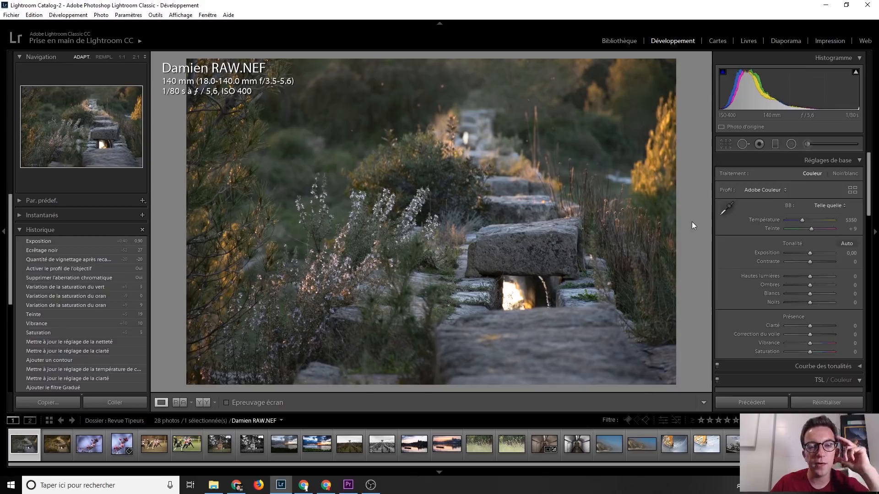
Advance the stone path photo's edit history from its import to the first Température change and hide the filmstrip.
scroll(109, 279, "down", 6)
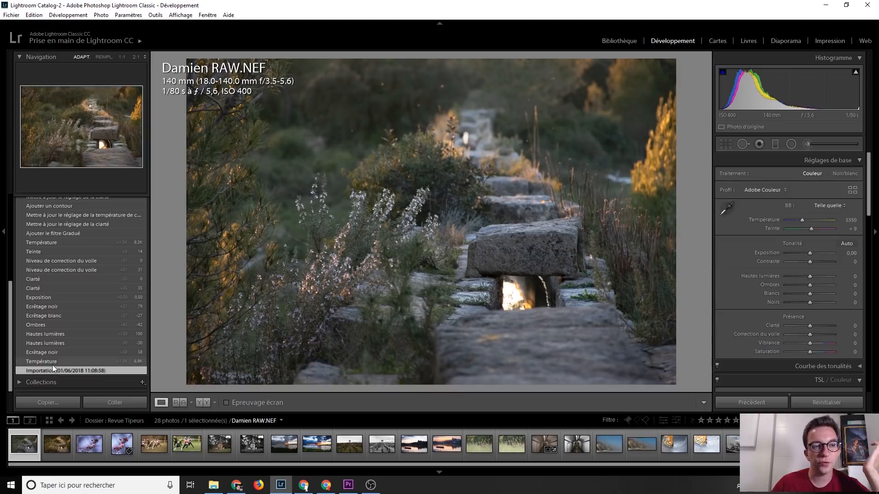
left_click(54, 361)
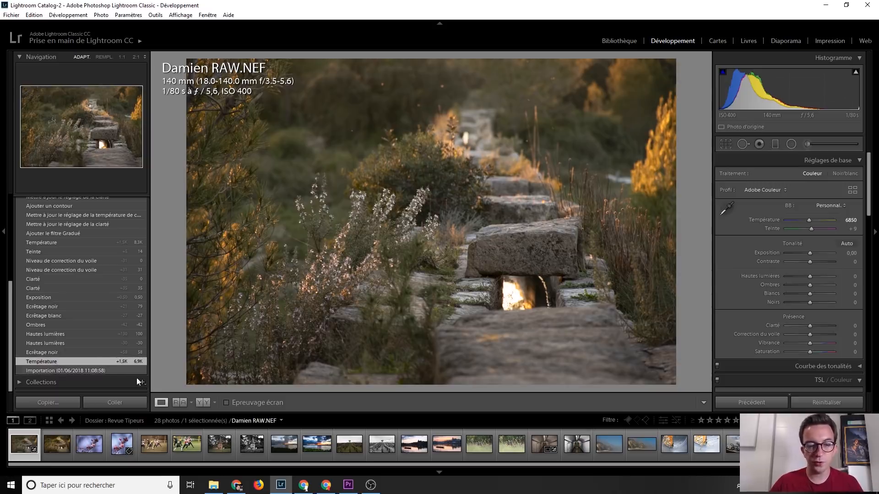
left_click(424, 473)
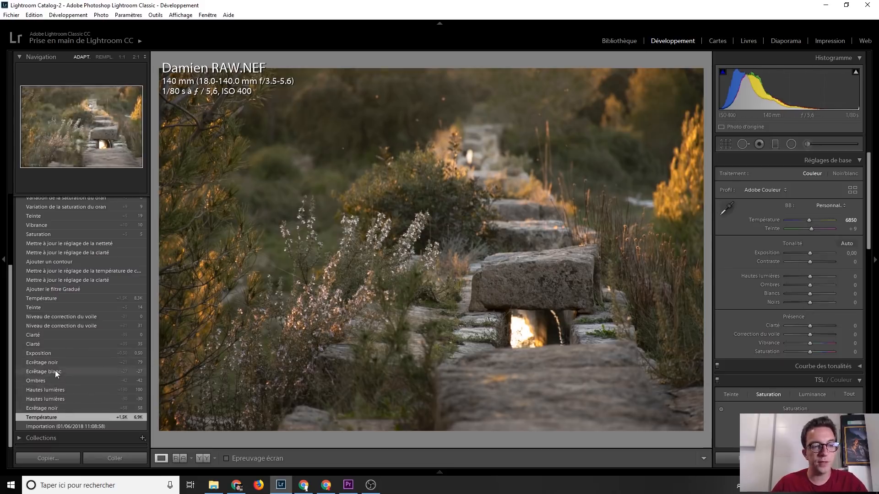
Step forward through the edit history from Exposition 0,50 to haze correction, Teinte +14 and Température 8300.
left_click(54, 352)
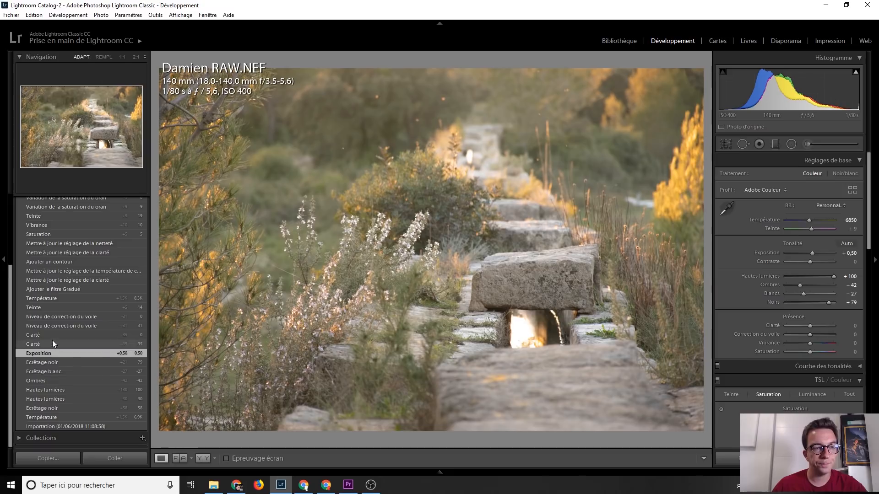
left_click(76, 317)
left_click(66, 307)
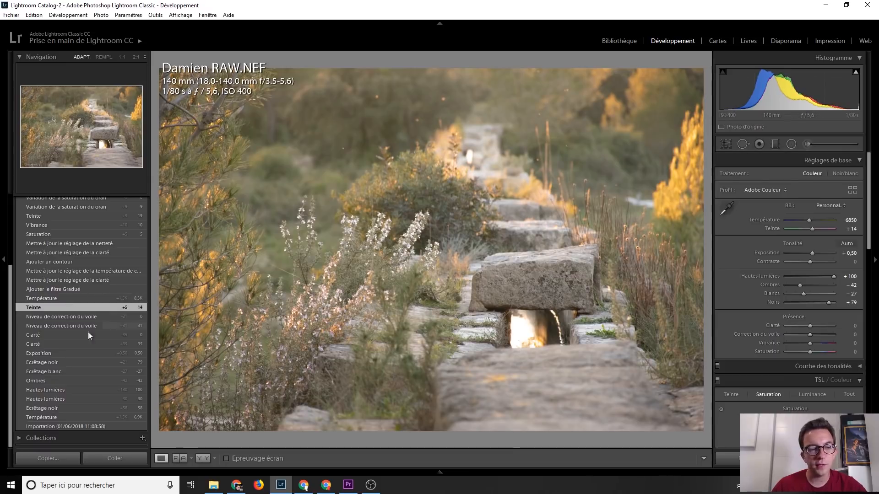
scroll(78, 331, "up", 2)
scroll(73, 348, "up", 1)
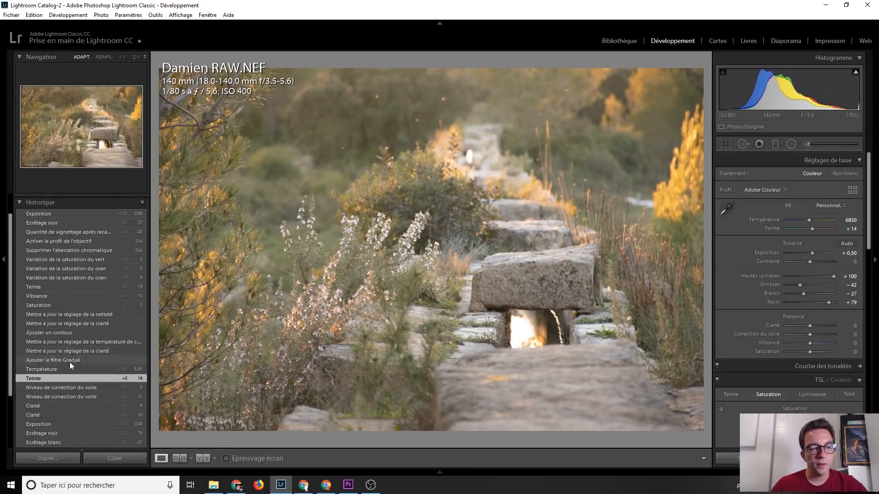
left_click(66, 368)
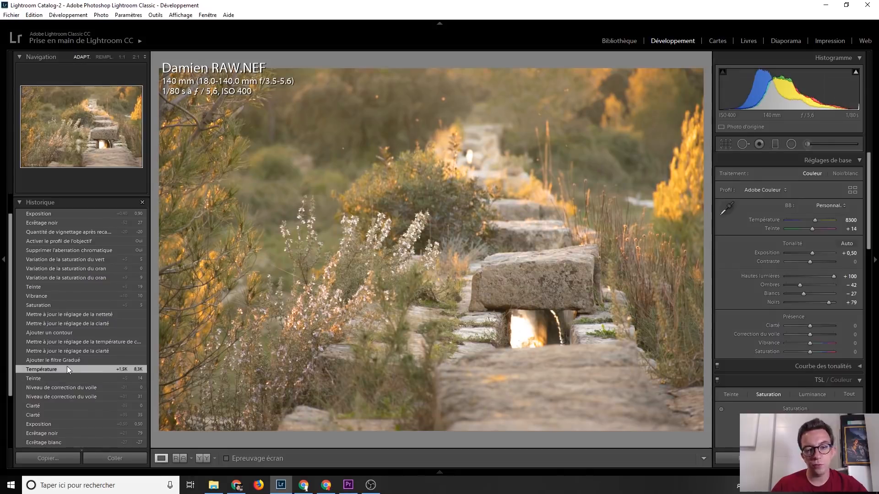
Compare the history state where the graduated filter was added with the one where the sharpness setting was updated.
scroll(64, 359, "up", 1)
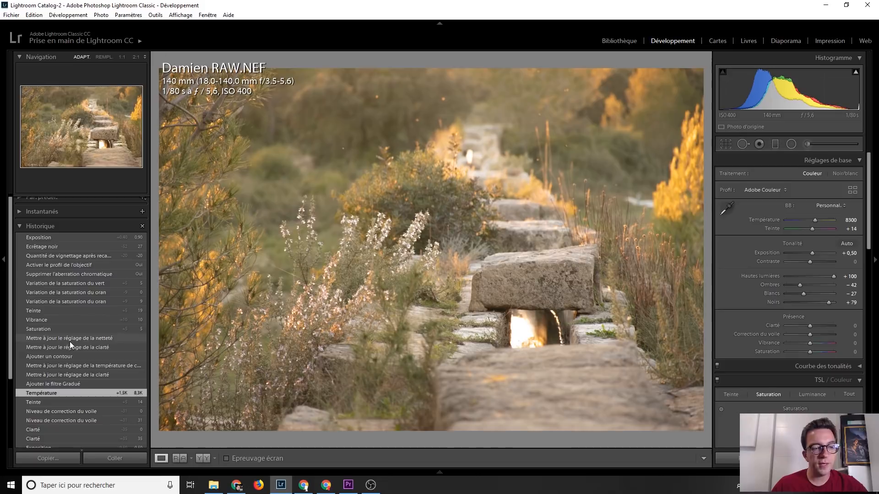
left_click(70, 341)
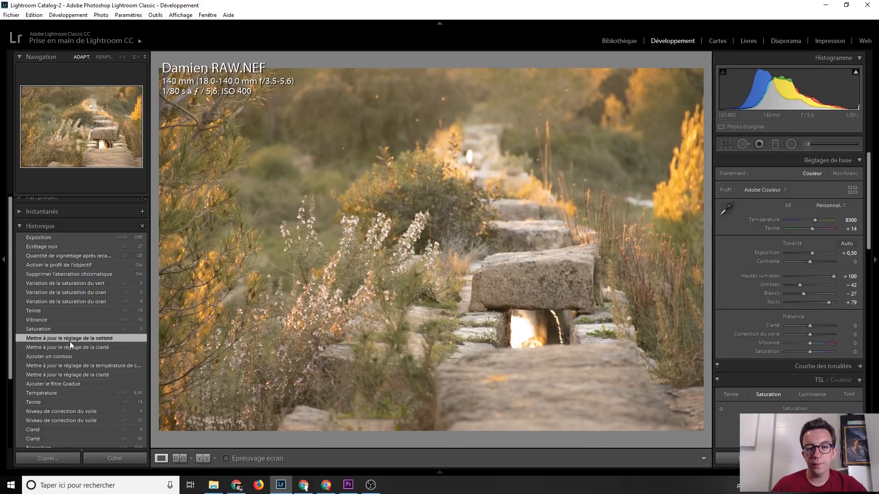
left_click(79, 384)
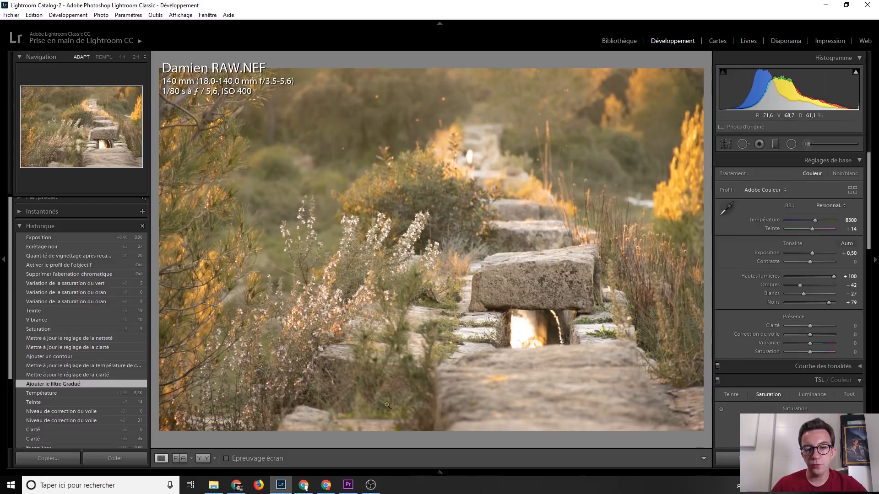
left_click(57, 340)
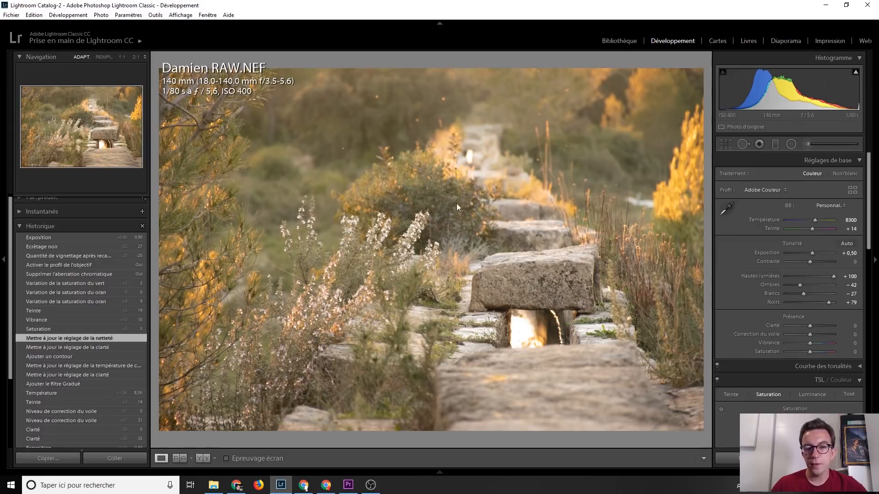
Select the existing graduated filter at the middle of the photo and toggle its mask overlay on and off.
left_click(774, 144)
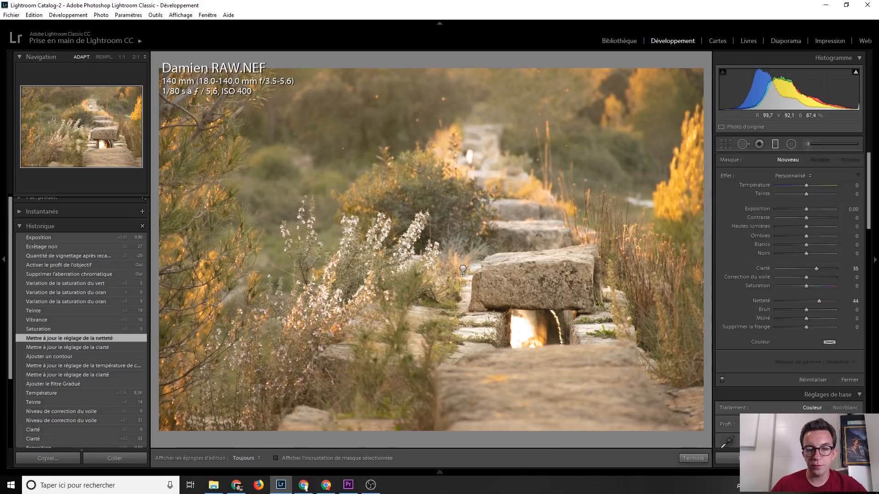
left_click_drag(447, 222, 479, 315)
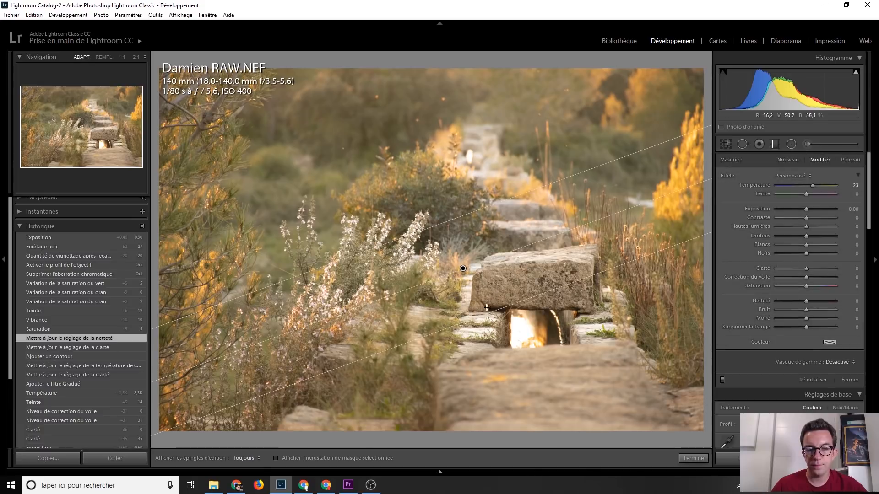
left_click(276, 458)
left_click(276, 458)
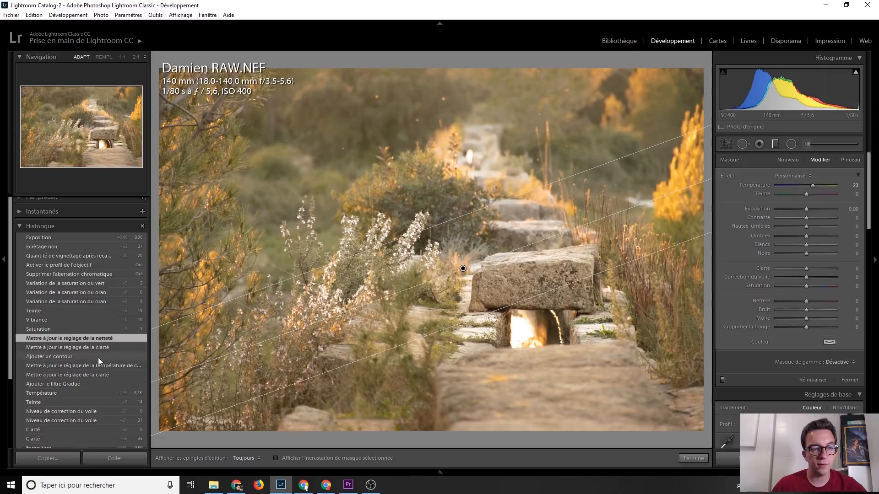
Compare the Saturation history state with the sharpness update before it, and close the graduated filter settings.
left_click(63, 328)
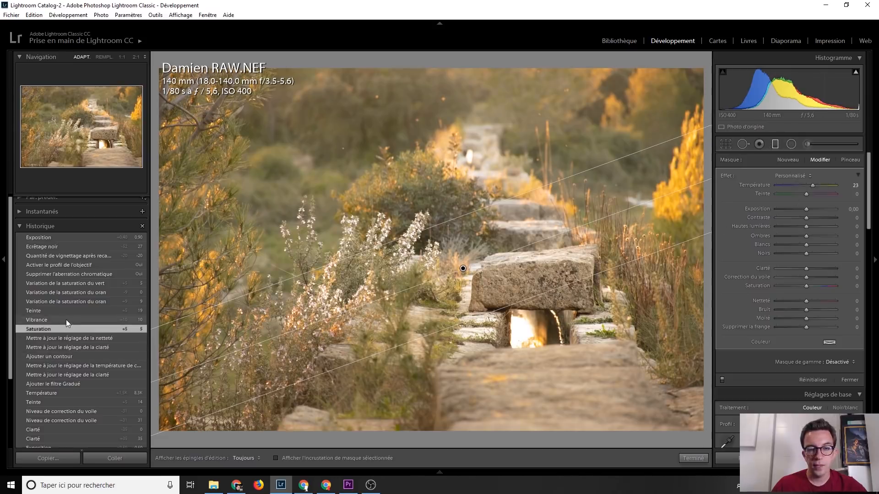
left_click(60, 337)
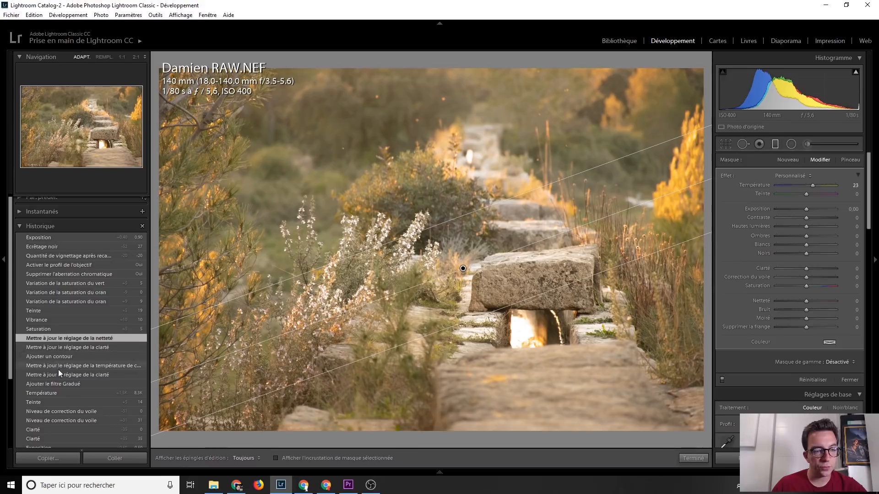
left_click(774, 144)
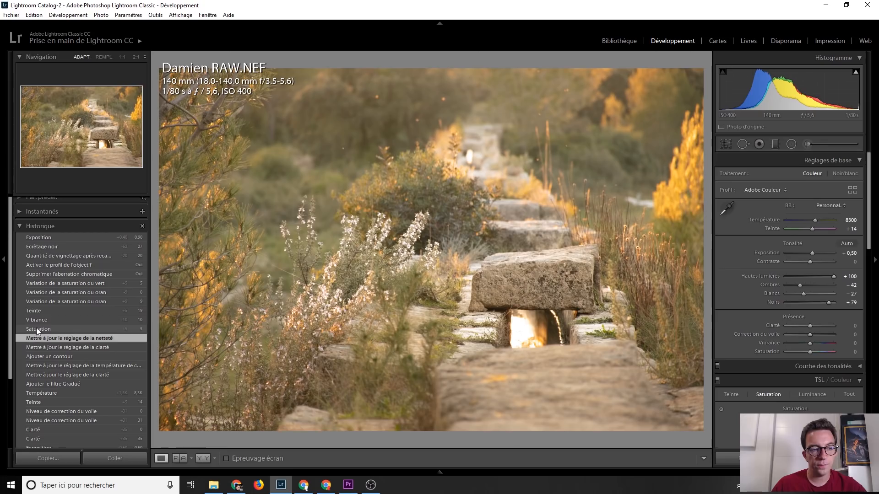
Step forward through the history states for Teinte +19, the orange saturation and the green saturation.
left_click(49, 310)
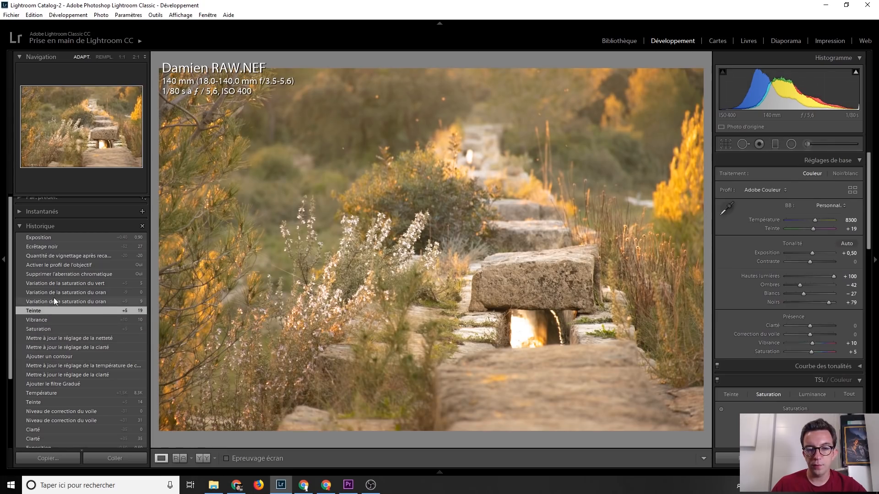
left_click(53, 298)
left_click(54, 286)
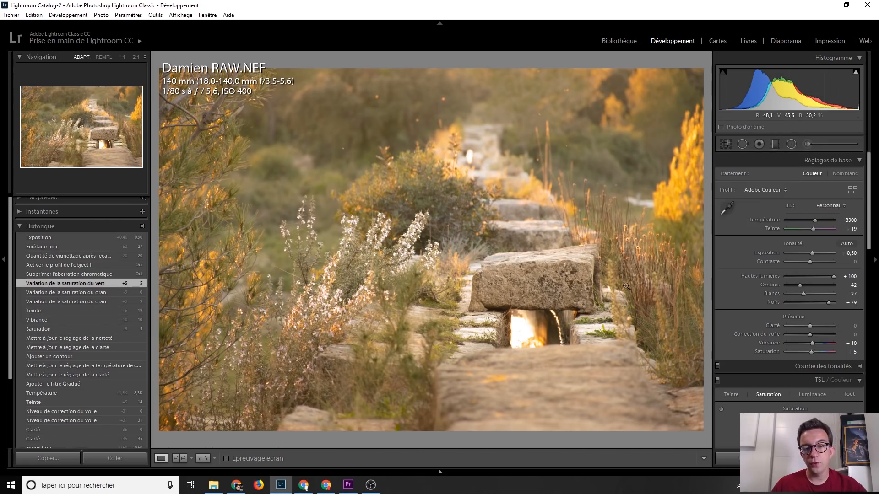
Go back to the added graduated filter state, and advance past the chromatic aberration removal to the final Exposition 0,90 state.
left_click(53, 386)
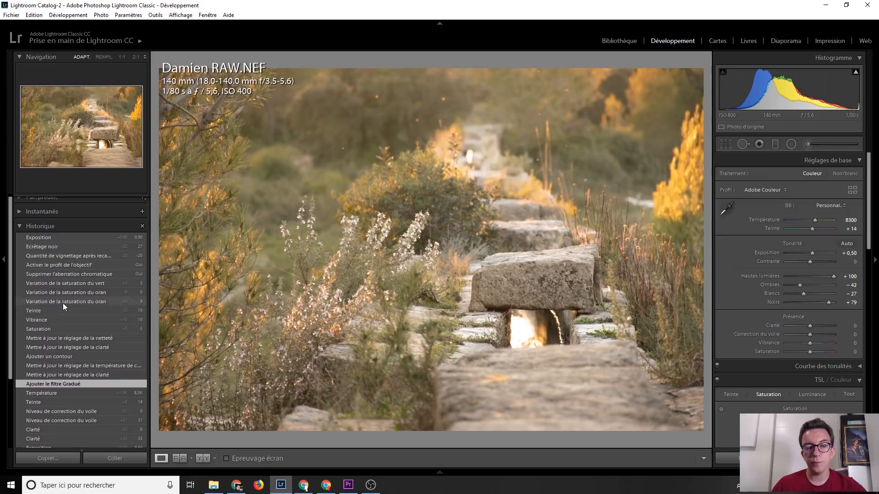
scroll(66, 312, "up", 1)
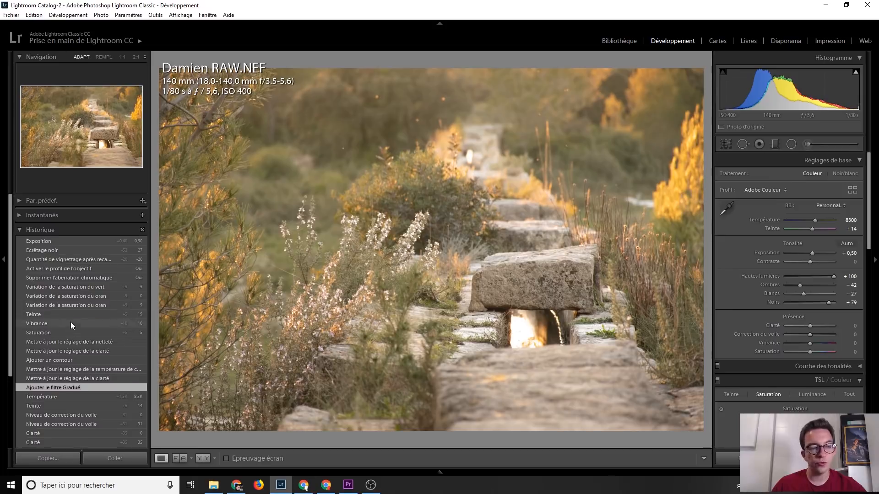
left_click(73, 279)
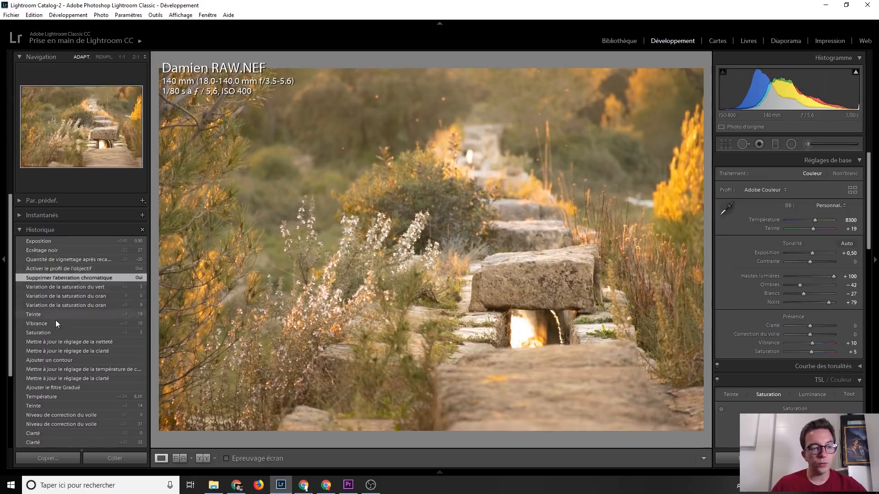
left_click(53, 241)
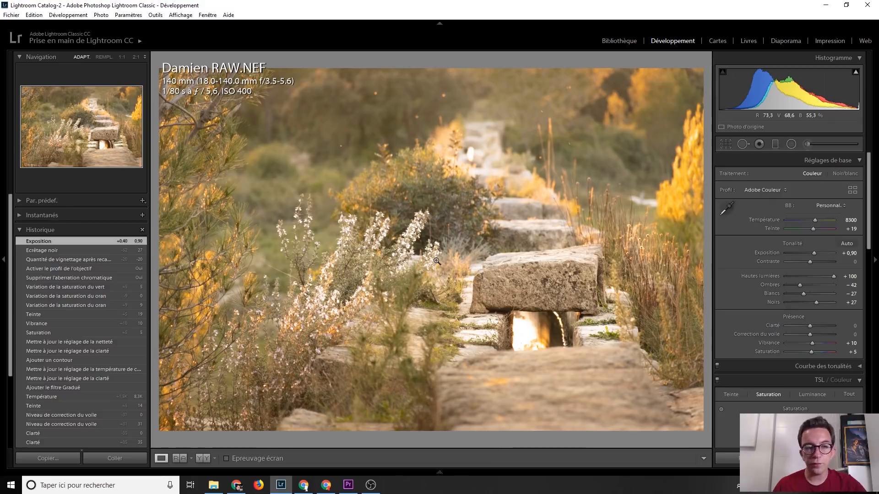
Compare the finished RAW edit of the stone path with the JPG version by switching between the two photos.
key("Left")
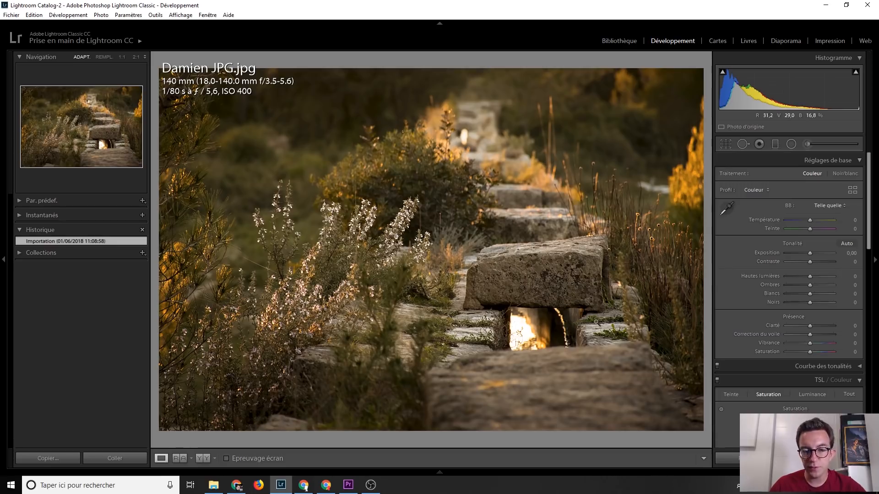
key("Right")
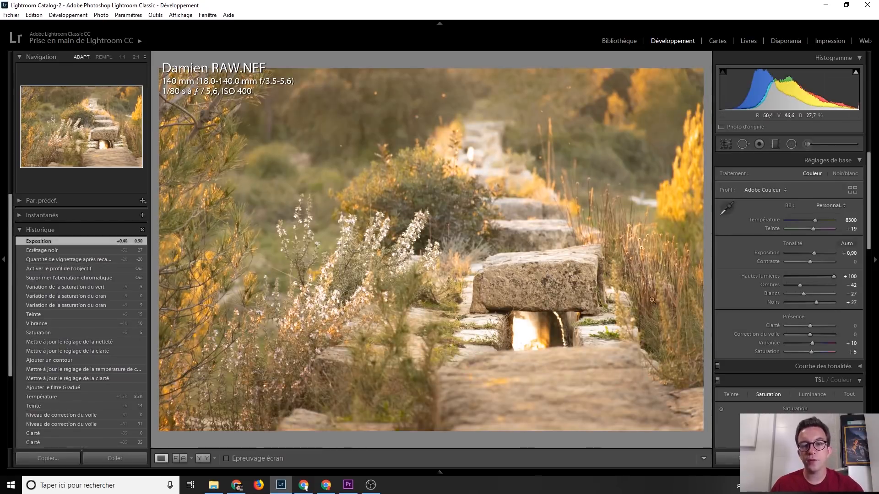
key("Left")
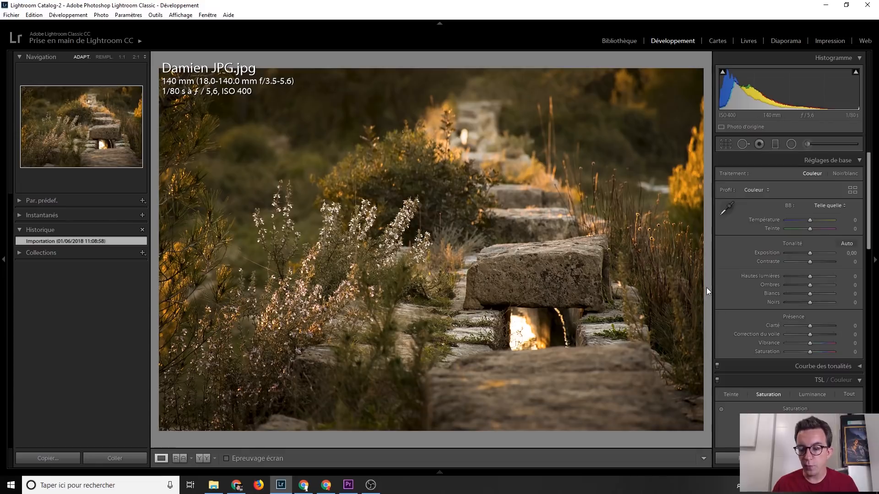
Open the RAW photo of the pink blossoms and advance its edit history to the Exposition 1,50 state.
key("Right")
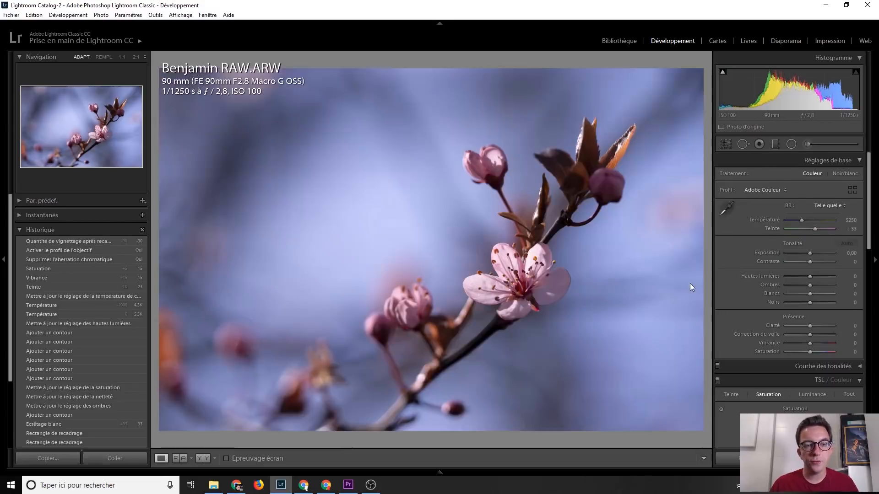
scroll(87, 322, "down", 4)
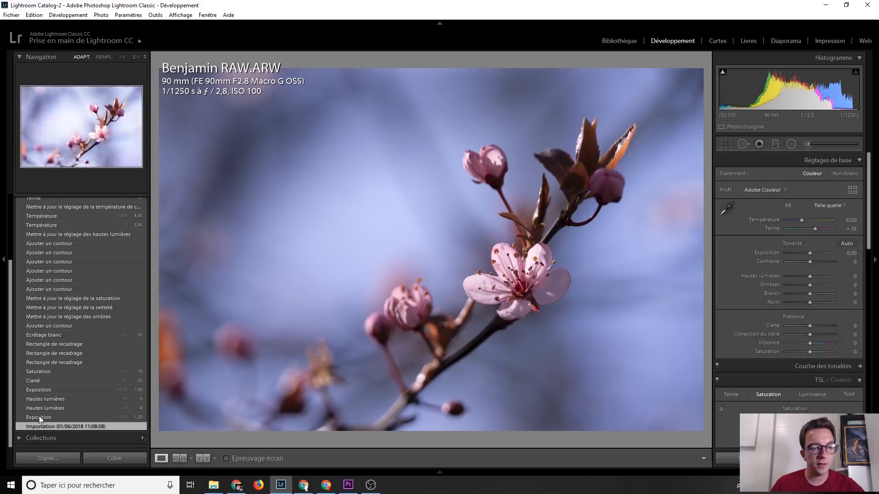
left_click(67, 390)
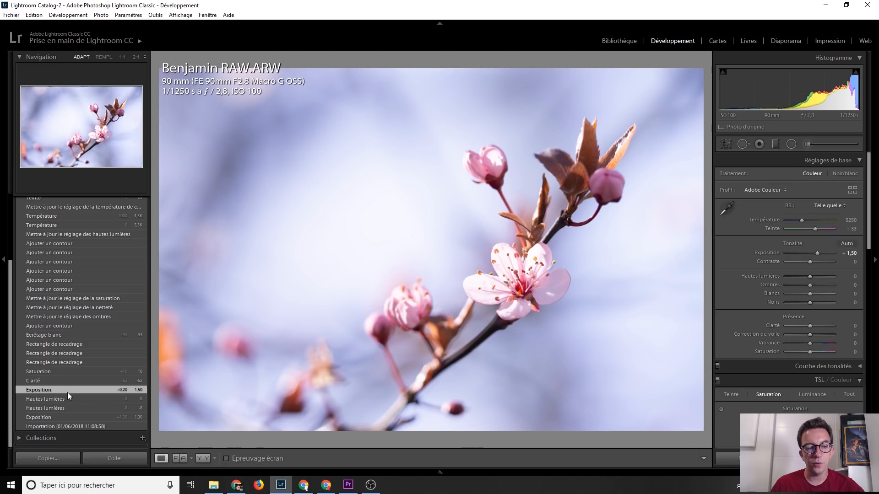
Preview the blossom photo's Saturation +10 history state and return to the Exposition 1,50 state.
scroll(67, 391, "up", 1)
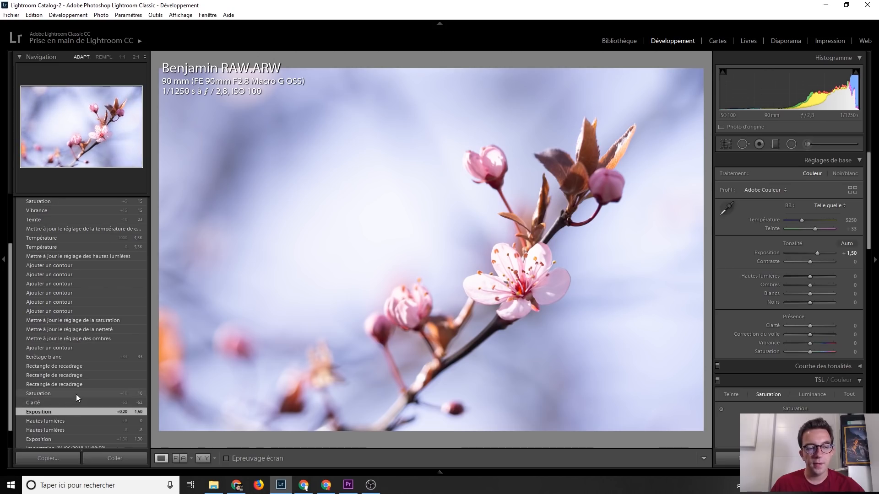
left_click(76, 394)
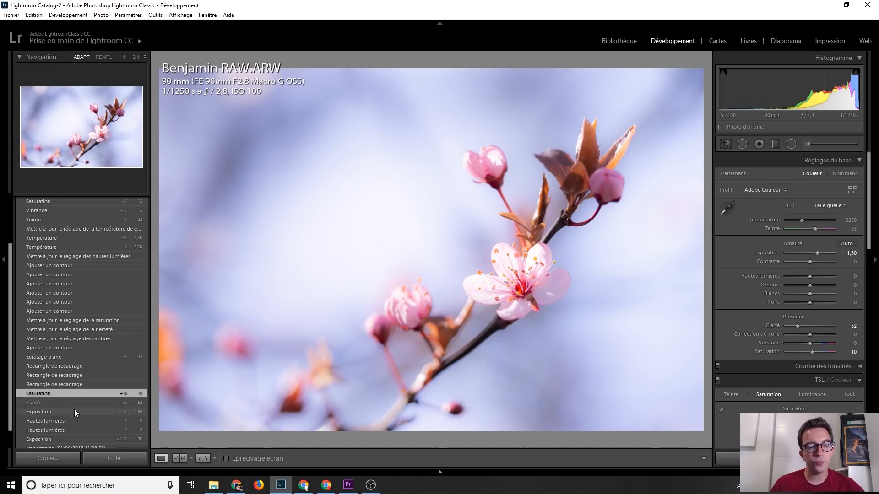
left_click(75, 410)
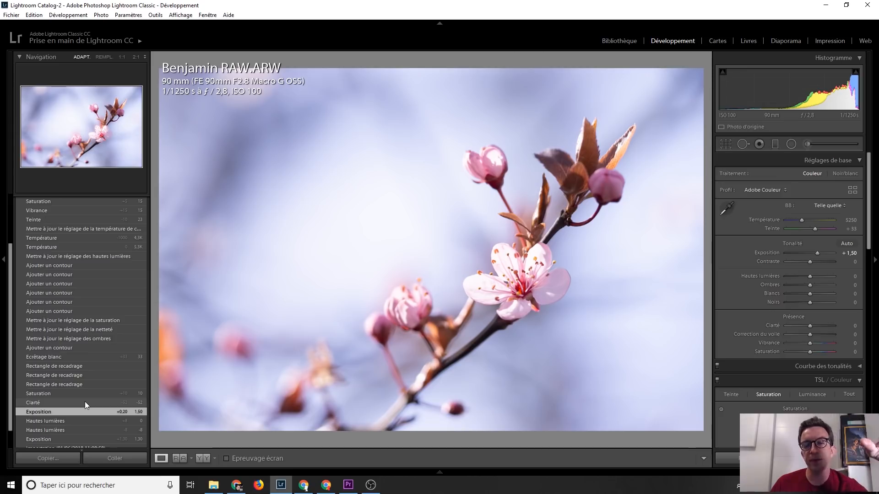
Return the blossom photo to its import state and step forward again through Exposition 1,50 to Clarté -52.
scroll(81, 432, "down", 1)
left_click(79, 426)
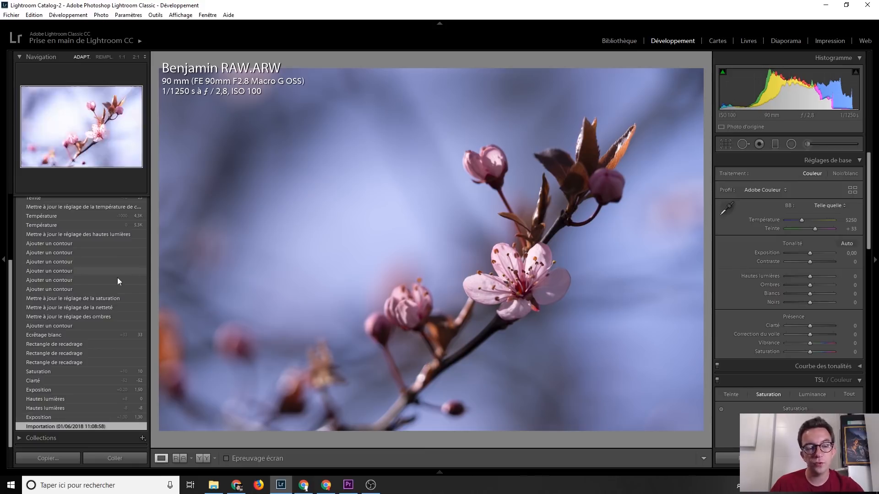
left_click(66, 398)
left_click(69, 389)
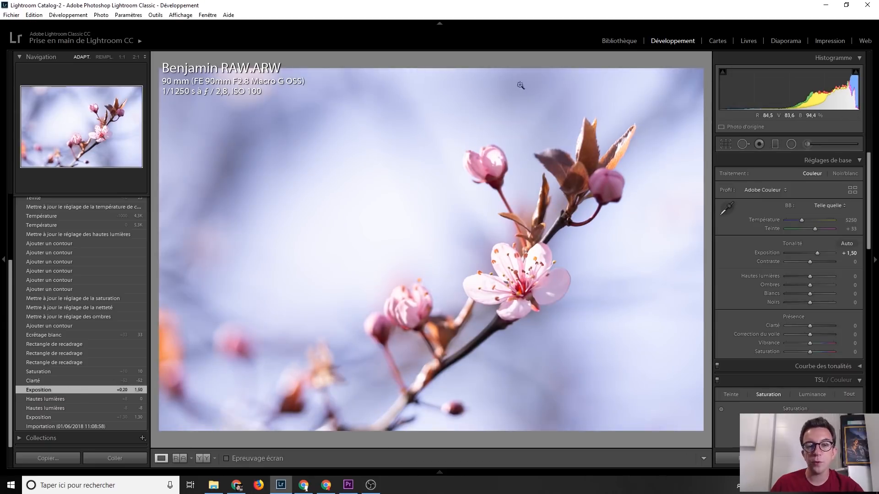
left_click(63, 380)
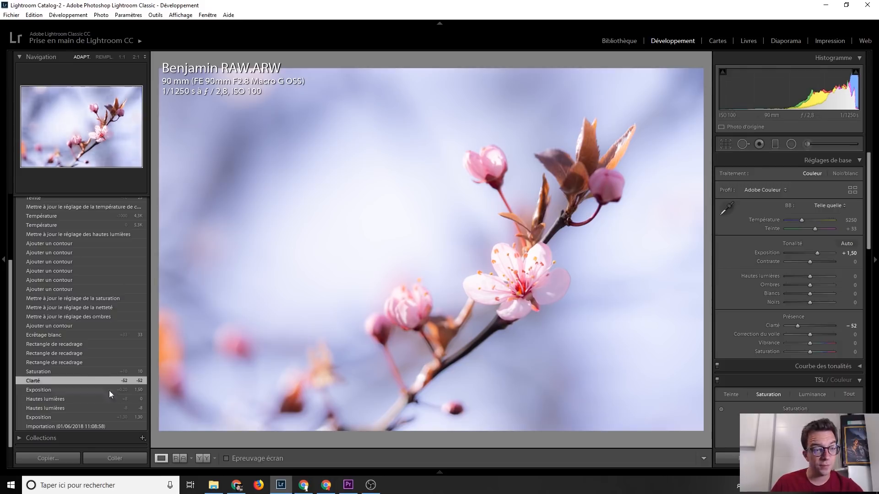
Advance the blossom photo's edit history through the Saturation +10 state to the last of the three crop states.
left_click(81, 372)
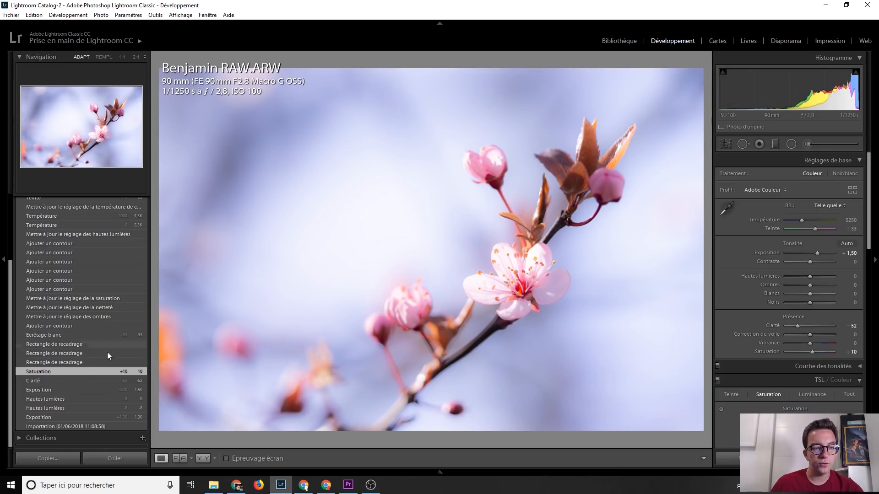
scroll(89, 368, "up", 2)
scroll(81, 391, "up", 2)
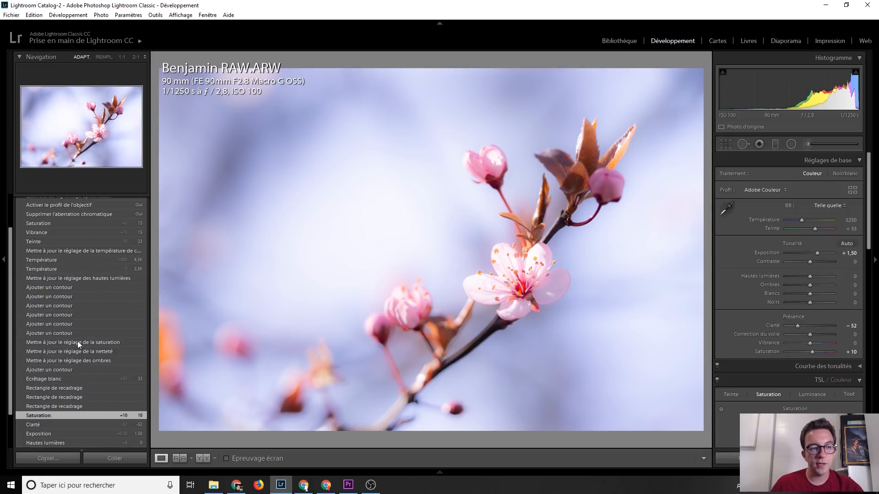
scroll(86, 342, "up", 4)
scroll(96, 291, "down", 8)
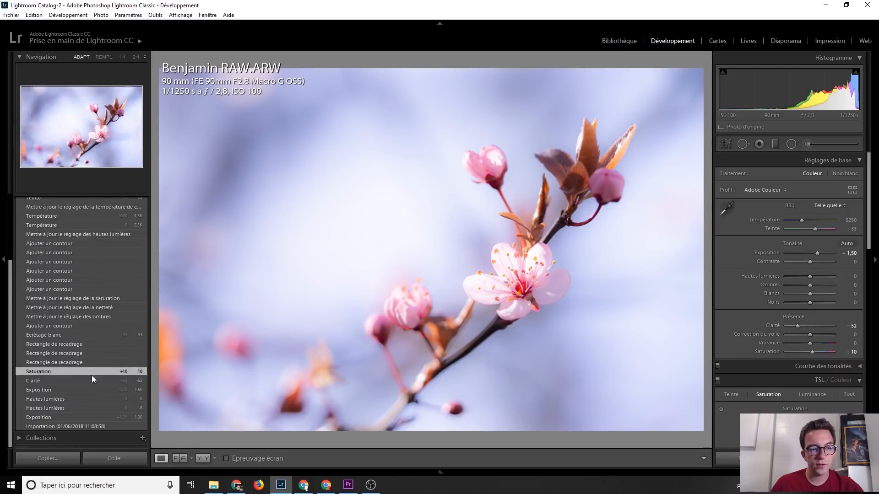
left_click(86, 345)
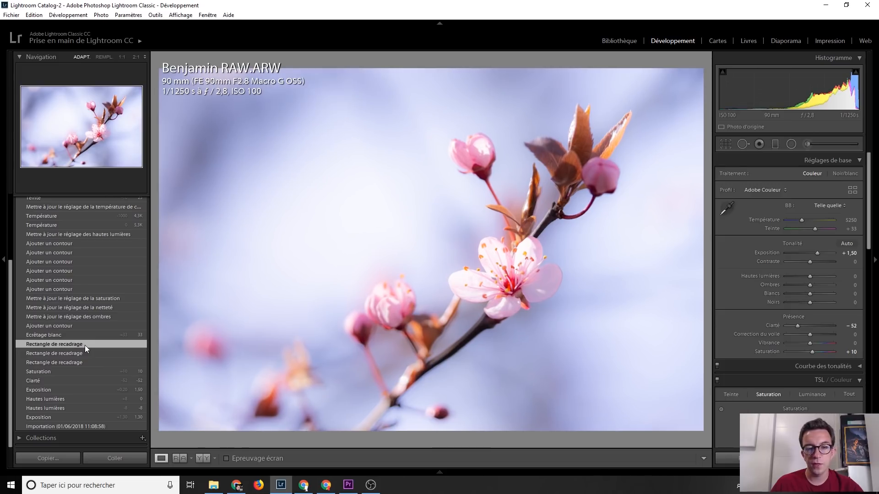
Advance the blossom history through Ecrêtage blanc +33 and the first added contour to its shadows, sharpness and saturation updates.
scroll(66, 359, "up", 8)
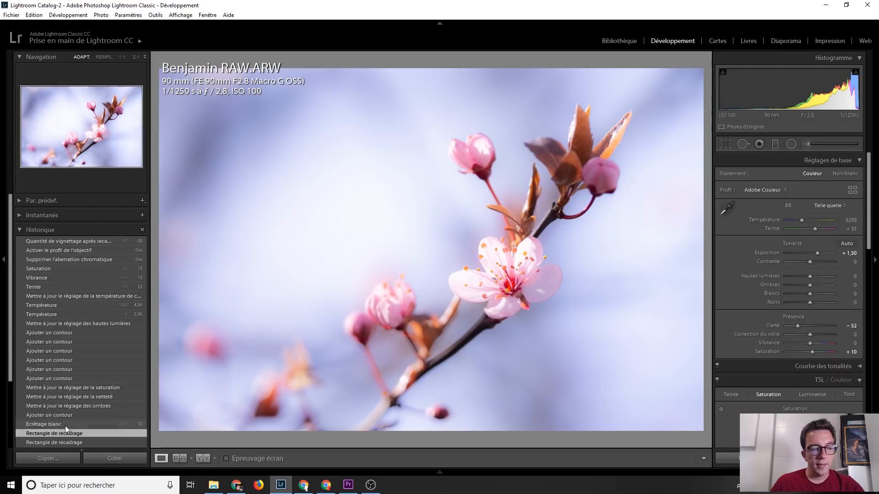
left_click(65, 424)
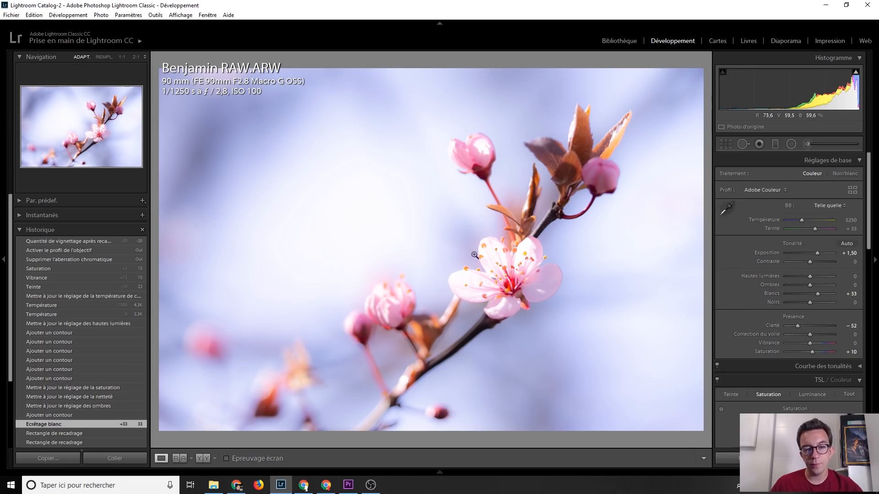
left_click(55, 416)
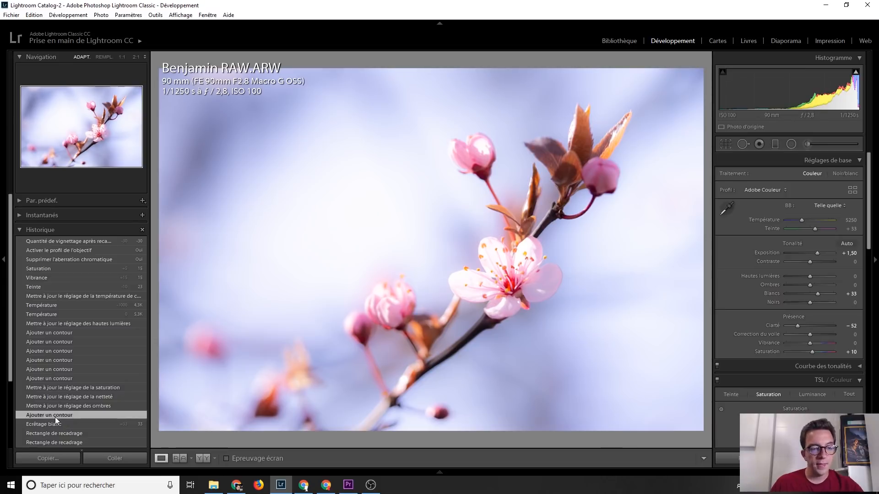
left_click(62, 407)
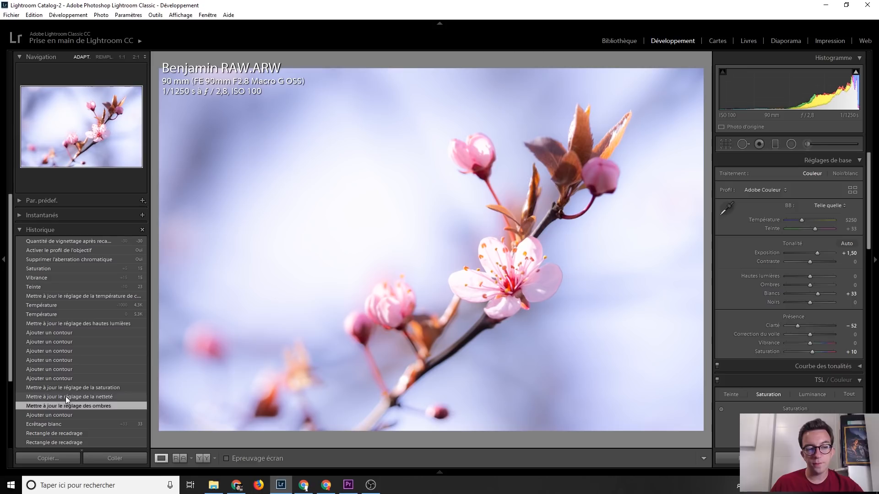
left_click(65, 397)
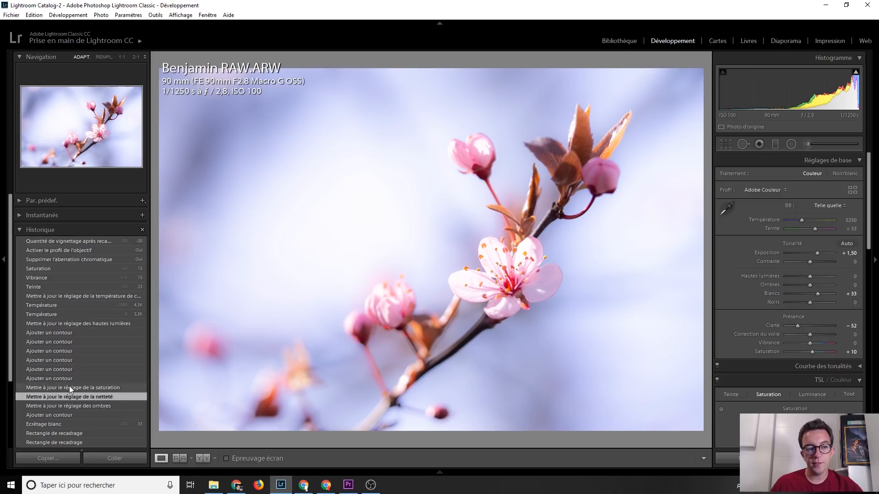
left_click(70, 387)
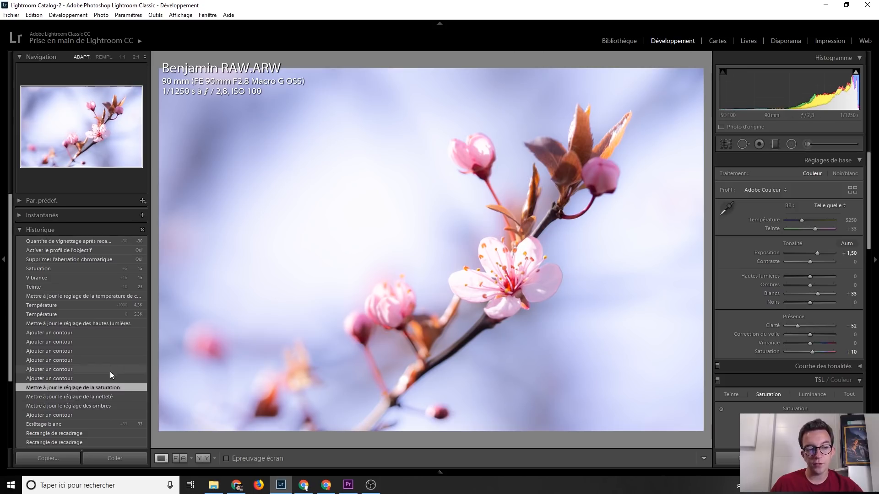
Recheck the local shadows and saturation update states, then advance through the last added contour to the highlights update.
left_click(92, 405)
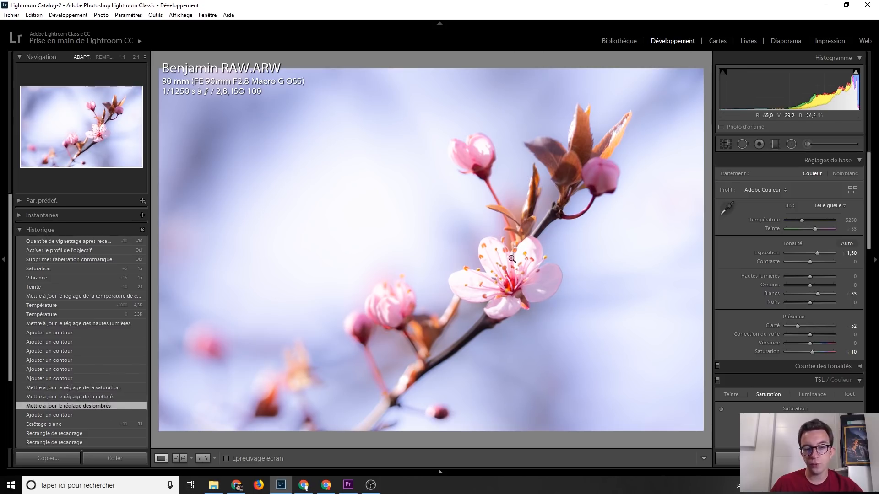
left_click(99, 387)
left_click(67, 333)
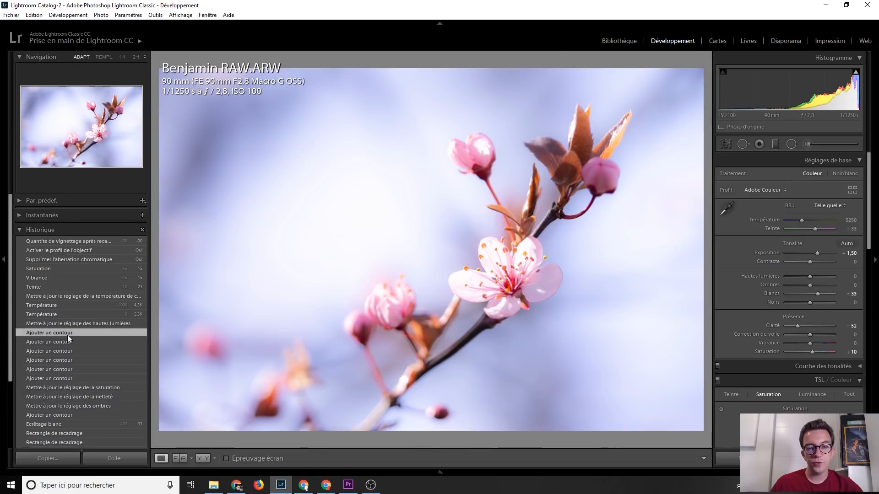
left_click(79, 323)
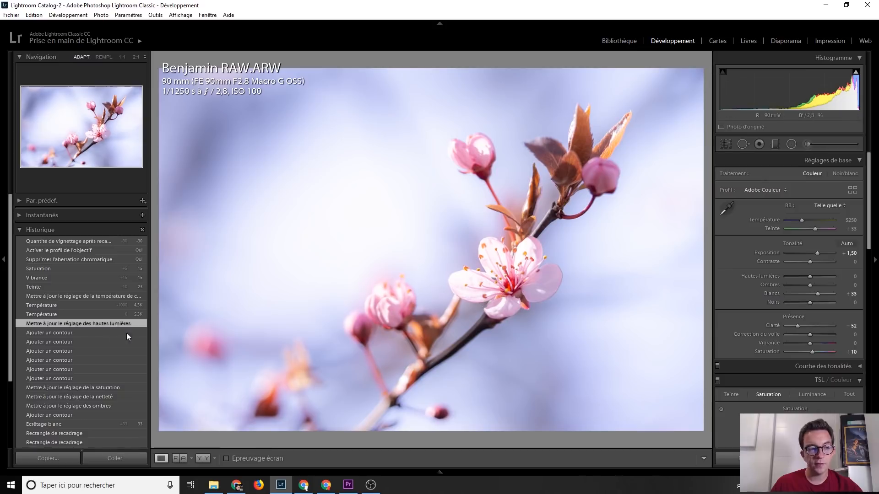
Compare the blossom photo's Température 5,3K, Température 4,3K and local colour temperature update history states, ending on the local update.
left_click(70, 315)
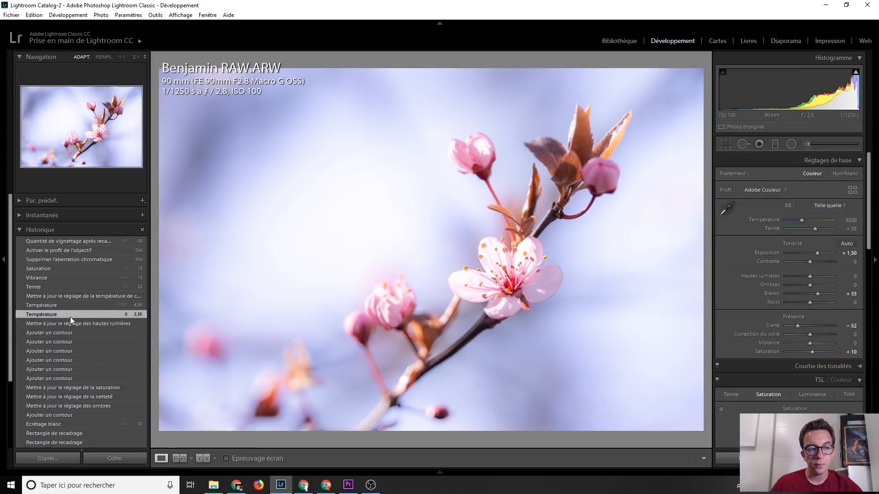
left_click(76, 307)
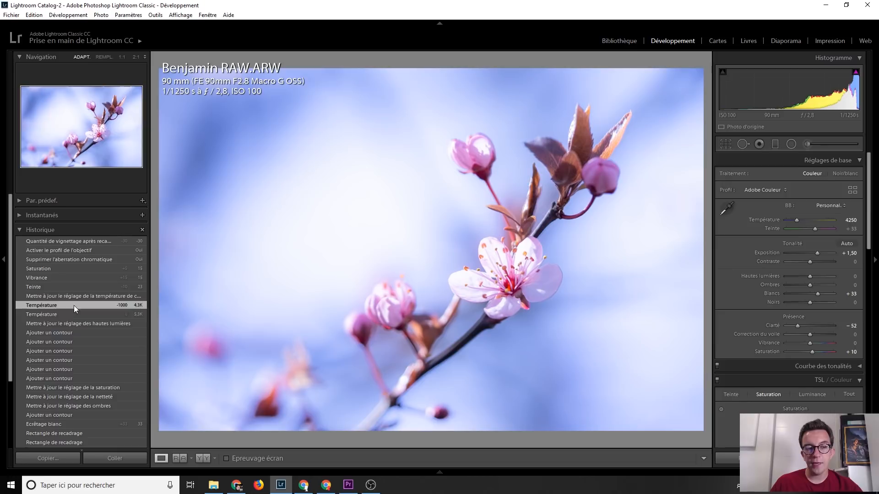
left_click(74, 315)
left_click(75, 296)
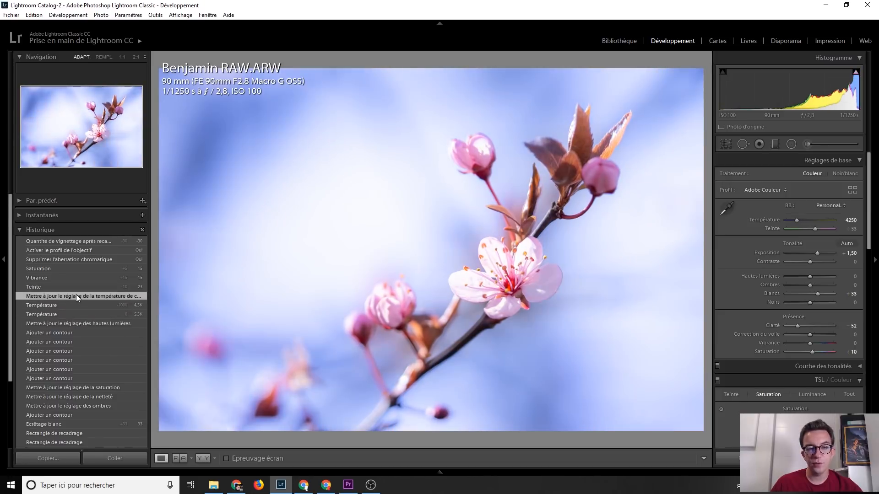
left_click(71, 306)
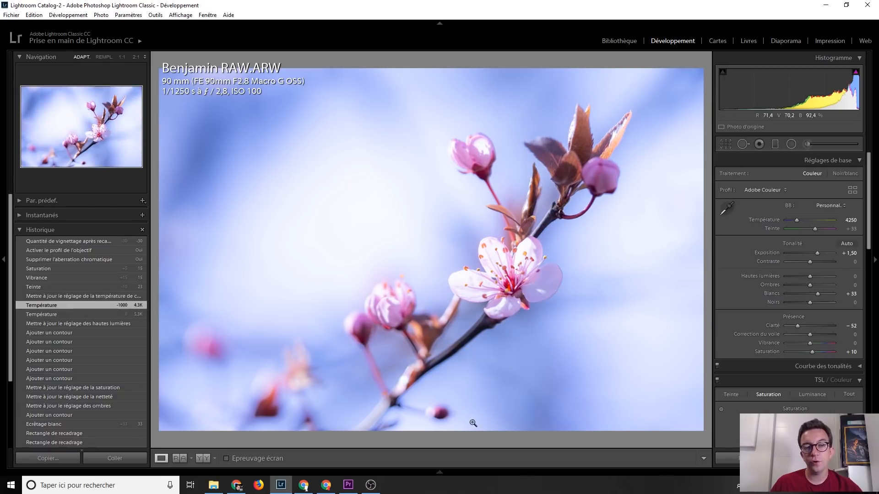
left_click(87, 295)
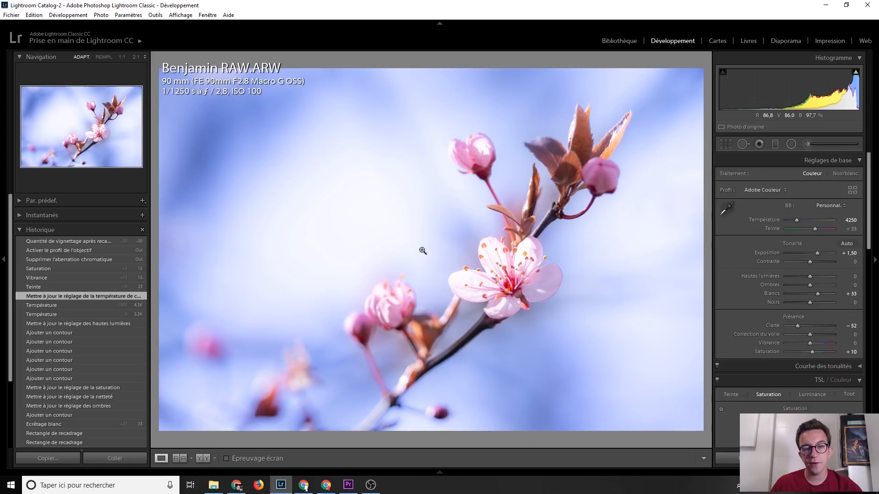
Advance the blossom history through Teinte 23, Vibrance 15 and Saturation 15 to the post-crop vignetting -30 state.
left_click(77, 287)
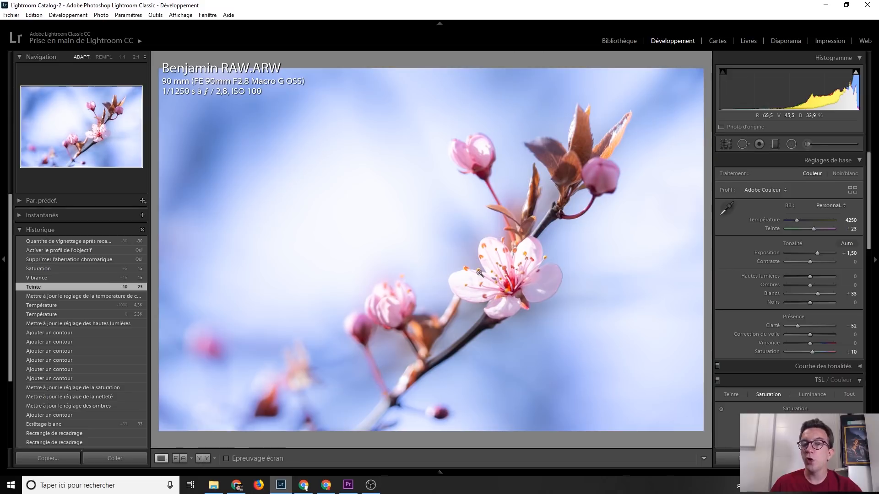
left_click(74, 279)
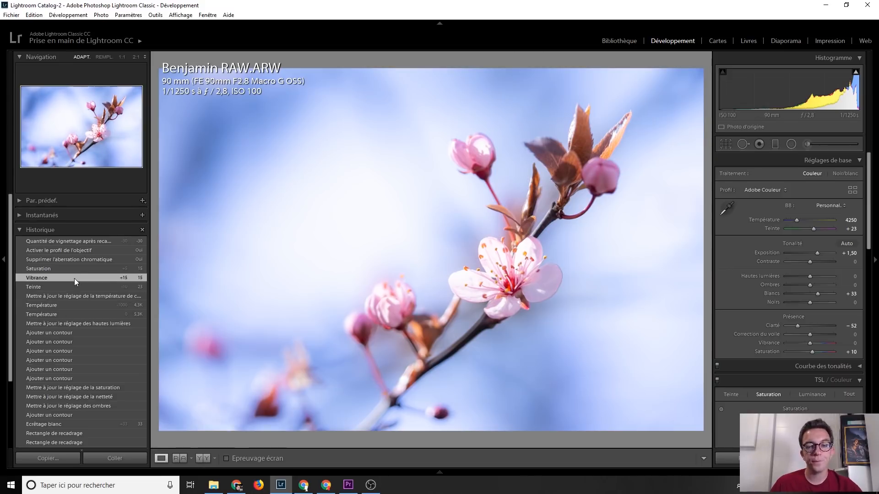
left_click(75, 268)
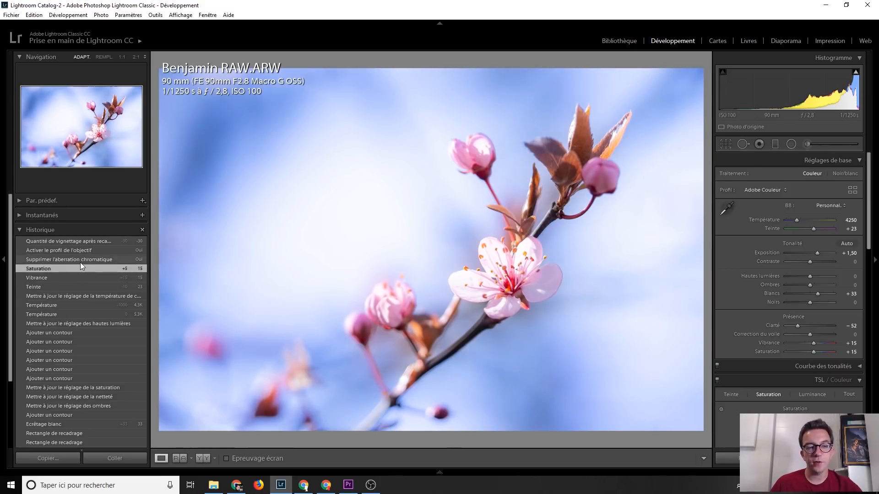
left_click(87, 241)
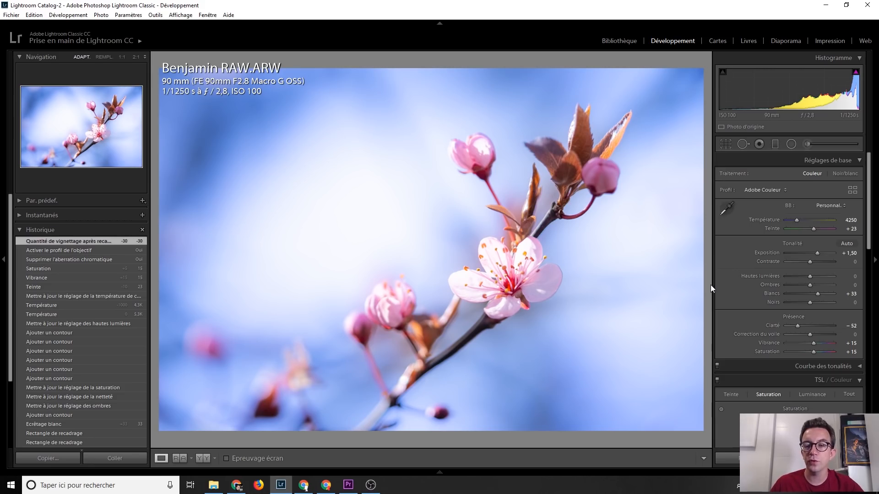
Compare the blossom photo's import state with its final vignetting -30 history state, ending on the final state.
scroll(99, 347, "down", 5)
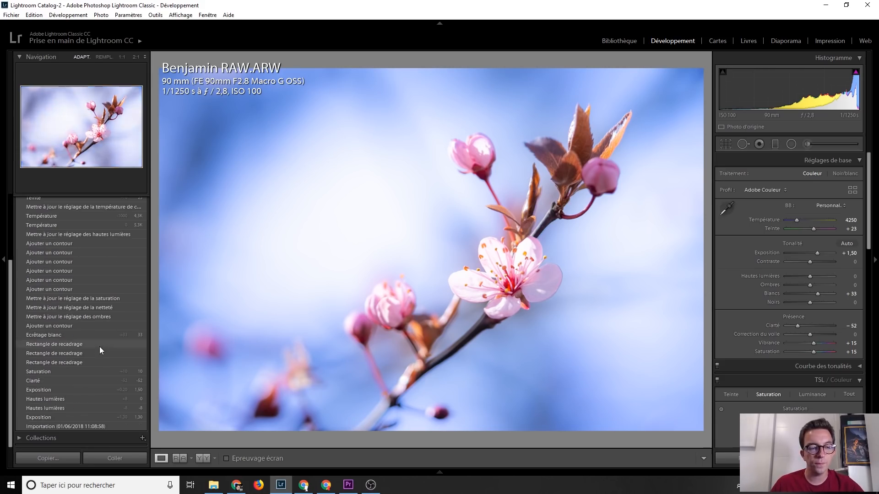
left_click(84, 423)
scroll(87, 325, "up", 5)
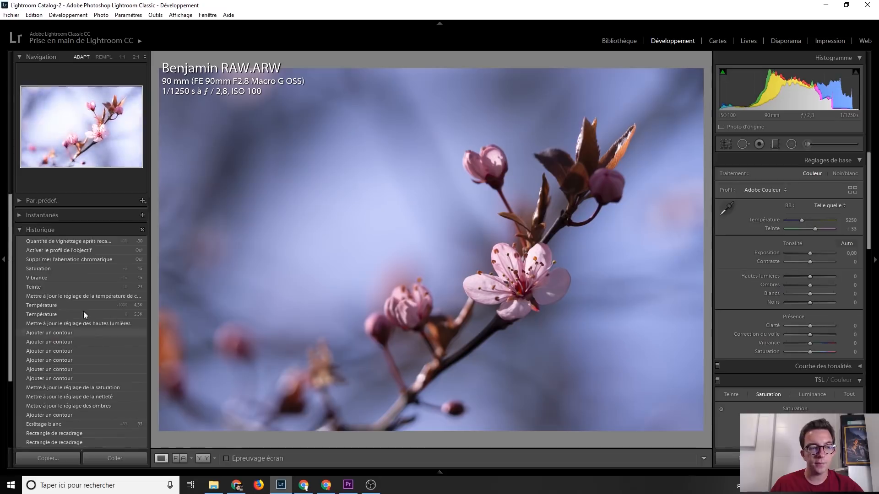
left_click(94, 241)
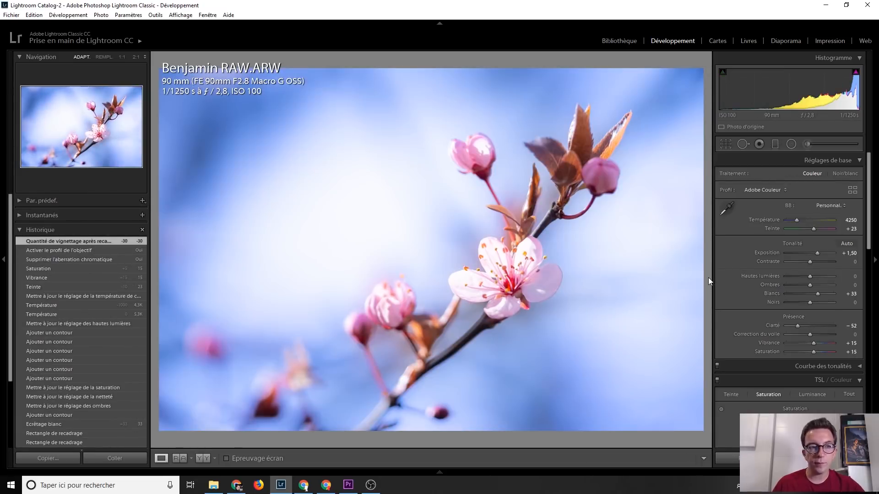
Compare the finished RAW edit of the blossoms with its JPG version by switching between the two photos.
key("Right")
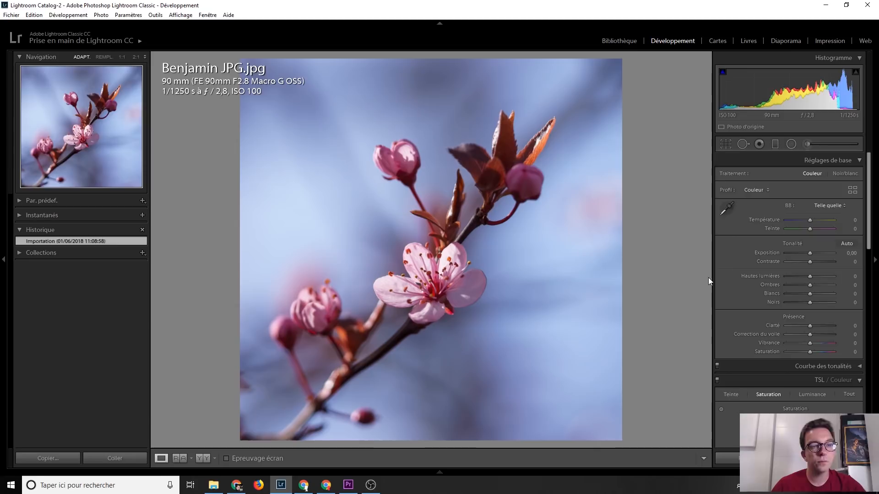
key("Left")
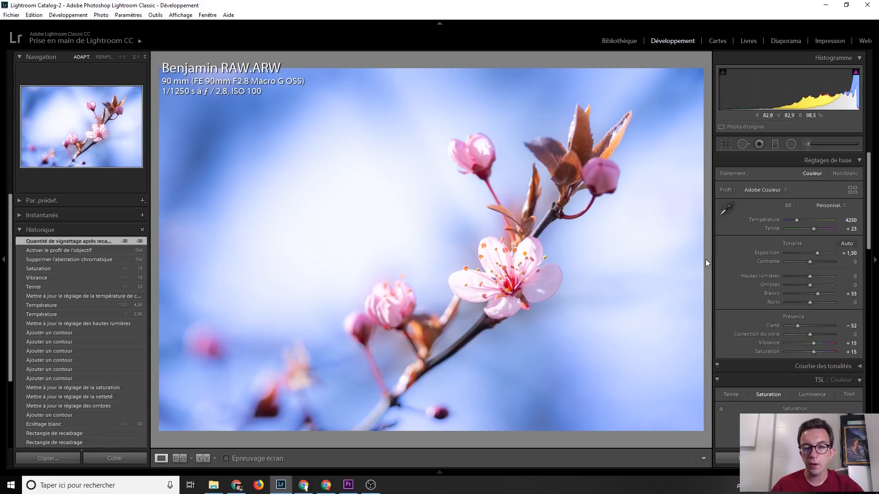
key("Right")
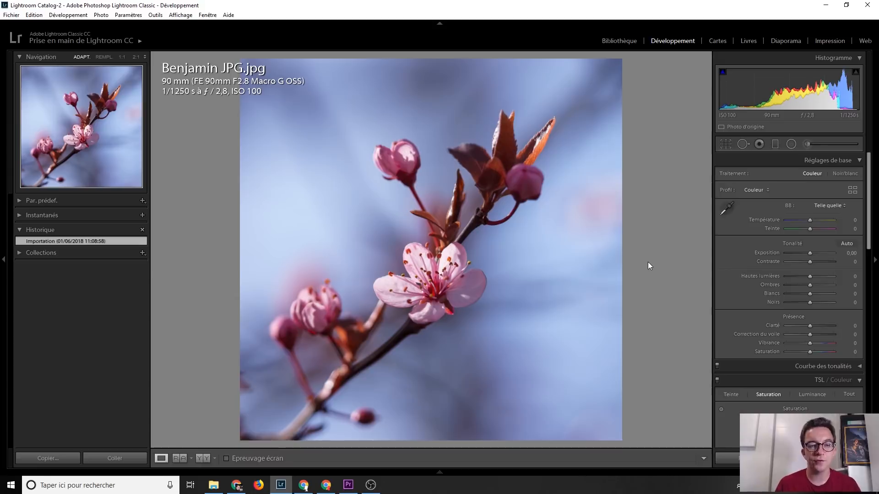
Open the RAW photo of the football players and compare its last crop state with the import state.
key("Right")
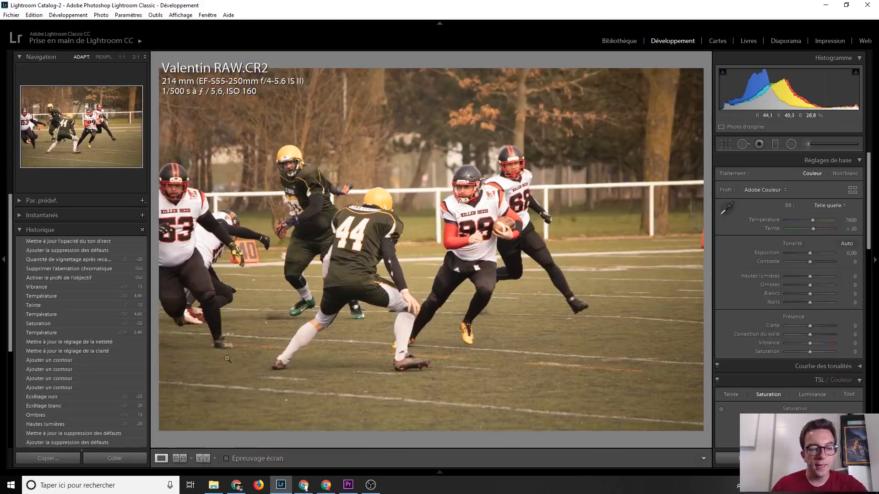
scroll(54, 362, "down", 5)
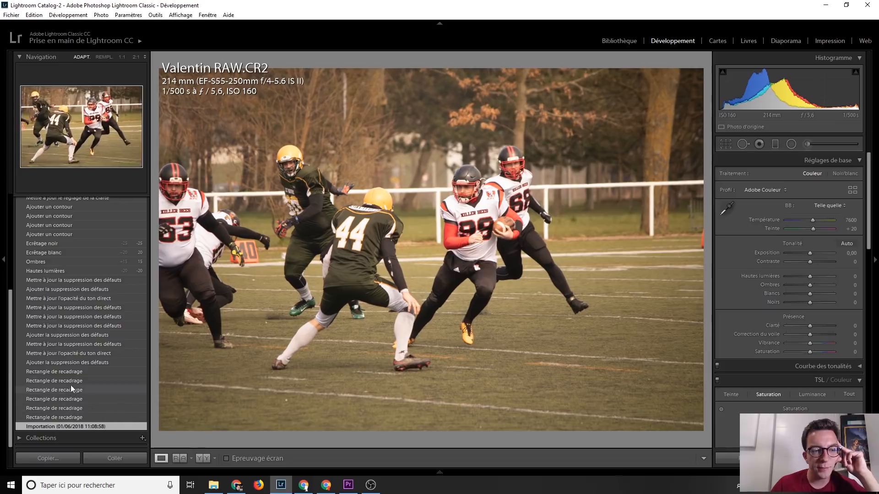
left_click(71, 372)
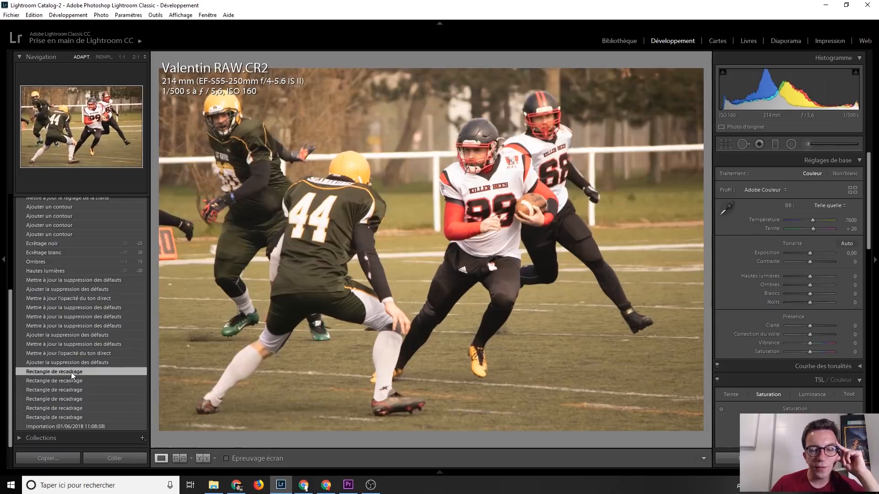
left_click(73, 426)
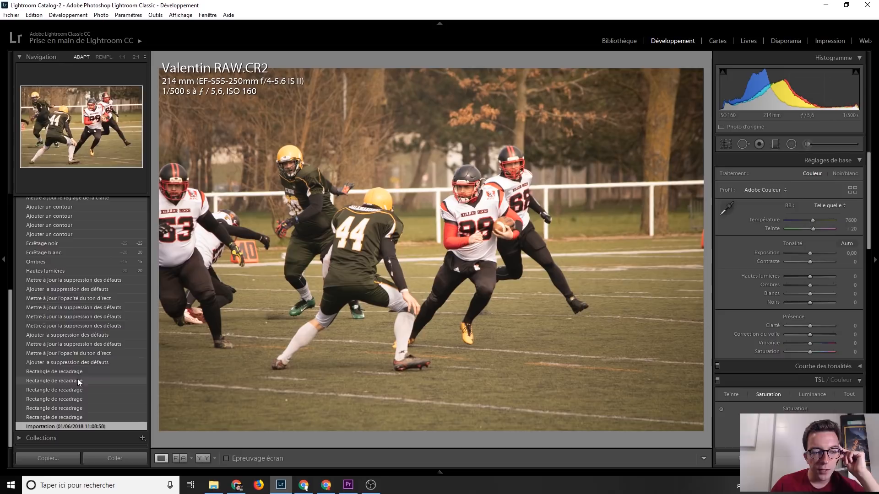
Step the football photo's history through the successive crop states up to the last crop before the spot removals.
left_click(79, 417)
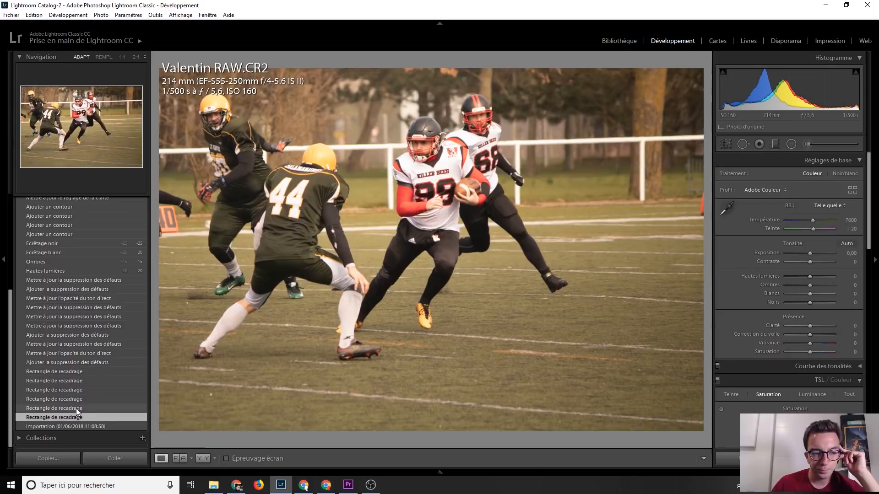
left_click(76, 408)
left_click(68, 399)
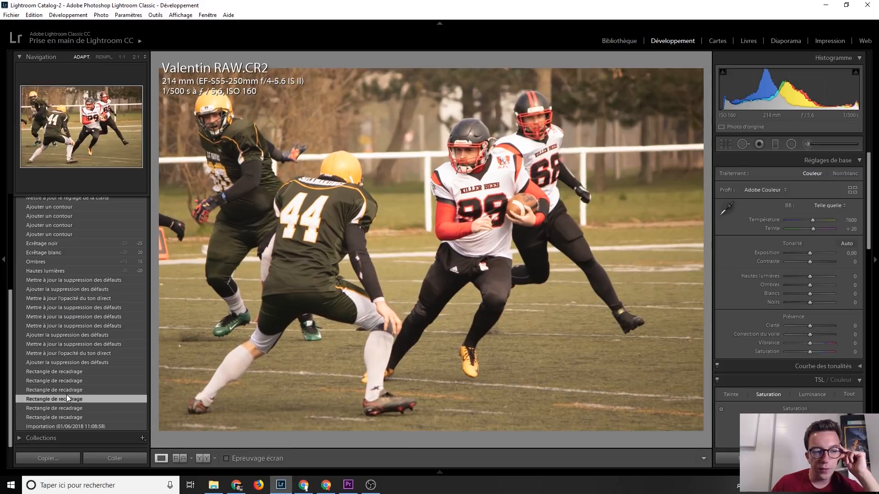
left_click(66, 391)
left_click(69, 382)
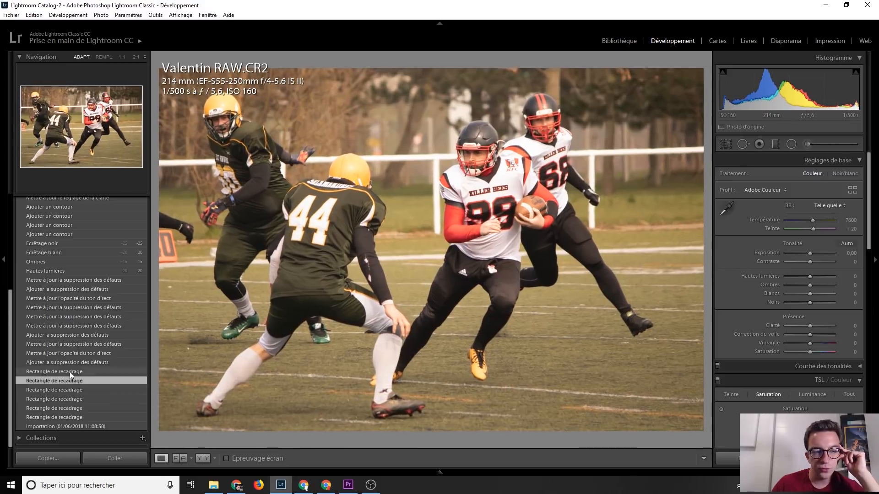
left_click(70, 371)
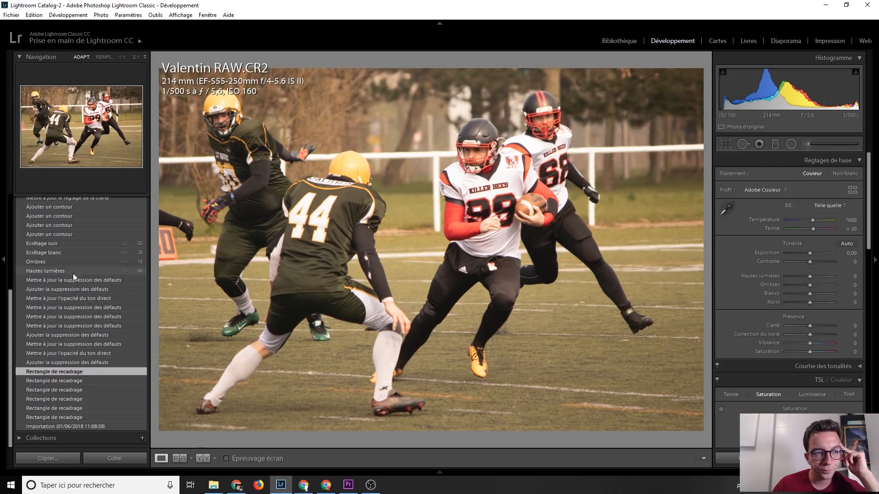
Advance the football photo's history through the last two consecutive spot-removal states to the Ecrêtage noir -25 state.
left_click(72, 288)
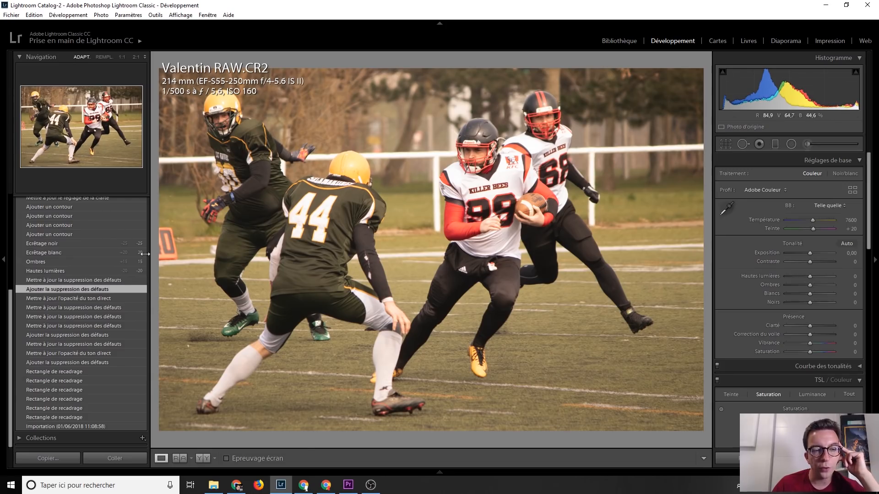
scroll(84, 296, "up", 3)
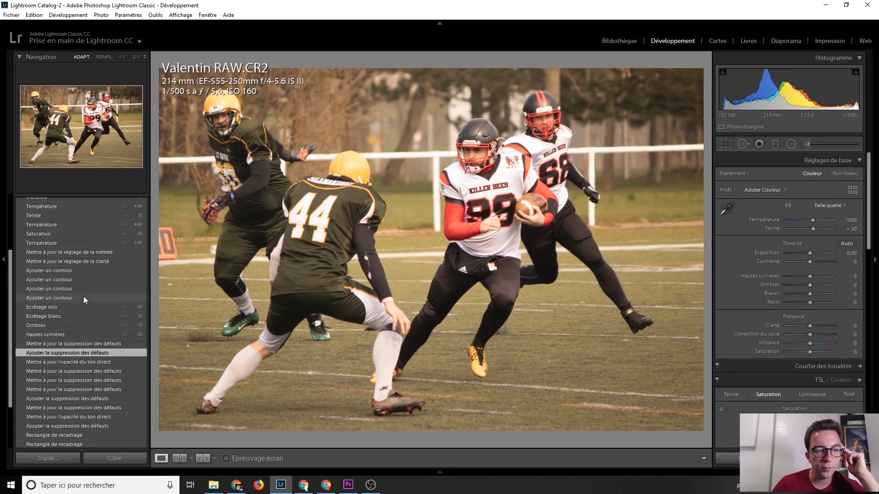
left_click(81, 345)
scroll(82, 350, "up", 2)
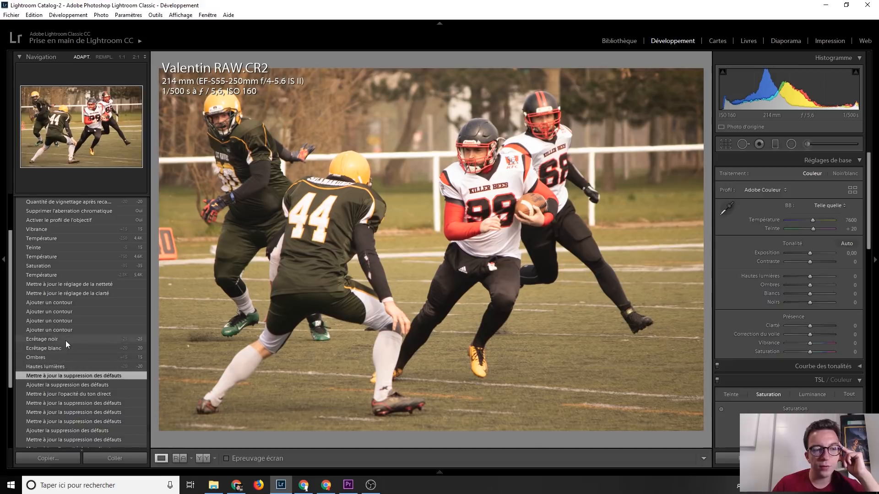
left_click(65, 341)
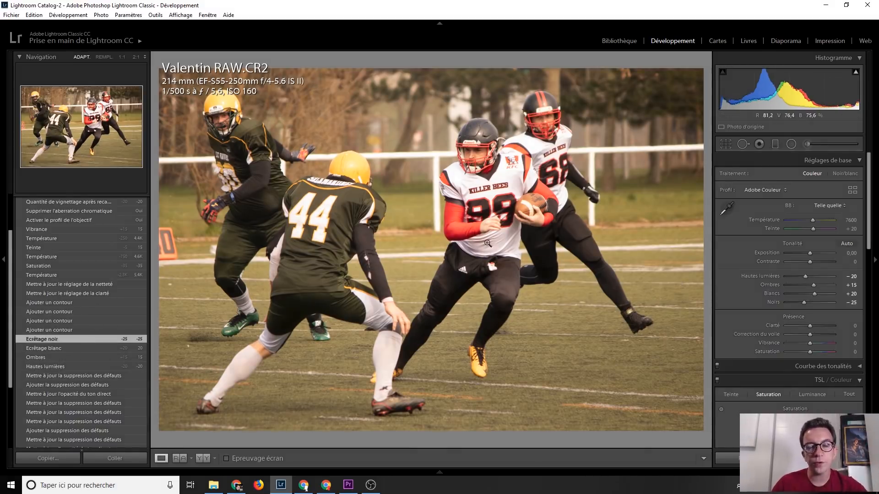
Advance to the last added brush stroke state and inspect the adjustment brush mask over the players, hiding its overlay when done.
scroll(103, 372, "up", 3)
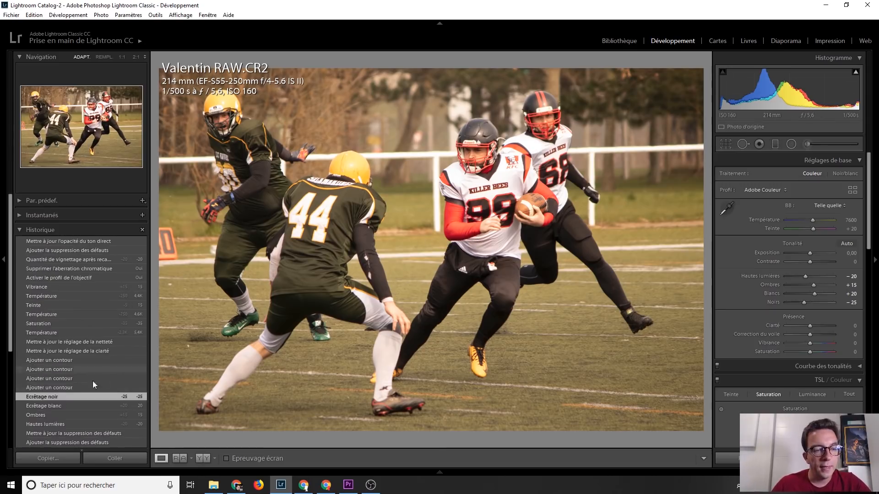
left_click(67, 360)
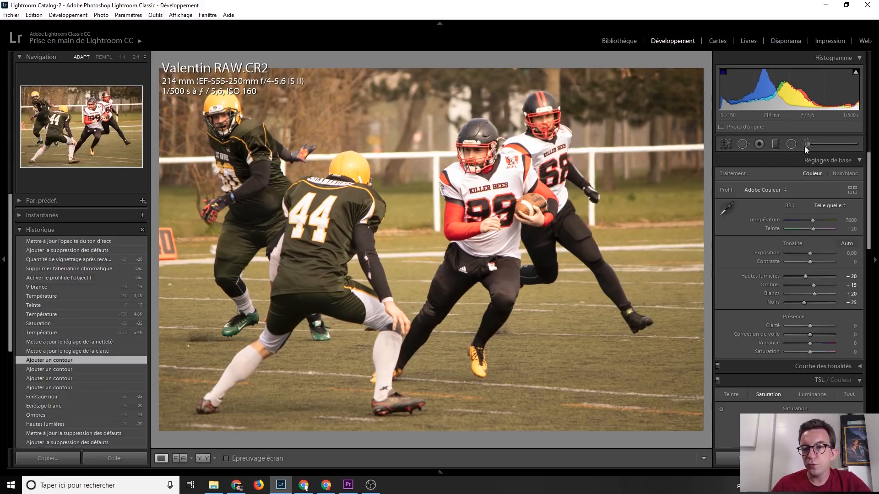
left_click(826, 145)
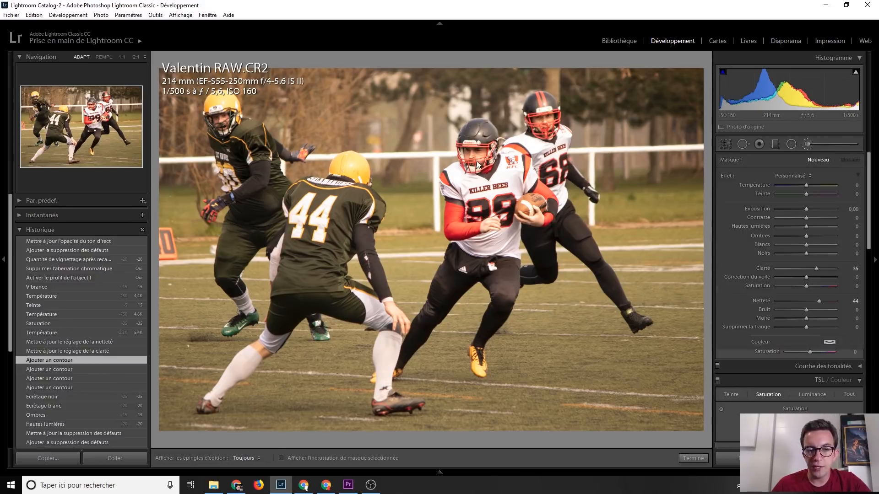
left_click(543, 113)
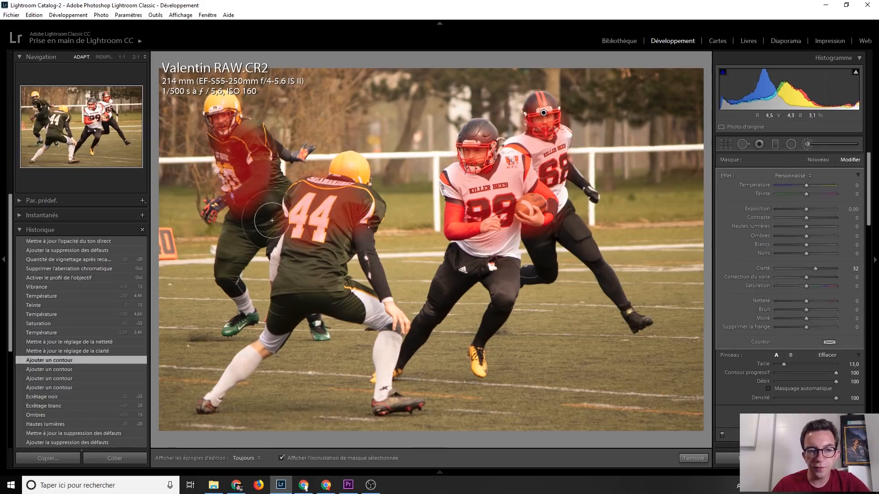
left_click(292, 458)
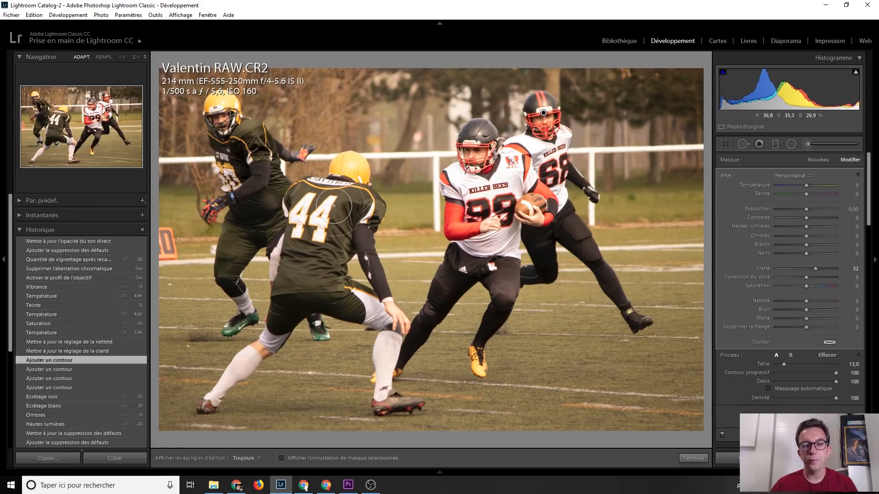
Advance through the brush sharpness update to Température 5,4K and compare it with Saturation -35, ending on the saturation state.
left_click(71, 341)
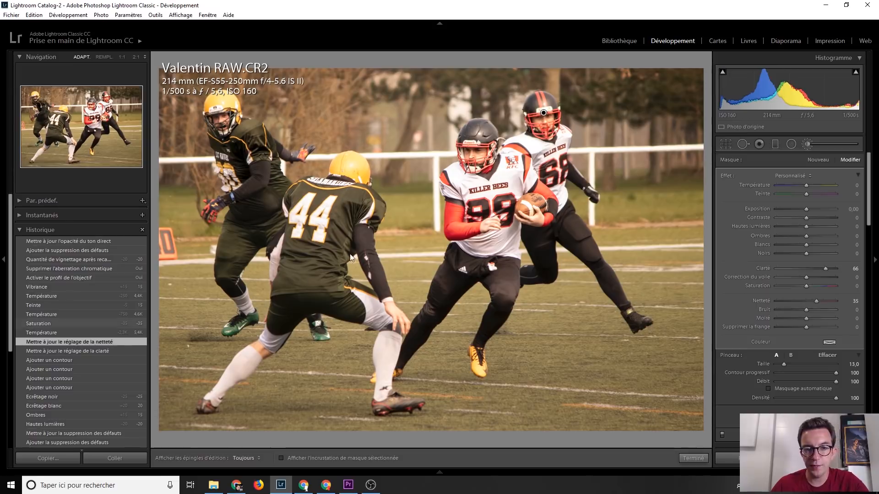
left_click(64, 334)
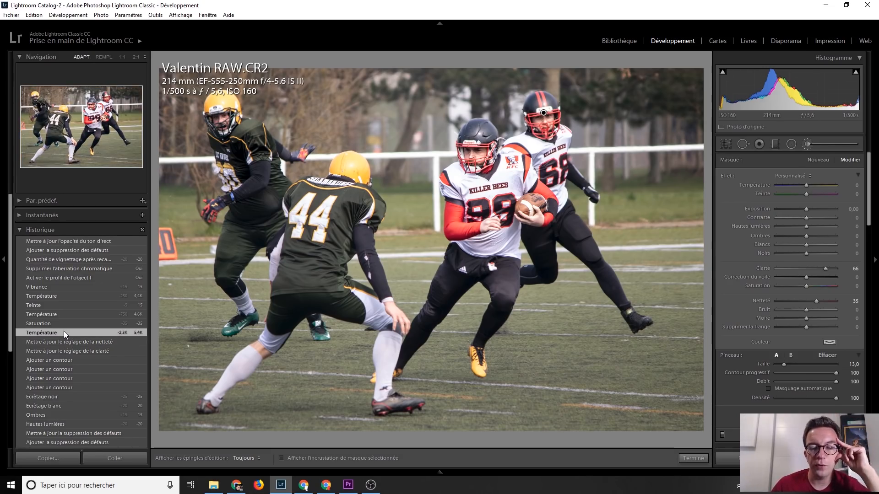
left_click(57, 325)
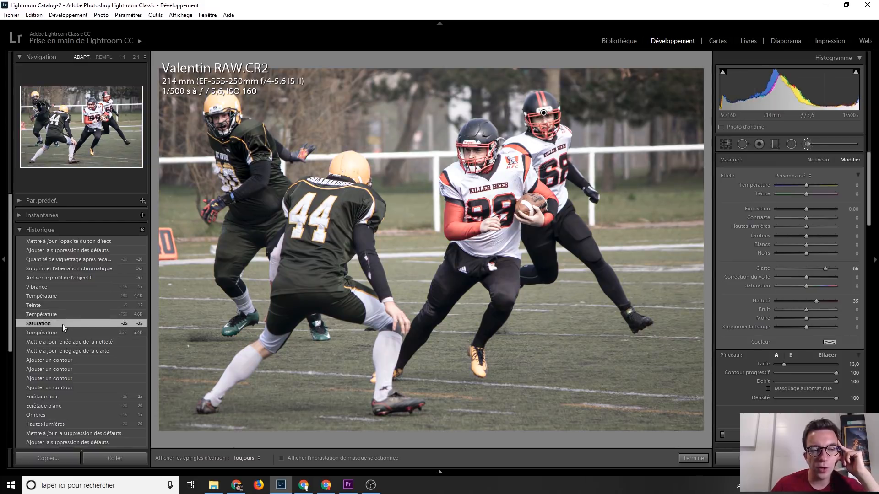
left_click(62, 332)
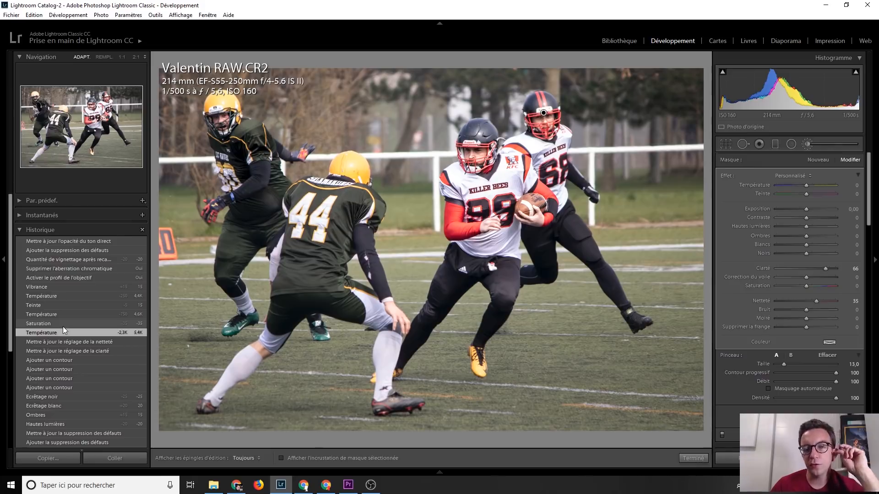
left_click(62, 326)
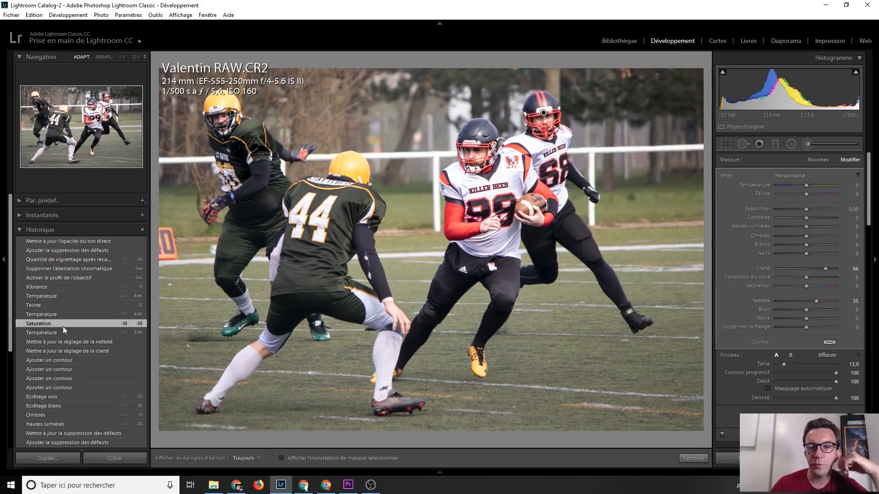
Advance the football photo's history through Température 4,6K, Teinte 15 and Température 4,4K to the Vibrance 15 state.
left_click(64, 315)
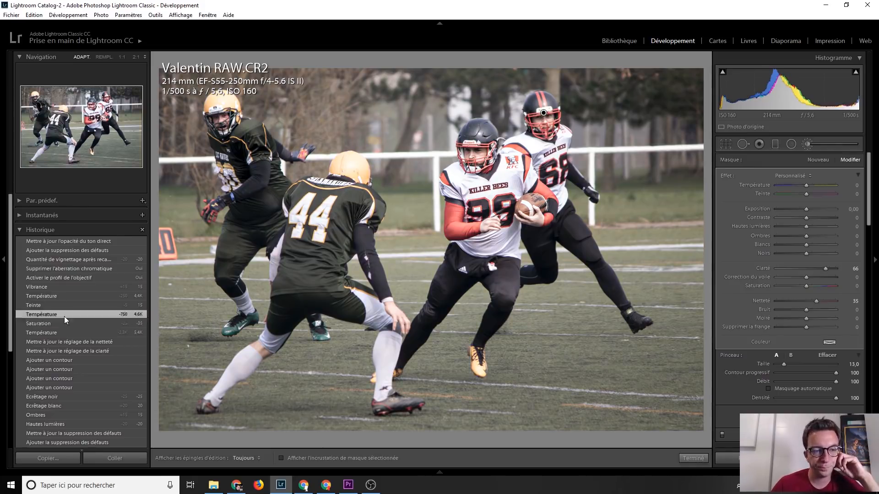
left_click(59, 305)
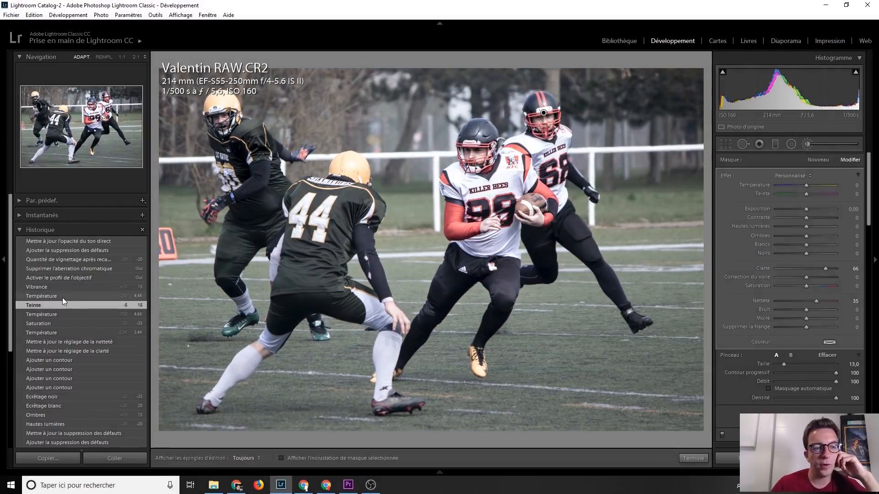
left_click(62, 298)
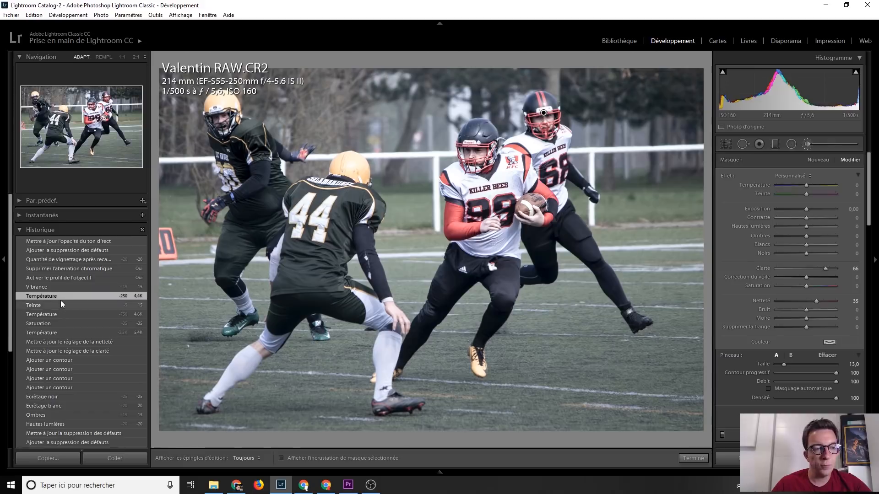
left_click(68, 287)
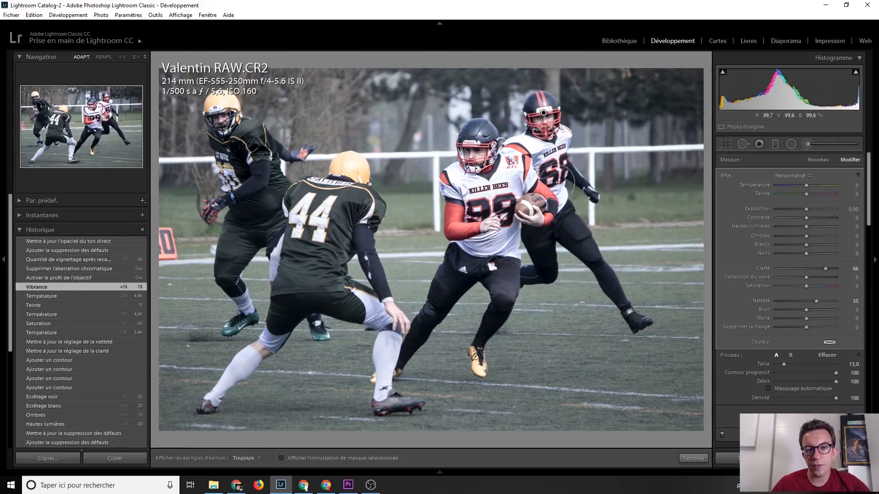
Advance through the post-crop vignetting -20 and added spot removal to the final opacity update in the football photo's history.
left_click(83, 260)
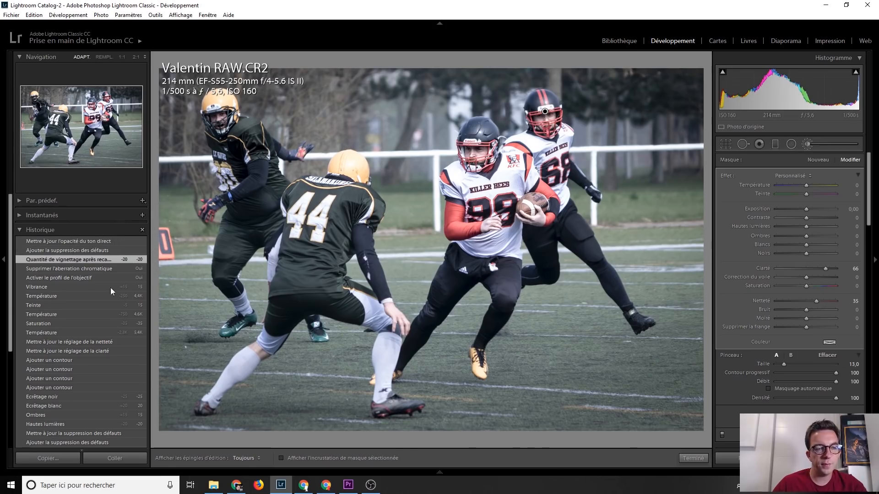
left_click(77, 250)
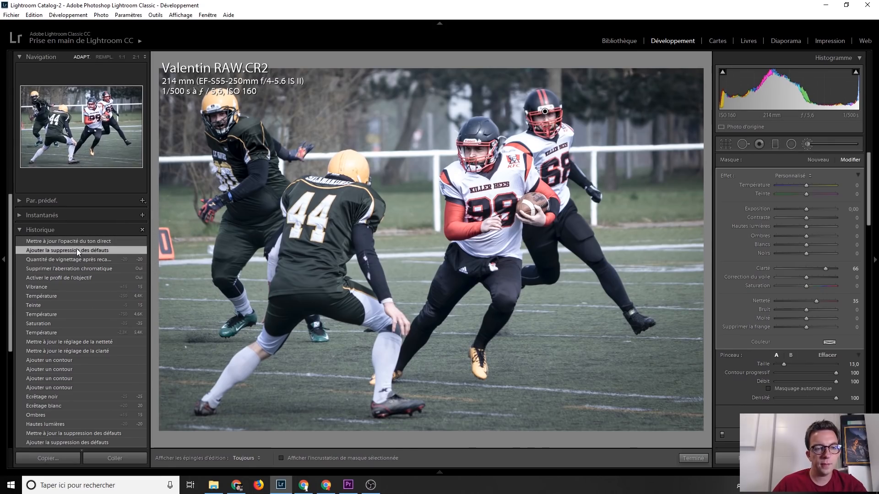
left_click(73, 240)
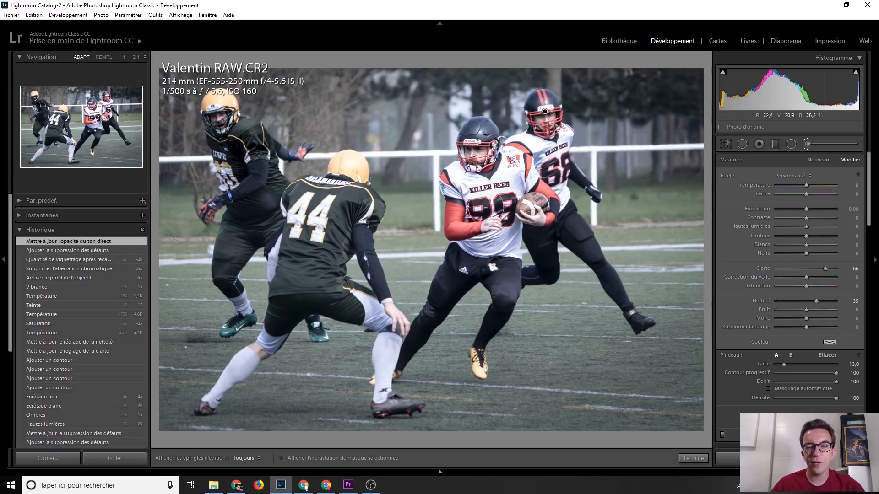
Compare the football photo's import state with its final history state, and the finished RAW edit with its JPG version.
scroll(125, 312, "down", 8)
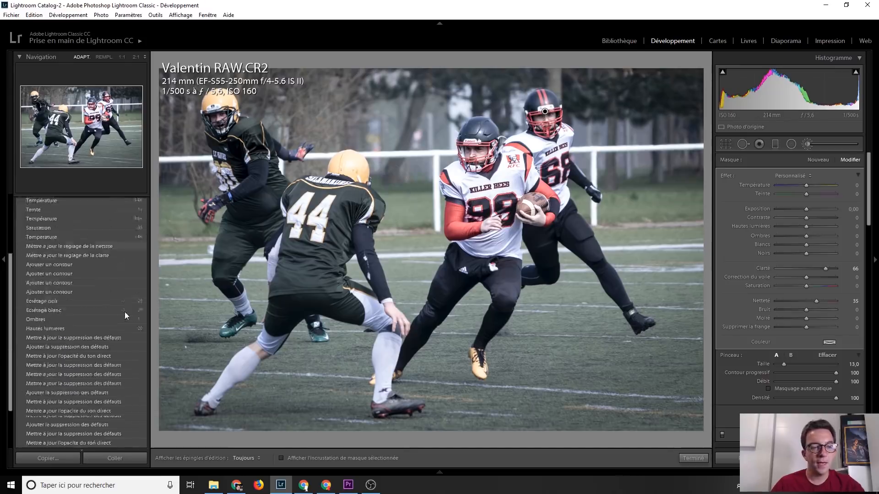
left_click(76, 424)
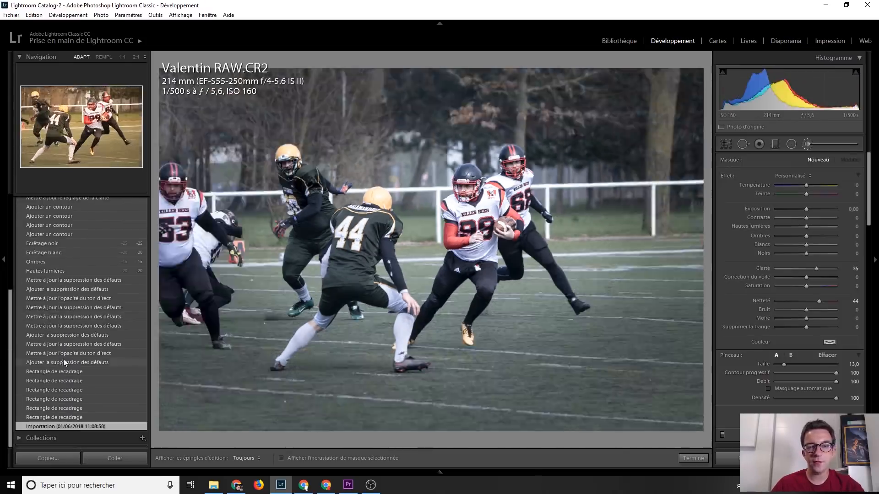
scroll(57, 347, "up", 5)
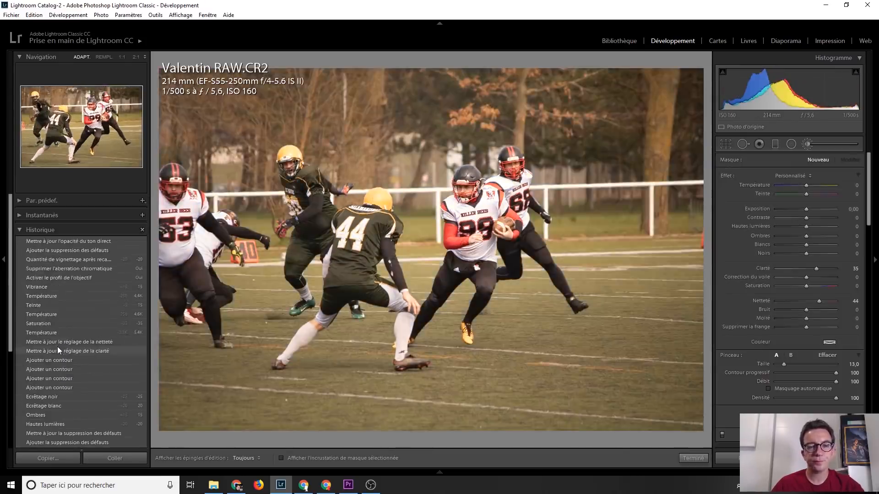
left_click(78, 241)
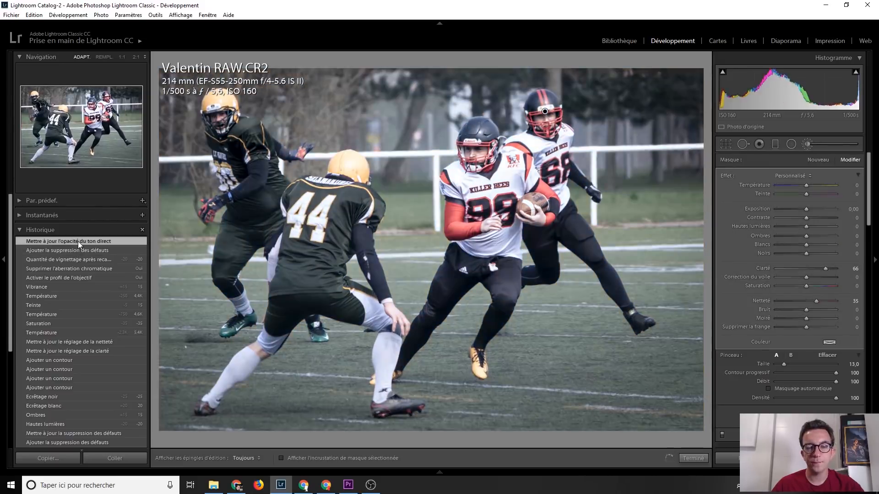
key("Left")
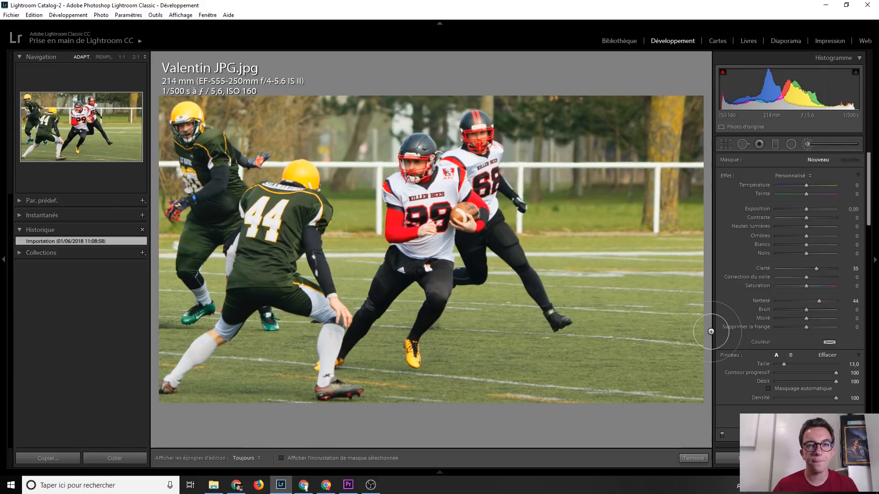
Open the RAW photo of the stone tower and view its Exposition 0,70 and Saturation 5 history states.
key("ctrl+Right")
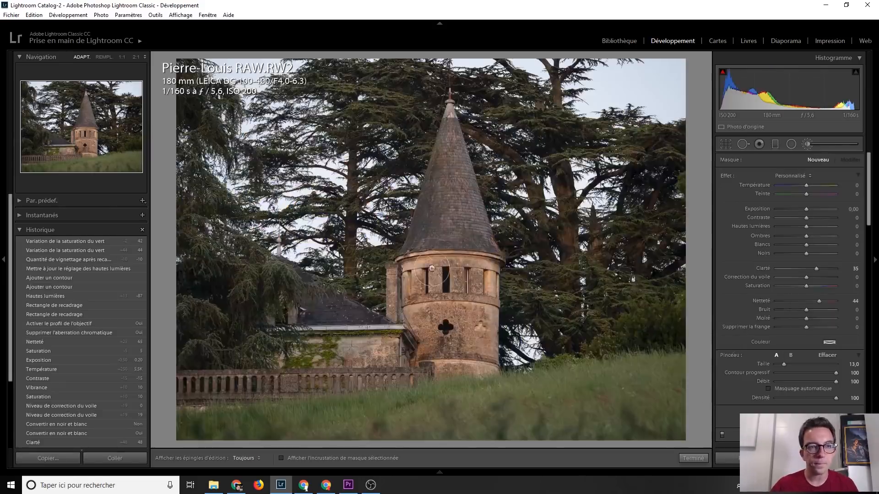
scroll(92, 306, "down", 5)
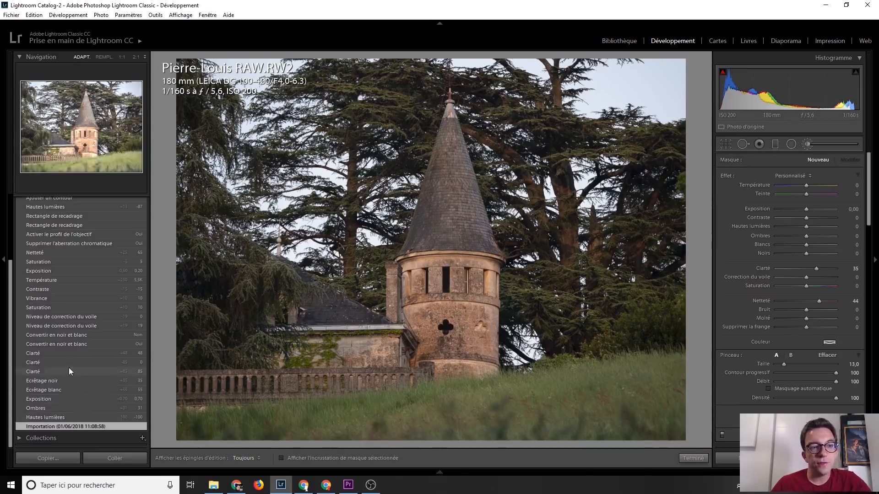
left_click(71, 399)
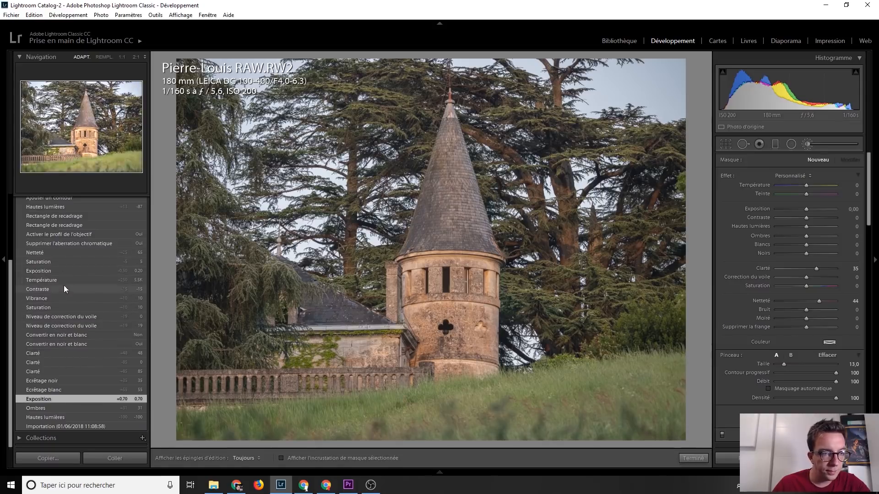
scroll(59, 287, "up", 2)
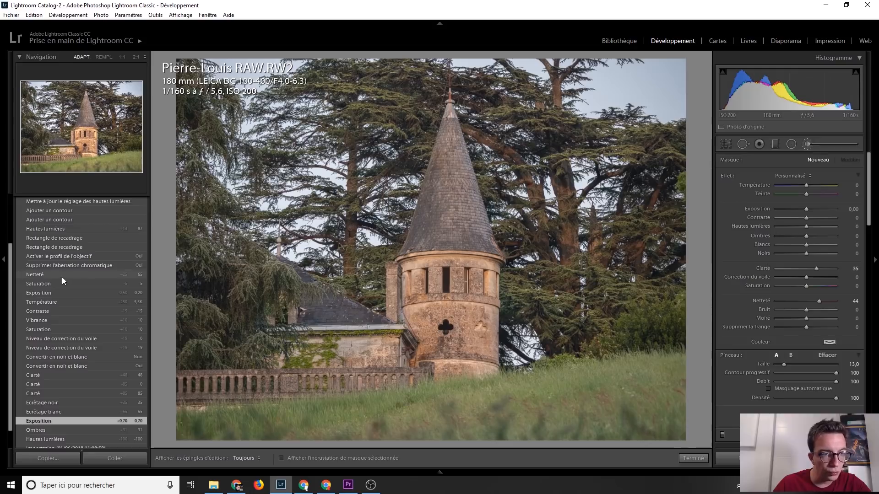
left_click(63, 285)
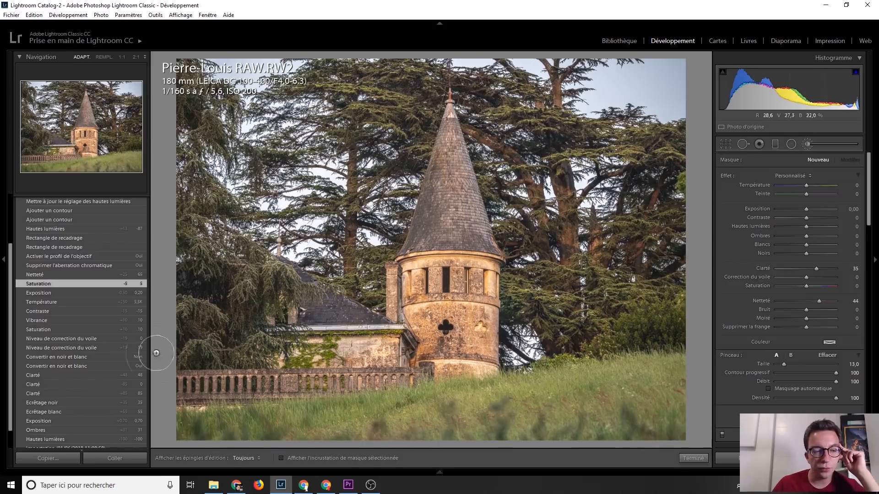
Advance the stone tower photo's history through Netteté 65 and chromatic aberration removal to the lens profile activation.
scroll(87, 351, "up", 3)
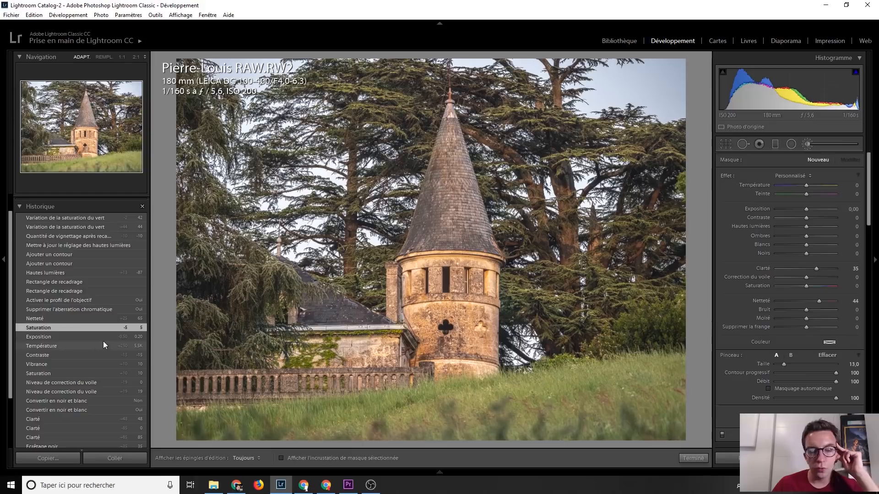
left_click(63, 319)
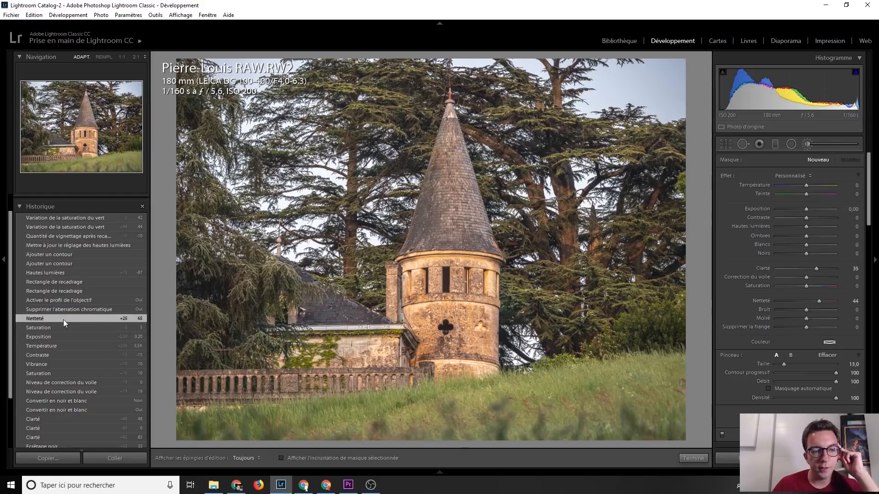
scroll(71, 309, "up", 2)
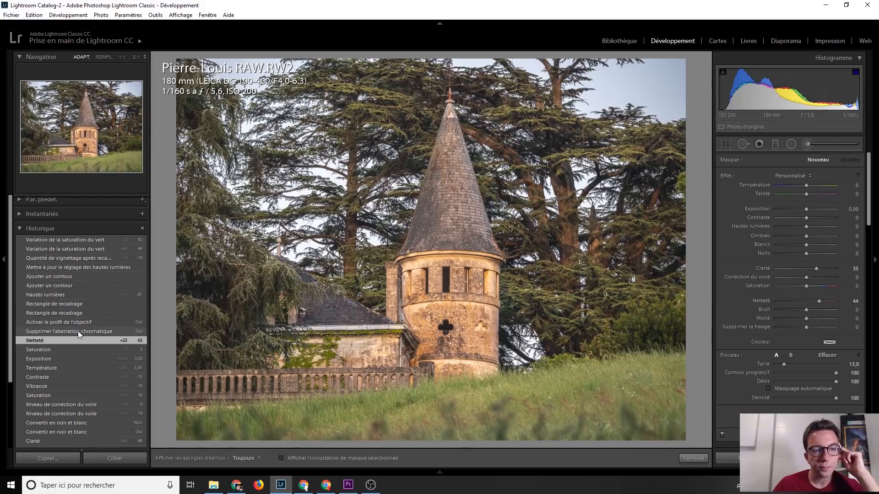
left_click(78, 331)
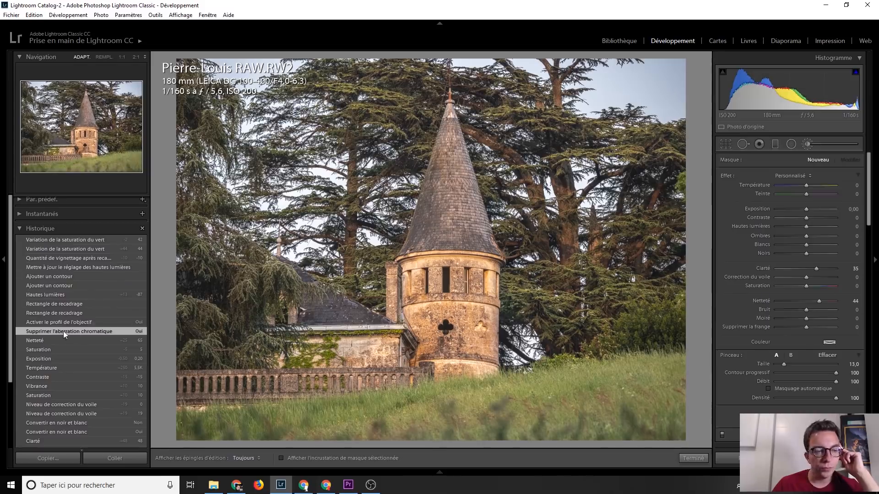
left_click(62, 320)
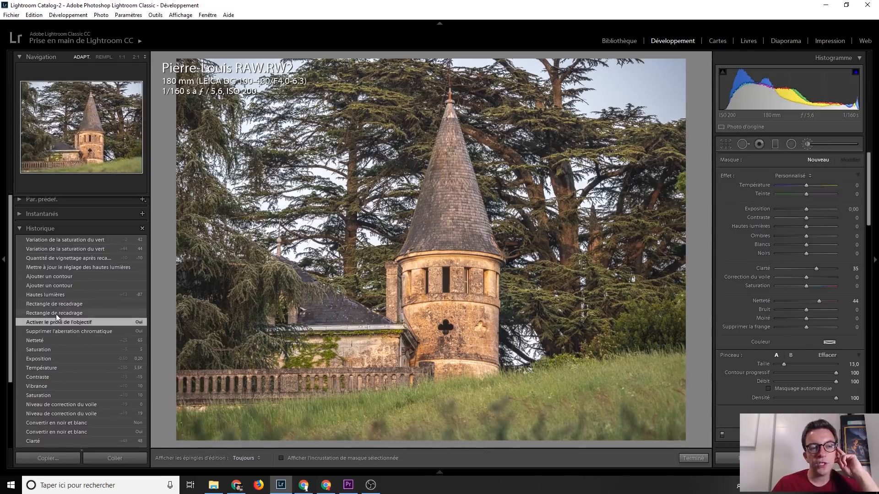
Compare the tower photo's two crop rectangle states with the lens profile state, ending on the latest crop.
left_click(56, 304)
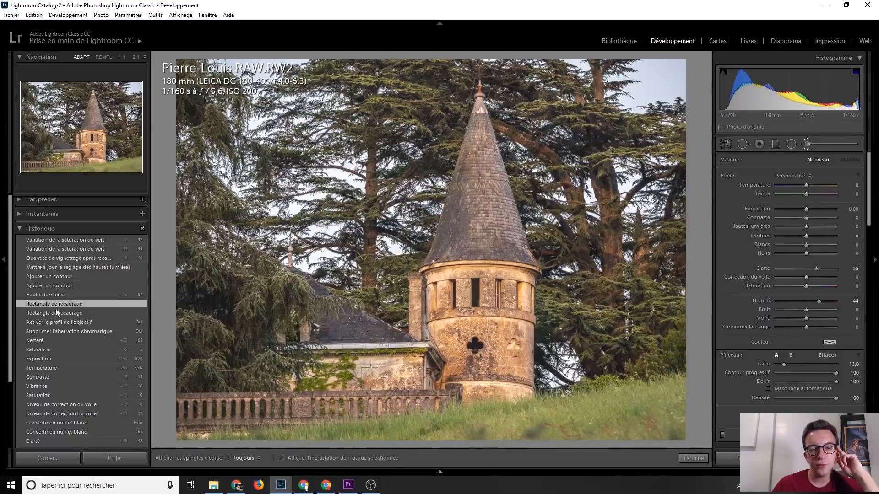
left_click(55, 313)
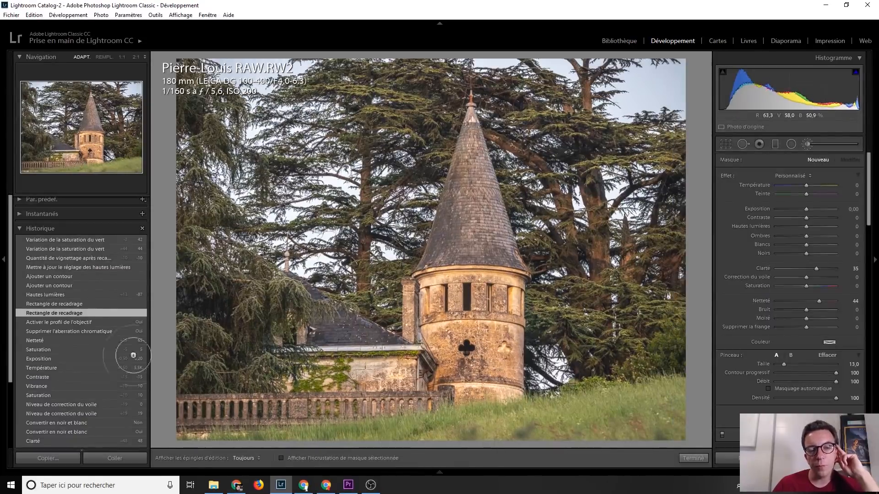
left_click(84, 323)
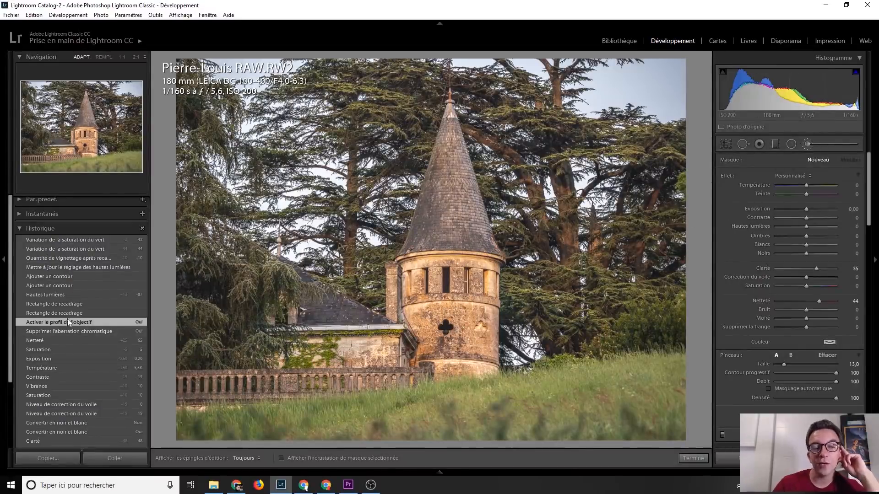
left_click(64, 305)
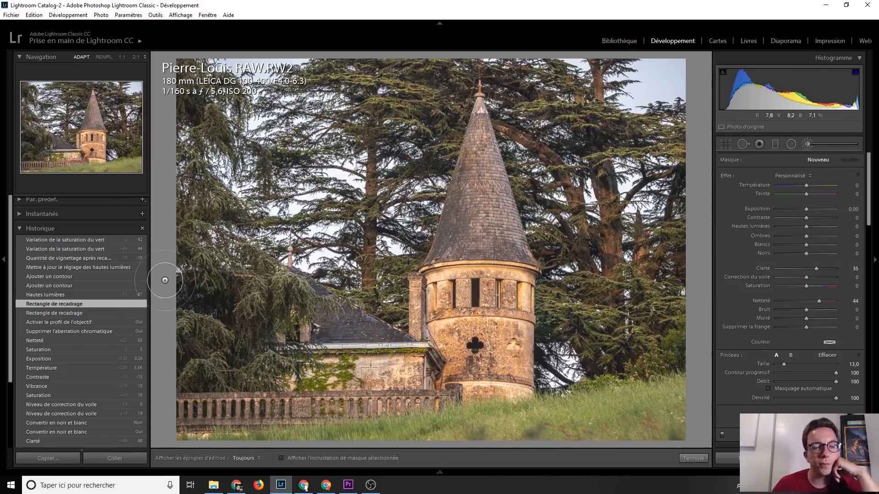
Compare the Hautes lumières -87 history state repeatedly with the crop state just before it.
left_click(80, 295)
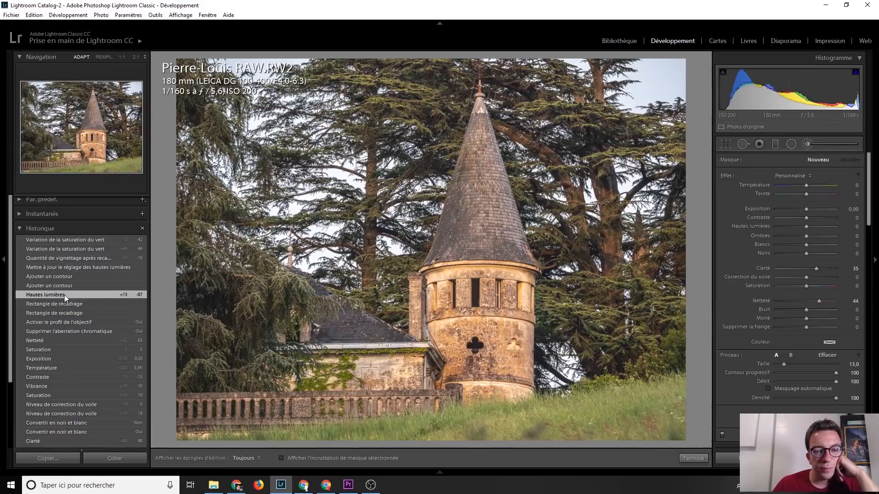
left_click(64, 303)
left_click(62, 294)
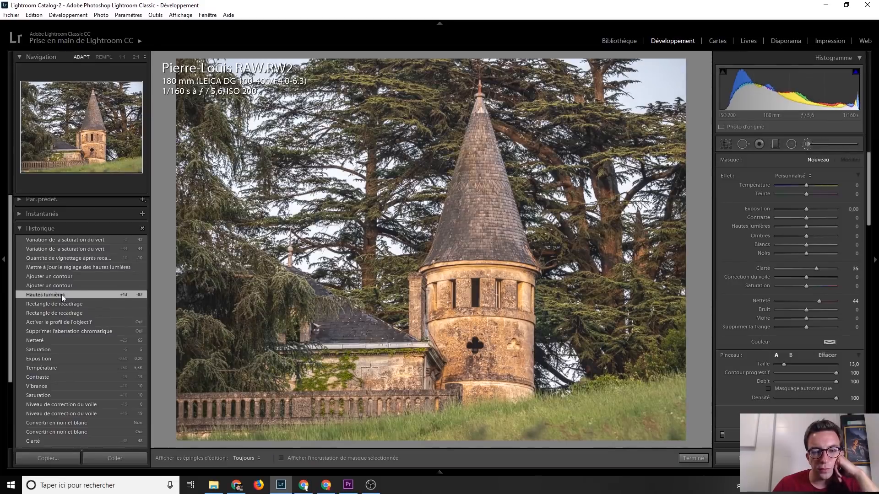
left_click(64, 302)
left_click(67, 297)
left_click(64, 307)
left_click(63, 295)
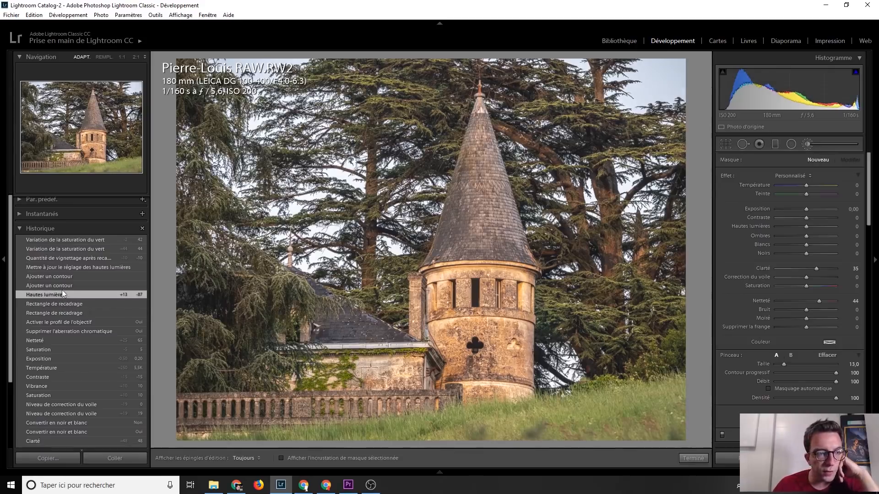
Advance the tower photo's history from the first added brush stroke to the local highlights update.
left_click(64, 287)
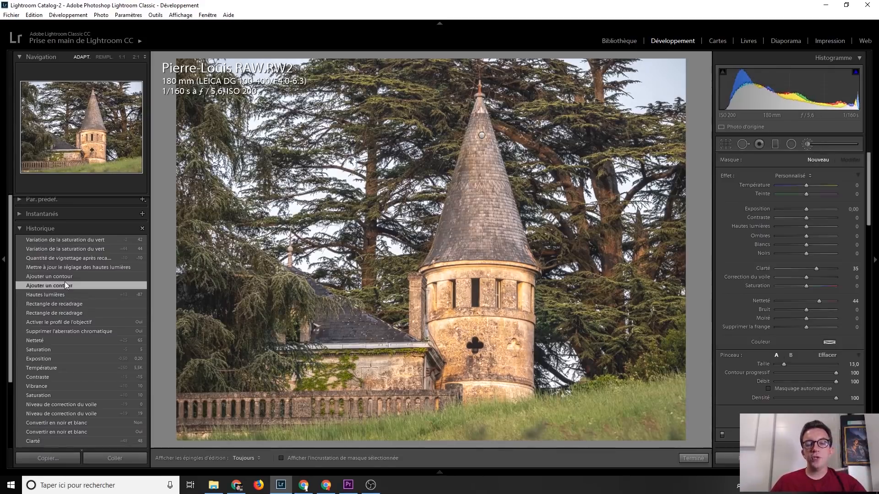
scroll(67, 282, "up", 1)
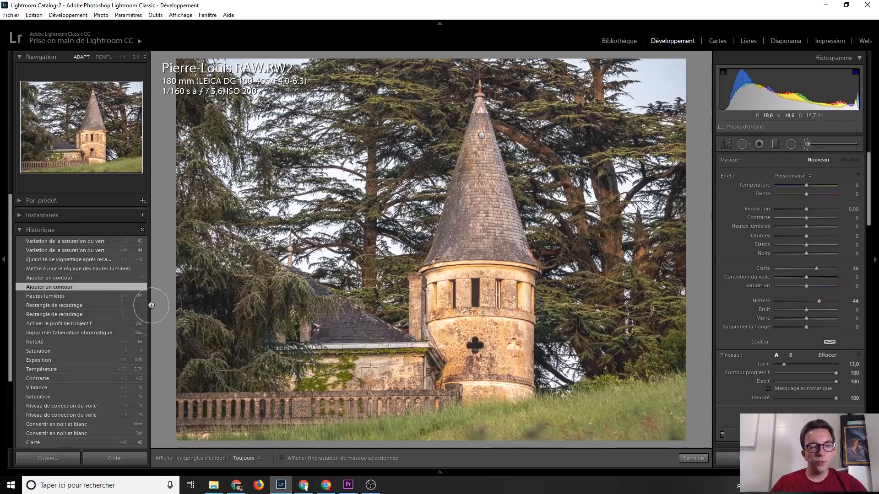
left_click(72, 269)
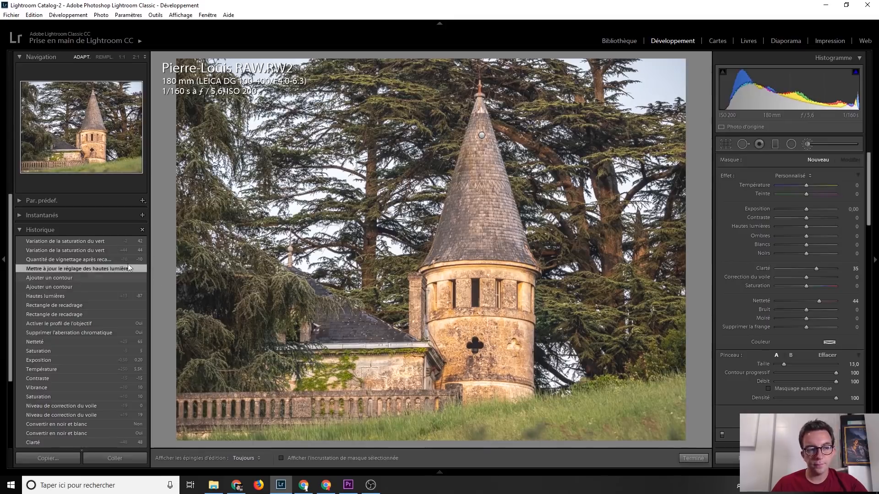
Show the settings of the brush pin on the tower roof and compare the photo before and after the brush adjustment.
left_click(817, 147)
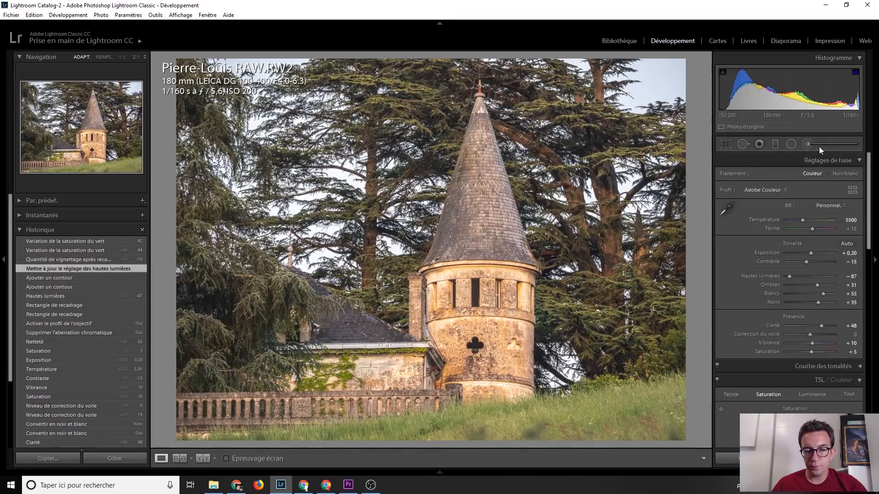
left_click(819, 146)
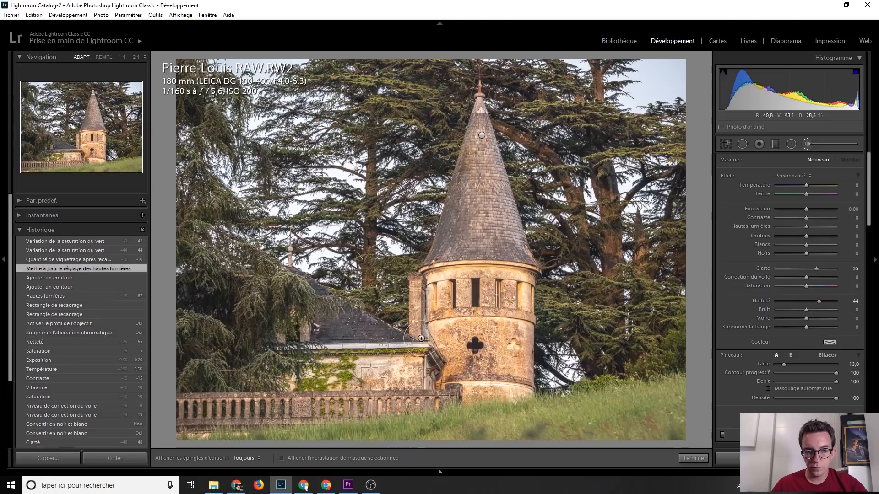
left_click(481, 135)
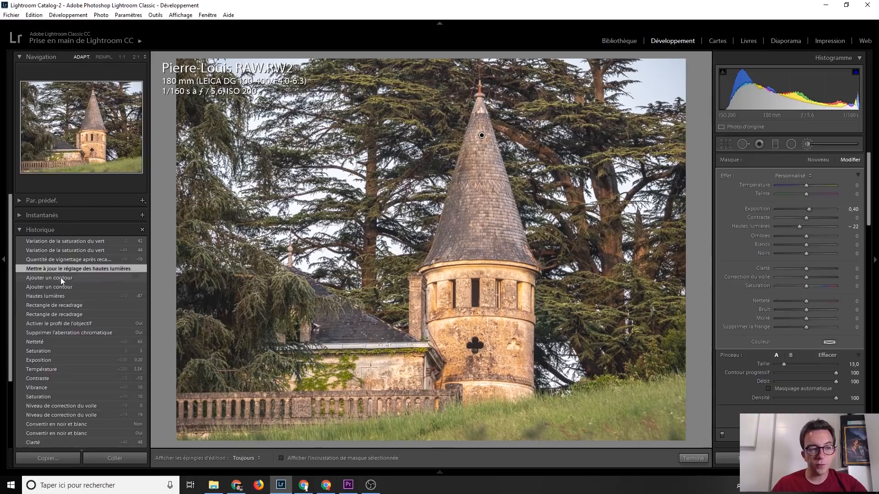
left_click(59, 295)
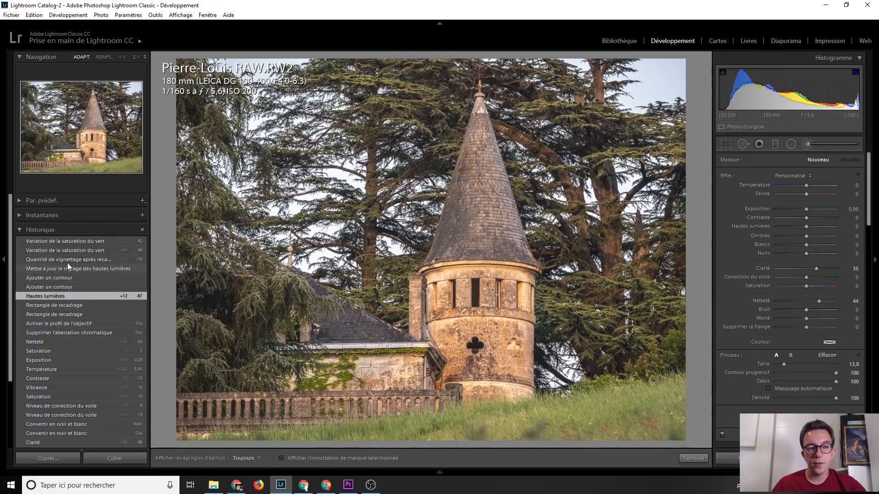
left_click(79, 271)
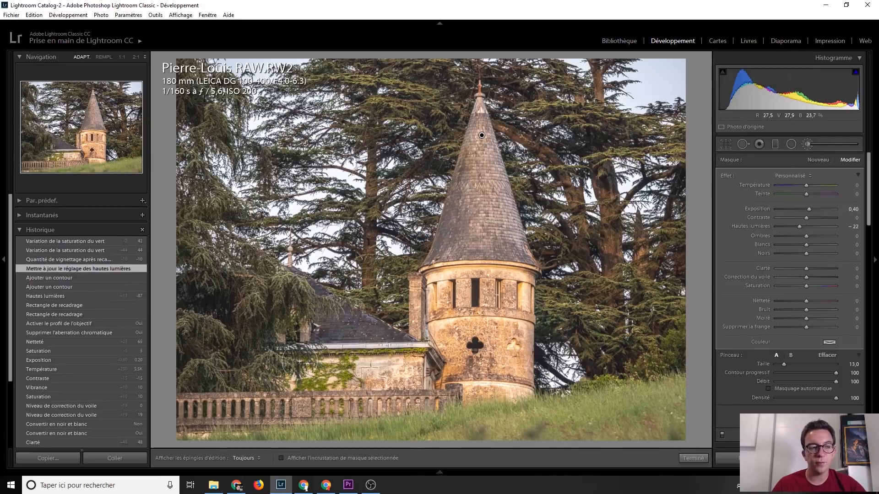
View the post-crop vignetting -10 and final green saturation 42 history states, and close the adjustment brush.
left_click(73, 257)
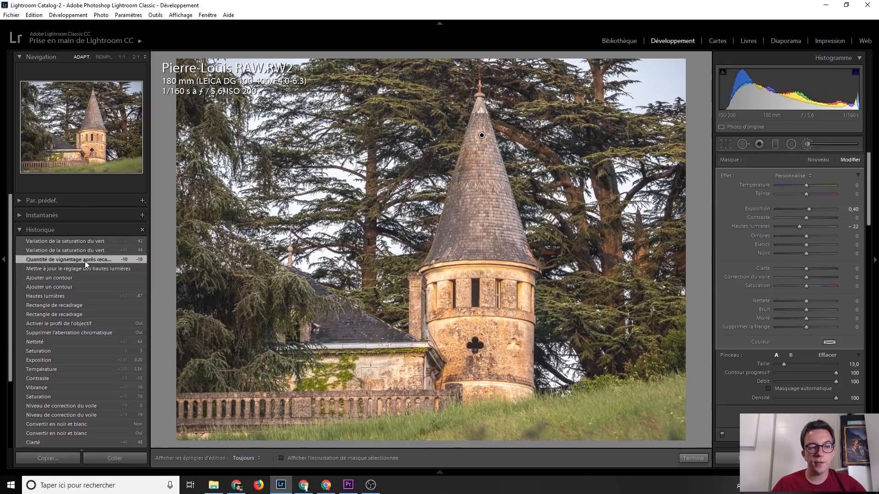
left_click(85, 240)
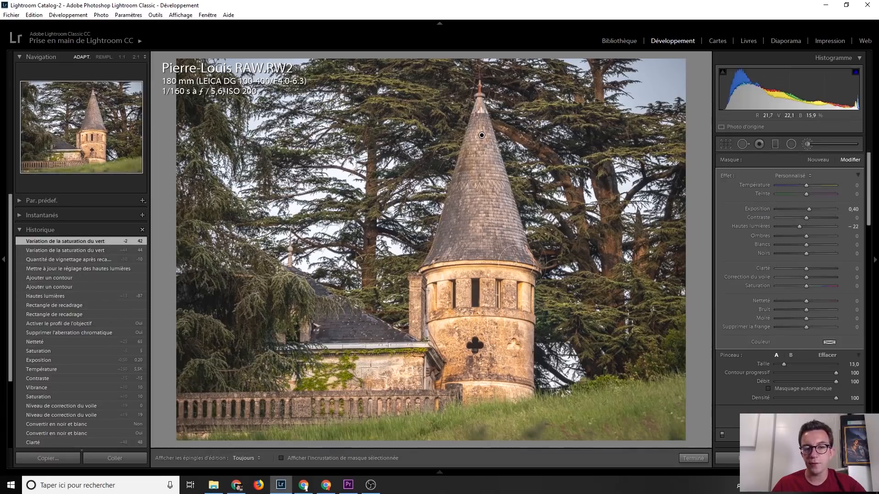
left_click(808, 146)
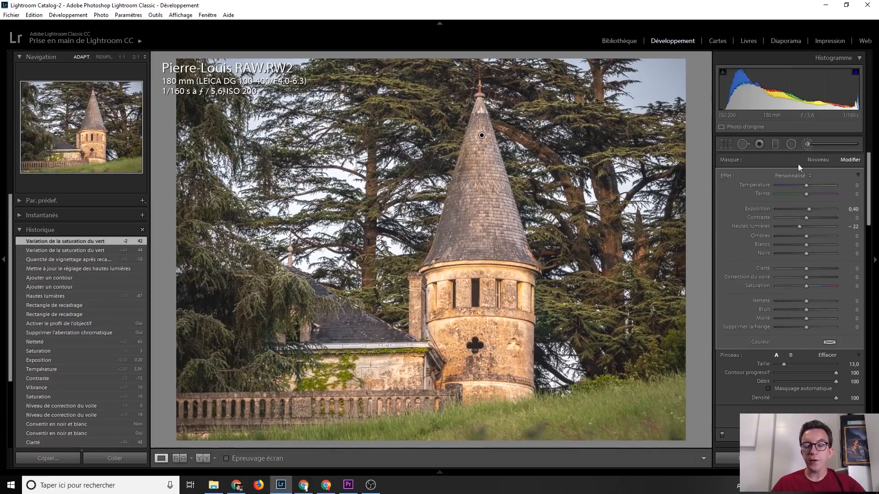
Compare the tower photo's import state with its final history state.
scroll(84, 375, "down", 3)
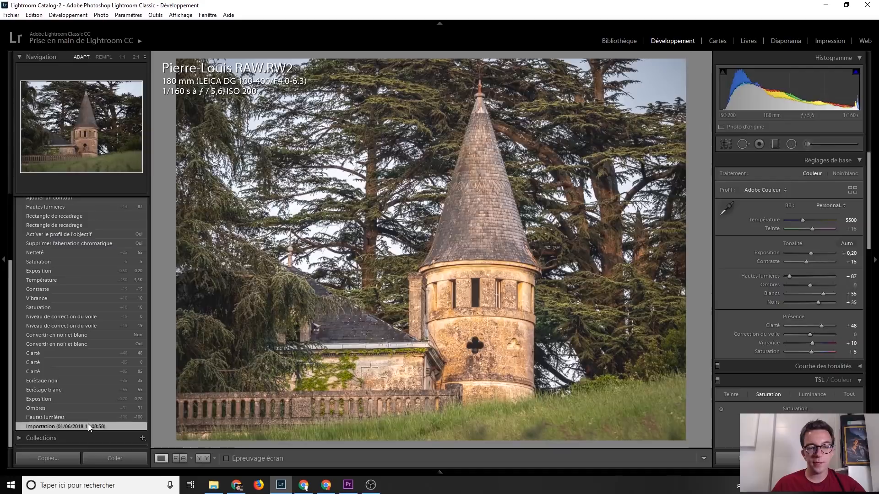
left_click(88, 425)
scroll(78, 398, "up", 3)
left_click(89, 239)
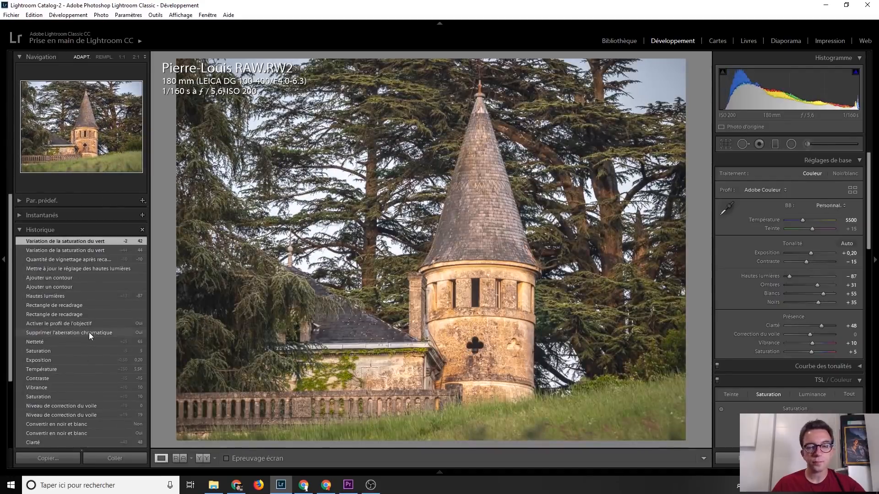
Compare the finished RAW edit of the stone tower with its black-and-white JPG version.
key("Right")
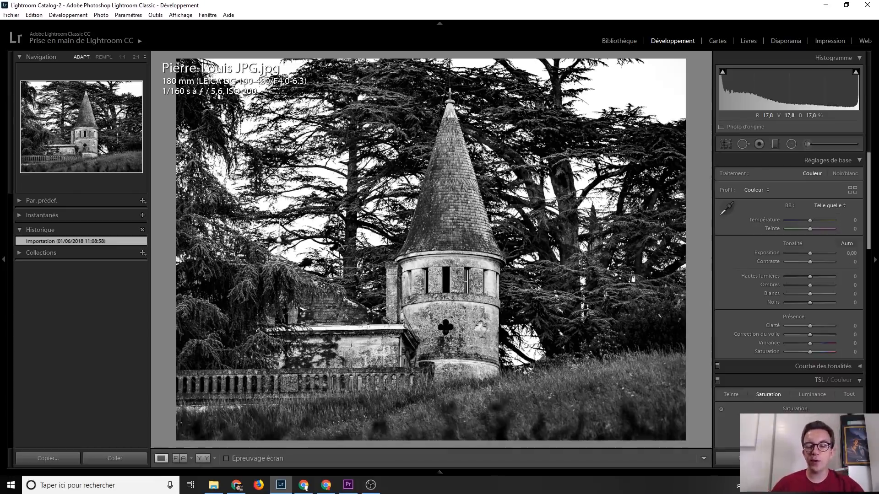
key("Left")
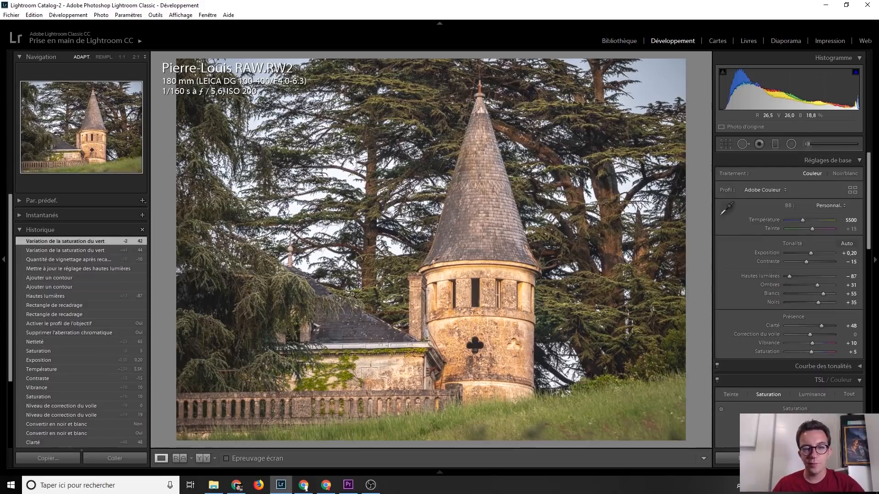
key("Right")
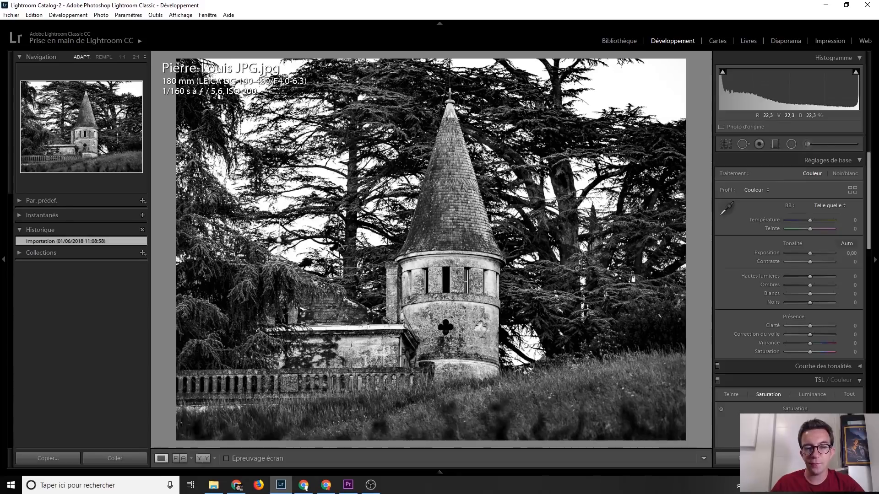
key("Right")
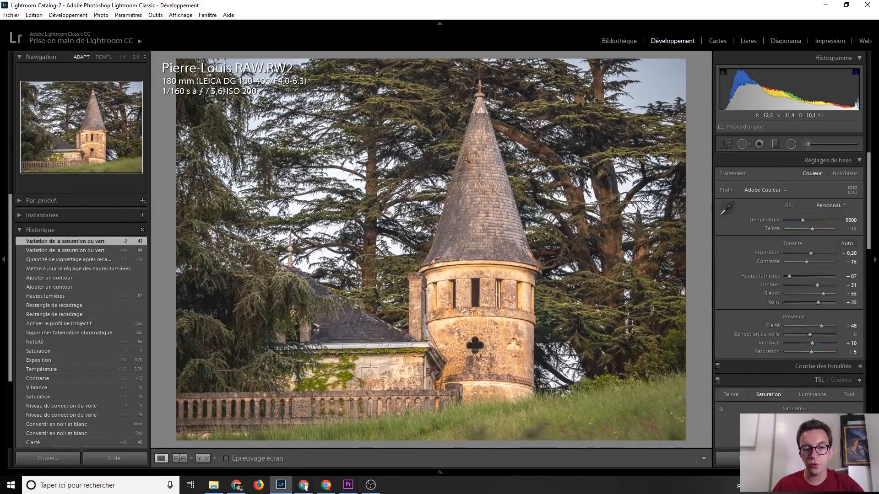
key("Right")
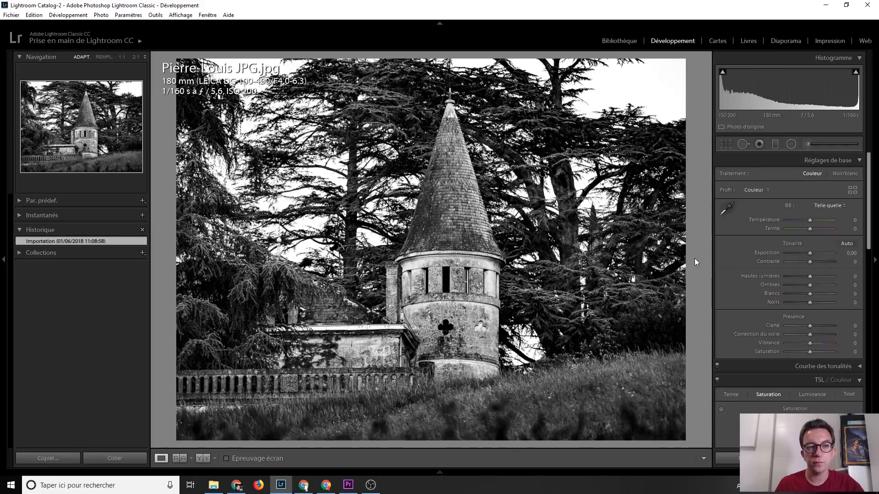
Open the RAW photo of the sunset over the bay and view its crop angle 1,20, Ombres 100 and Ombres 77 history states.
key("Right")
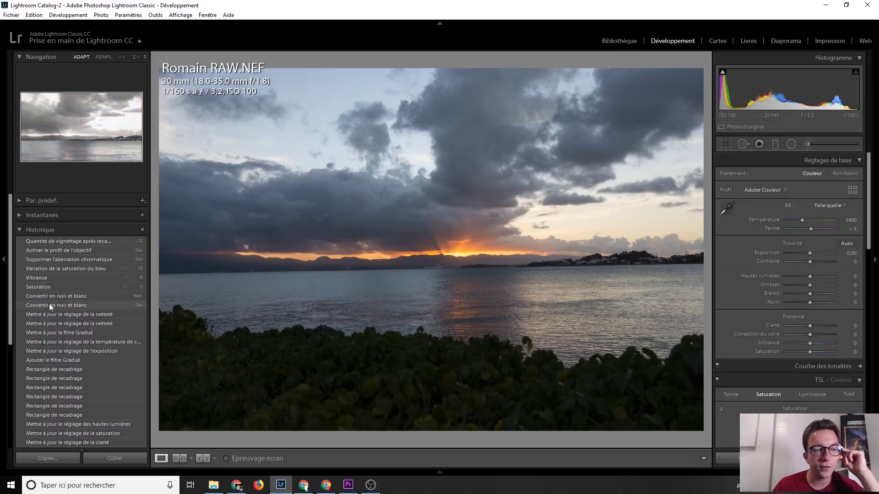
scroll(73, 298, "down", 5)
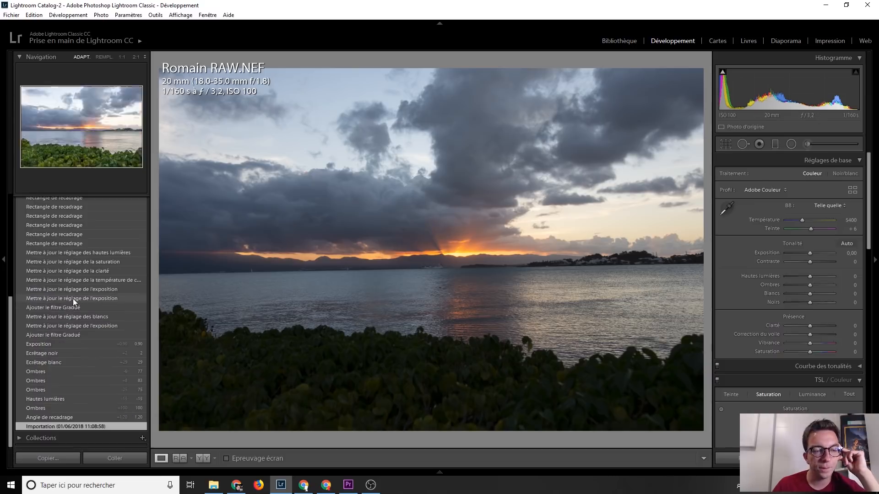
left_click(56, 417)
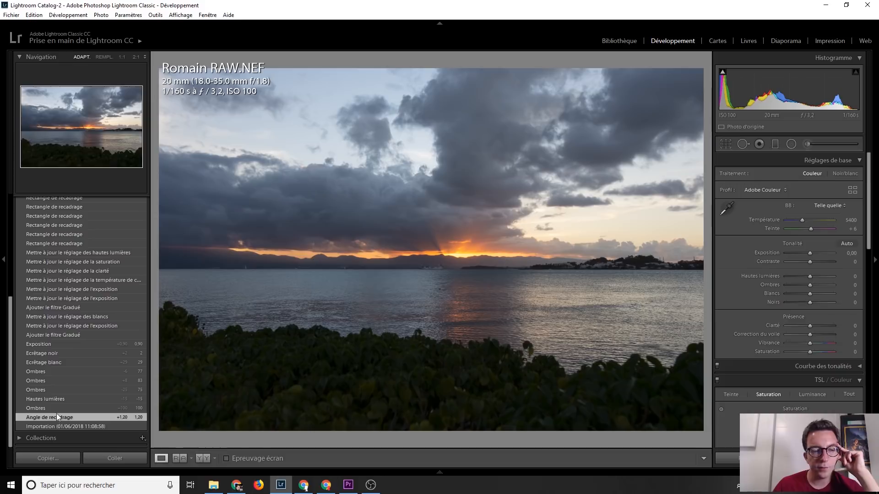
left_click(59, 409)
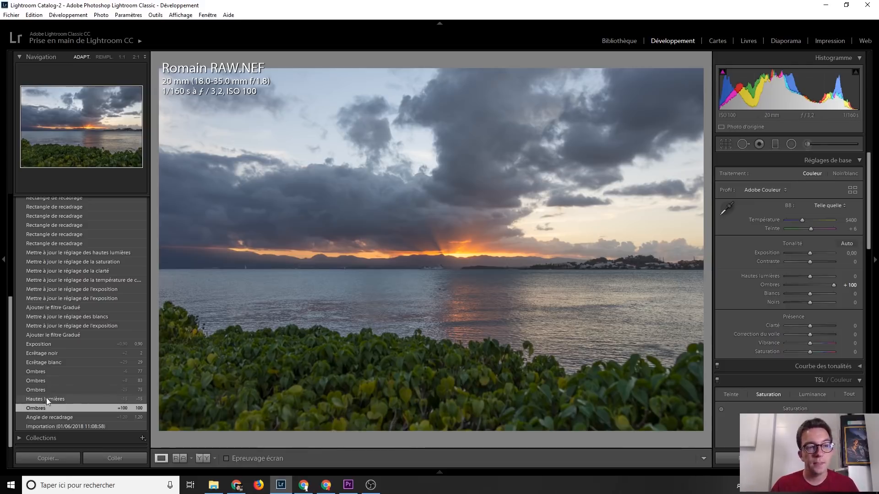
left_click(59, 370)
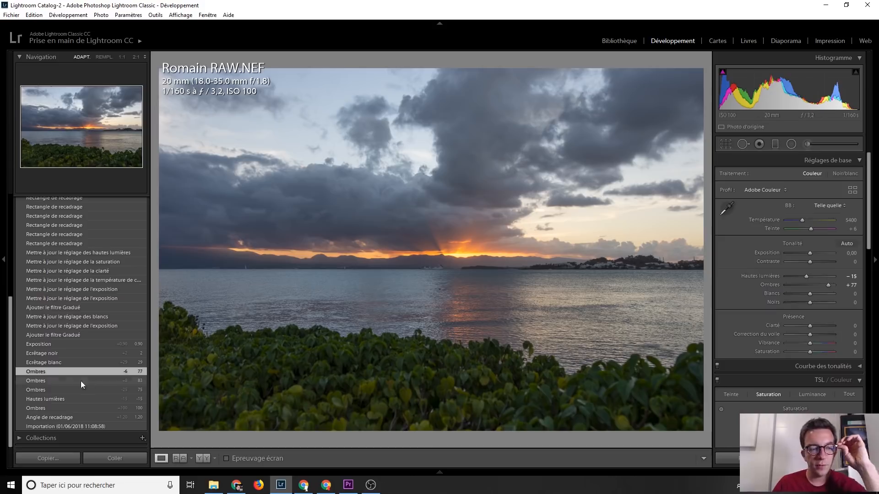
View the sunset photo's black clipping 2, exposure 0,90, first graduated filter and graduated filter highlights update history states.
left_click(56, 354)
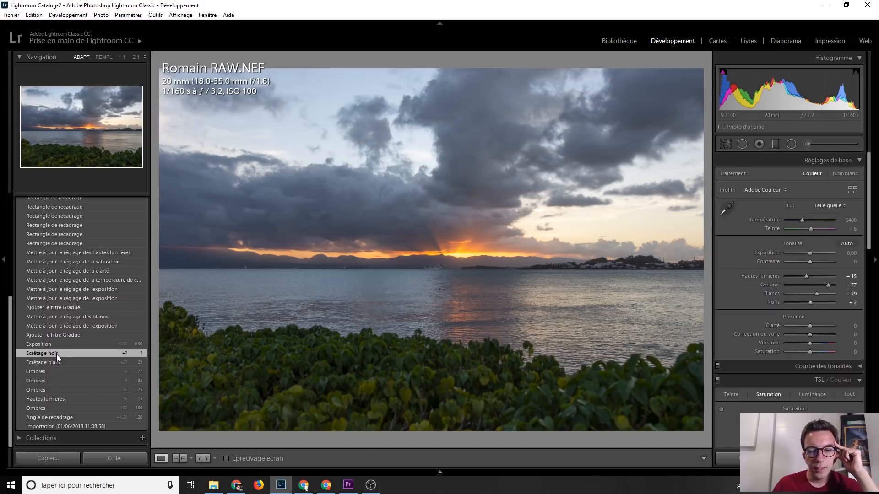
left_click(59, 344)
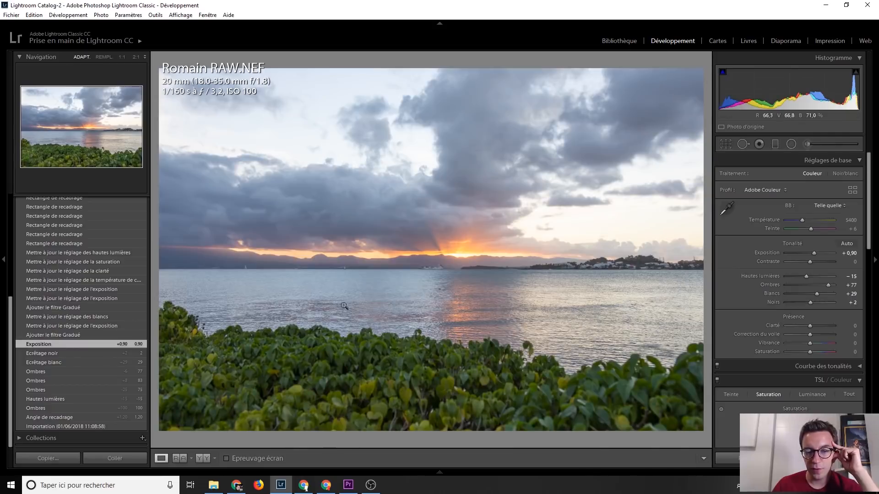
scroll(76, 348, "up", 3)
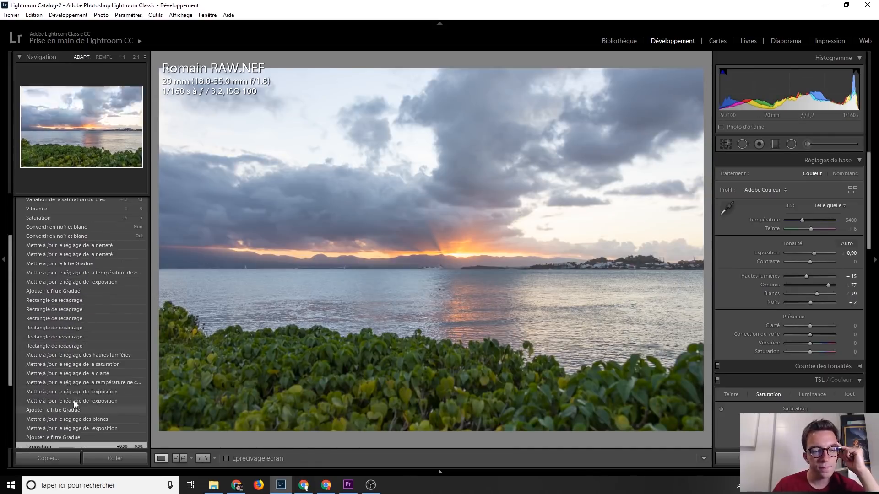
left_click(73, 437)
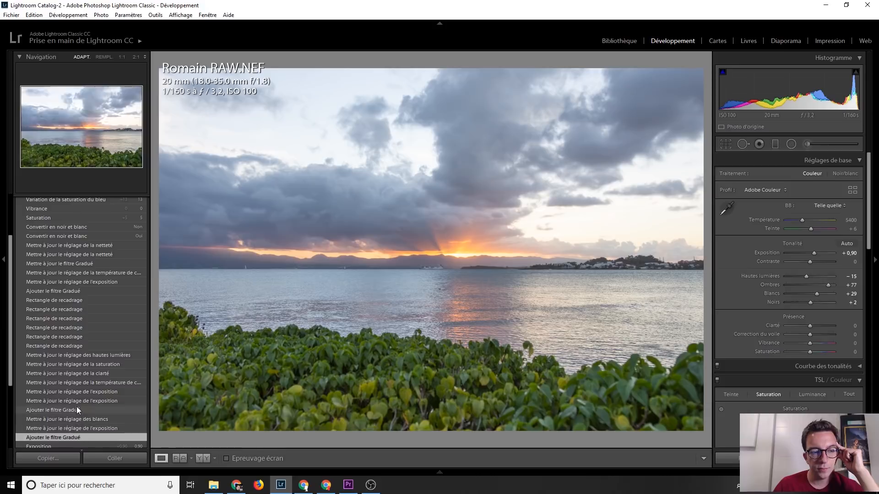
left_click(69, 353)
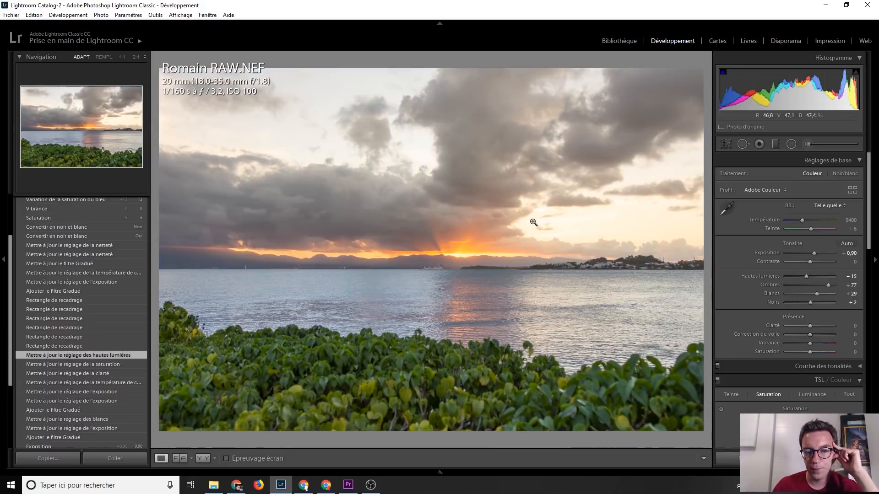
Inspect the settings of both graduated filters, then view the last crop rectangle history state and close the filter tool.
left_click(774, 144)
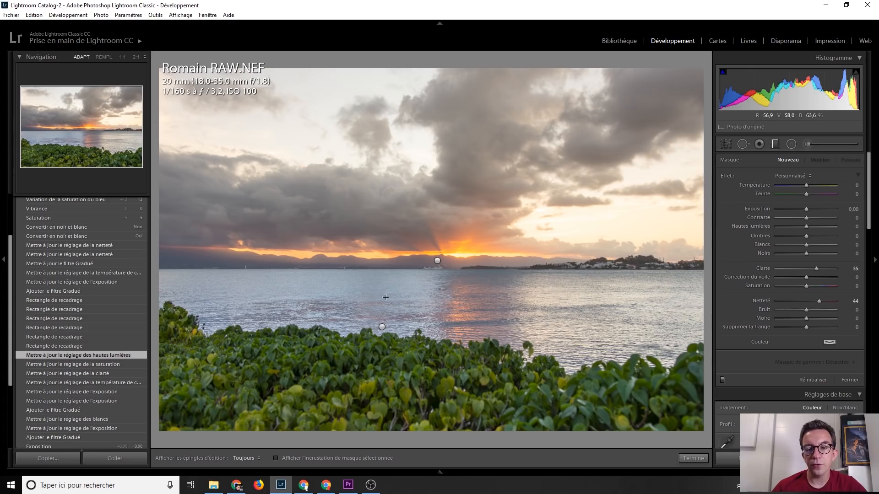
left_click(381, 327)
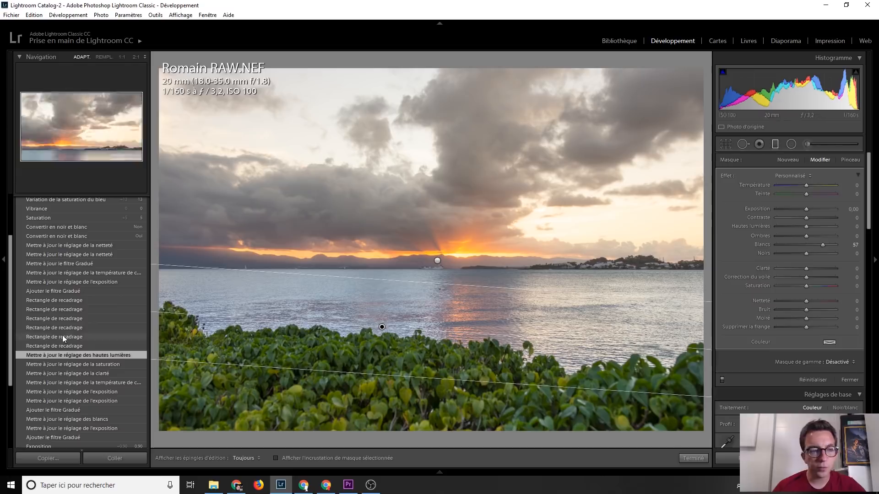
left_click(438, 261)
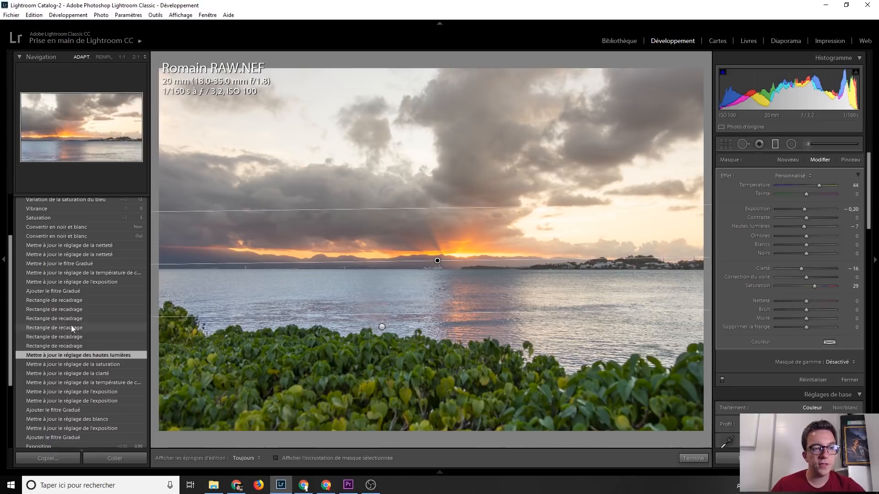
left_click(72, 299)
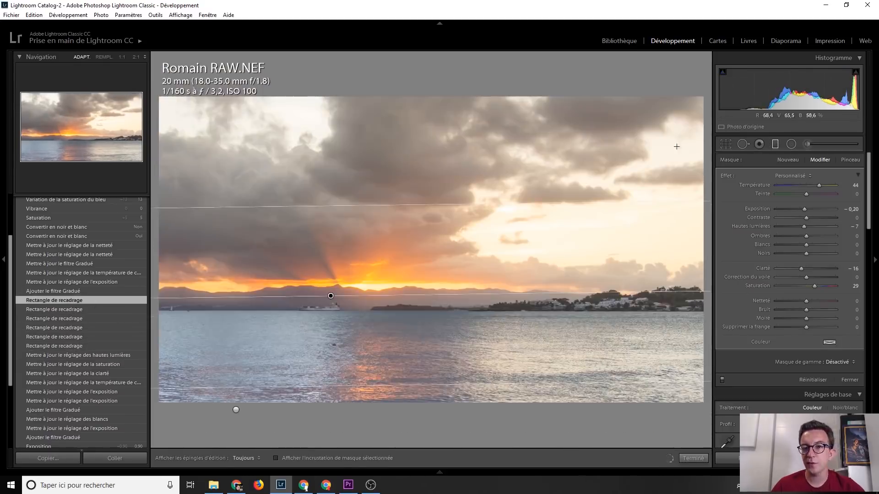
left_click(775, 144)
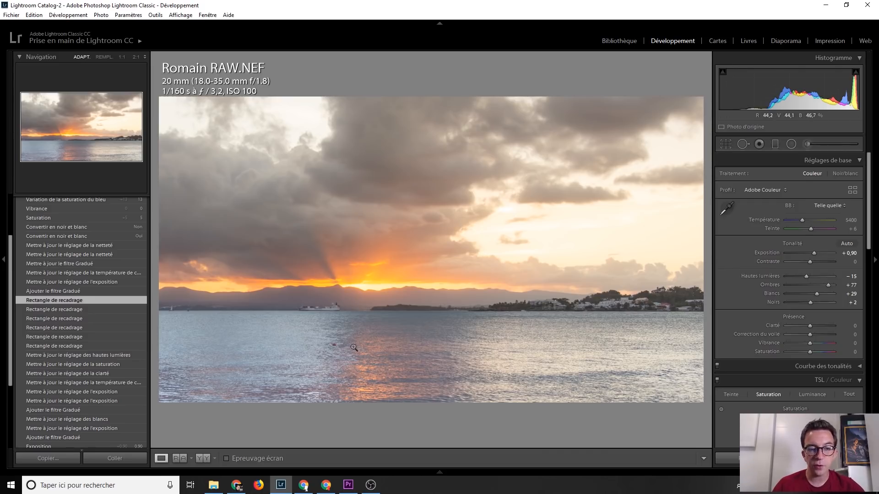
View the last sharpness update history state and inspect the settings of the graduated filter over the water.
scroll(80, 332, "up", 3)
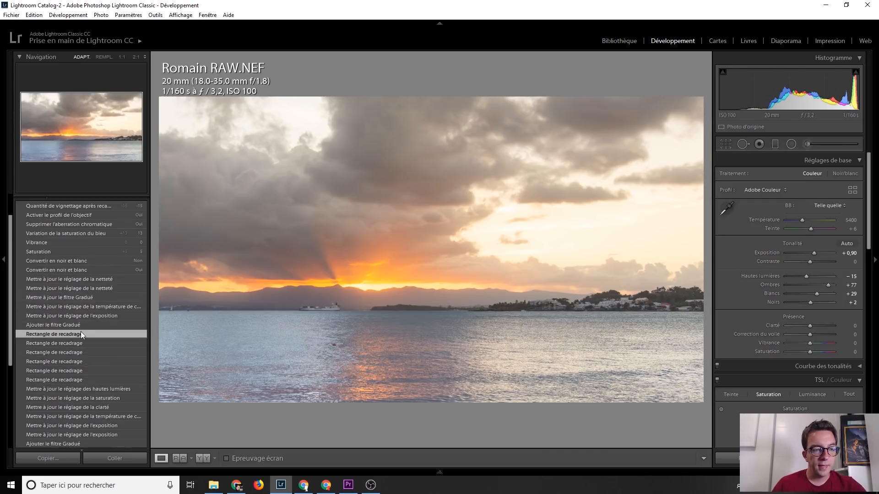
left_click(67, 276)
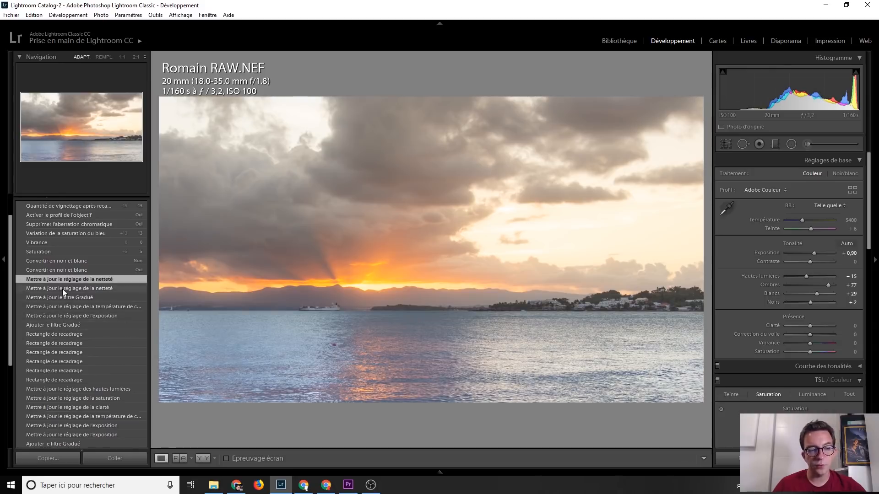
left_click(775, 144)
left_click_drag(410, 262, 410, 367)
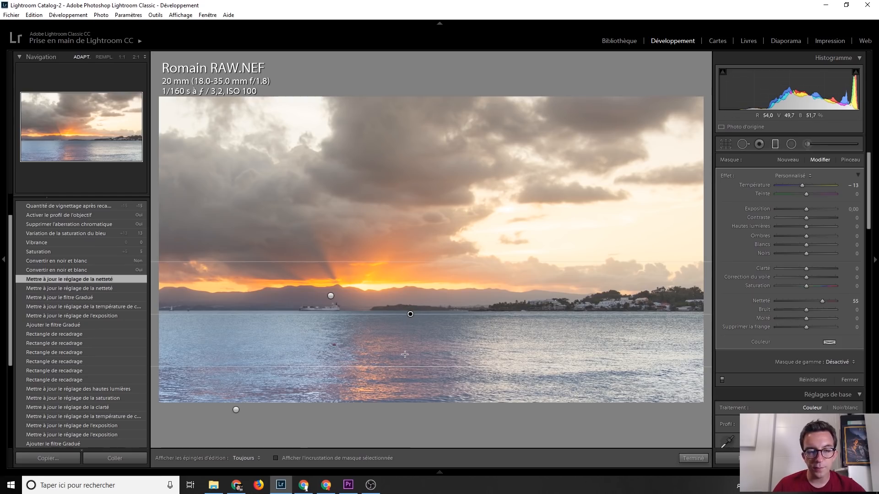
left_click(775, 145)
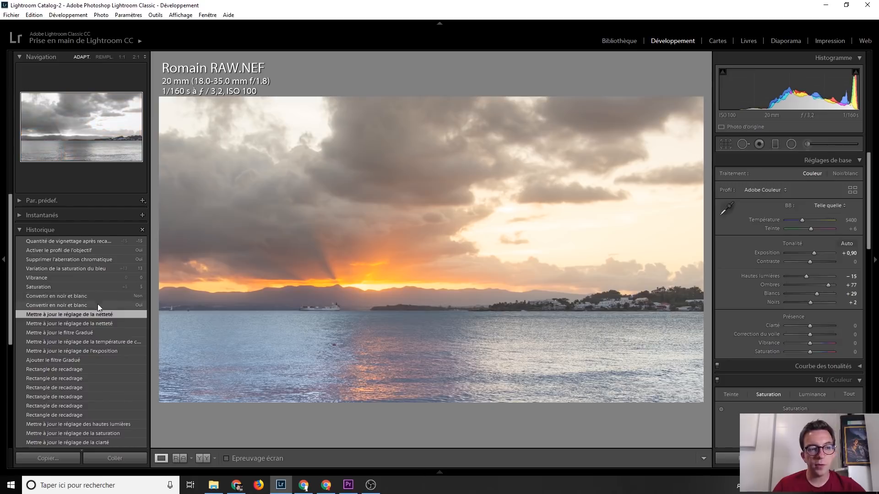
View the black-and-white conversion, vibrance, blue saturation 13 and post-crop vignetting -15 history states.
left_click(97, 304)
left_click(97, 296)
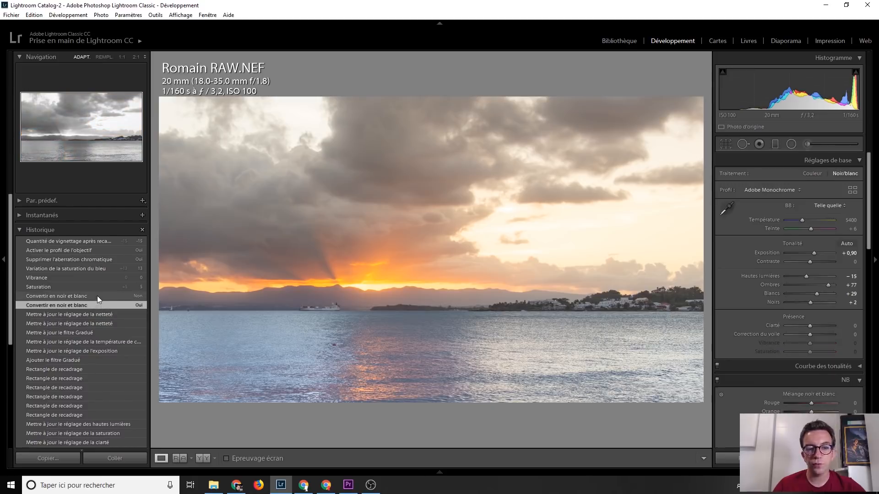
left_click(83, 276)
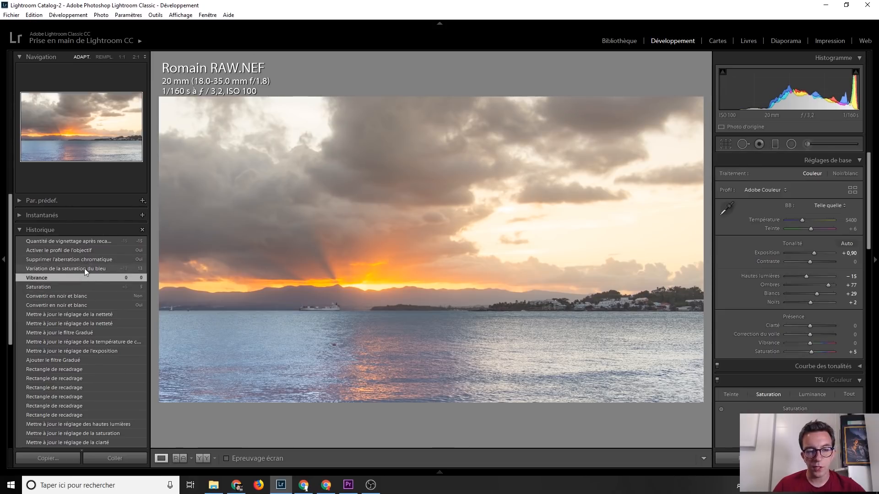
left_click(84, 268)
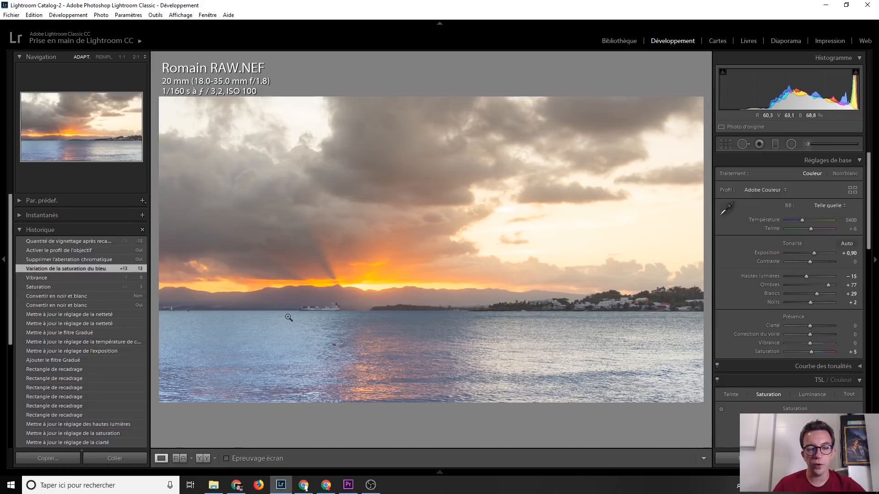
left_click(75, 242)
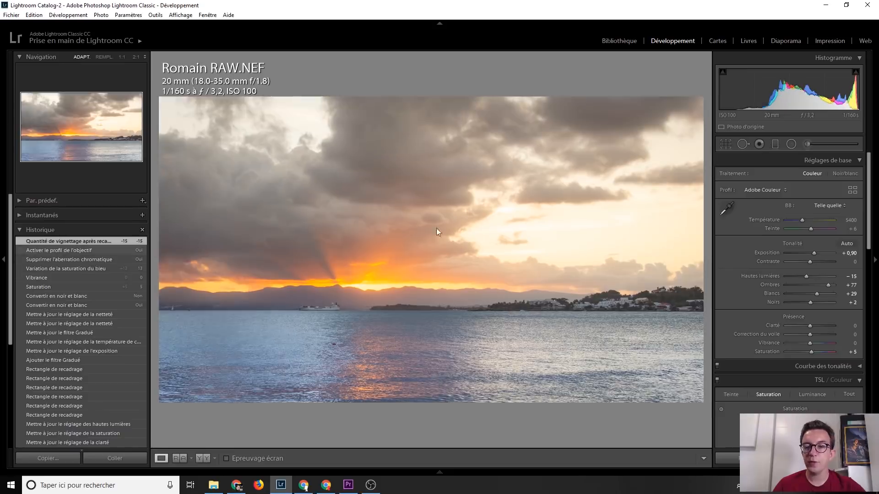
Compare the sunset photo's import state with its final history state and with the JPG version.
scroll(74, 283, "down", 5)
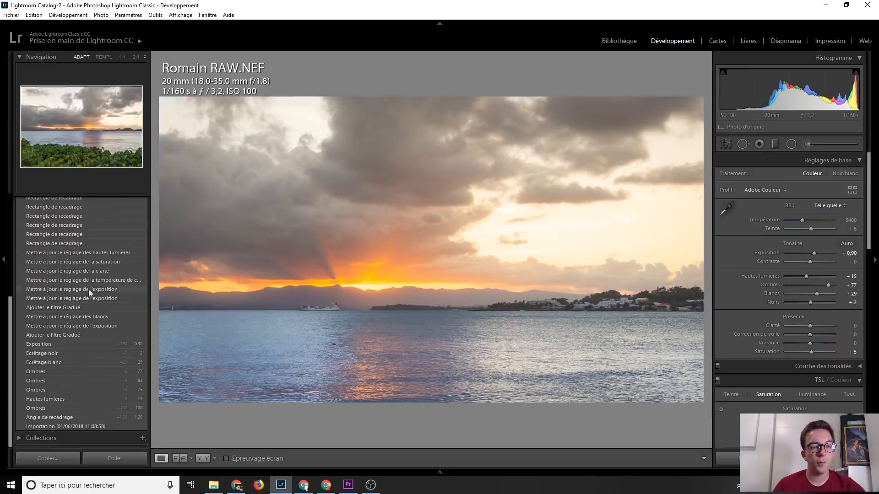
left_click(90, 423)
scroll(79, 292, "up", 5)
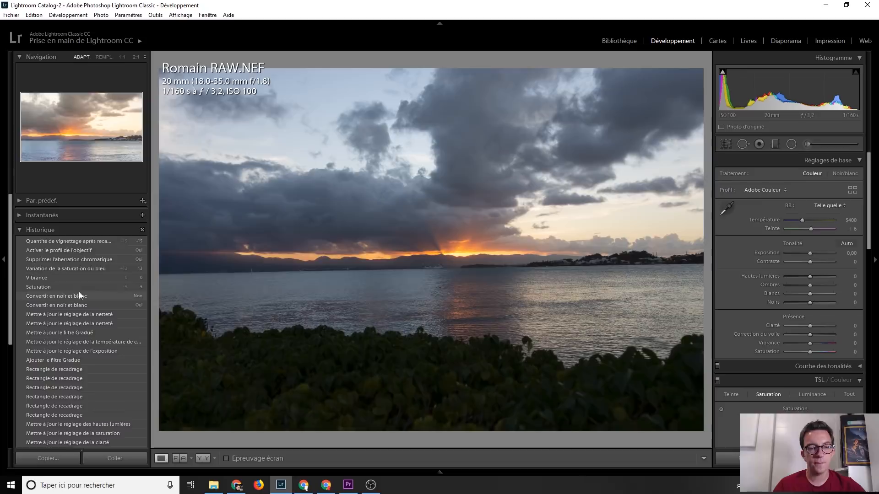
left_click(73, 245)
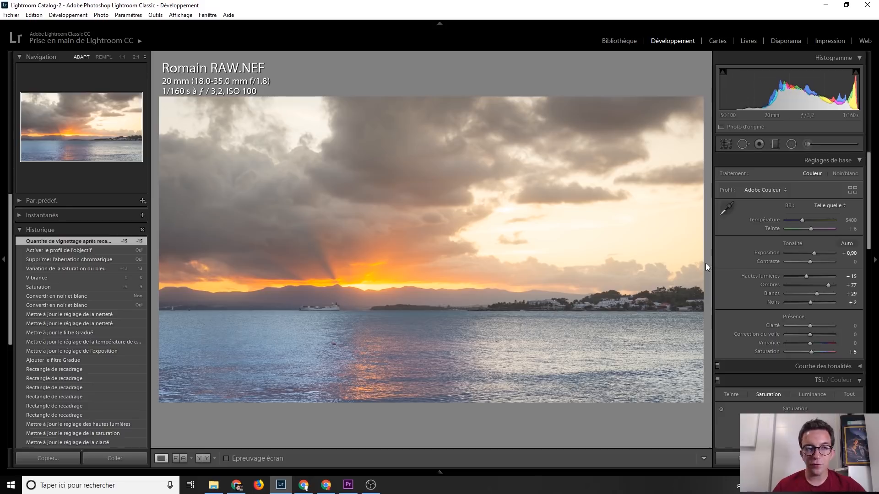
key("Right")
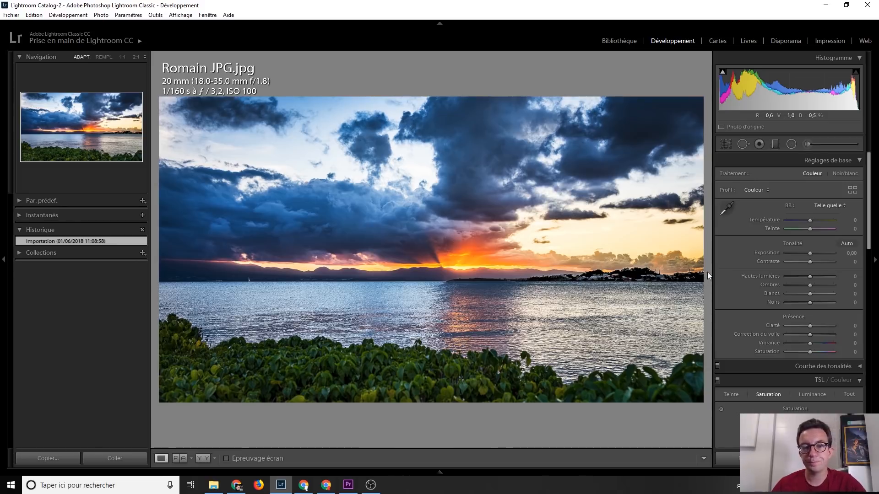
Open the RAW photo of the tree in the vineyard and view its crop angle 1,06, highlights -100 and black-and-white history states.
key("Right")
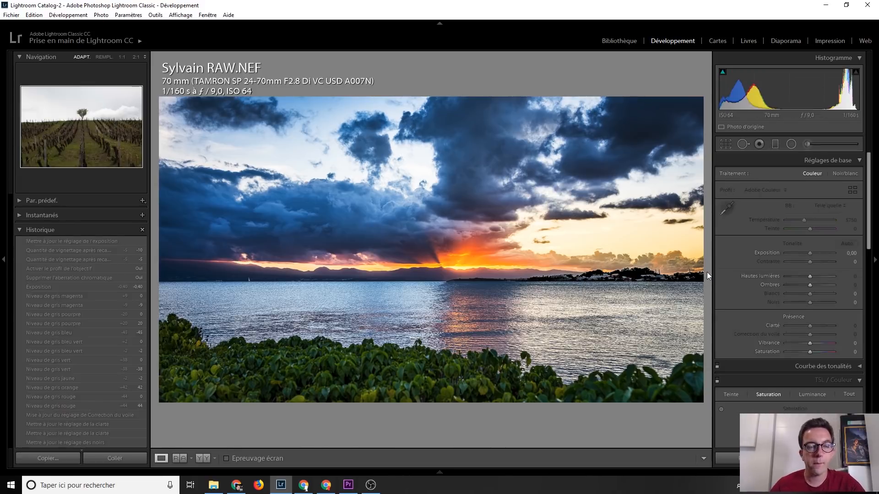
scroll(81, 323, "down", 5)
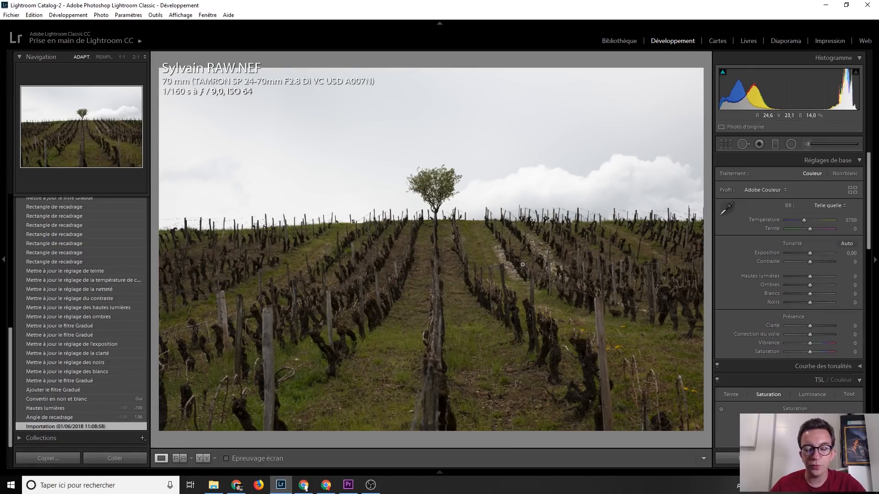
left_click(69, 417)
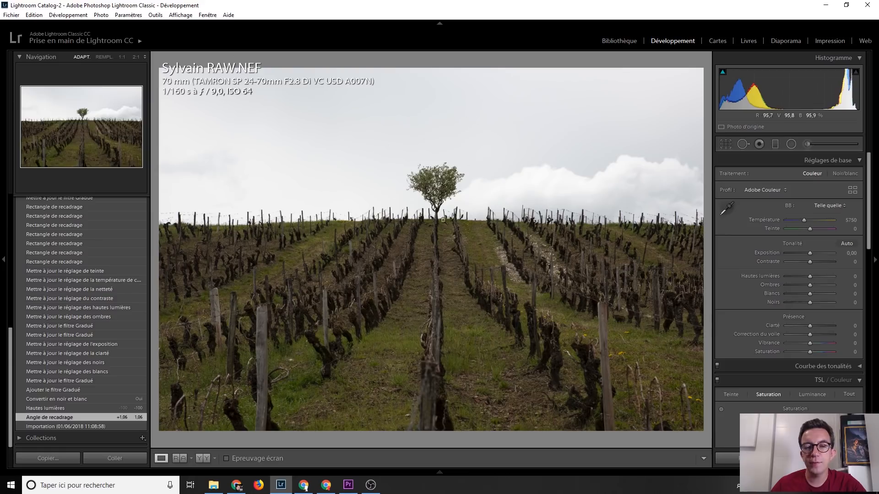
left_click(87, 410)
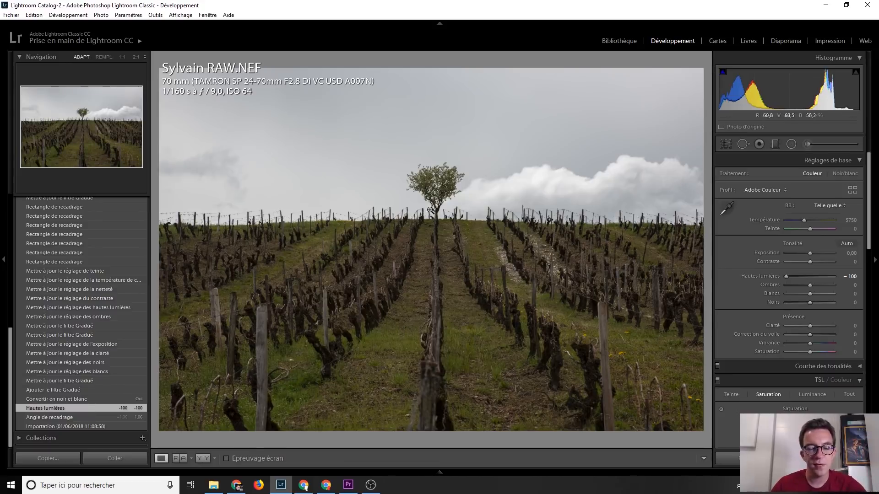
left_click(88, 399)
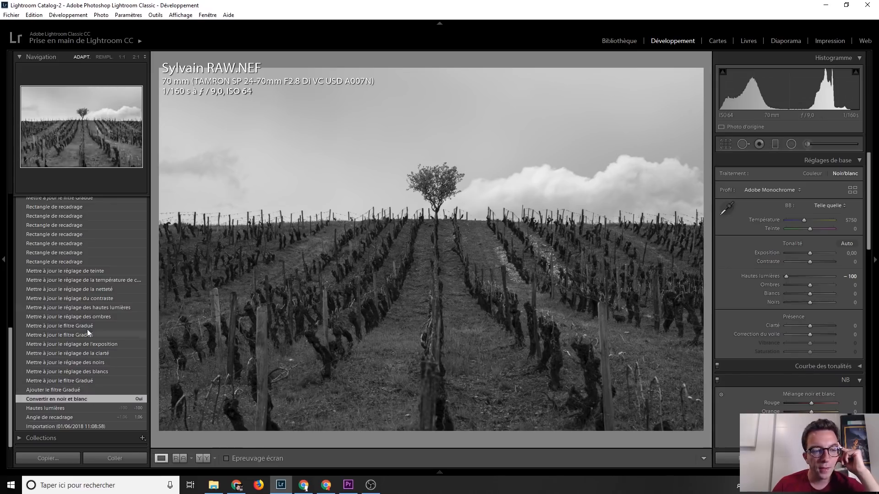
View the hue update history state and inspect the settings of the graduated filter at the base of the tree.
left_click(86, 273)
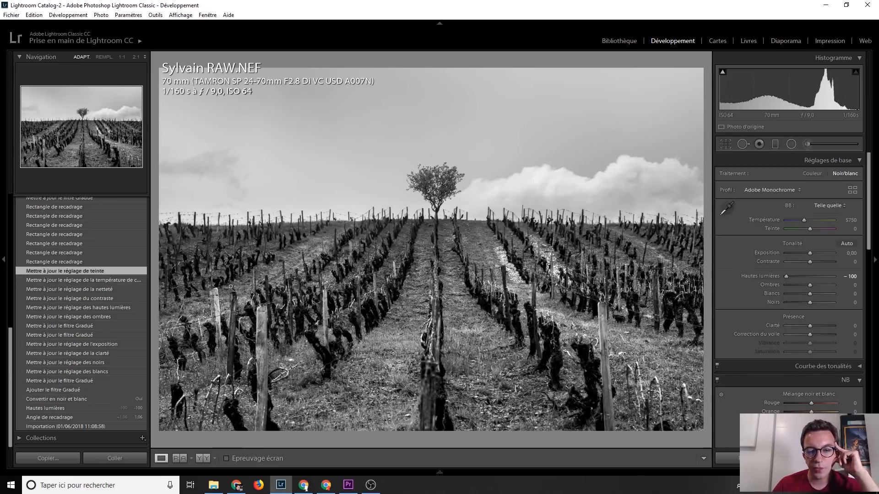
left_click(778, 145)
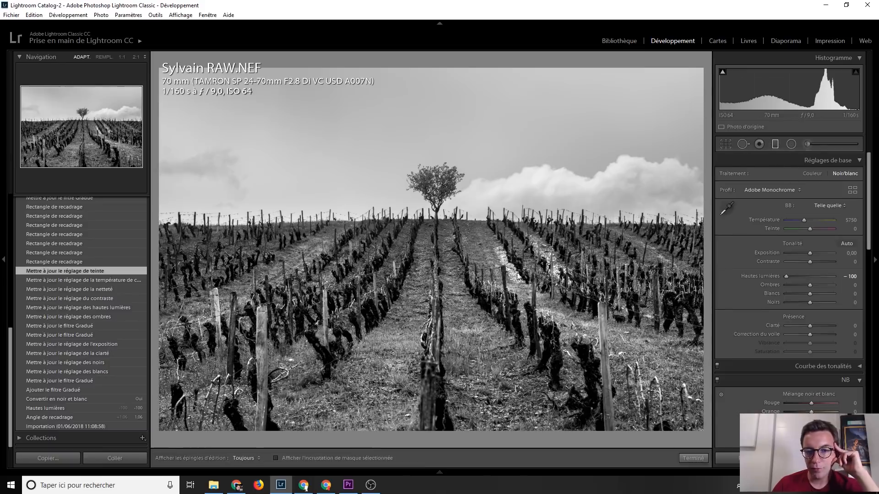
left_click(430, 229)
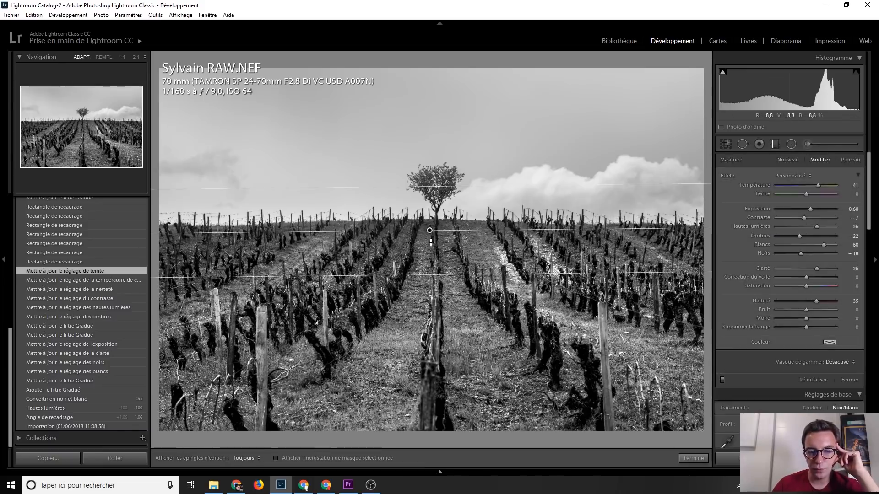
Nudge the graduated filter slightly upward, close the filter tool and undo the move to restore the full history.
left_click_drag(429, 225, 429, 223)
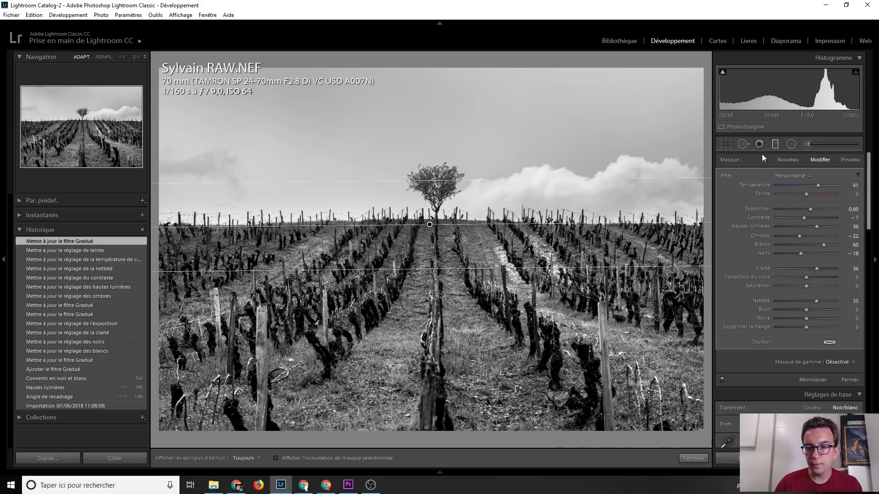
left_click(777, 144)
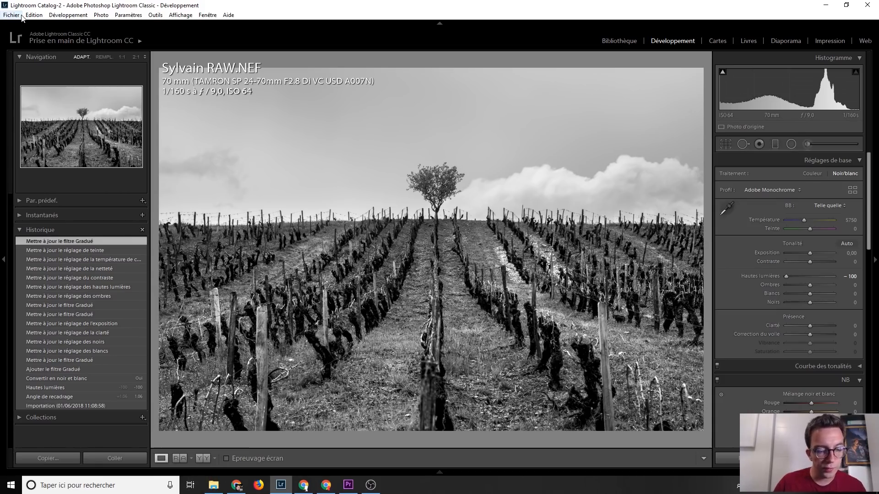
key("ctrl+z")
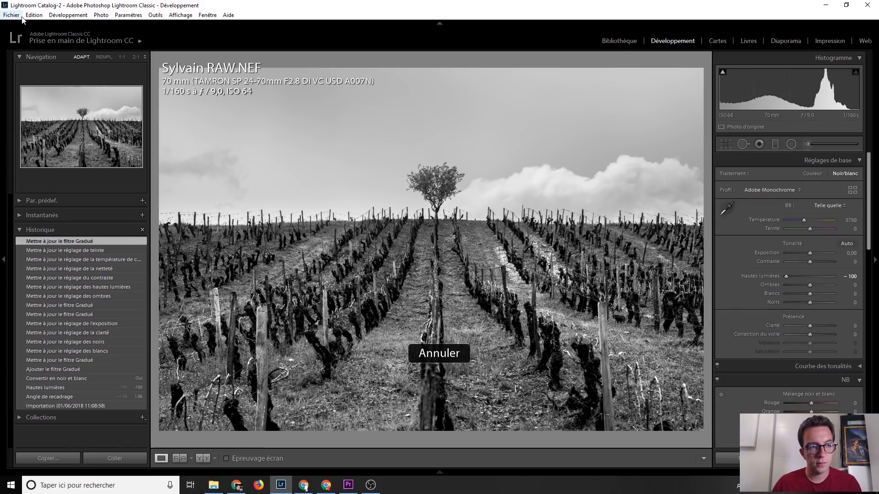
key("ctrl+z")
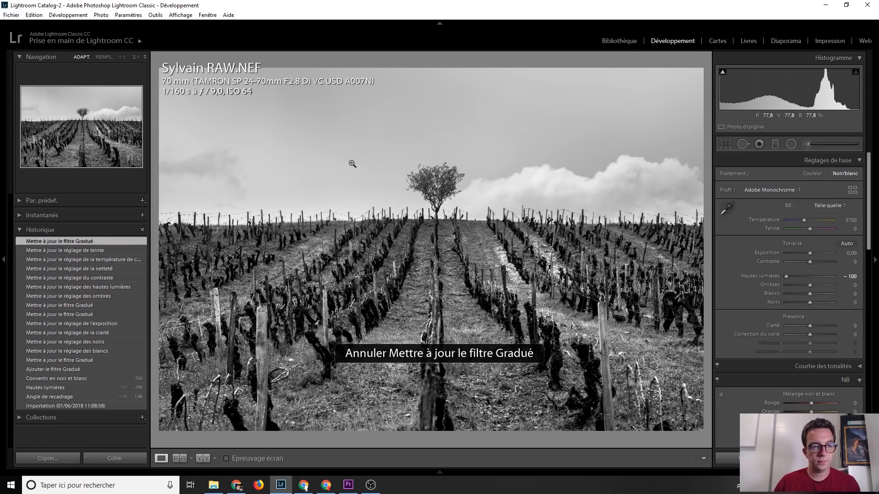
scroll(73, 389, "down", 4)
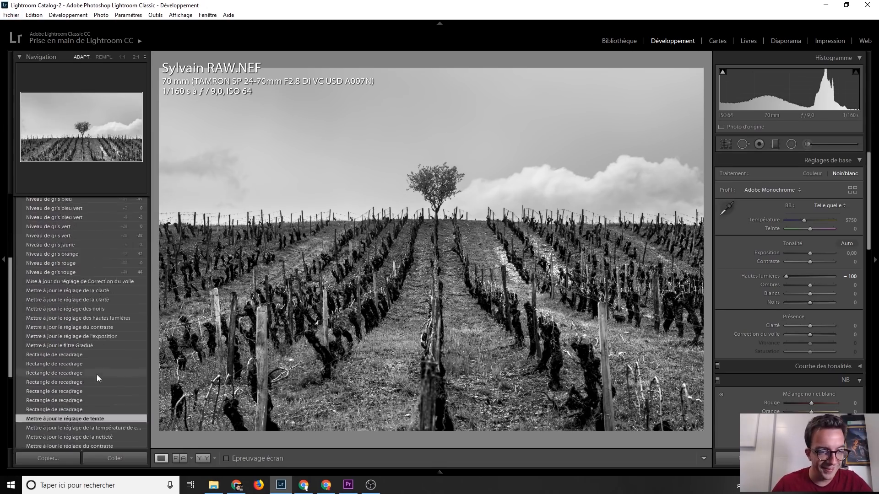
Inspect the settings of the graduated filter at the base of the tree in the hue update history state.
left_click(70, 373)
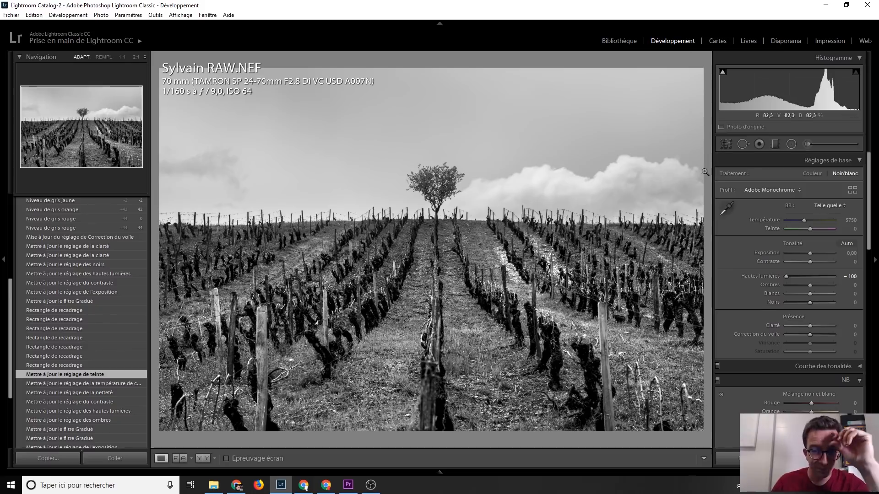
left_click(775, 145)
left_click(429, 230)
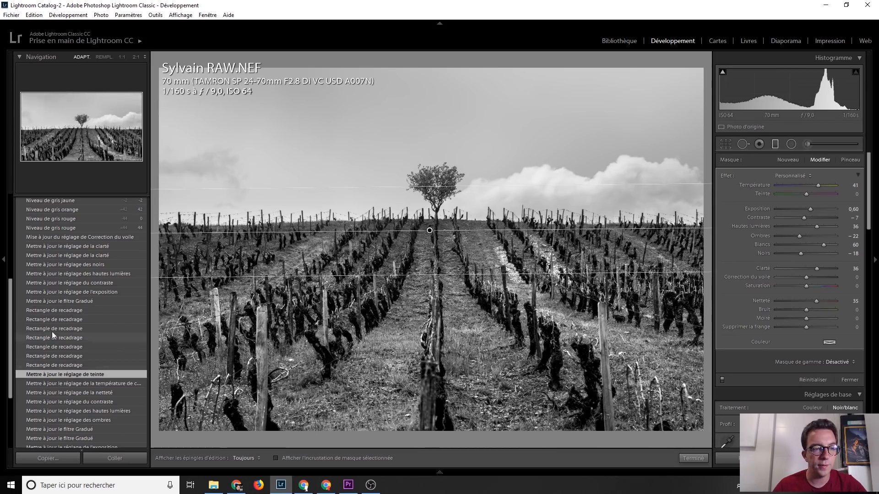
View the latest crop rectangle history state without the filter overlay, followed by the dehaze update state.
left_click(59, 310)
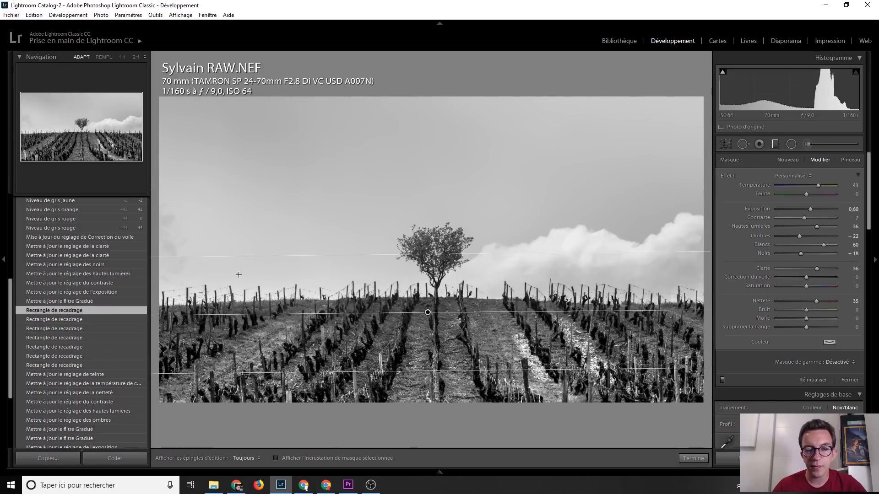
left_click(772, 144)
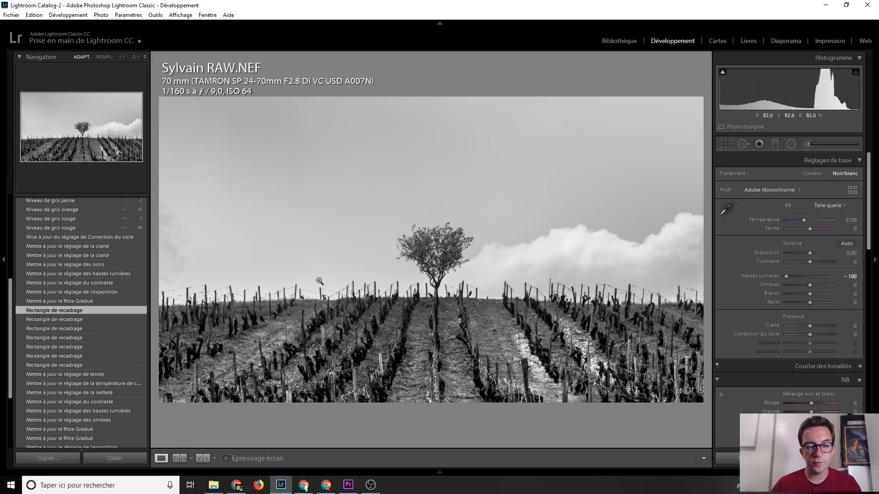
scroll(105, 281, "up", 2)
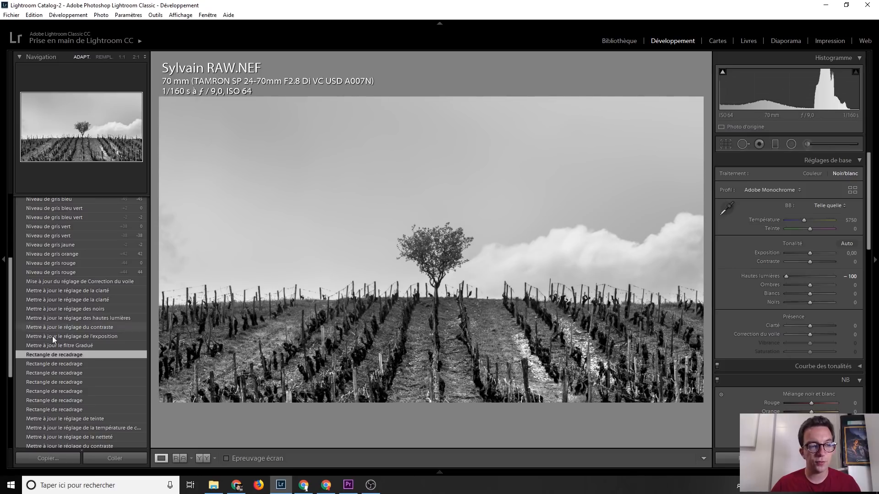
scroll(80, 349, "up", 2)
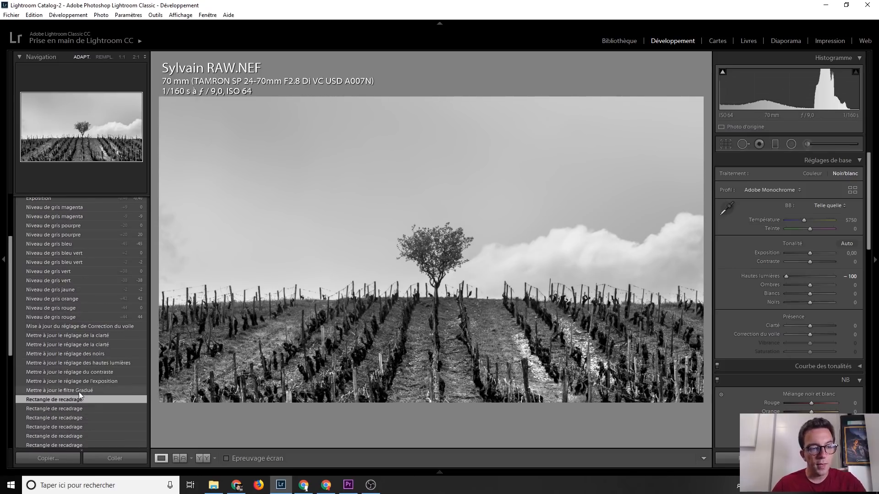
left_click(65, 326)
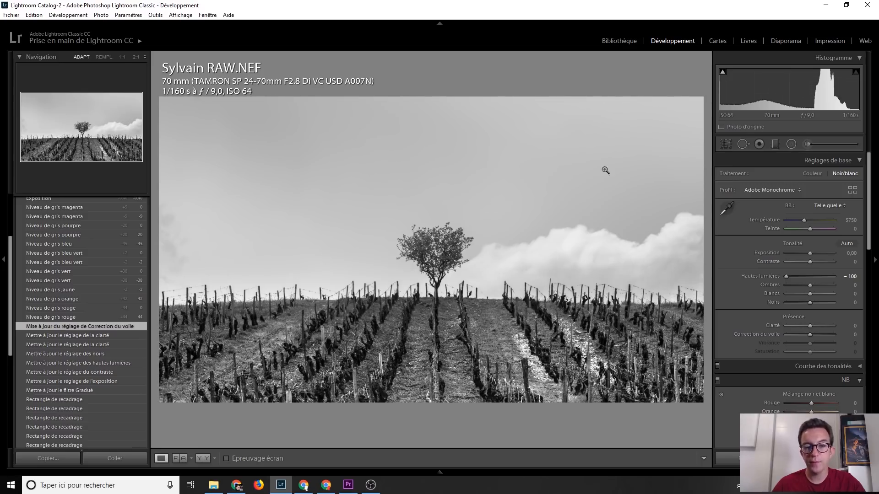
Inspect the graduated filter's settings in the dehaze update state, close the filter tool and undo the last filter update.
left_click(775, 144)
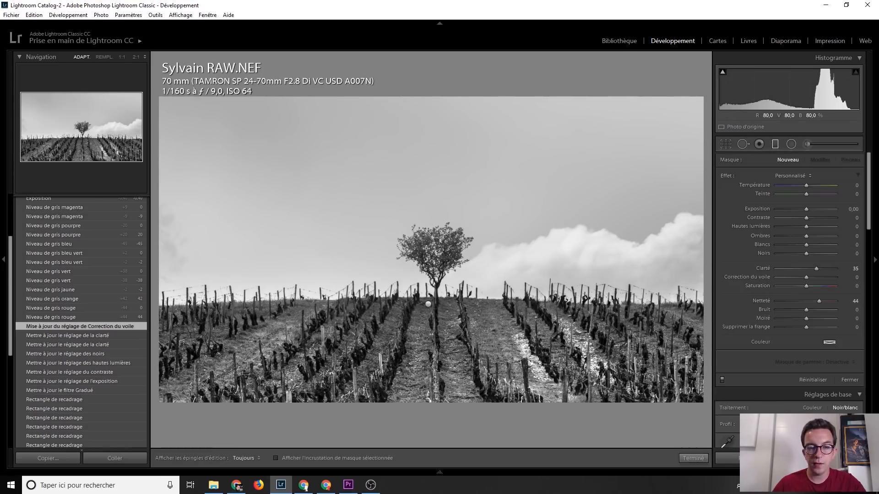
left_click(428, 304)
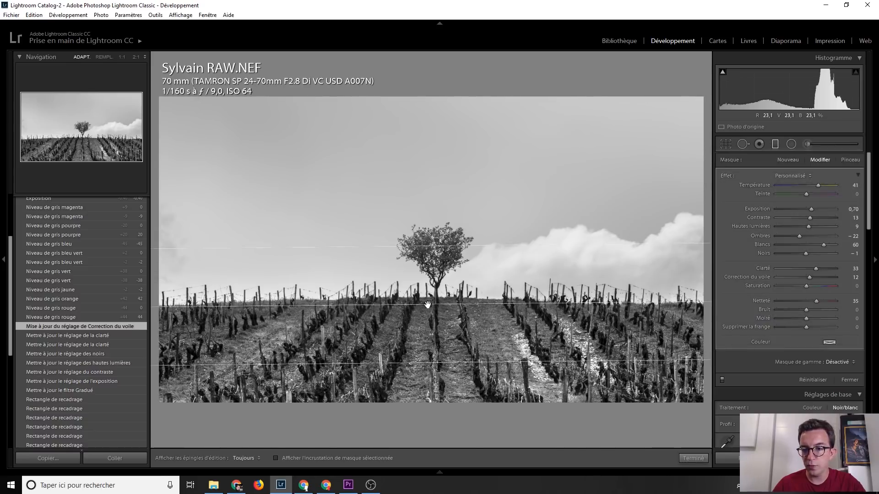
mouse_move(428, 305)
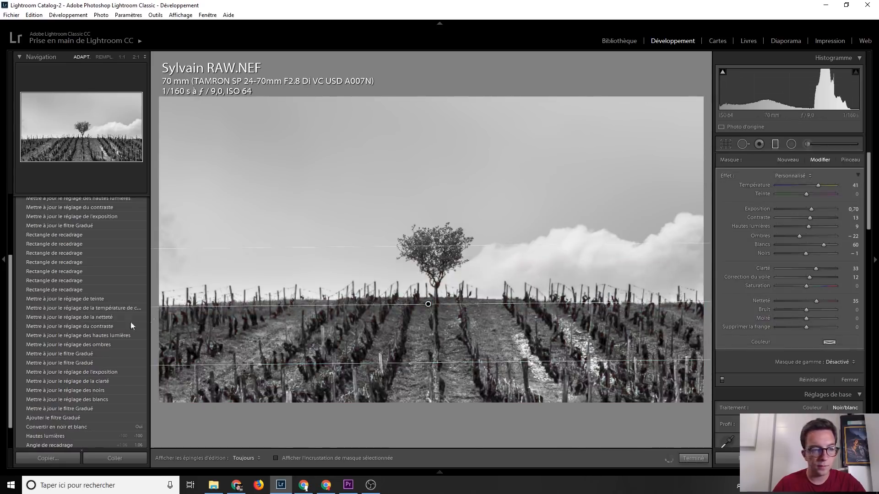
scroll(72, 374, "up", 1)
scroll(72, 374, "up", 3)
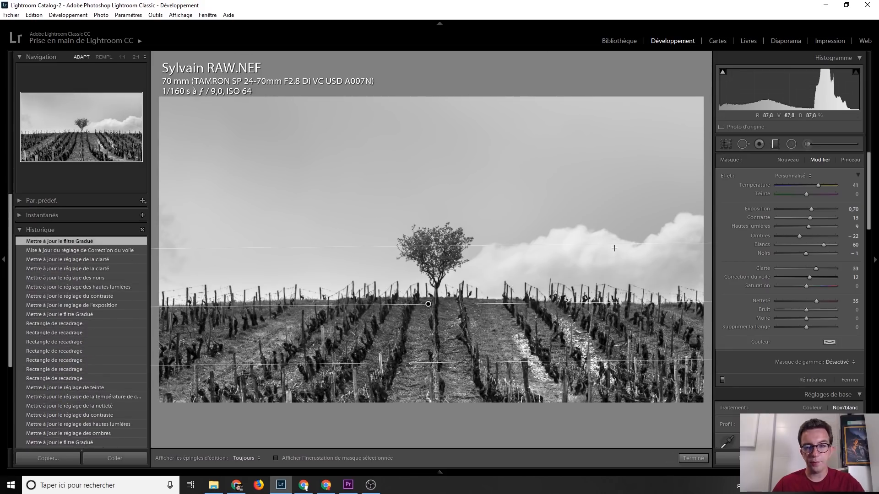
left_click(776, 144)
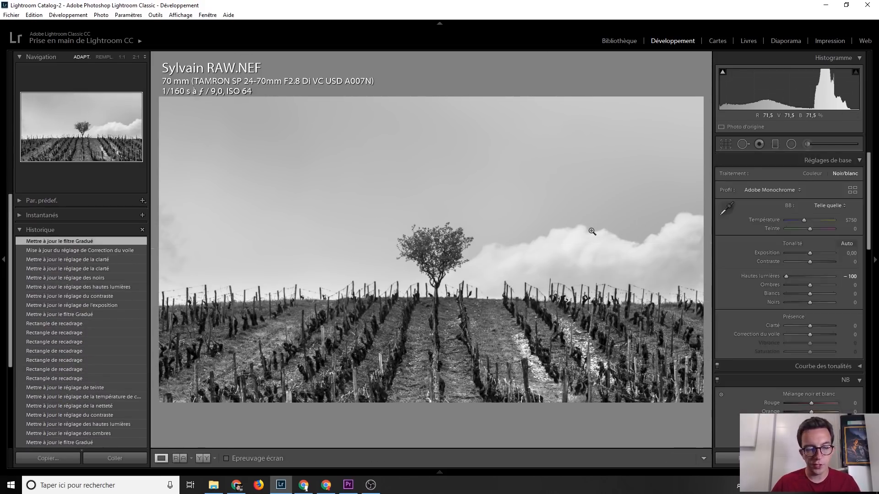
key("ctrl+z")
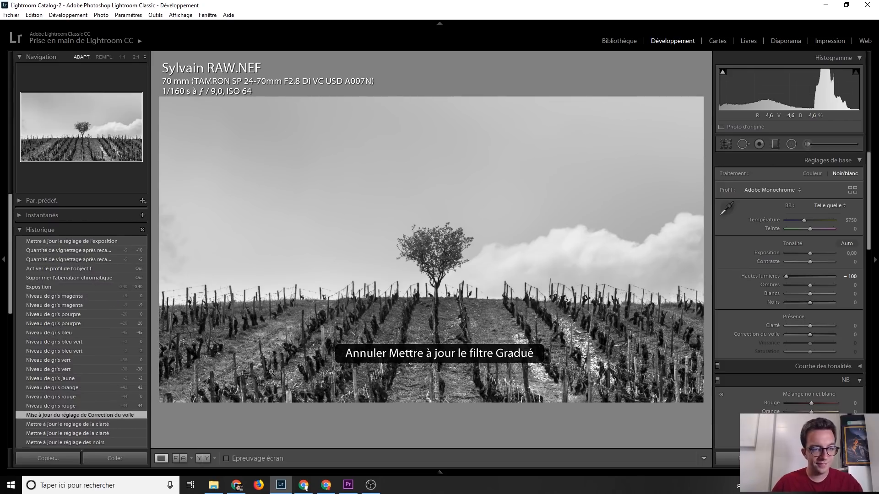
View the magenta grey level 0, exposure -0,40 and final exposure update history states of the vineyard photo.
left_click(56, 296)
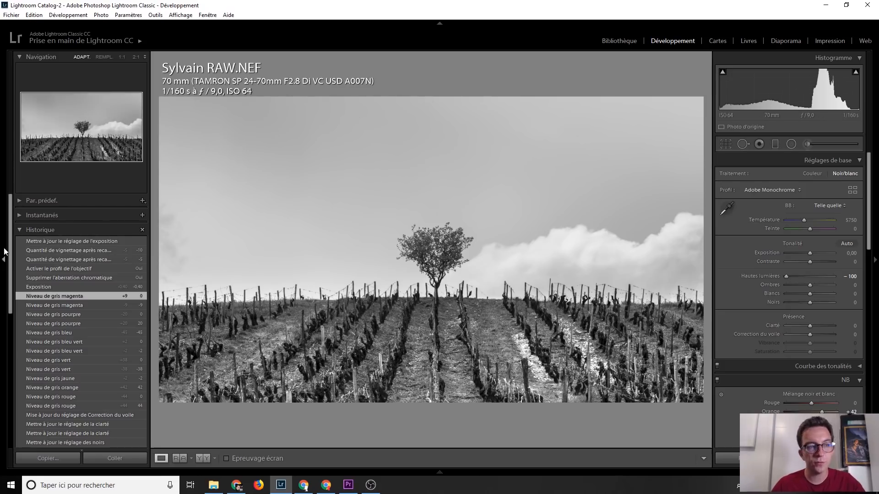
left_click(56, 288)
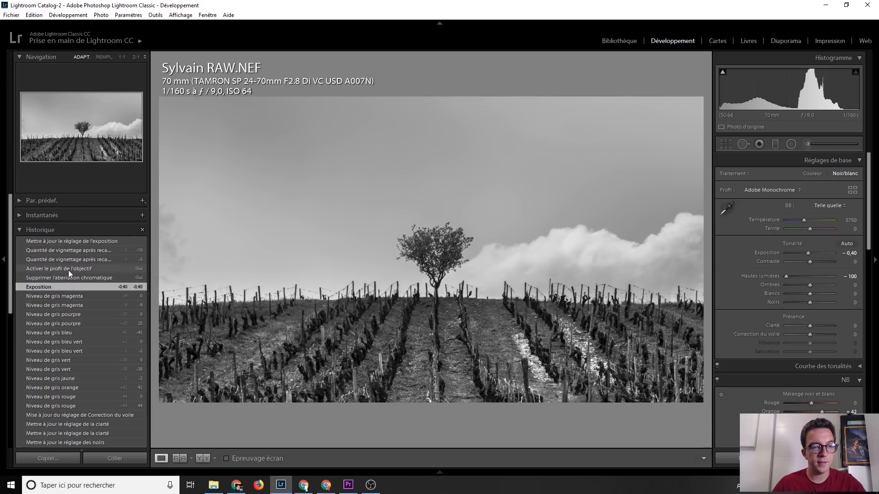
left_click(77, 241)
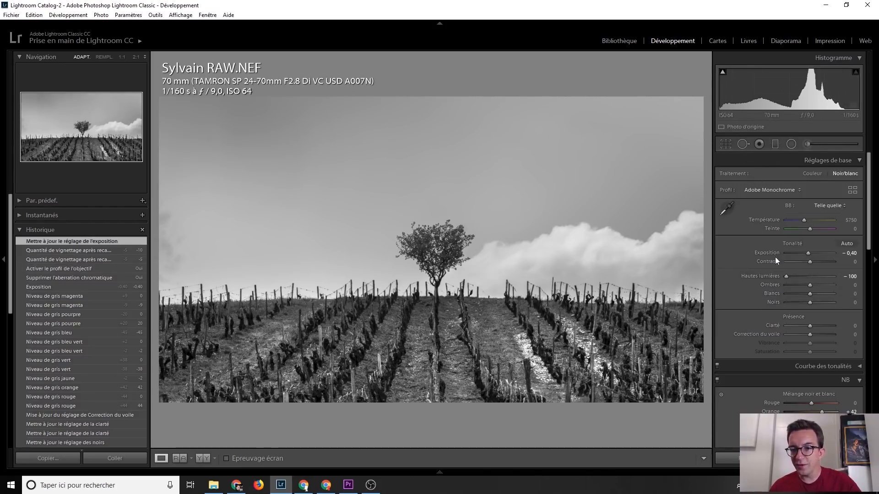
Set the whites of the vineyard photo to +35 and compare the result with its import state.
left_click_drag(811, 294, 817, 293)
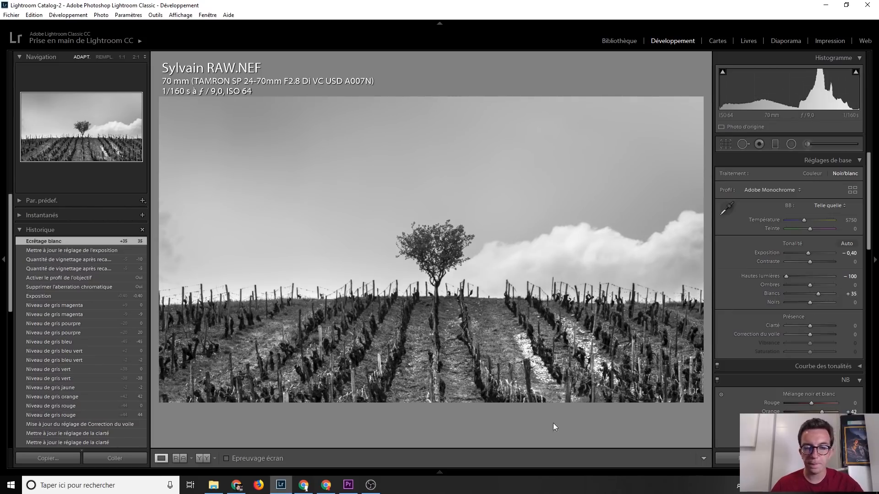
scroll(78, 392, "down", 10)
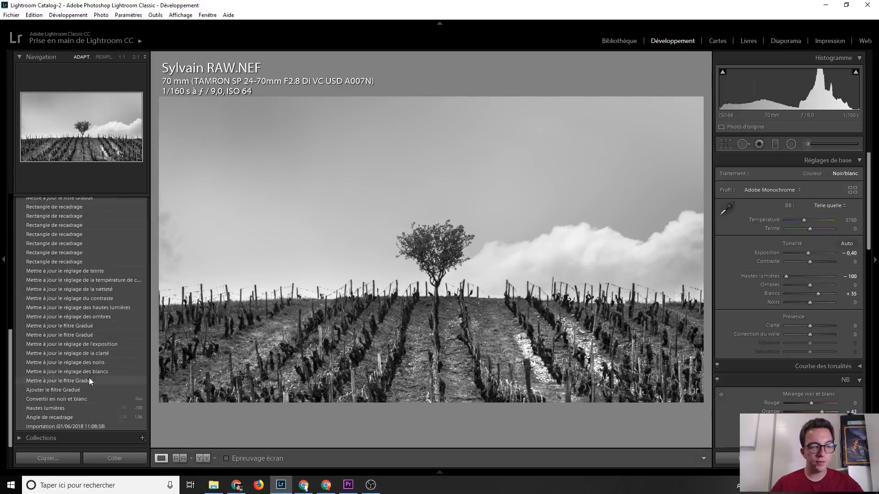
left_click(85, 426)
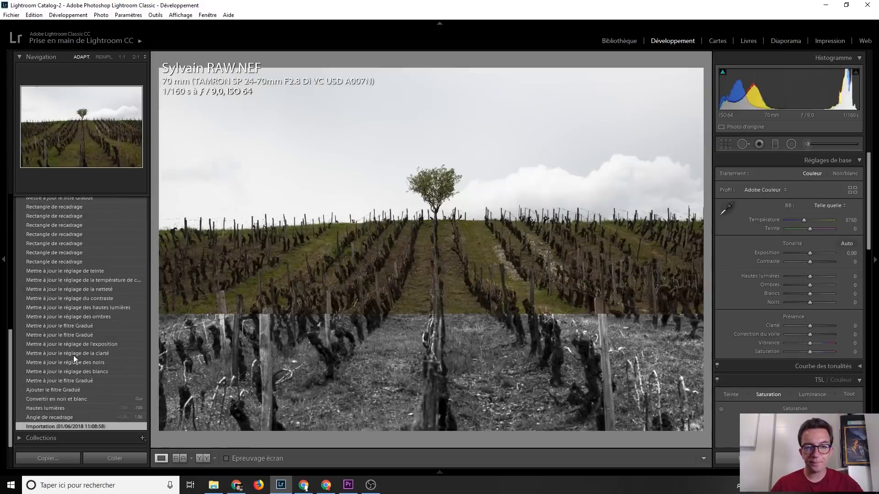
scroll(73, 355, "up", 10)
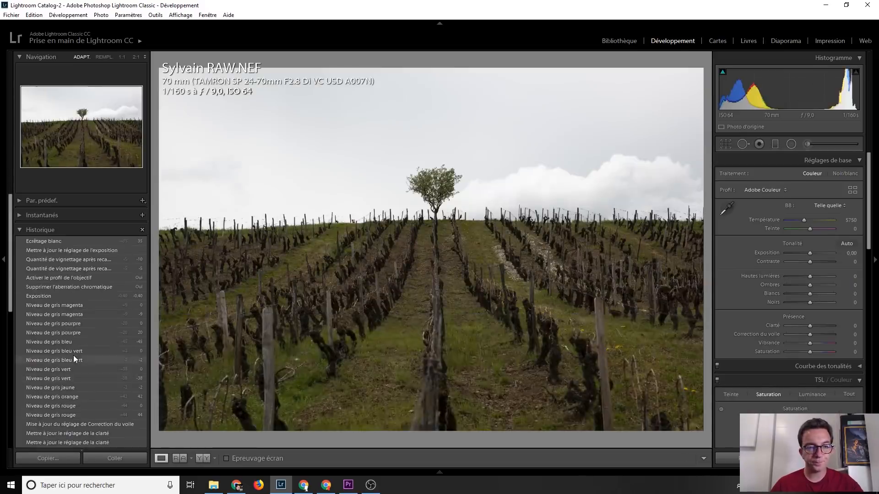
left_click(75, 239)
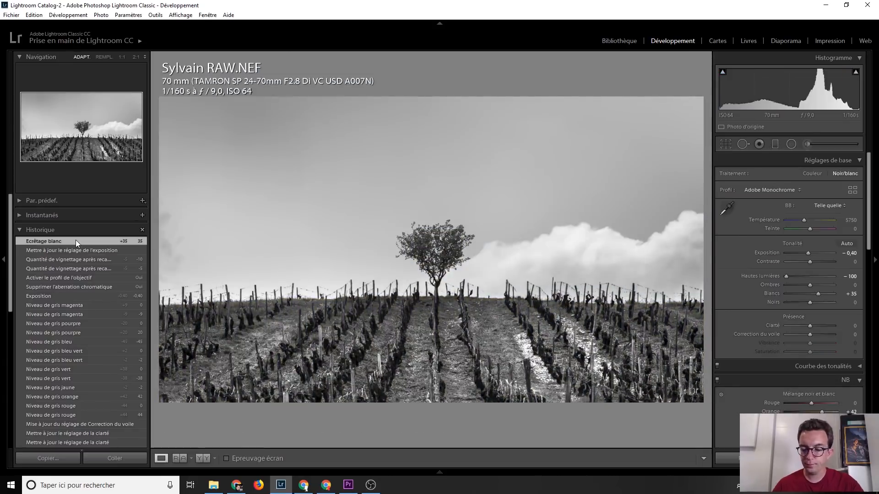
Compare the edited RAW photo of the vineyard tree with its JPG version by switching between them.
key("Right")
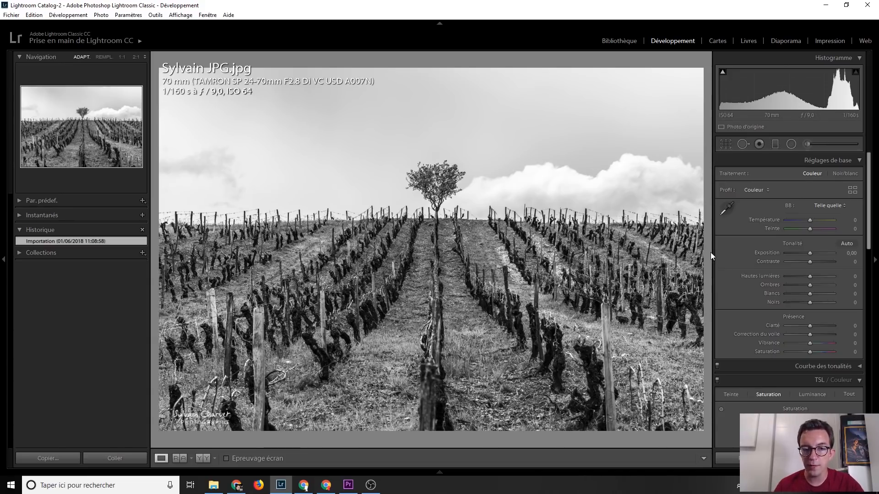
key("Right")
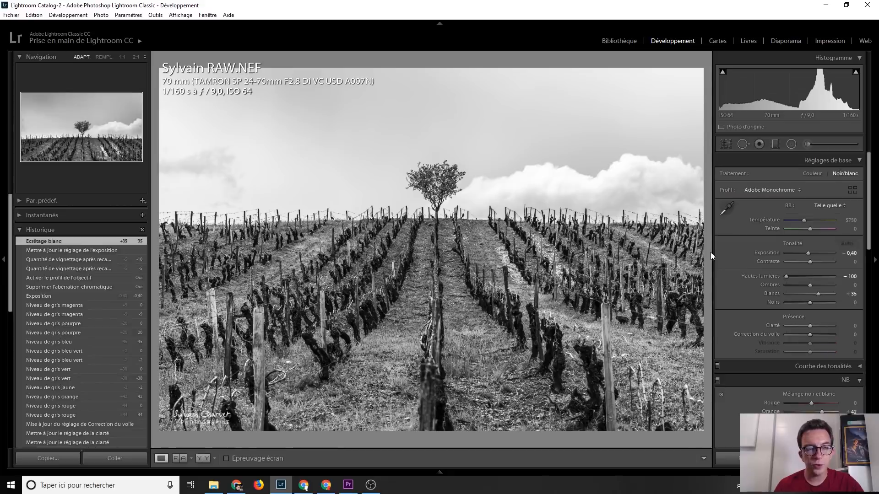
key("Left")
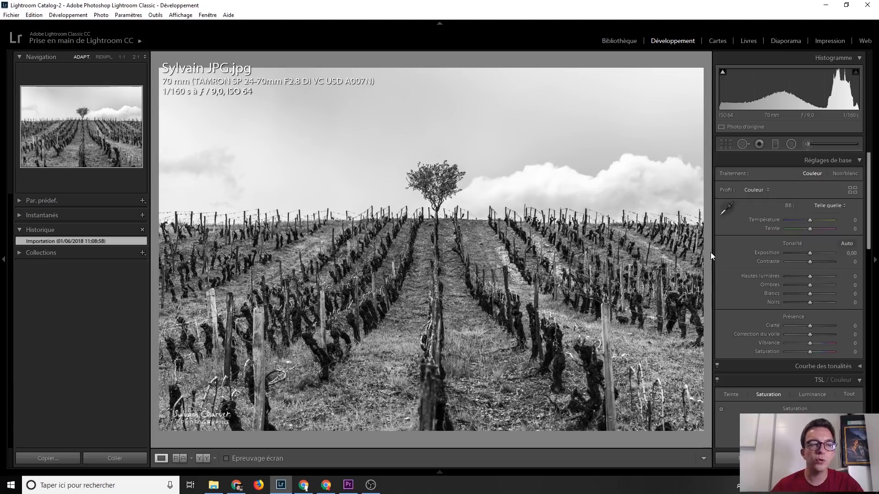
key("Right")
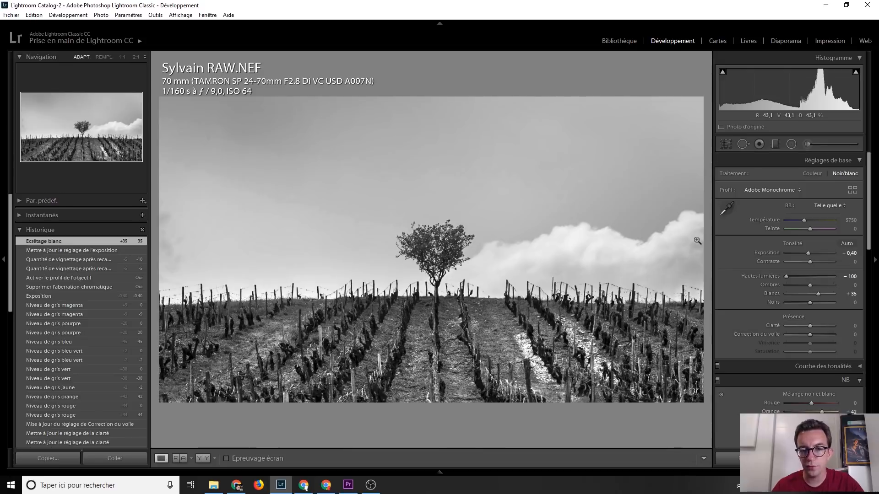
key("Right")
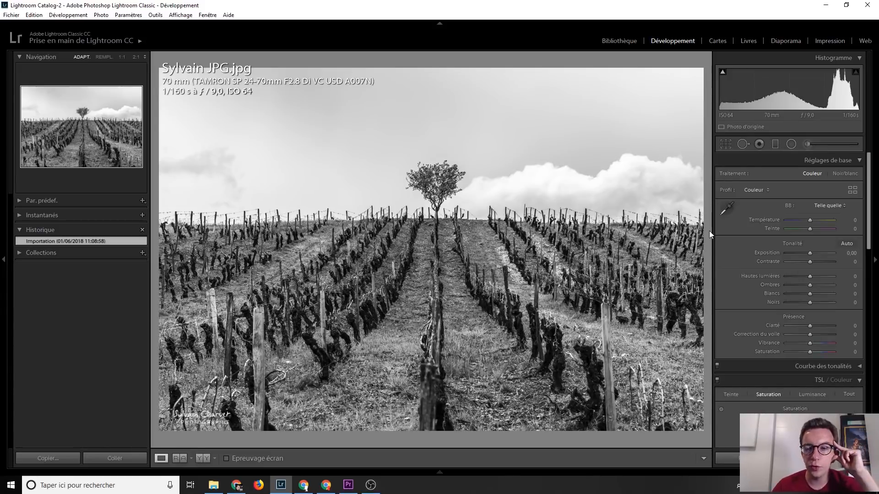
Open the RAW photo of the boat on the river and view its shadows 46, shadows 40, highlights -100 and exposure 0,20 history states.
key("Right")
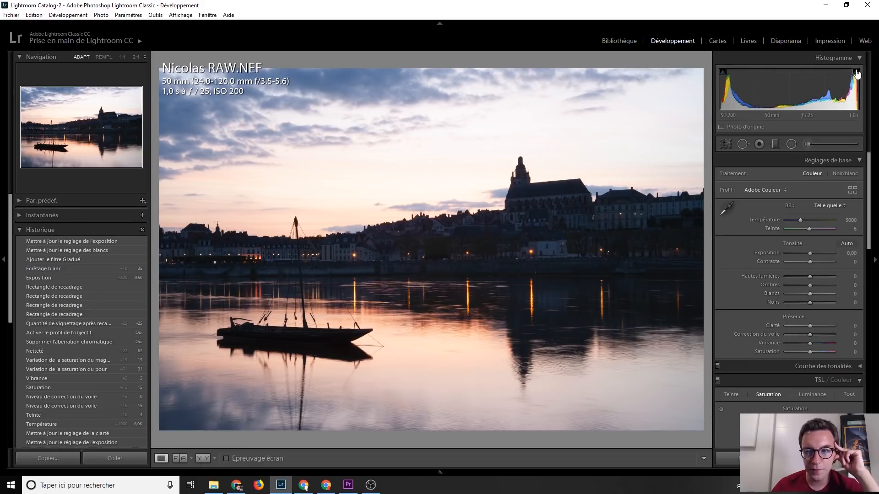
scroll(122, 322, "down", 10)
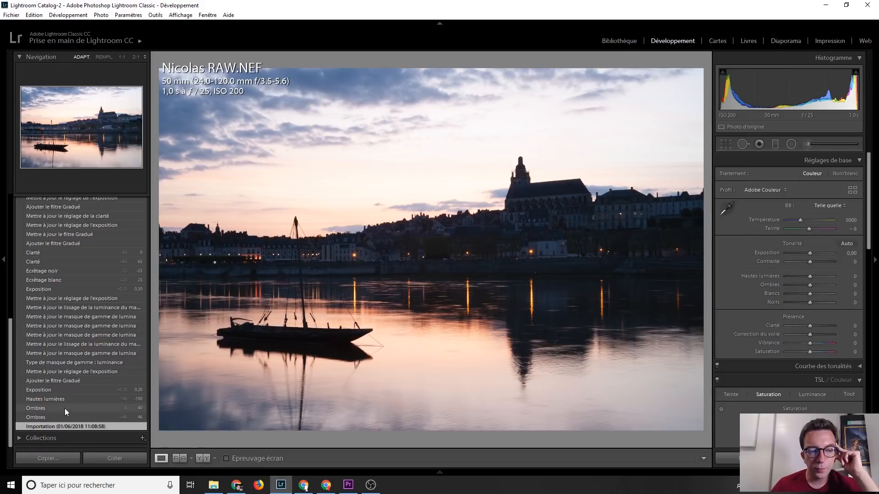
left_click(64, 417)
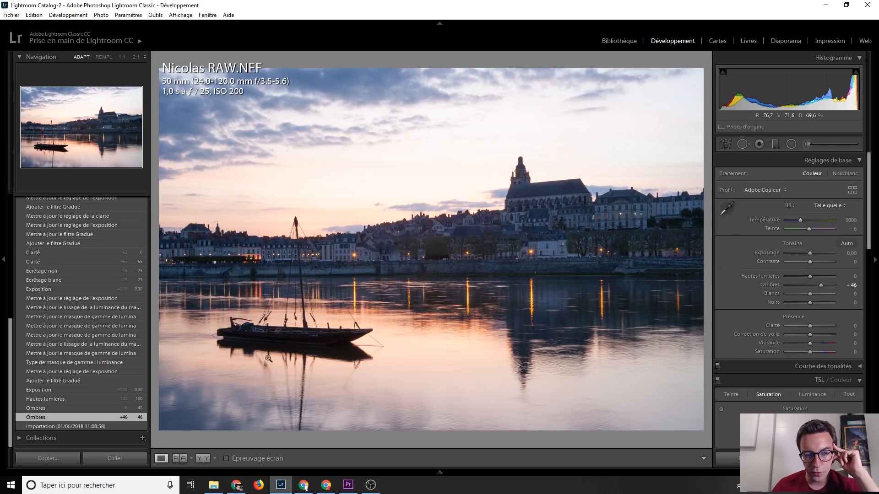
left_click(57, 409)
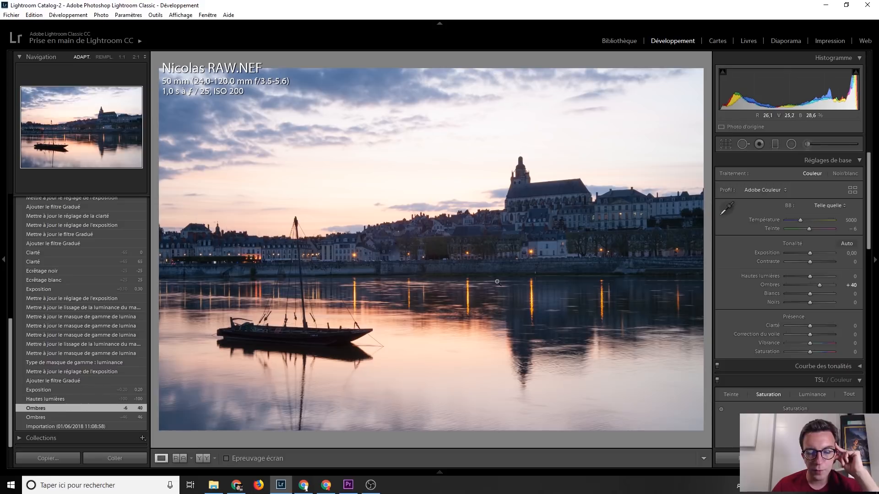
left_click(76, 399)
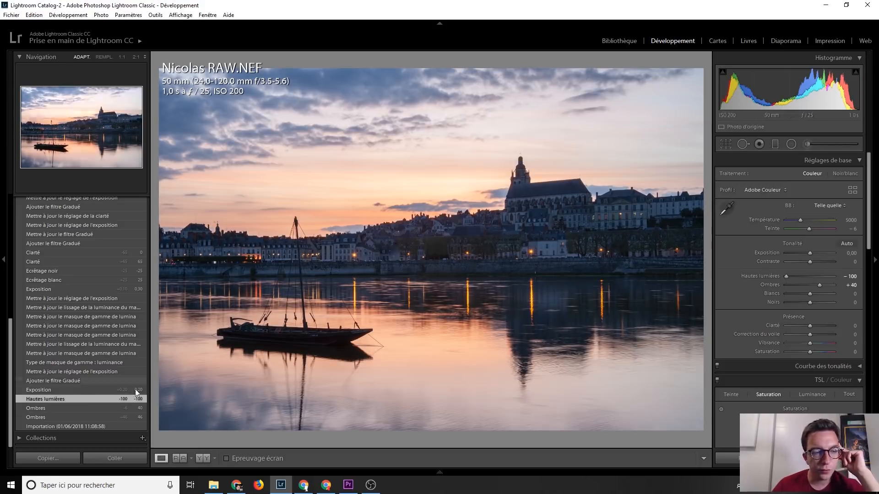
left_click(84, 391)
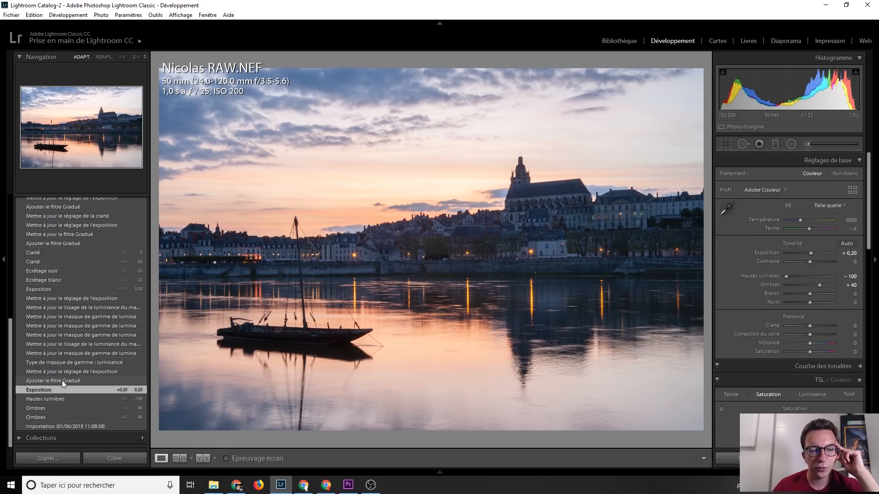
View the exposure update state after the luminance masks and inspect the sky's graduated filter with its mask overlay shown.
left_click(65, 298)
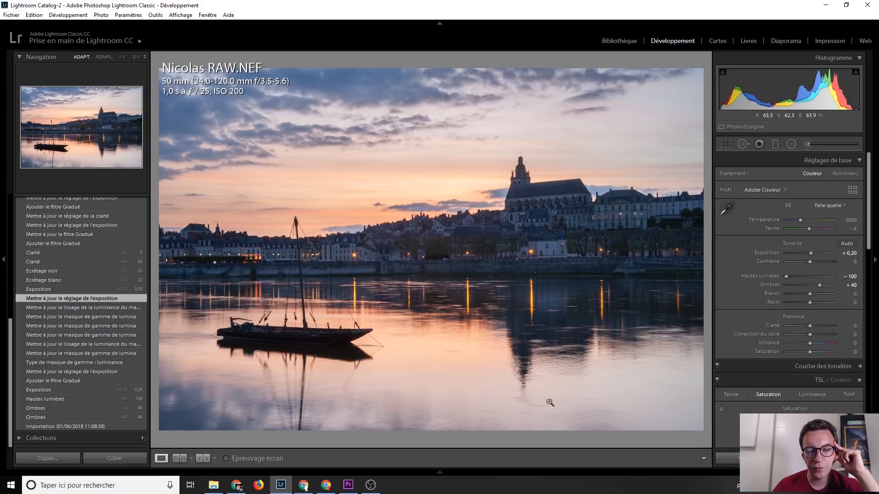
left_click(773, 145)
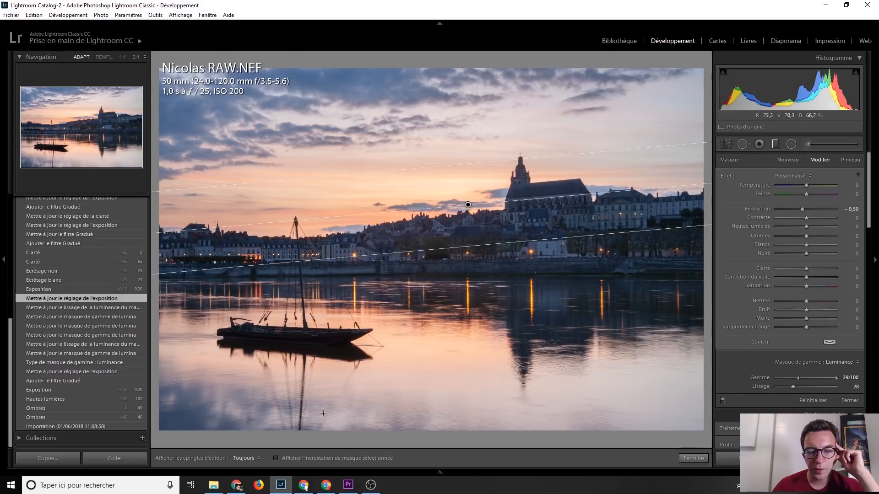
left_click(276, 458)
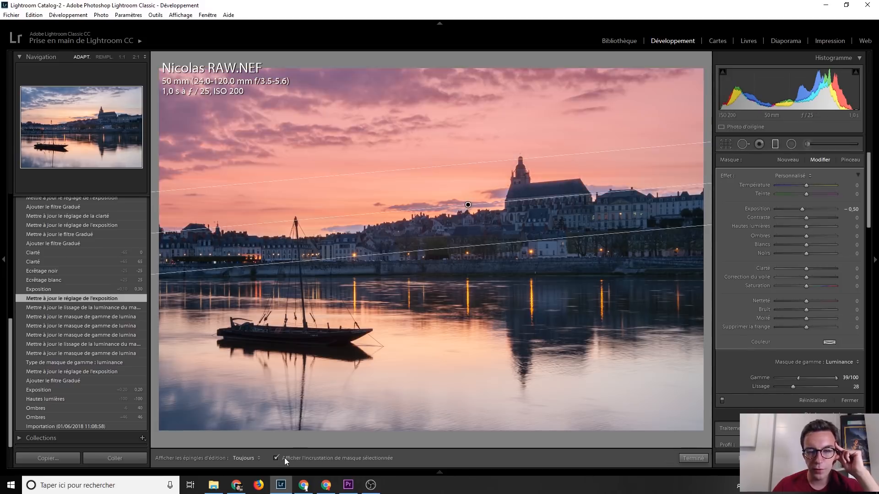
Hide the mask overlay and view the exposure 0,30, whites 25 and blacks -25 history states of the boat photo.
left_click(284, 457)
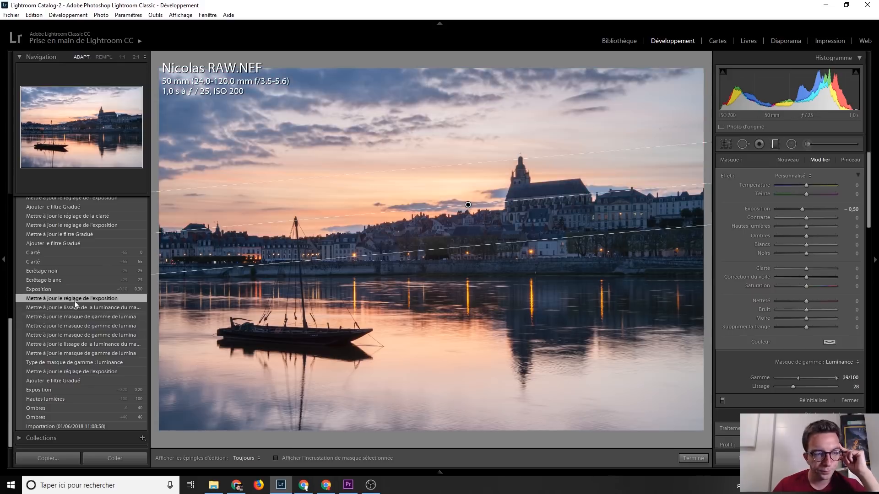
scroll(69, 298, "up", 3)
left_click(47, 382)
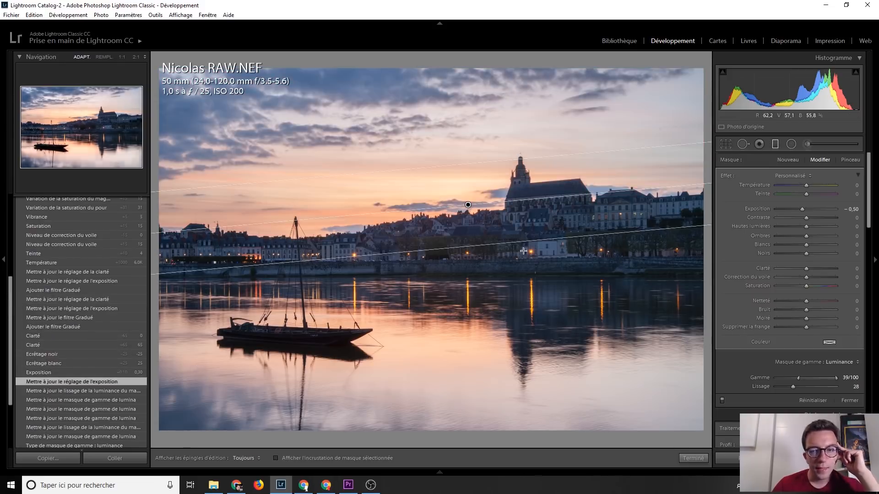
left_click(57, 355)
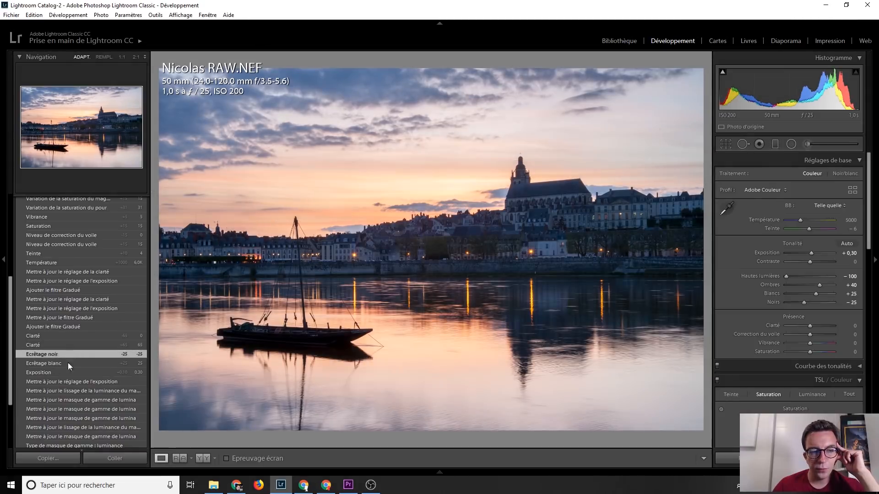
left_click(54, 376)
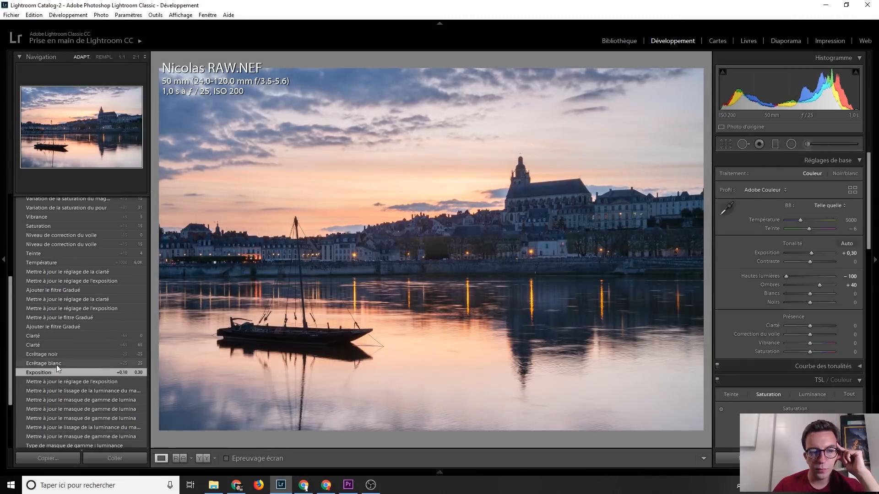
left_click(56, 364)
left_click(59, 354)
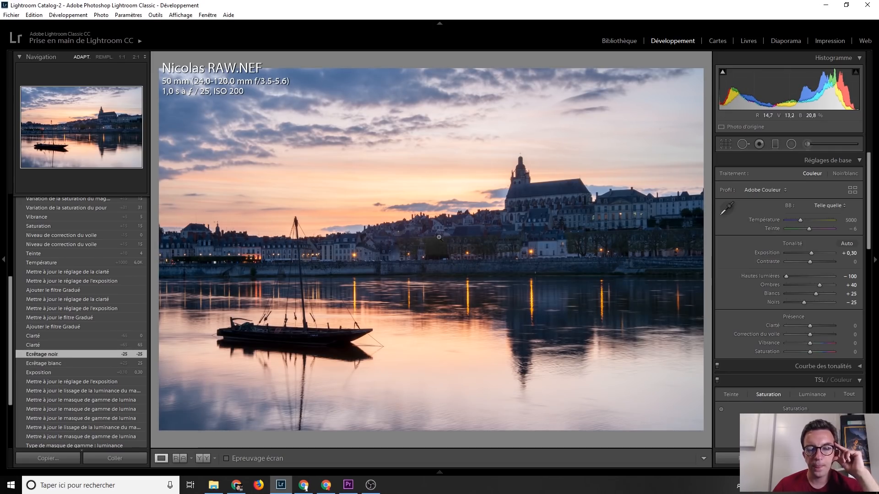
View the clarity 65 history state and the states of the two graduated filters up to their clarity updates.
scroll(72, 352, "up", 3)
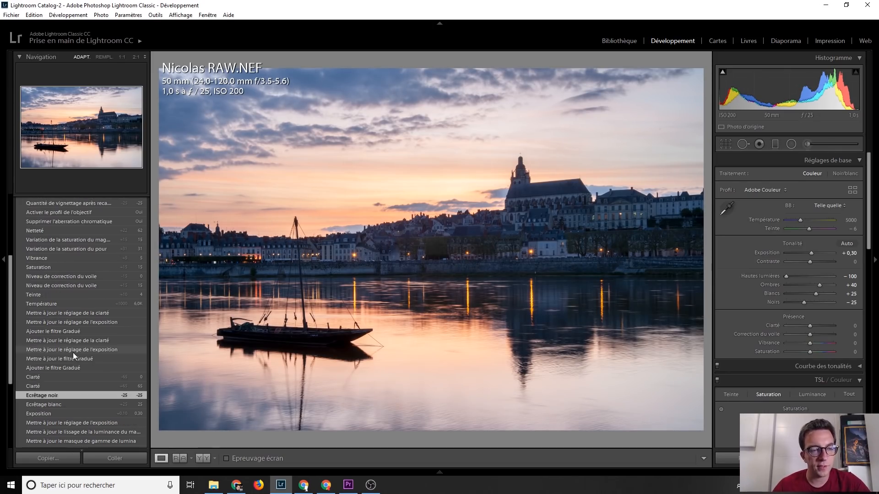
left_click(67, 388)
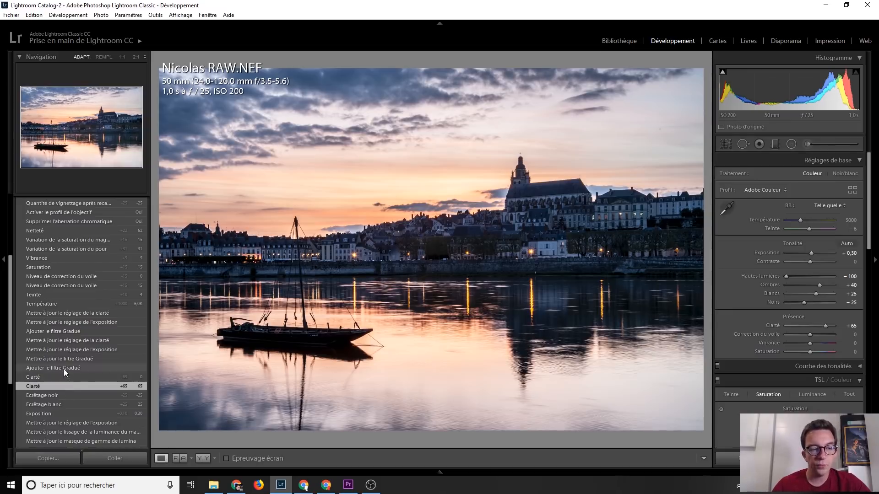
left_click(64, 369)
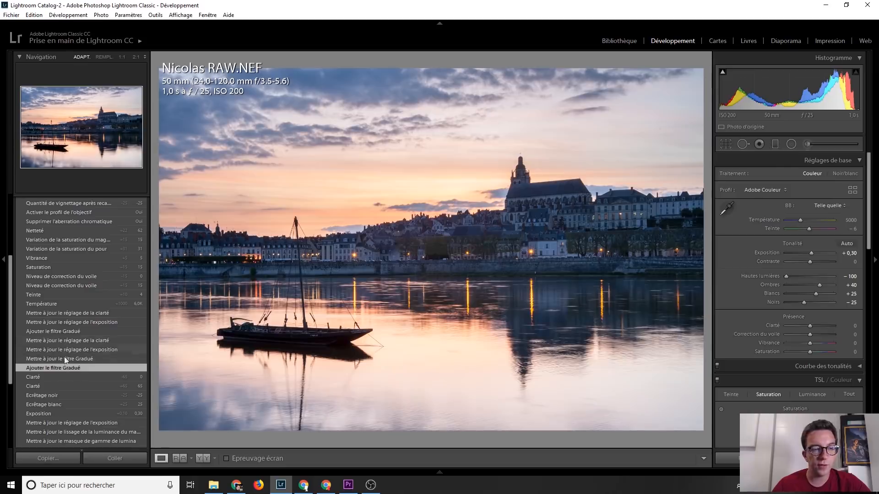
left_click(71, 340)
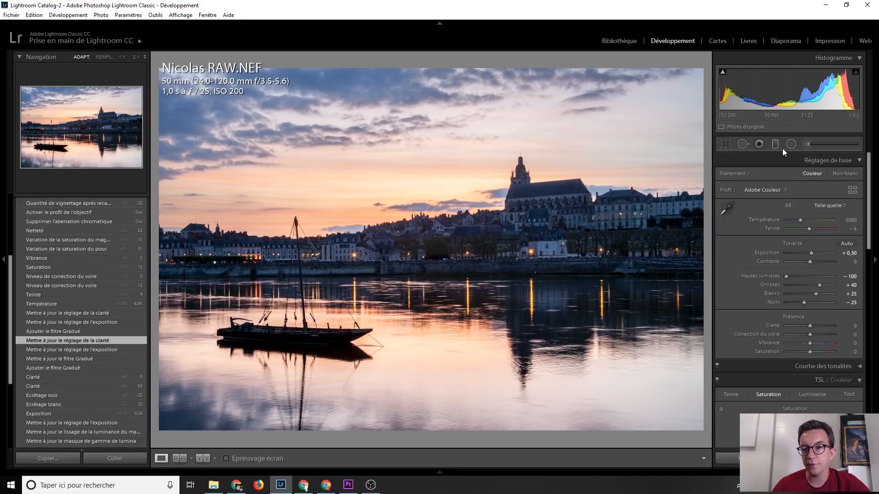
left_click(66, 315)
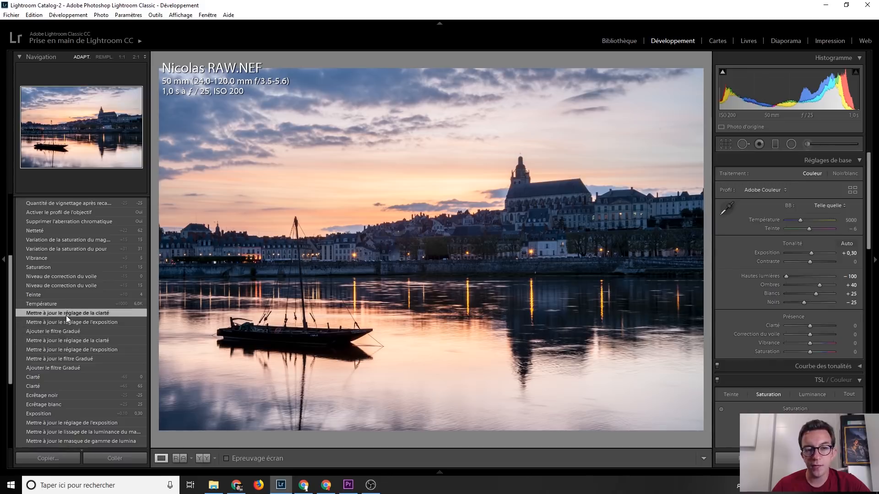
Inspect the settings of the graduated filters over the sky and the riverbank, and close the filter tool.
left_click(775, 144)
left_click(422, 186)
left_click(422, 186)
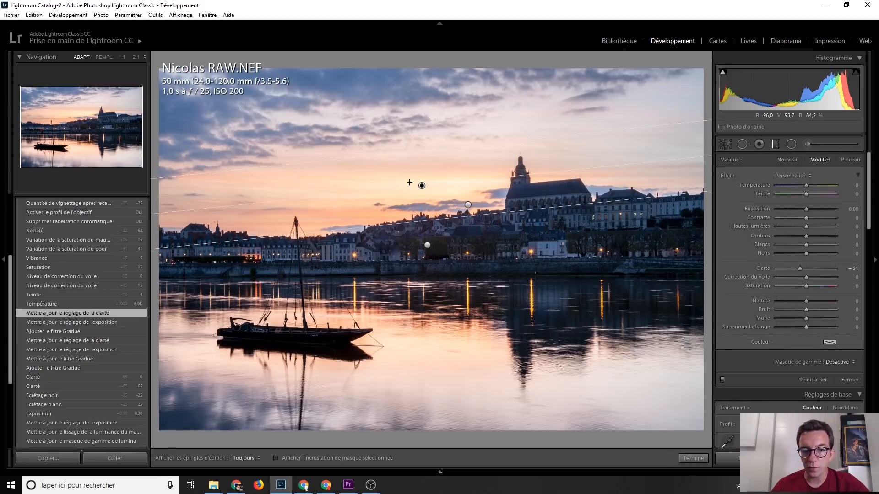
left_click(428, 244)
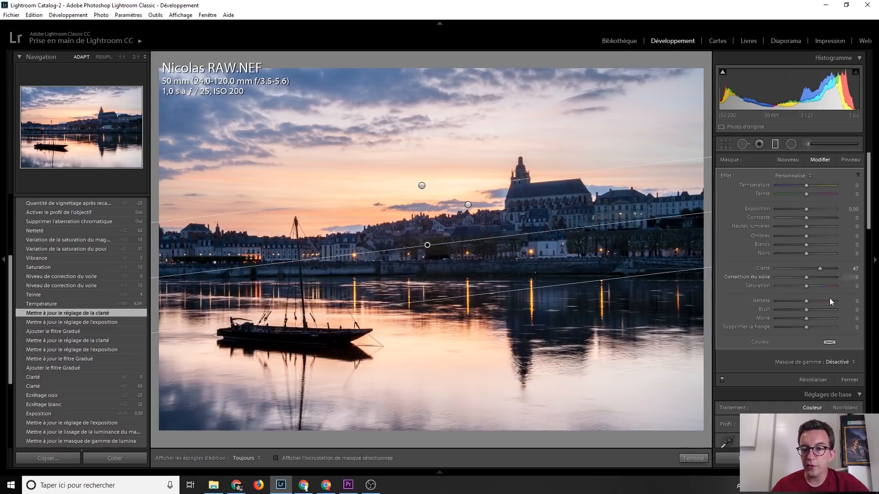
left_click(774, 144)
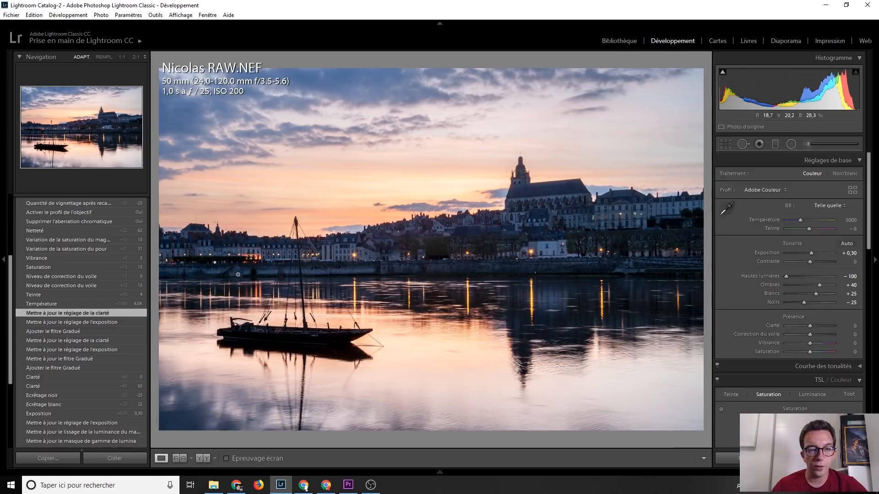
View the temperature 6000, tint 4 and dehaze 15 and 0 history states.
scroll(87, 306, "up", 5)
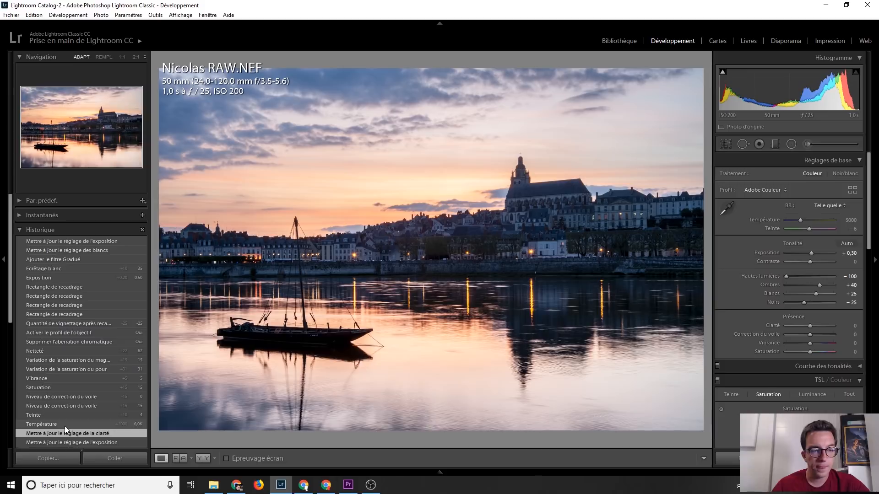
left_click(65, 426)
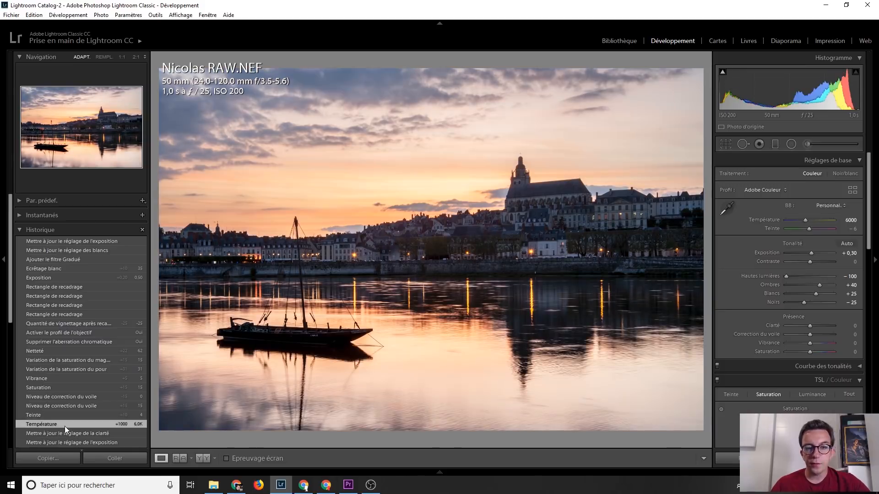
left_click(71, 415)
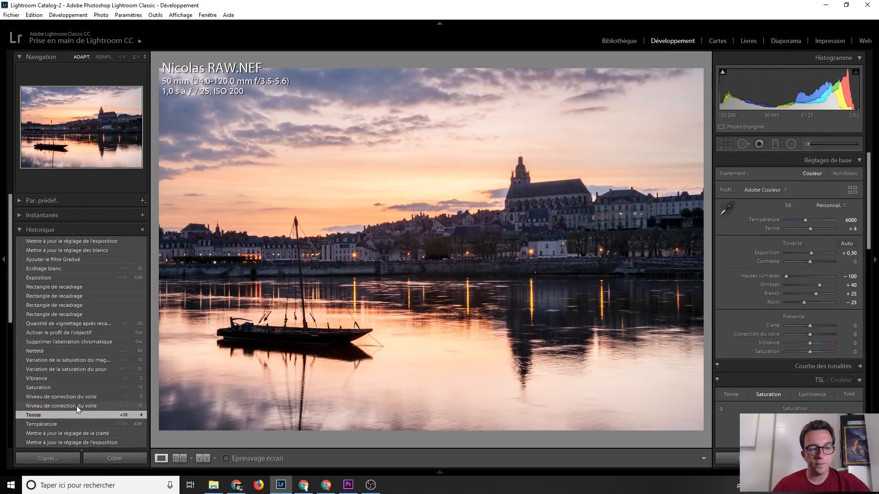
left_click(76, 406)
left_click(73, 397)
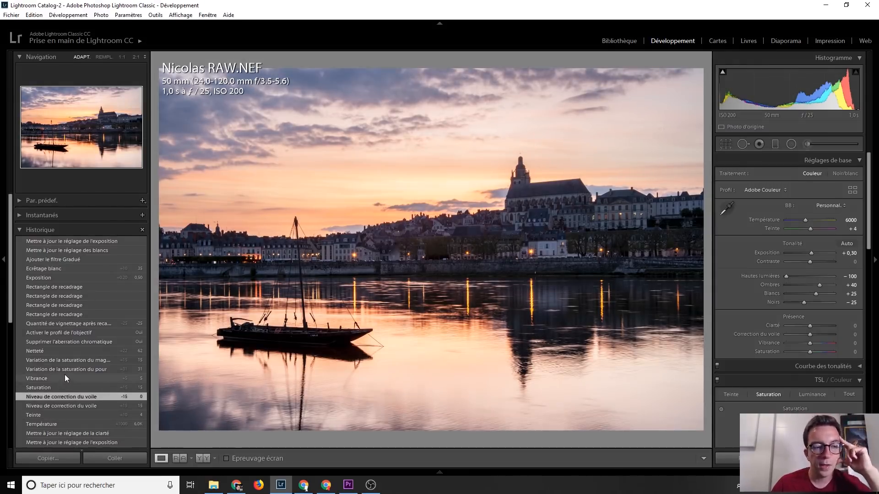
View the vibrance 5, purple saturation 31, magenta saturation 15 and sharpness 62 states and check the HSL saturation values.
left_click(65, 375)
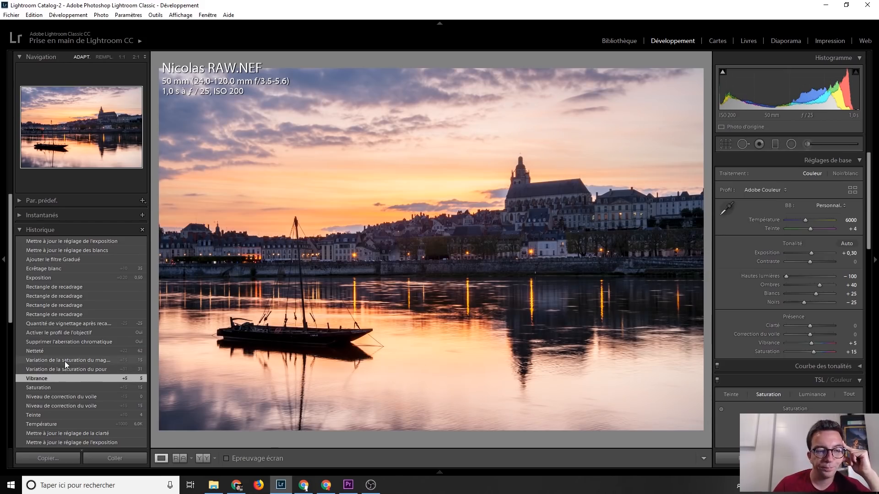
left_click(74, 368)
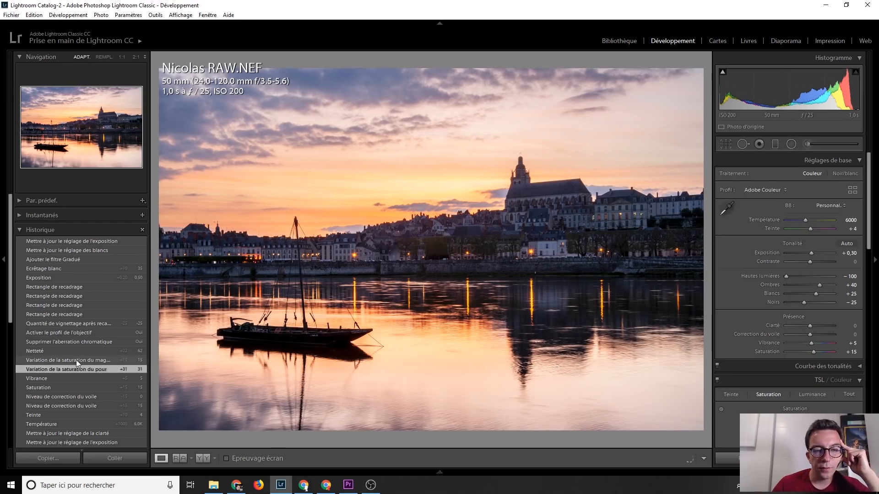
left_click(76, 361)
left_click(56, 353)
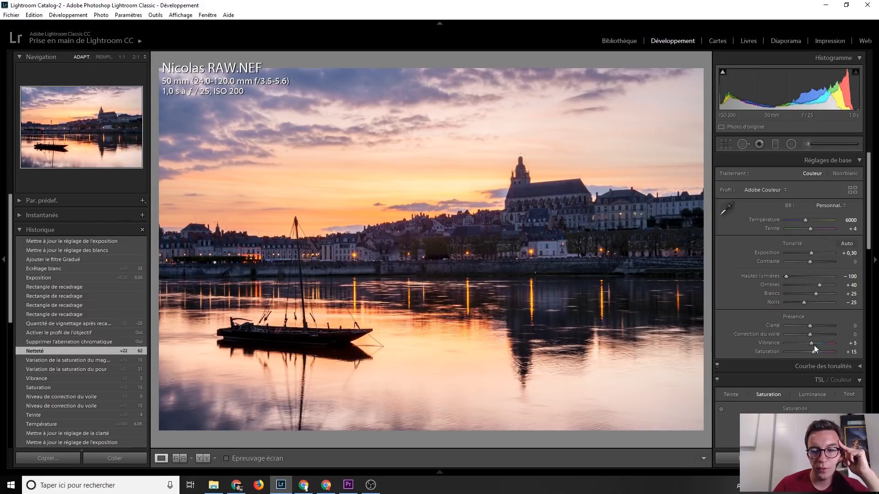
scroll(750, 329, "up", 5)
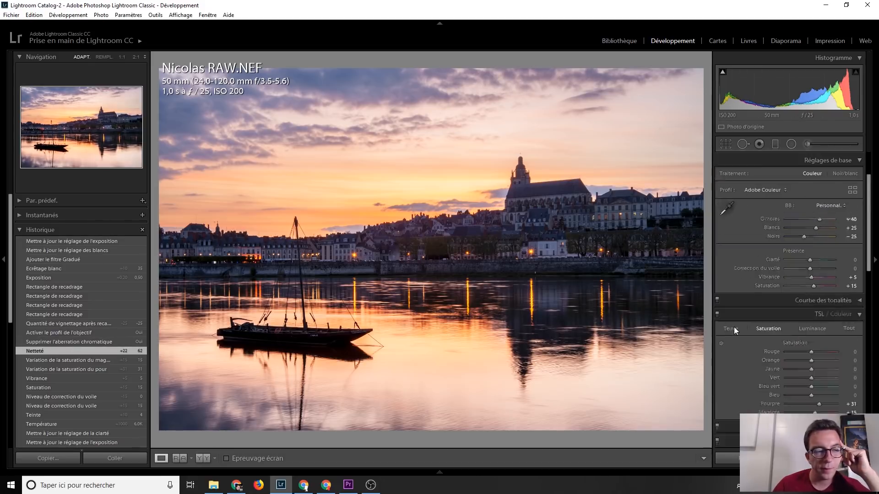
View the lens profile activation, post-crop vignetting -25 and final crop history states.
left_click(64, 333)
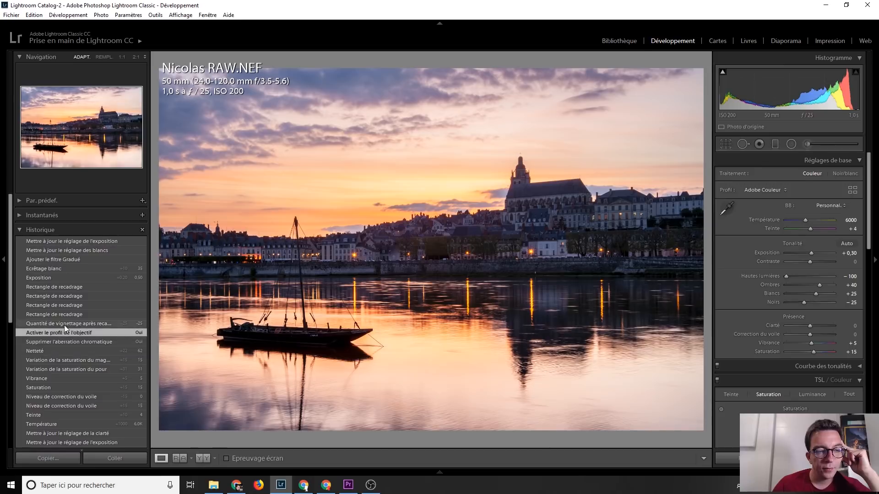
left_click(75, 324)
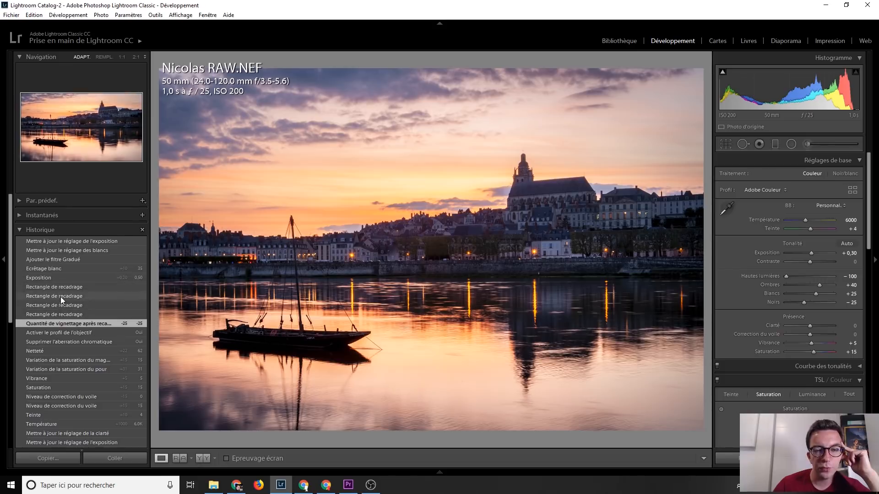
left_click(66, 286)
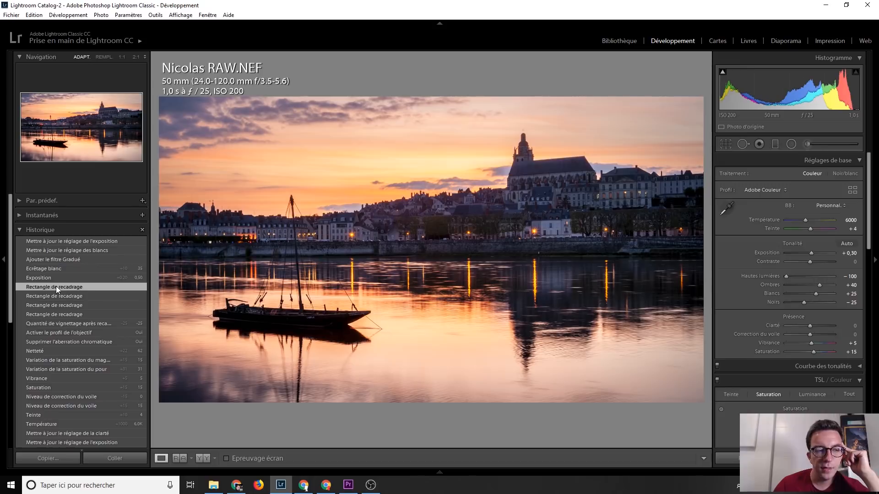
View the exposure 0,50 and whites 35 states and compare the last graduated filter's addition with its final exposure update.
left_click(60, 279)
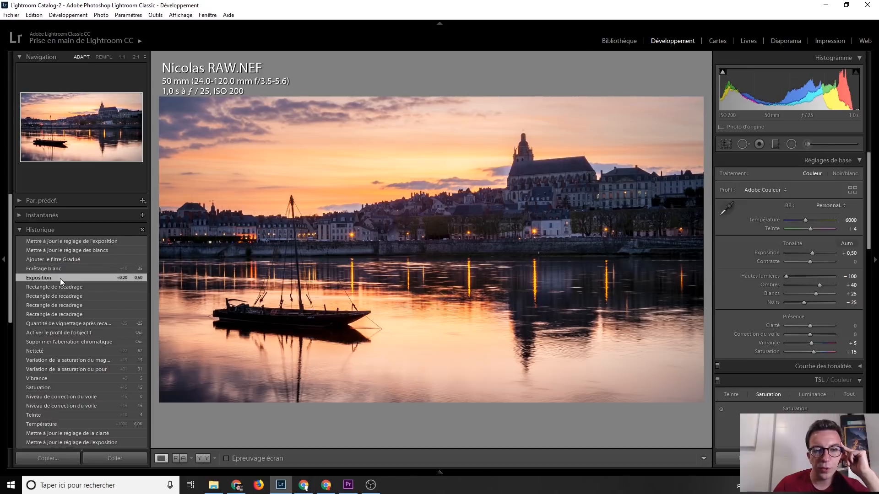
left_click(56, 268)
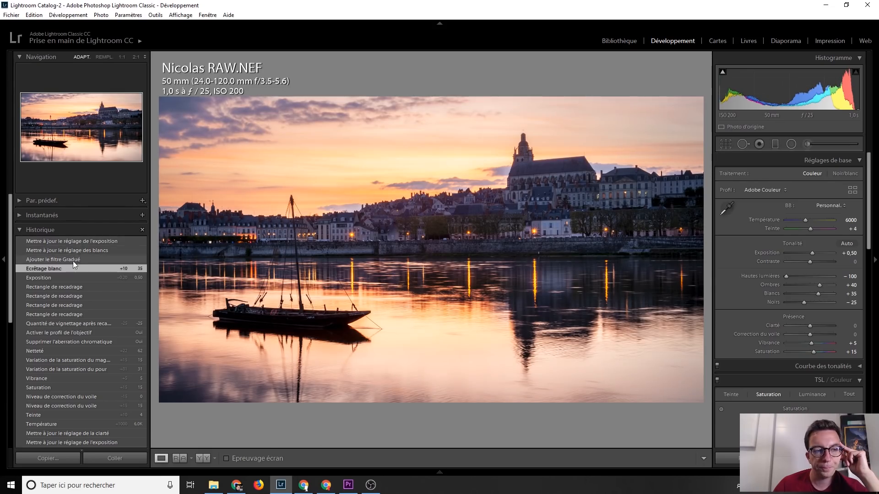
left_click(79, 241)
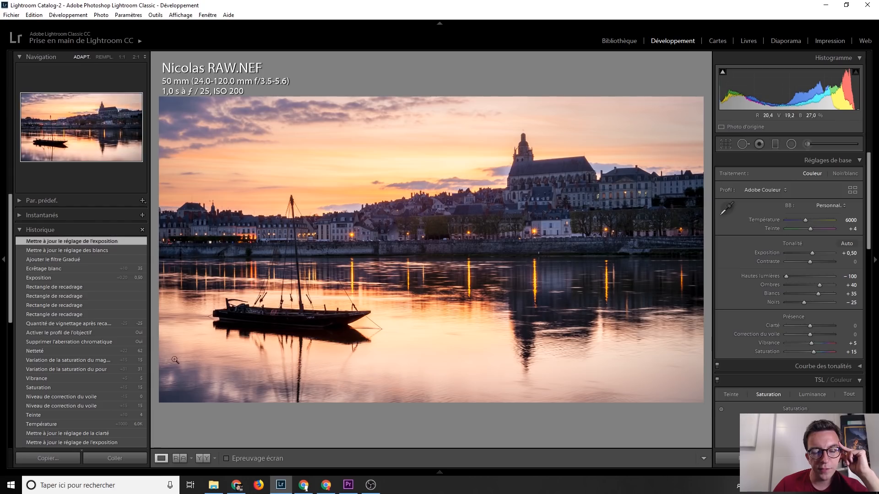
left_click(78, 259)
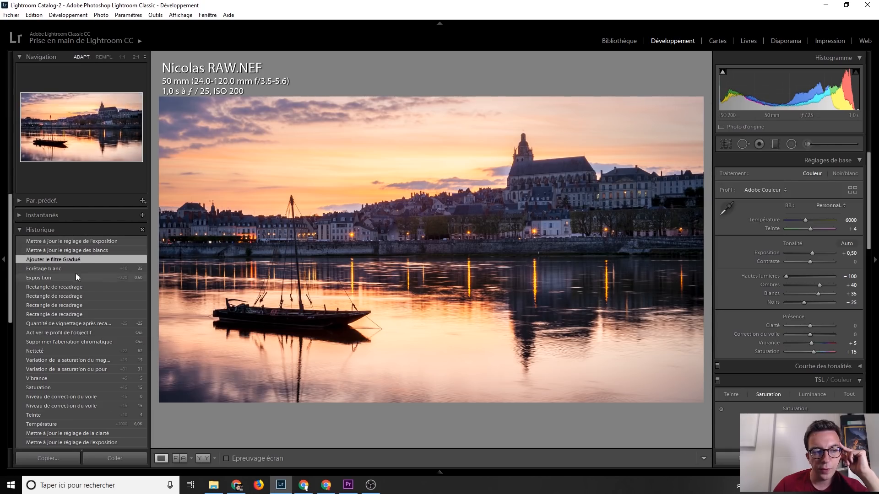
left_click(85, 242)
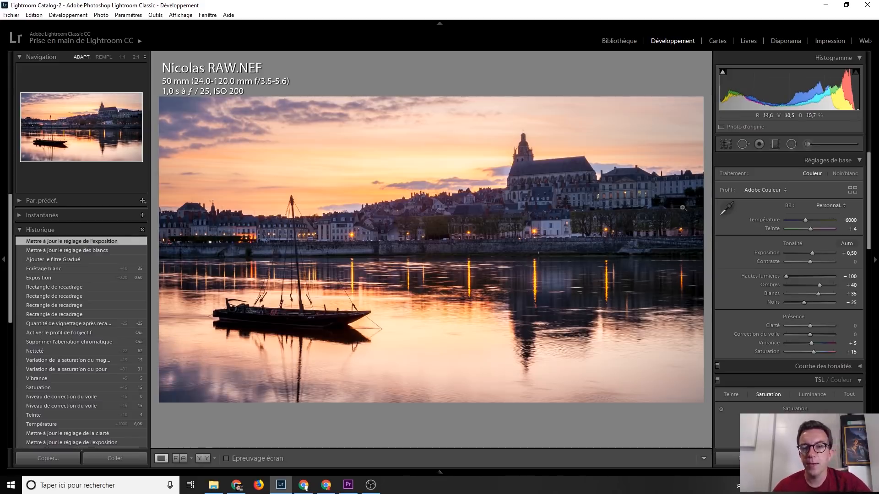
Compare the import state of the boat photo with its final edit and display the JPG version.
scroll(95, 281, "down", 5)
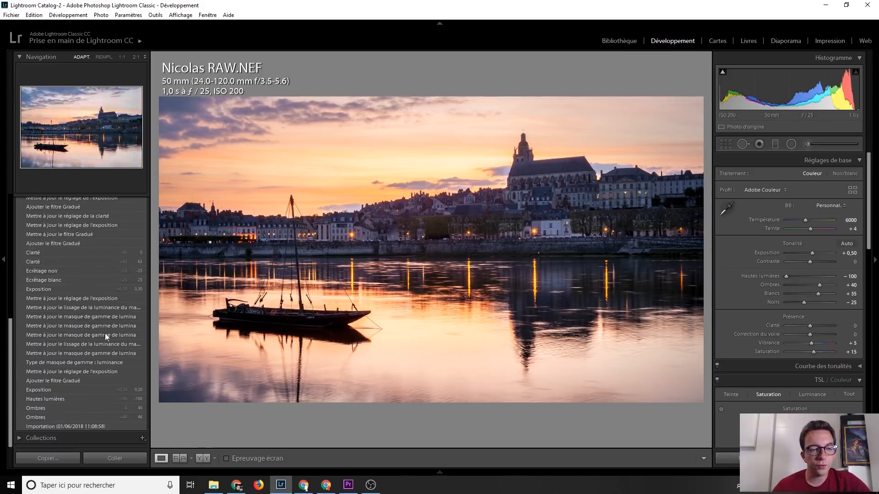
left_click(87, 423)
scroll(58, 288, "up", 5)
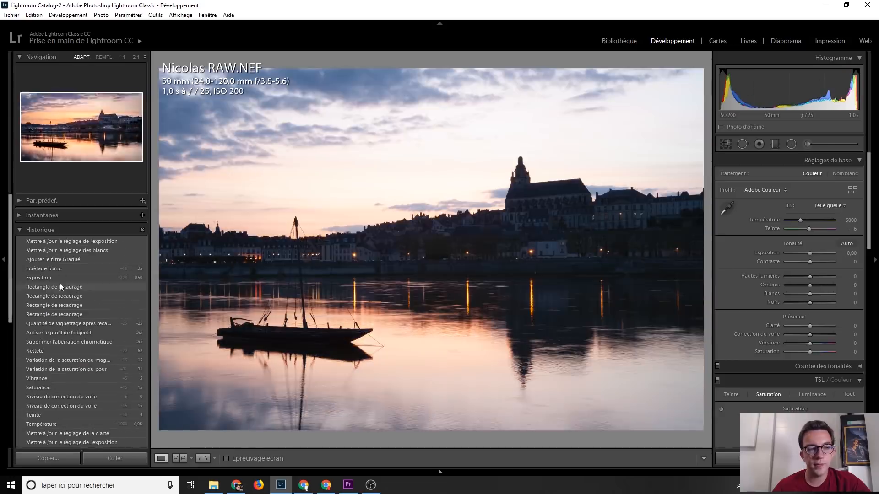
left_click(65, 241)
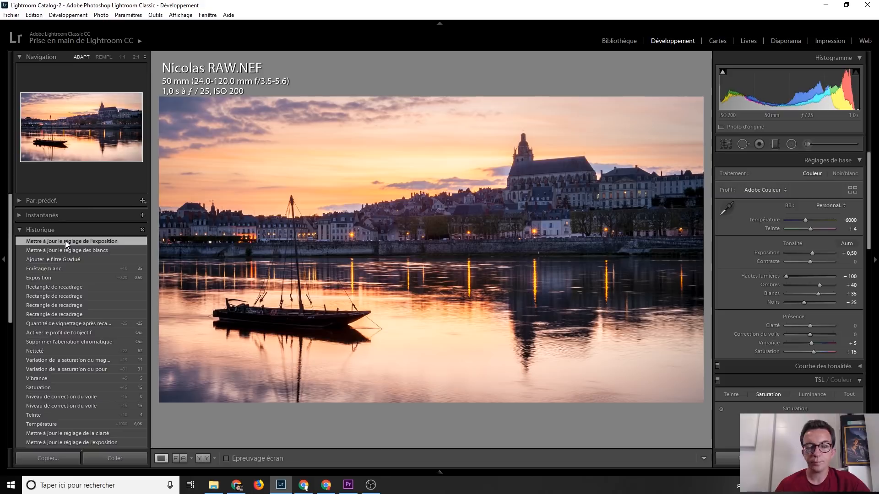
key("Right")
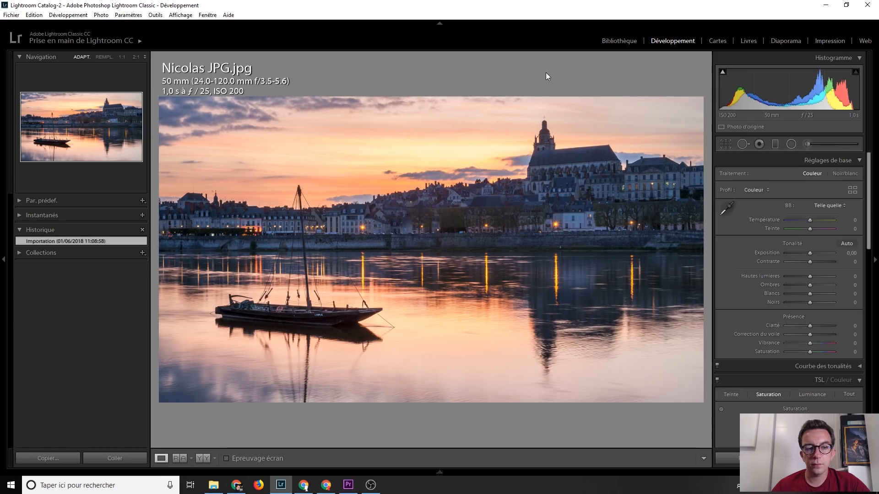
Compare the edited RAW version of the river sunset photo with its JPG version by alternating between them.
key("Left")
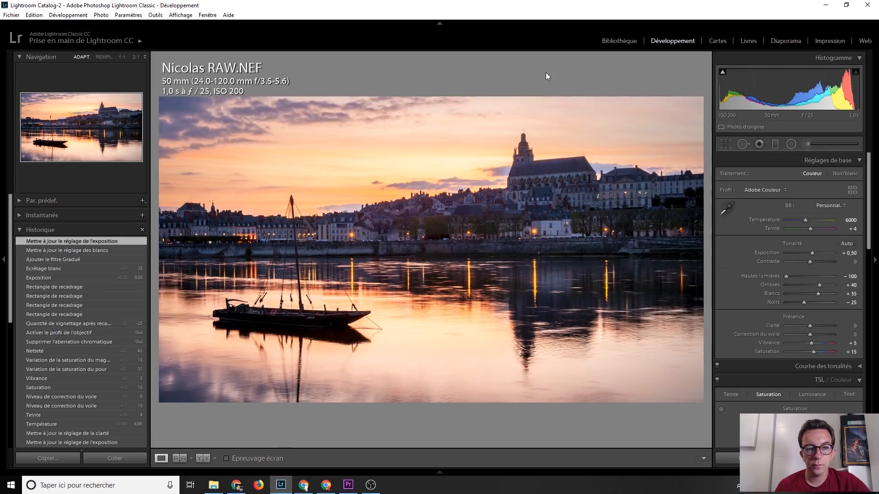
key("Right")
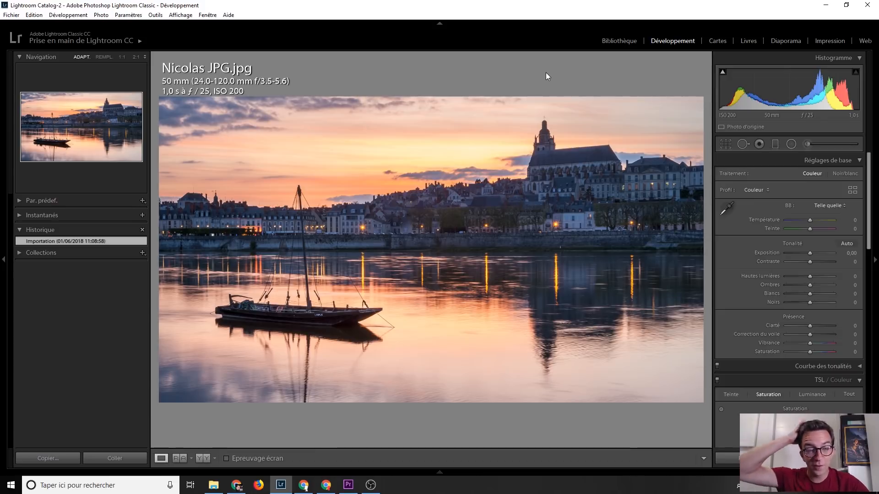
key("Left")
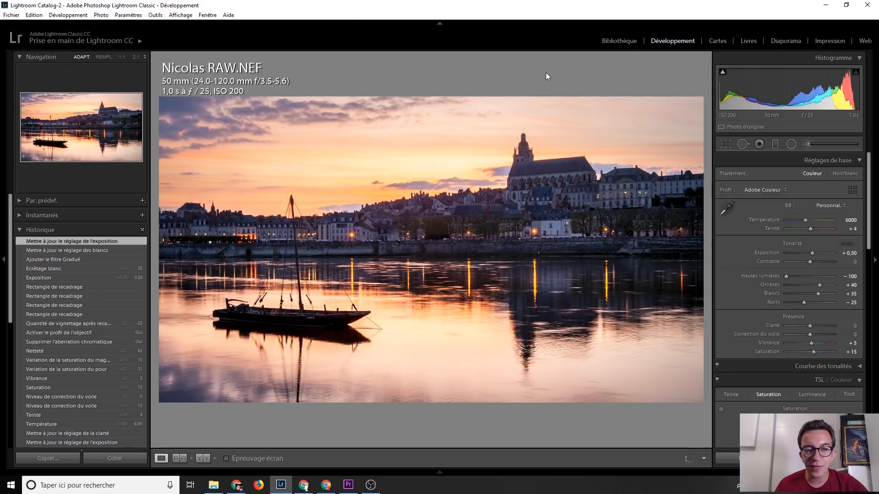
key("Right")
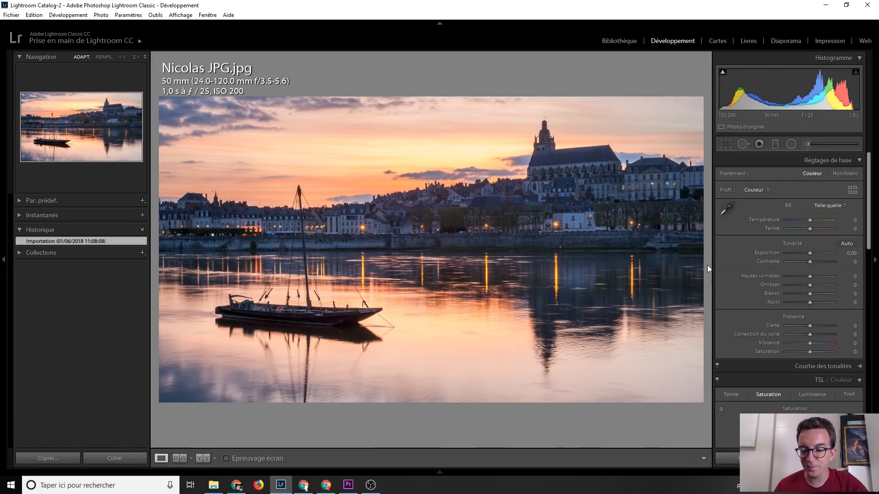
Open the deer RAW photo and replay its history from the black-and-white conversion and its reversal to the Température and Teinte edits.
key("Right")
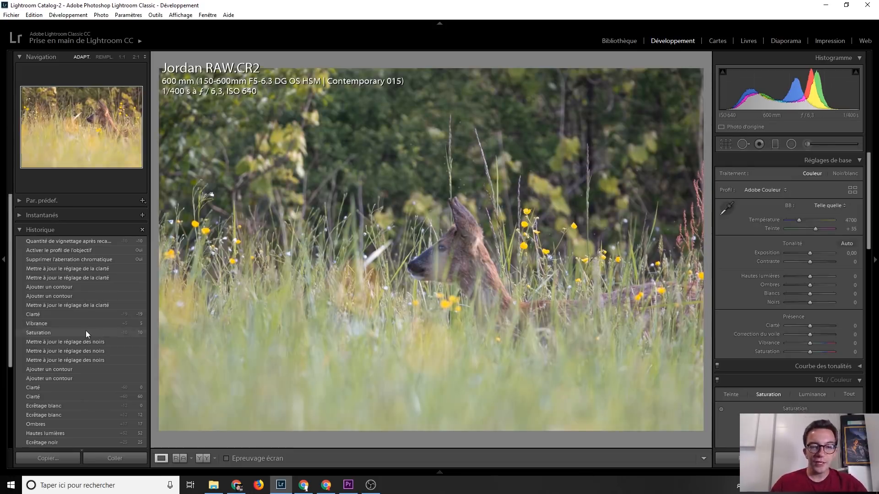
scroll(87, 332, "down", 5)
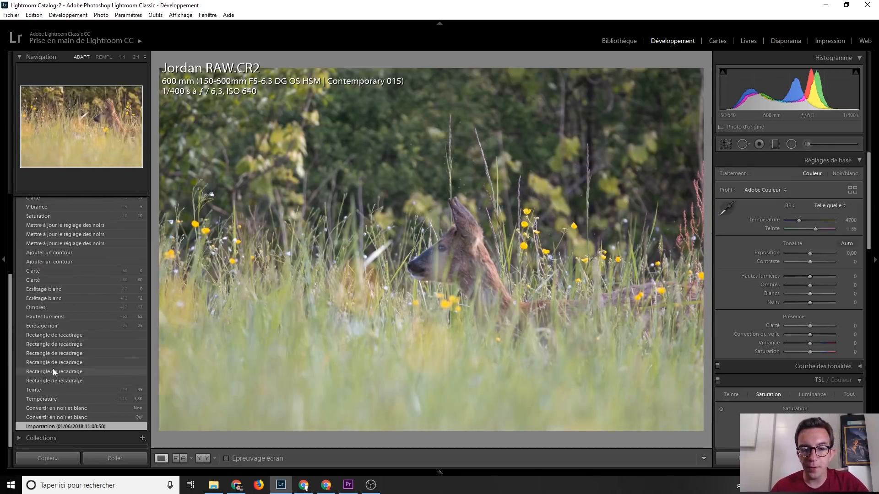
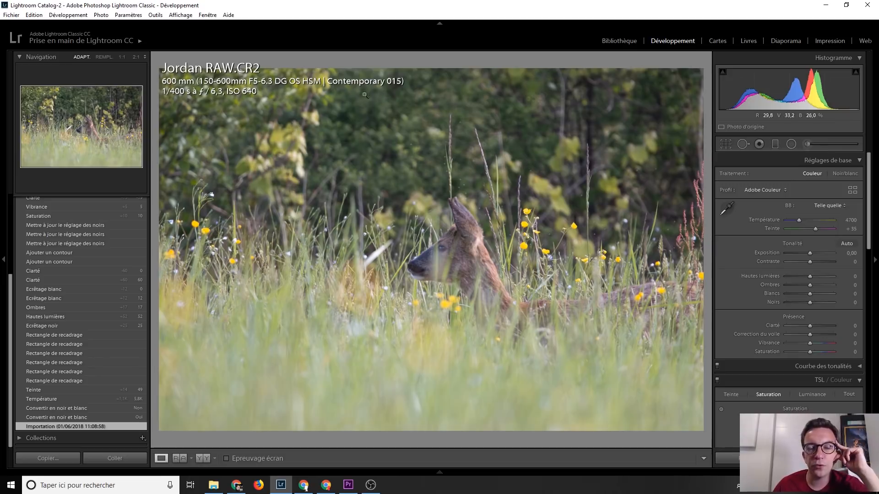
left_click(73, 418)
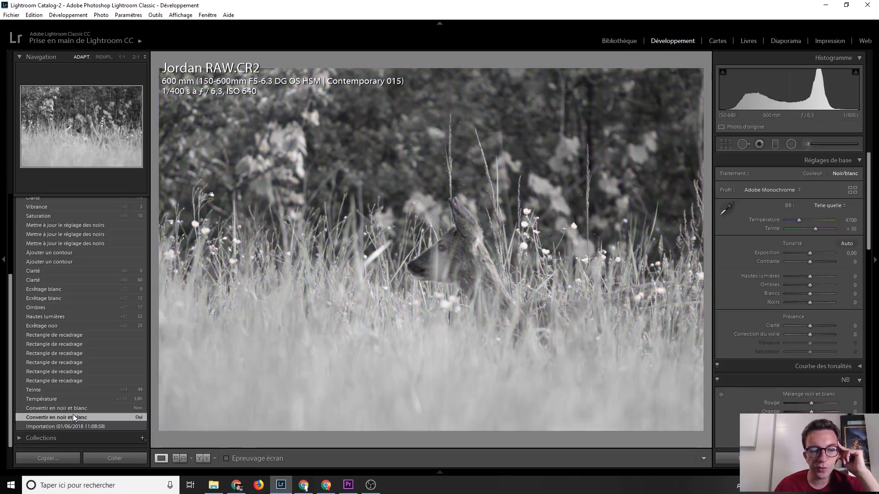
left_click(75, 408)
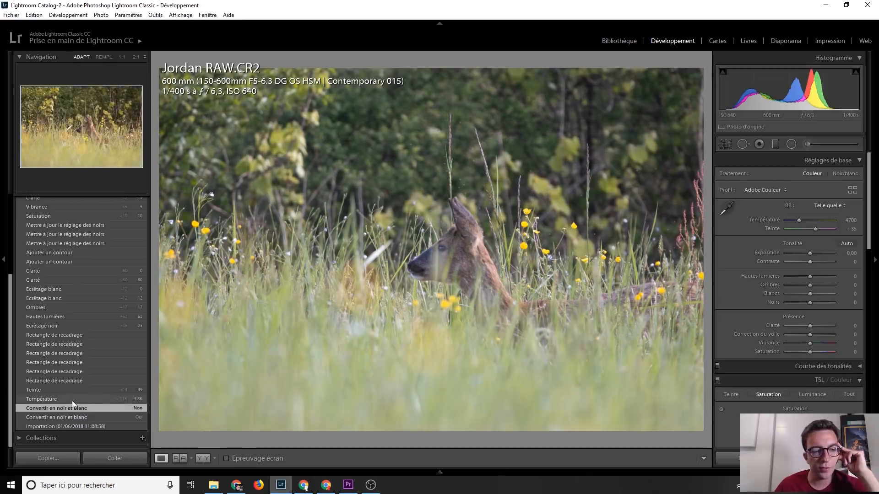
left_click(72, 400)
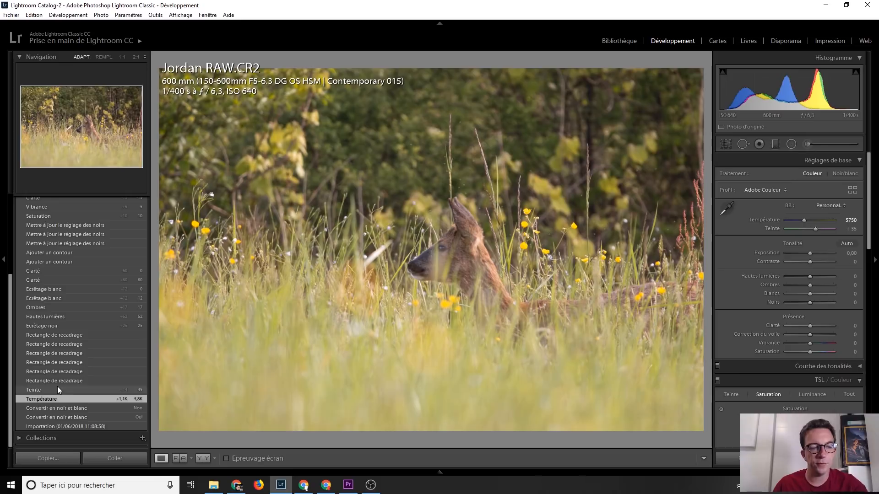
left_click(58, 389)
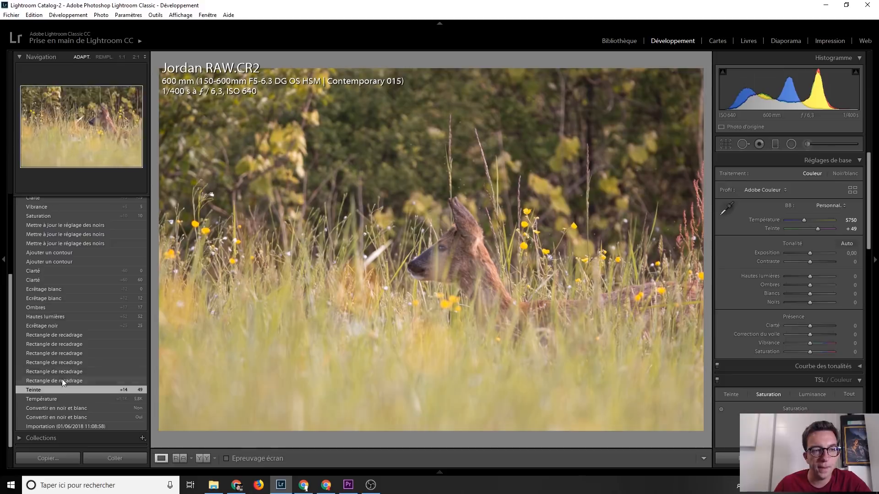
Compare the deer photo before and after cropping, ending on the latest Rectangle de recadrage history state.
left_click(65, 335)
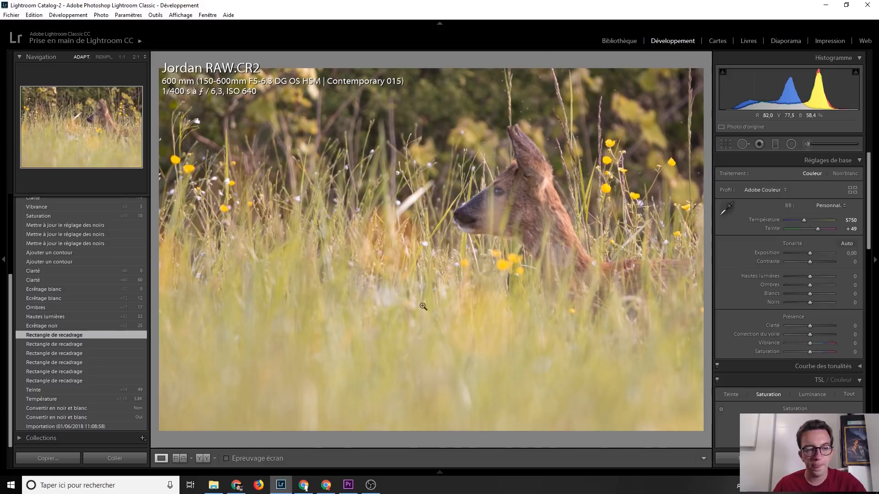
left_click(85, 380)
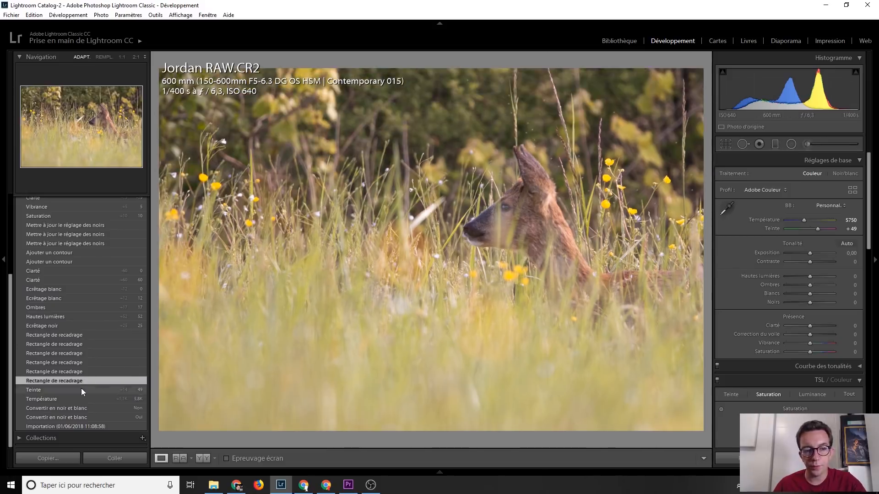
left_click(81, 389)
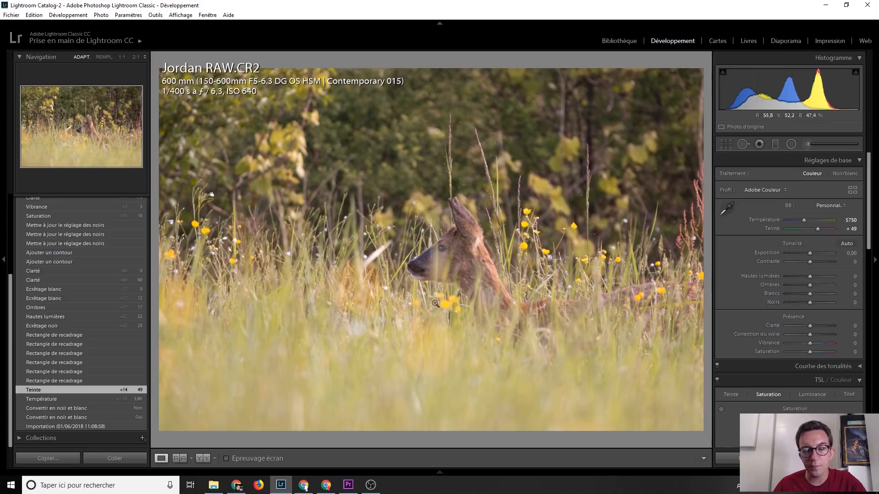
left_click(80, 335)
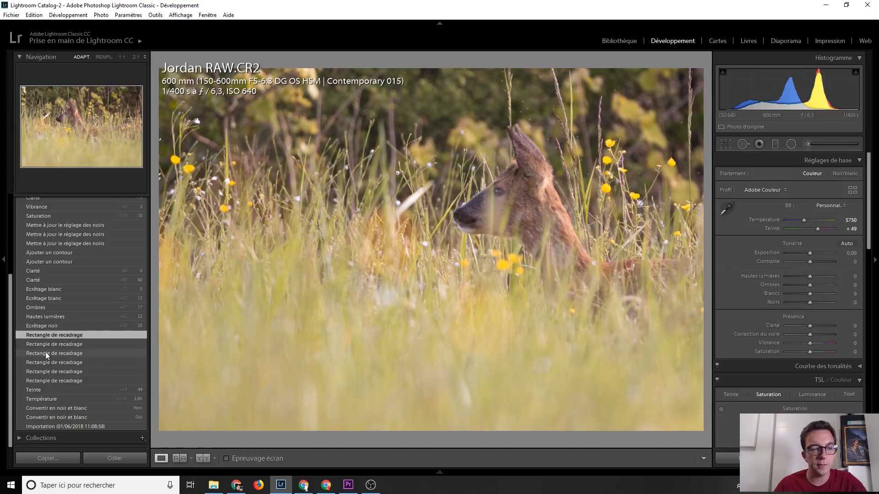
Replay the tonal history states Ecrêtage noir 25, Hautes lumières 52, Ombres 17 and Ecrêtage blanc 0.
scroll(54, 354, "up", 2)
left_click(67, 378)
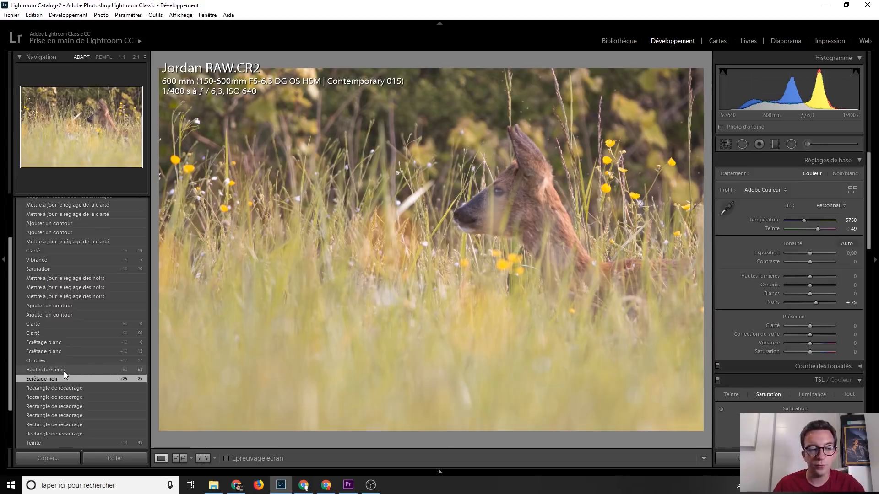
left_click(64, 370)
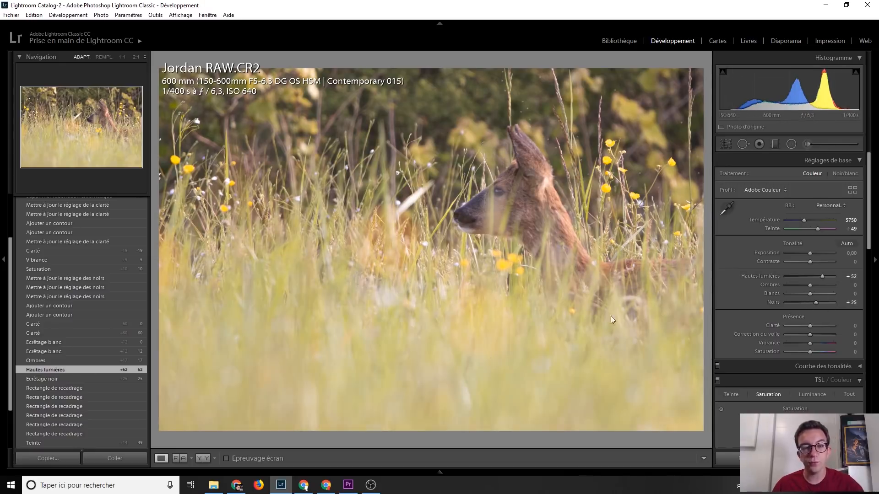
left_click(71, 360)
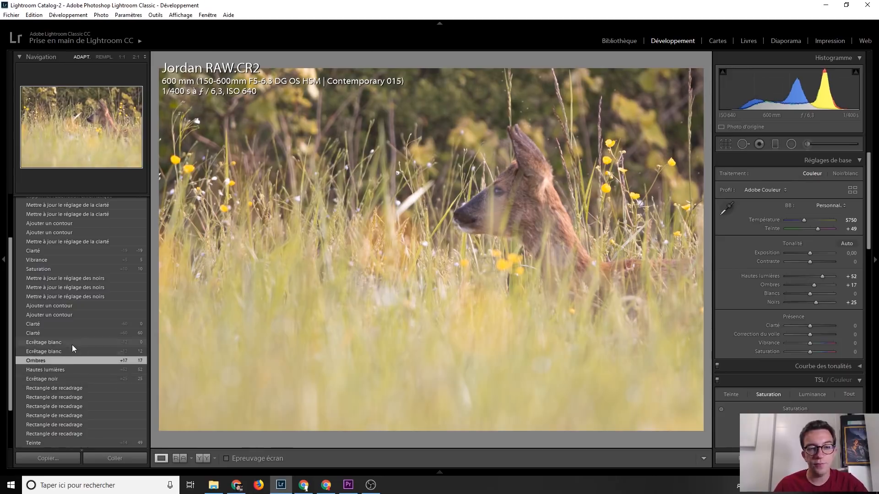
left_click(72, 345)
Compare the Clarté 60 history state with the state that resets Clarté to 0.
scroll(73, 350, "up", 3)
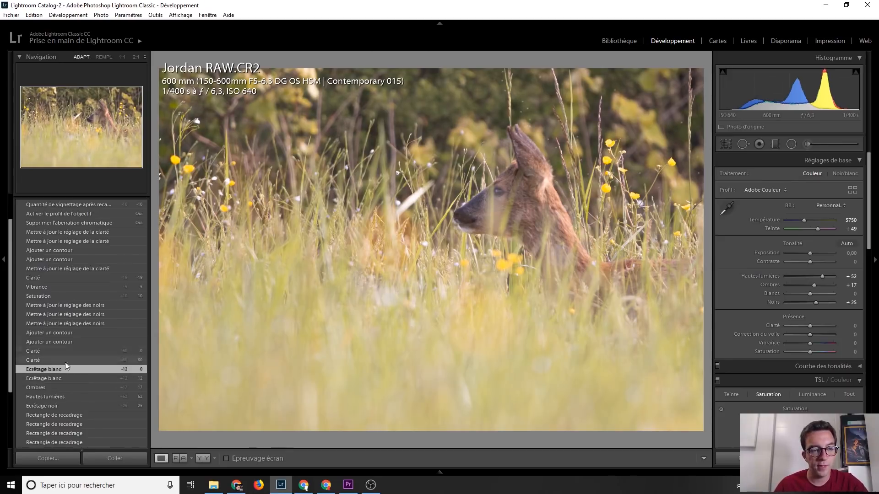
left_click(67, 361)
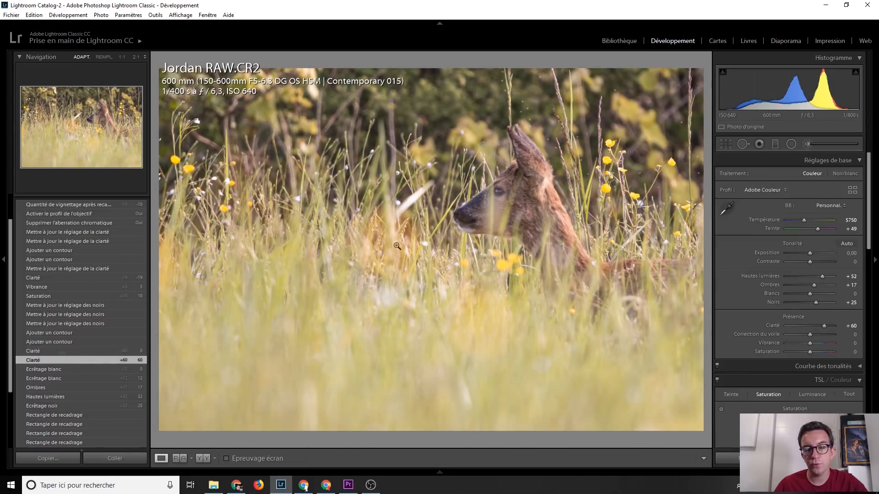
left_click(48, 352)
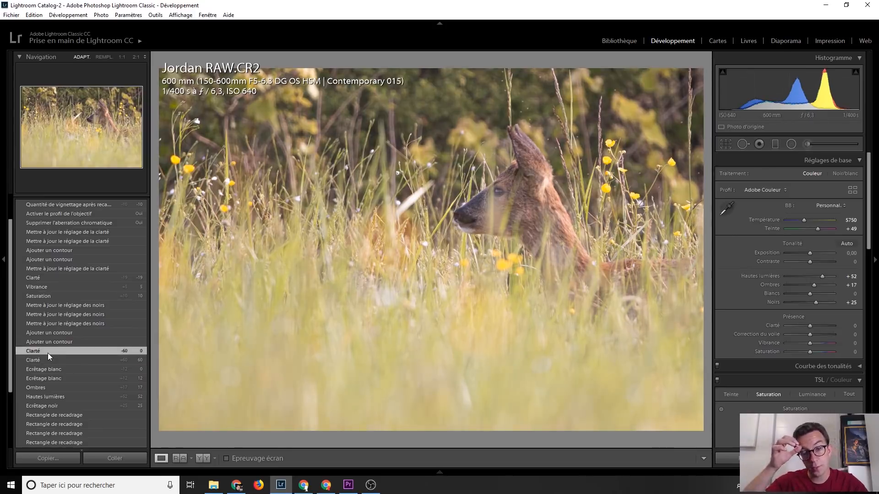
Go to the latest local blacks adjustment in the history and inspect the adjustment brush settings on the deer's head.
left_click(56, 304)
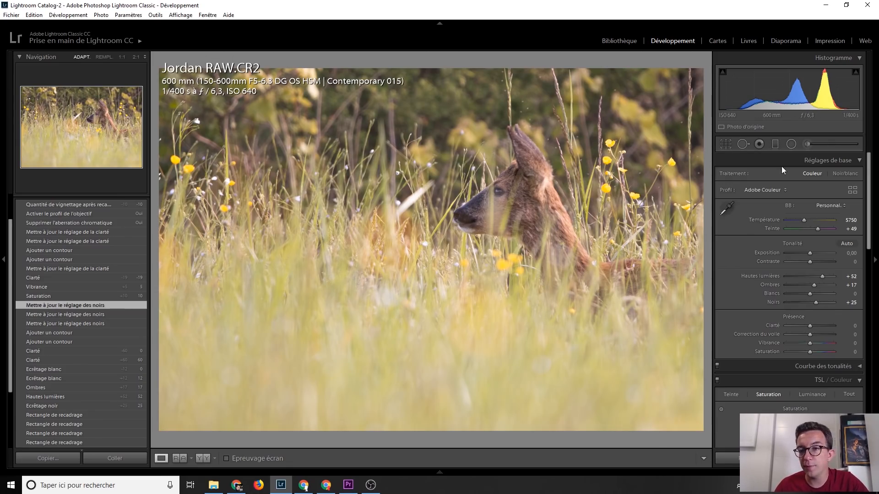
left_click(808, 144)
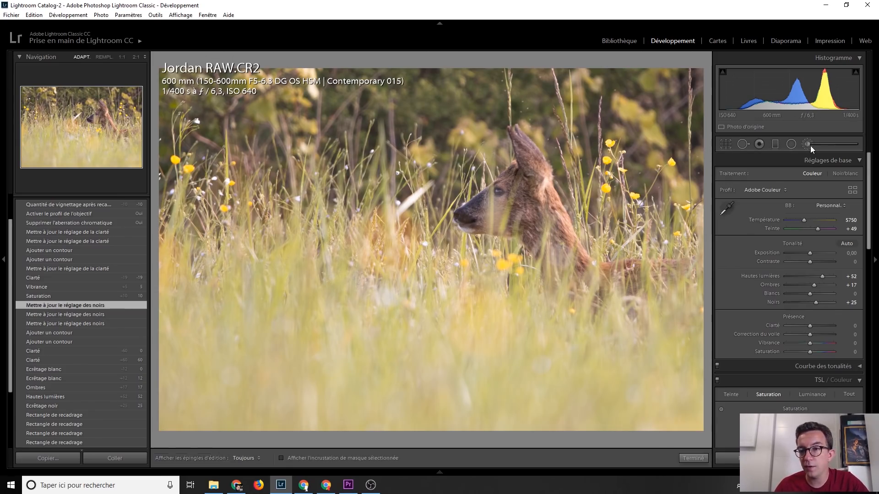
left_click(518, 202)
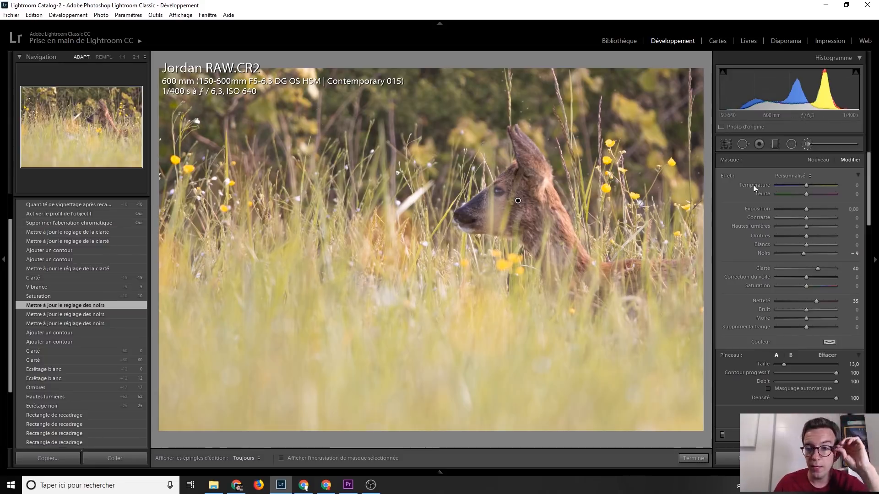
left_click(808, 144)
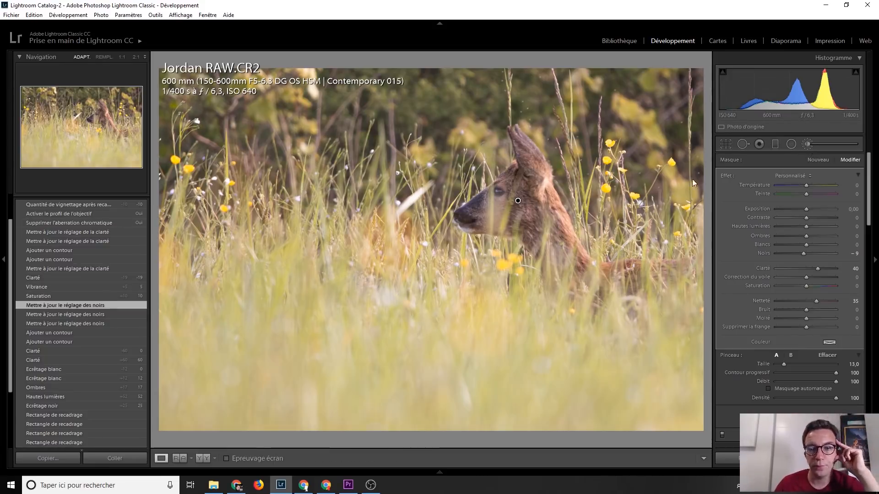
Replay the history states Saturation 10, Vibrance 5 and Clarté -19.
left_click(51, 296)
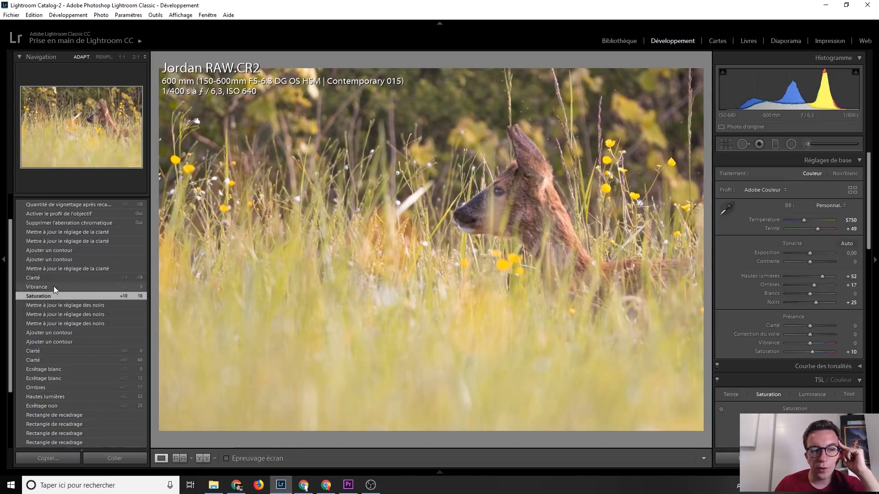
left_click(54, 286)
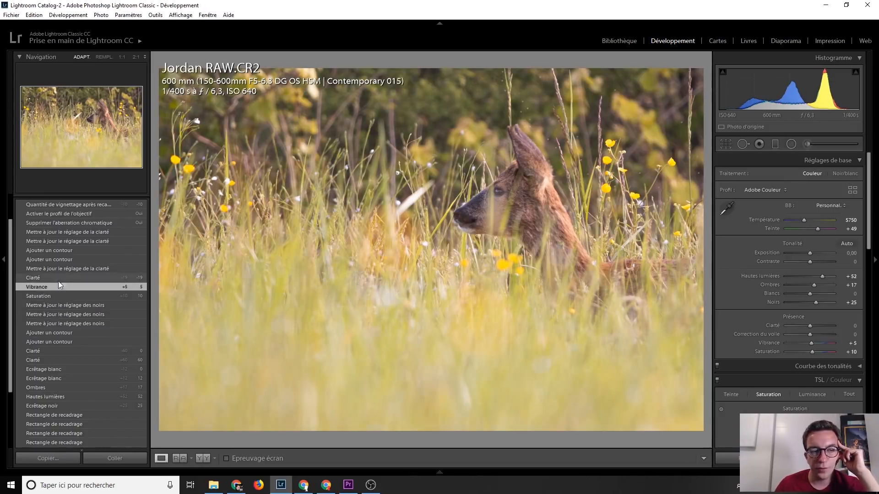
scroll(65, 277, "up", 2)
left_click(78, 314)
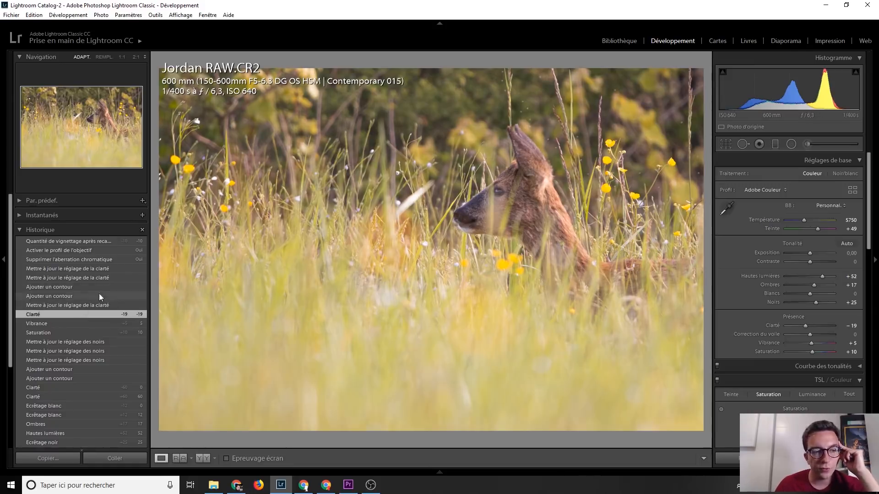
Replay the remaining history states, from the local clarity adjustments through the lens corrections to the final vignette of -10.
left_click(81, 306)
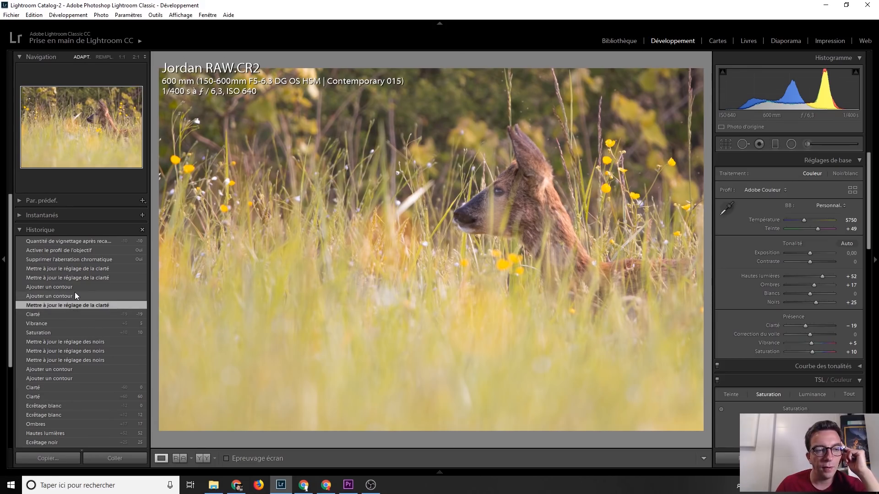
left_click(83, 268)
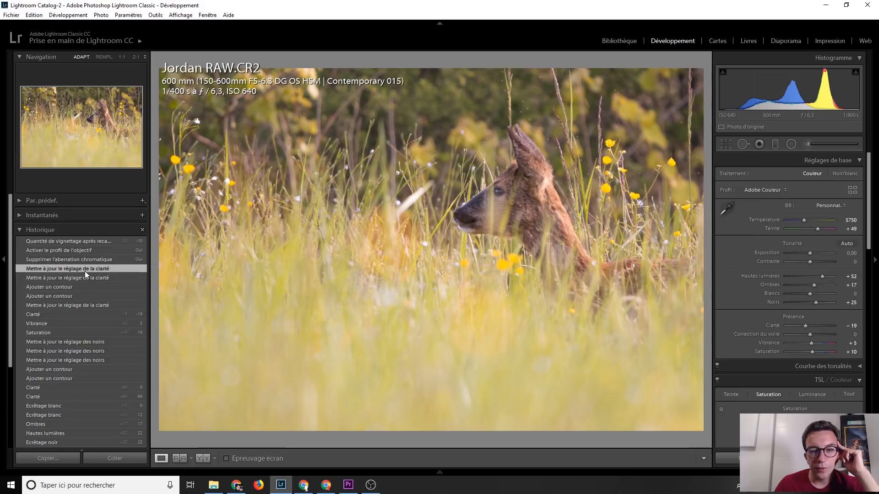
left_click(82, 260)
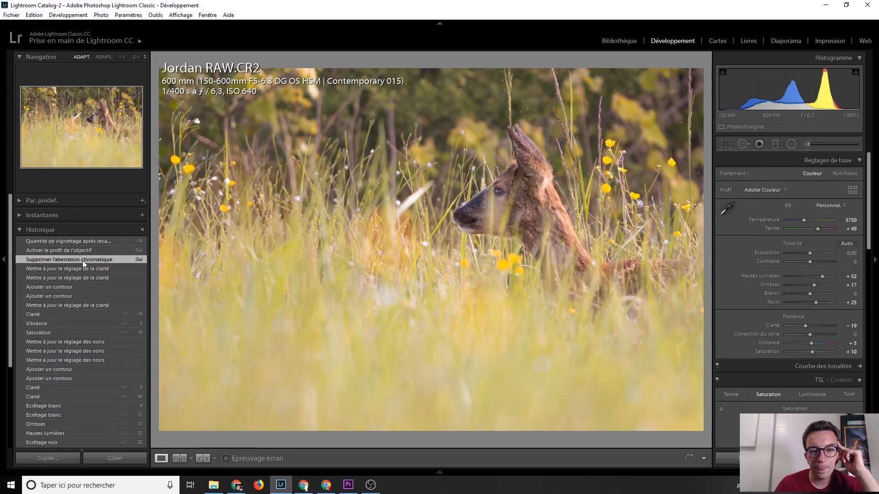
left_click(80, 251)
left_click(81, 243)
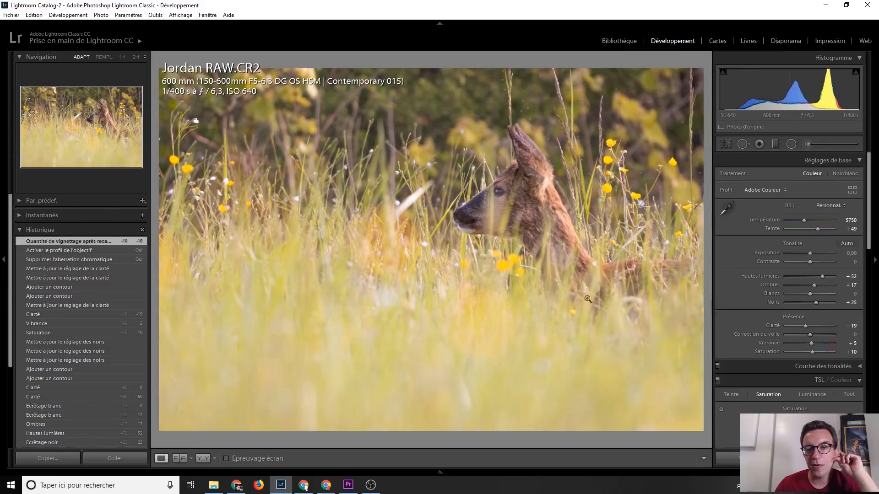
Compare the photo's original import state with its final vignette state in the history.
scroll(50, 279, "down", 5)
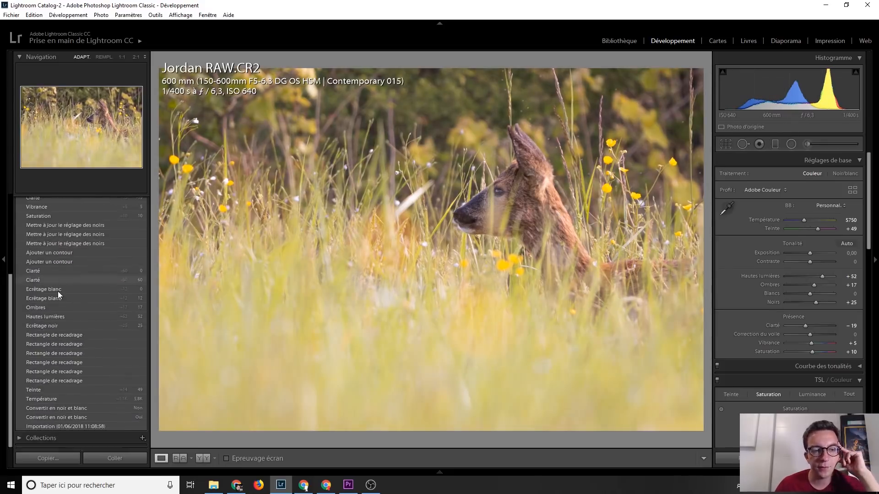
left_click(81, 426)
scroll(62, 338, "up", 5)
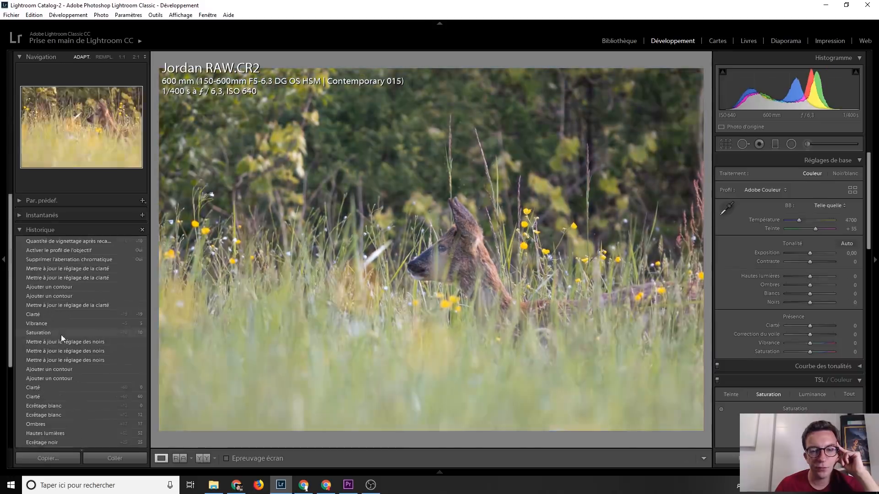
left_click(75, 241)
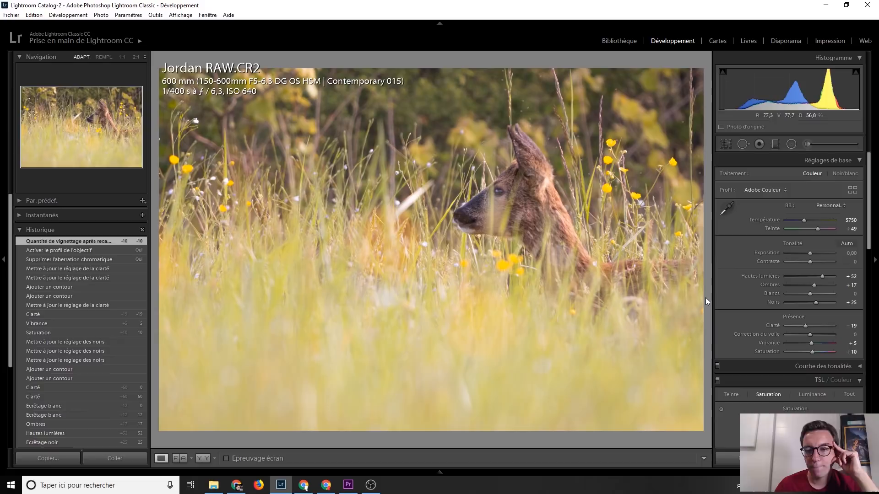
Compare the deer JPG with the RAW's final edit and original import state, ending on the RAW's -10 vignette history state.
key("Left")
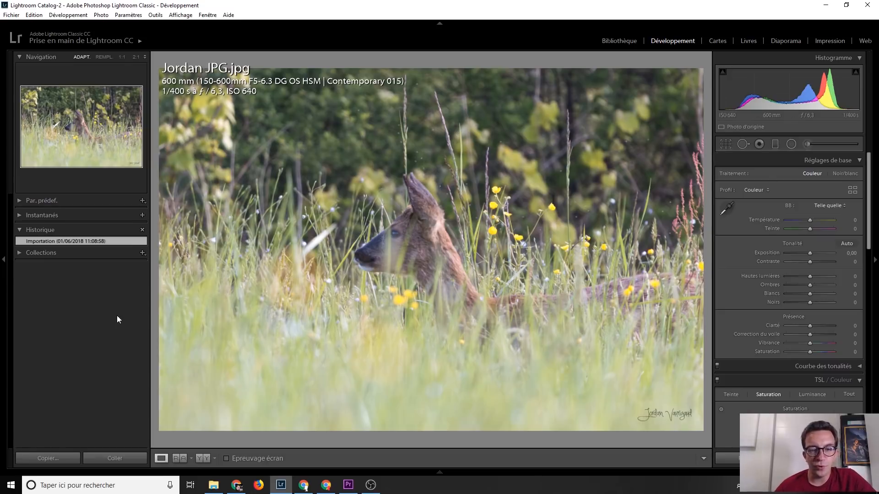
key("Right")
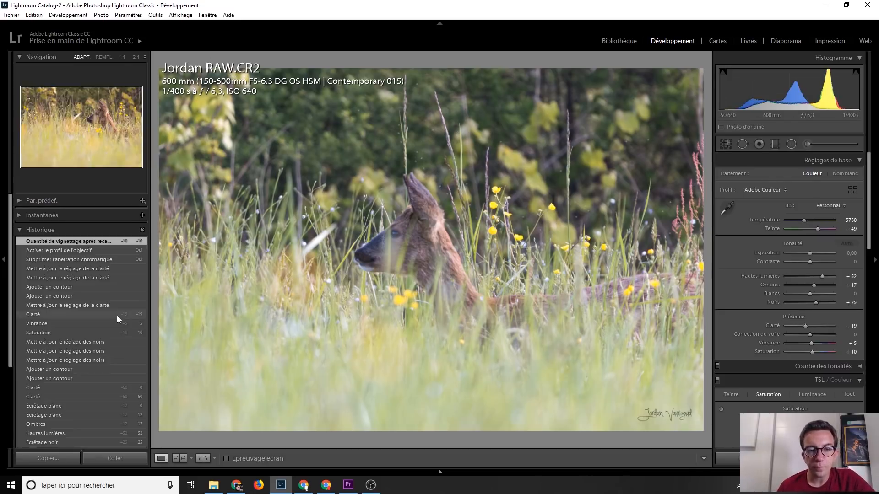
scroll(114, 318, "down", 5)
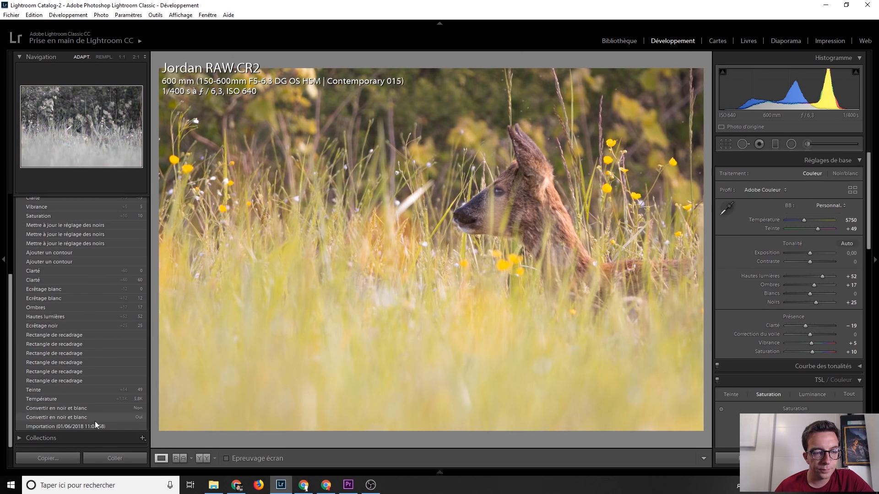
left_click(95, 425)
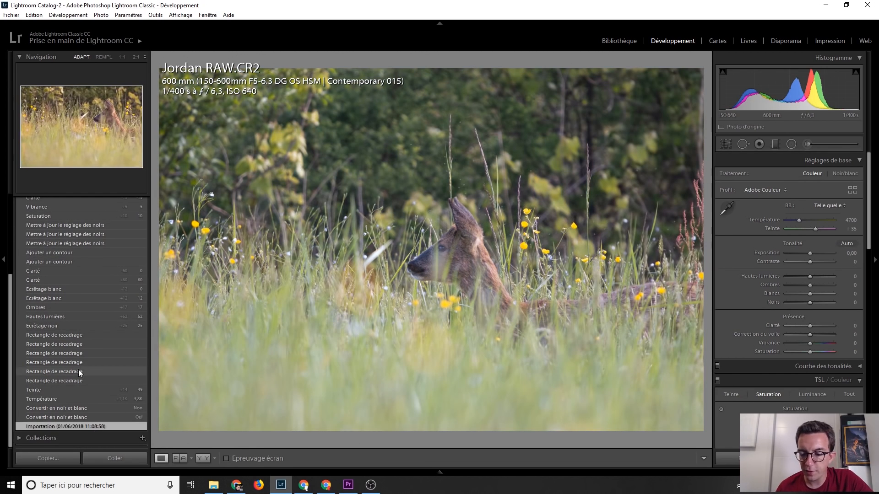
key("Left")
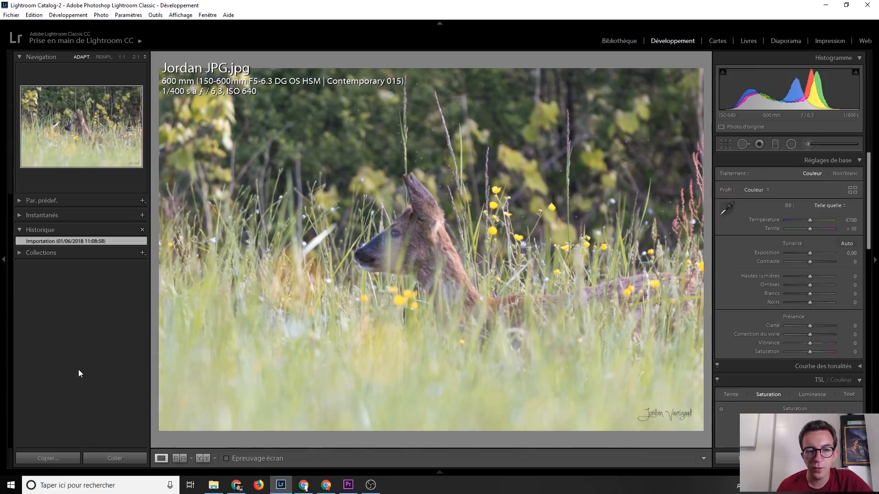
key("Right")
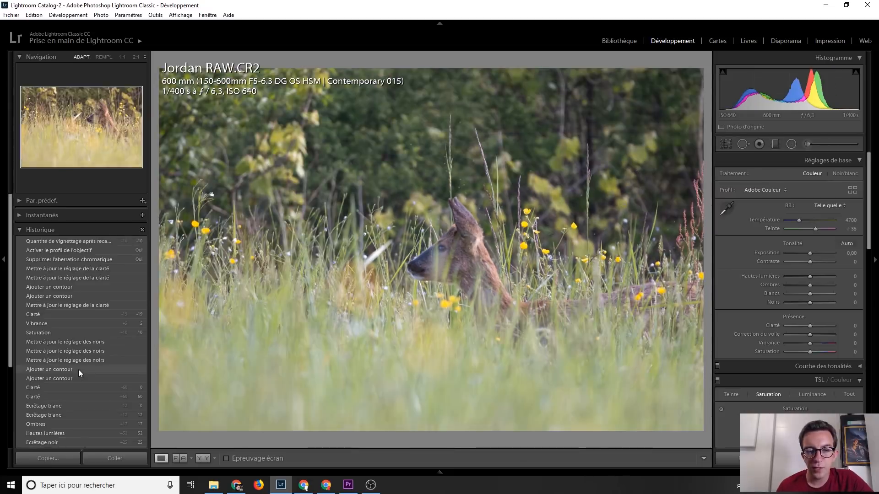
key("Left")
key("Right")
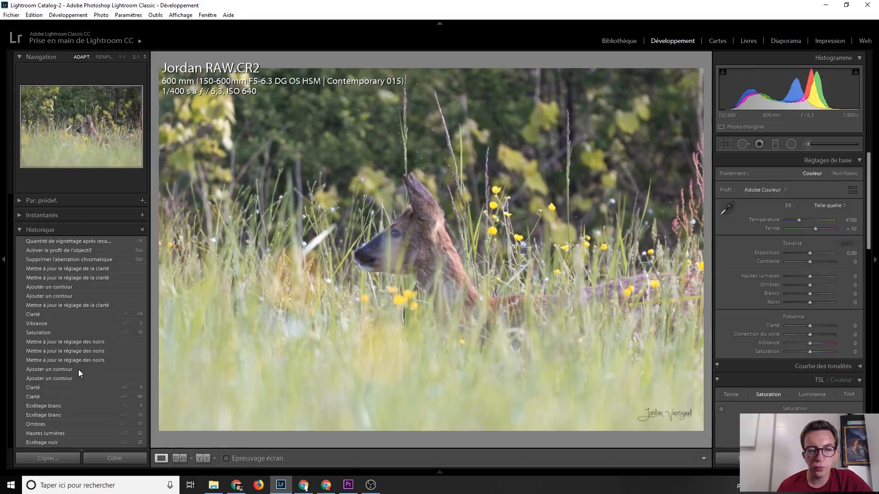
left_click(71, 244)
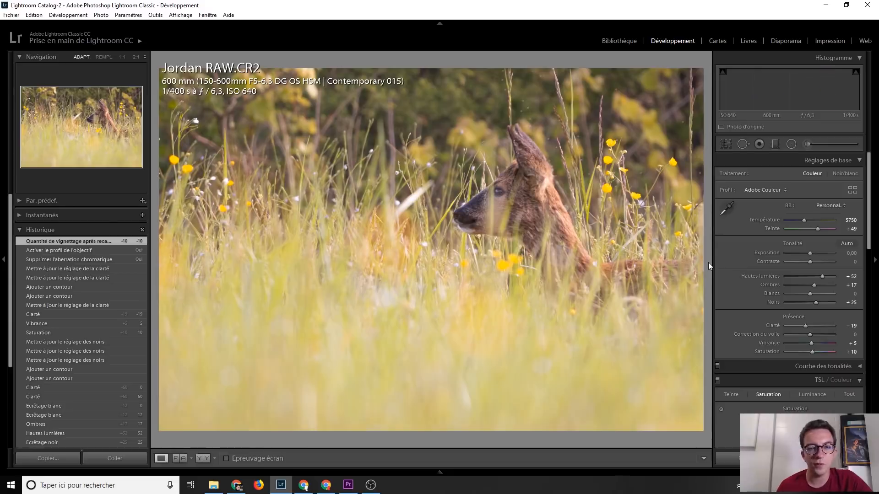
Open the escalator corridor RAW and replay its history from import through Saturation 100 and 0, black-and-white conversion and Clarté 73.
key("Right")
key("Right")
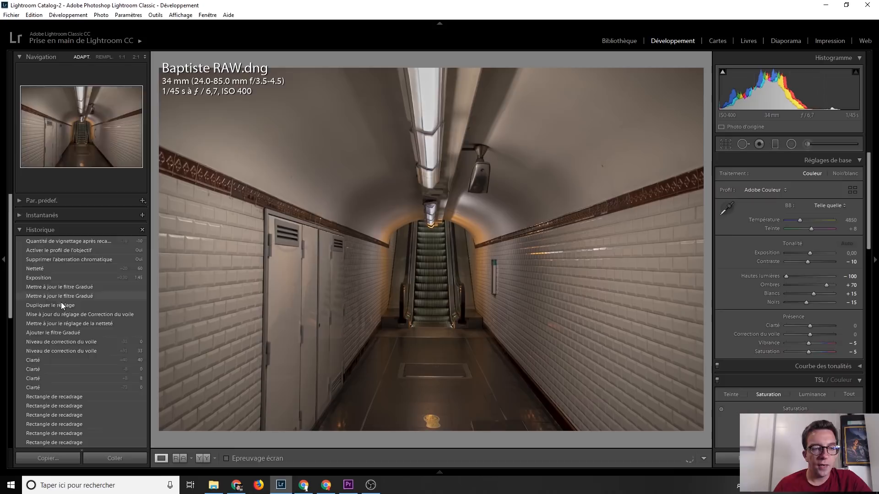
scroll(72, 299, "down", 5)
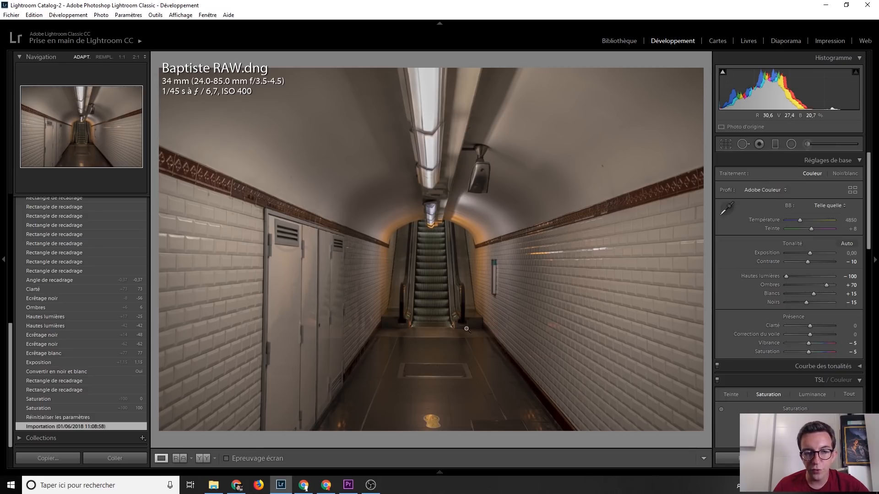
left_click(53, 409)
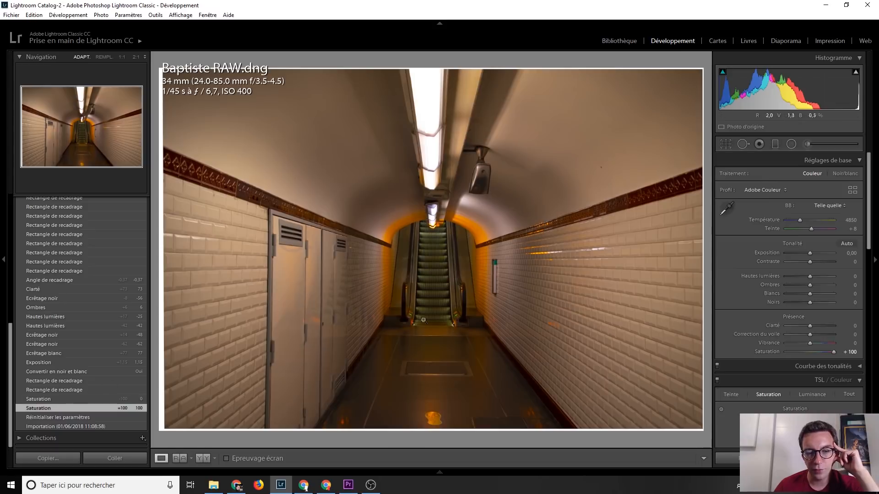
left_click(56, 399)
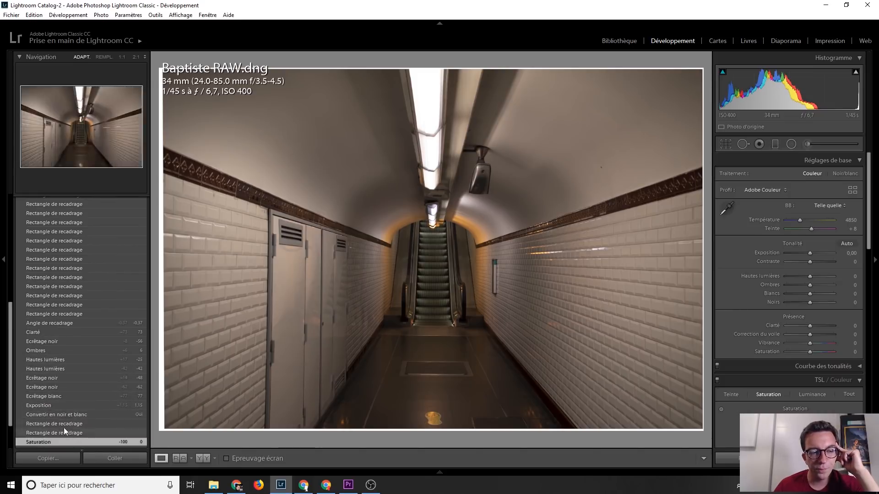
left_click(67, 413)
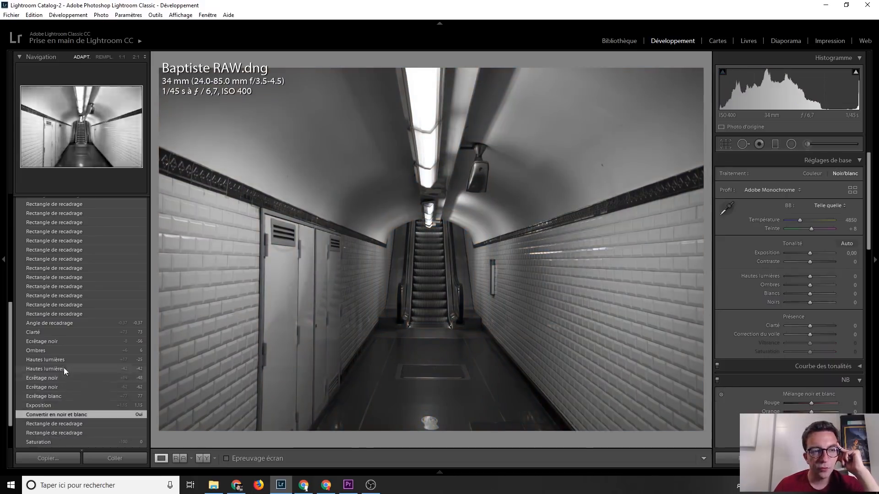
left_click(62, 334)
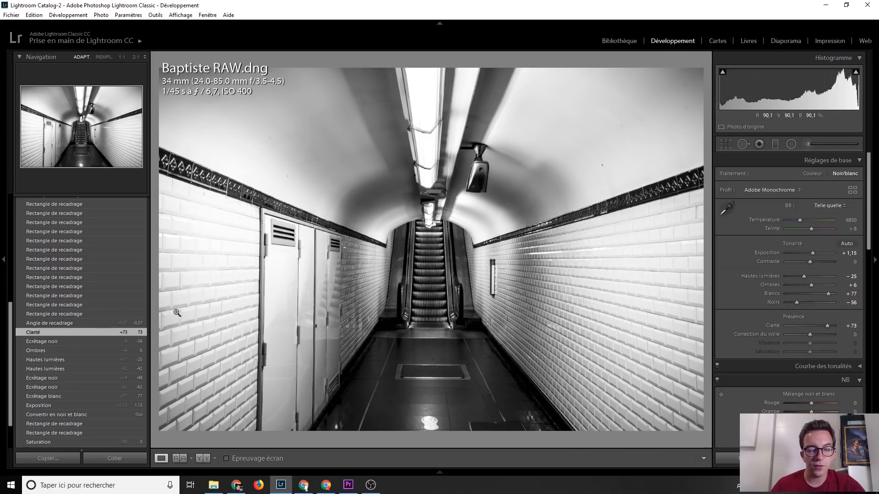
Show the most recent crop rectangle state in the corridor photo's history.
scroll(81, 348, "up", 5)
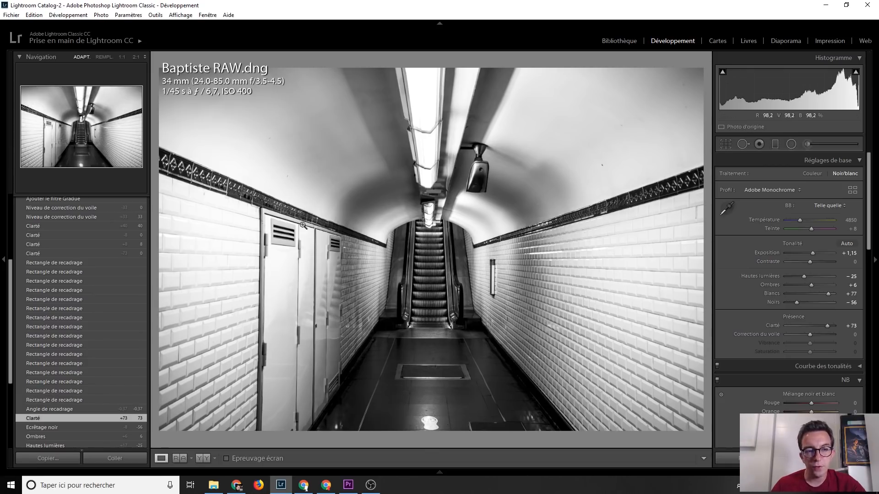
left_click(64, 263)
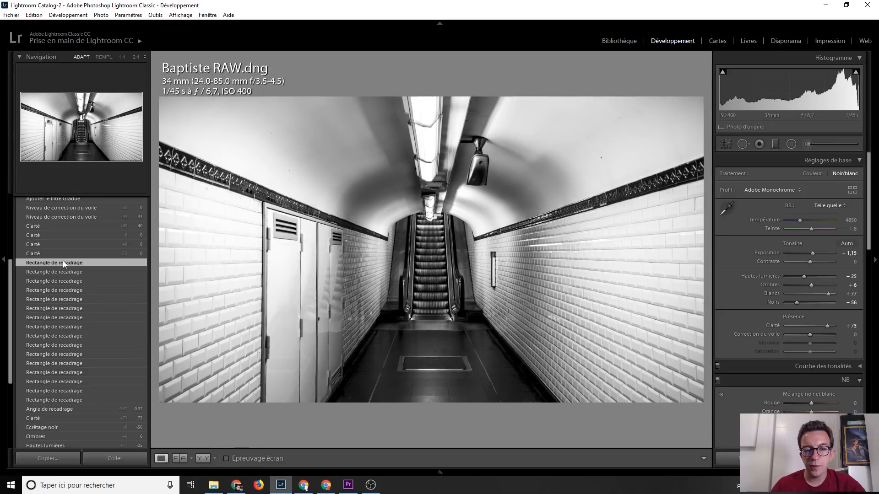
scroll(70, 302, "up", 5)
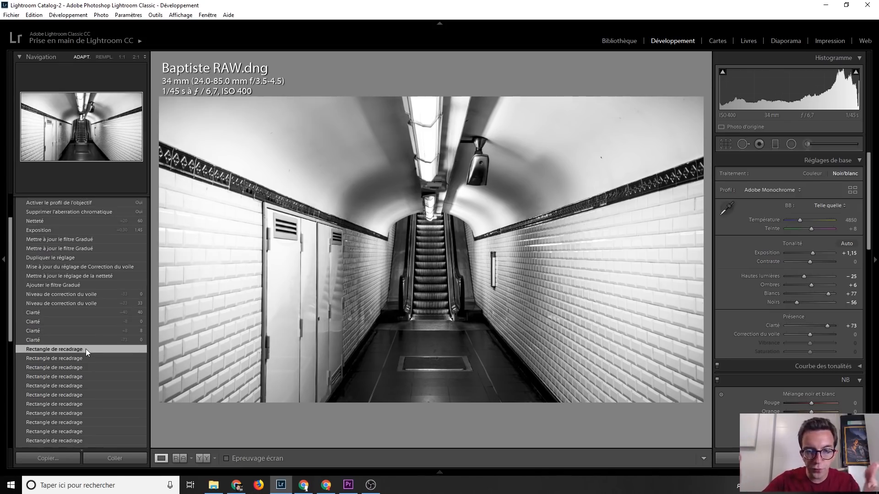
scroll(86, 348, "up", 2)
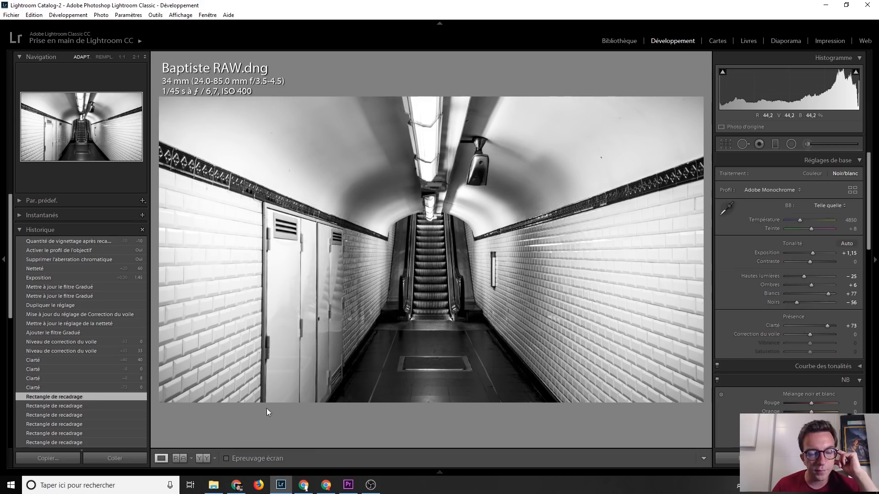
Compare the latest crop state with the Clarté 40 history state, ending on Clarté 40.
left_click(78, 360)
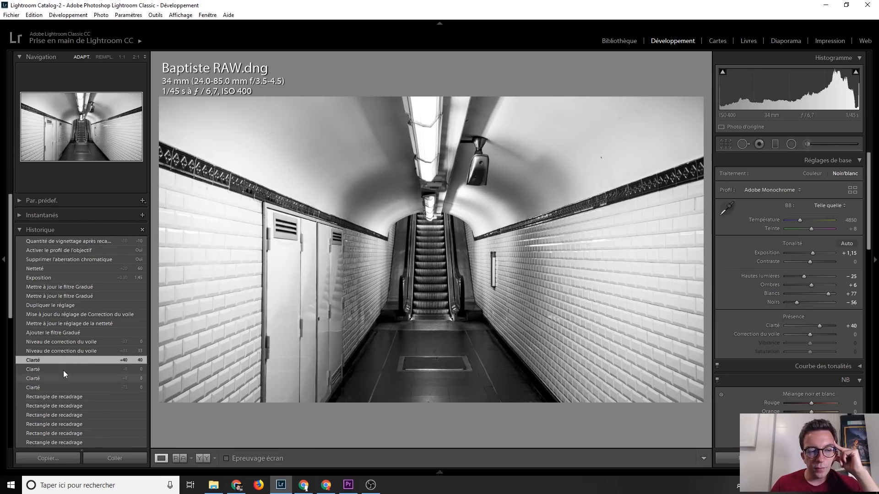
left_click(64, 387)
left_click(67, 362)
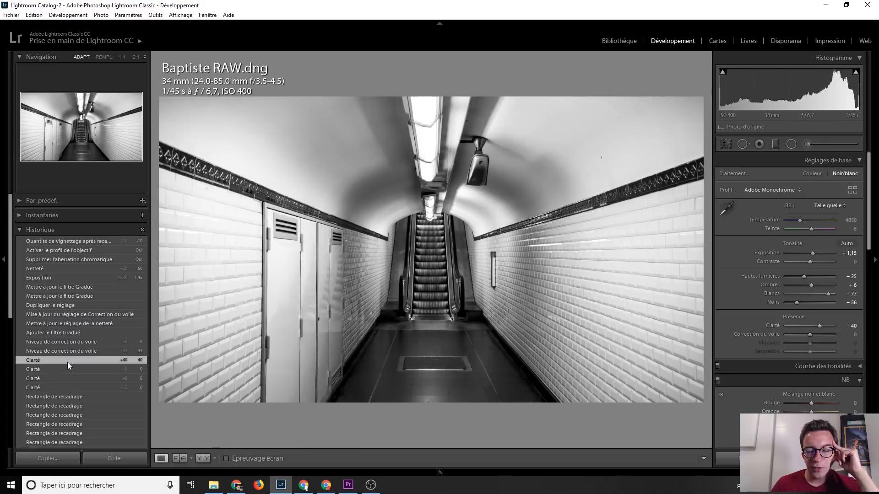
left_click(70, 397)
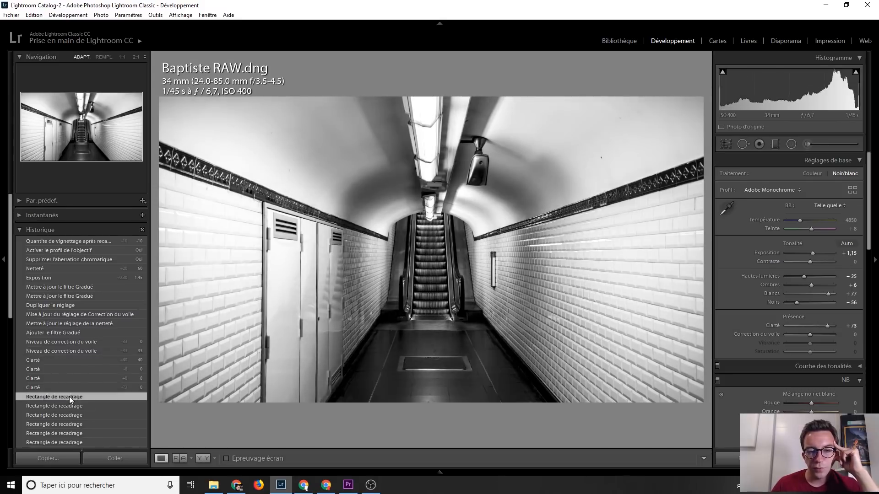
left_click(70, 360)
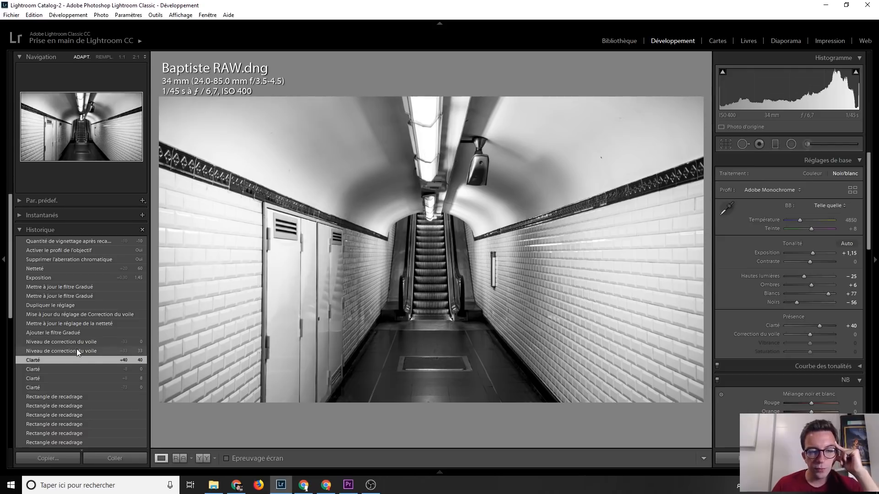
Replay the dehaze states 33 and 0 and the graduated filter states up to the latest filter update.
left_click(76, 350)
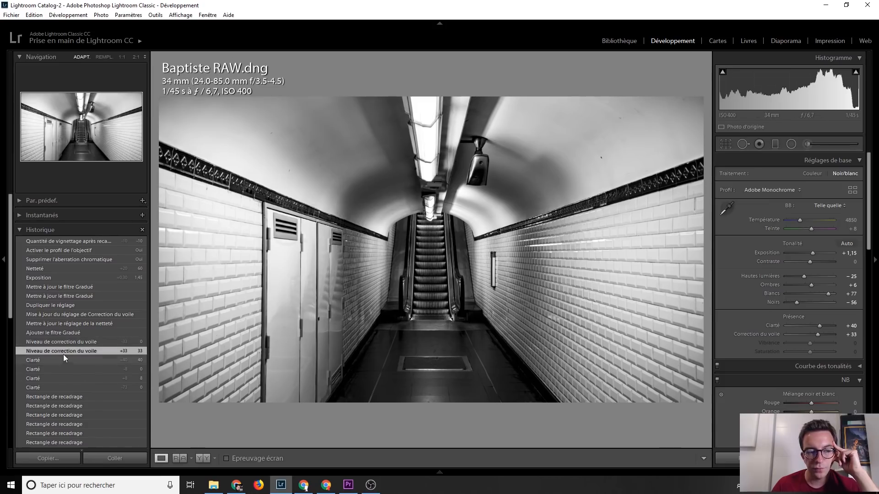
left_click(69, 343)
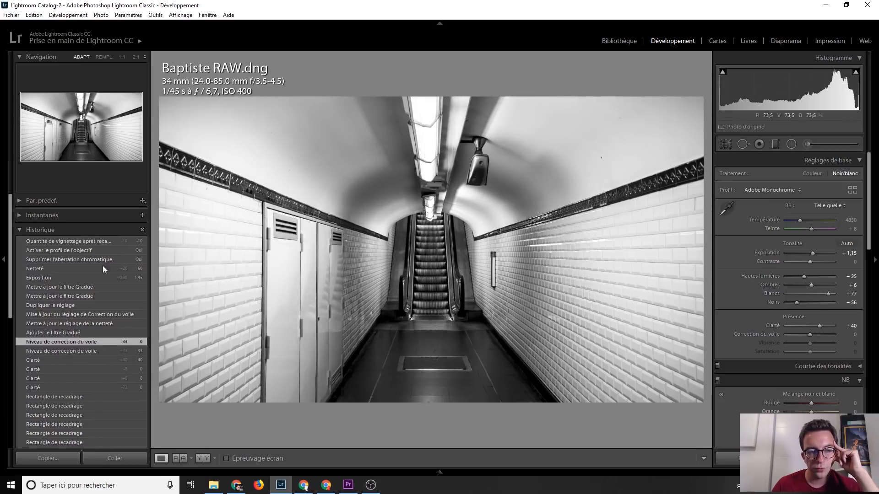
left_click(67, 333)
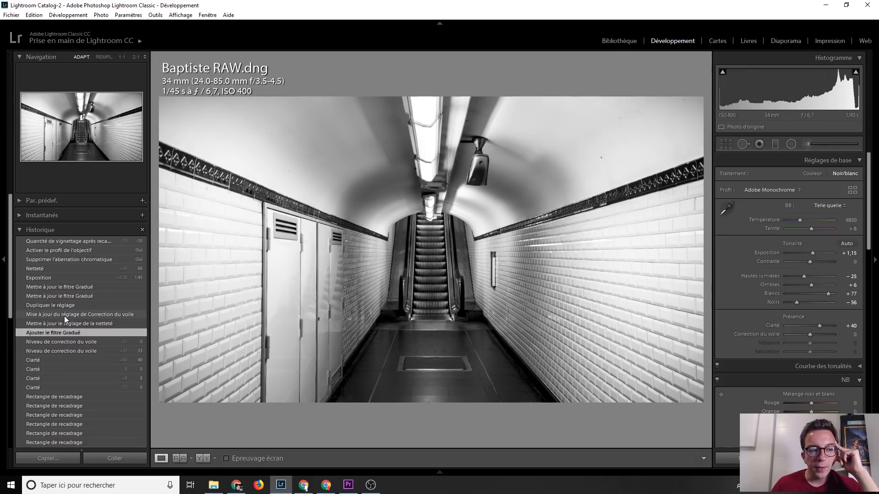
left_click(64, 316)
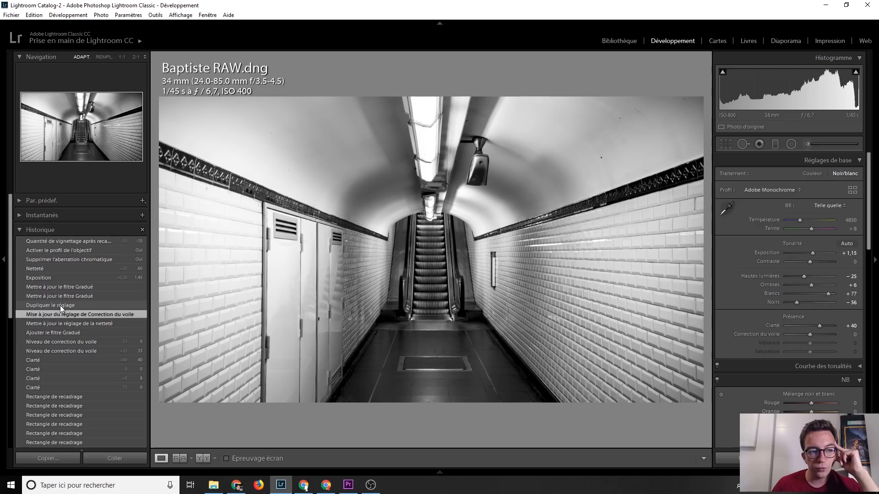
left_click(53, 288)
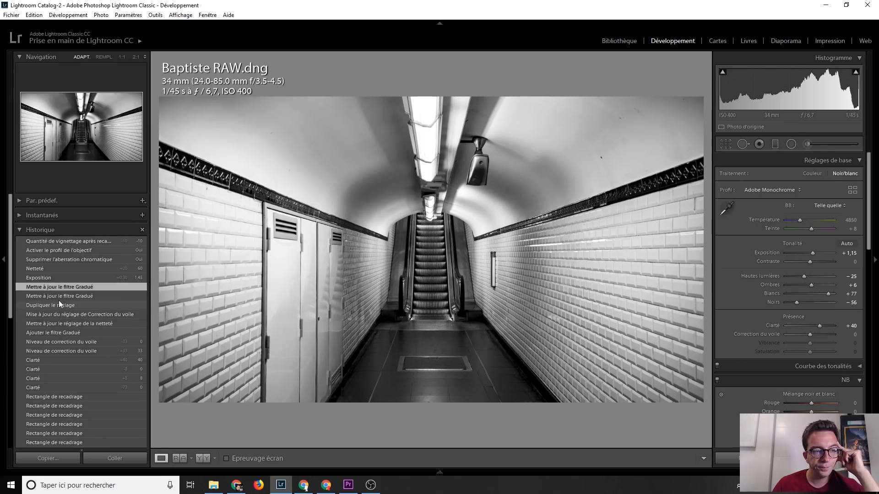
Replay the history states Exposition 1,45 and Netteté 60, ending with the final vignette of -10.
left_click(60, 278)
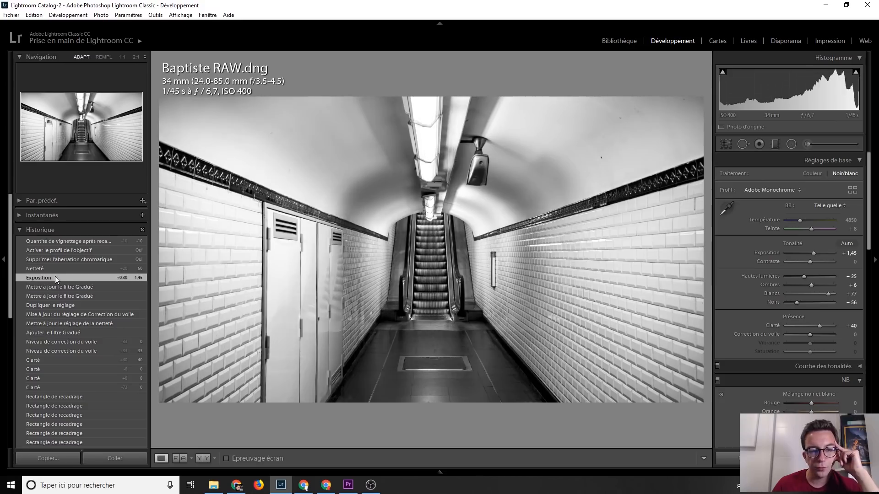
left_click(67, 269)
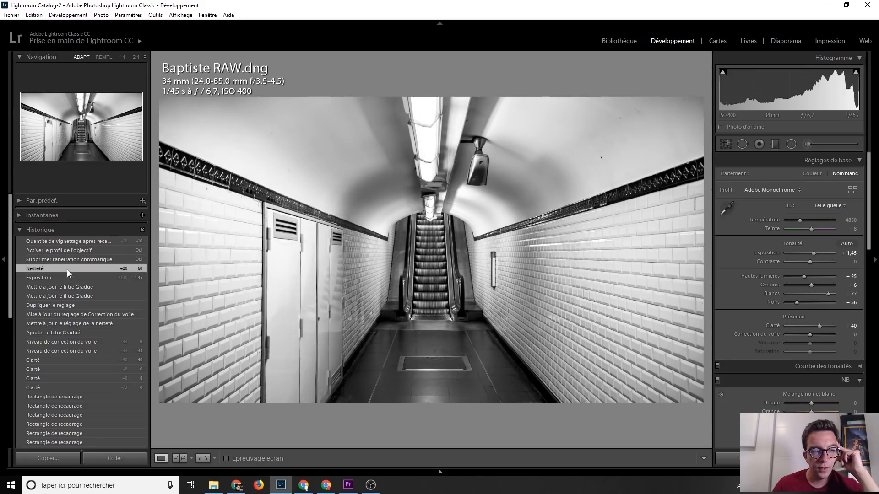
left_click(73, 241)
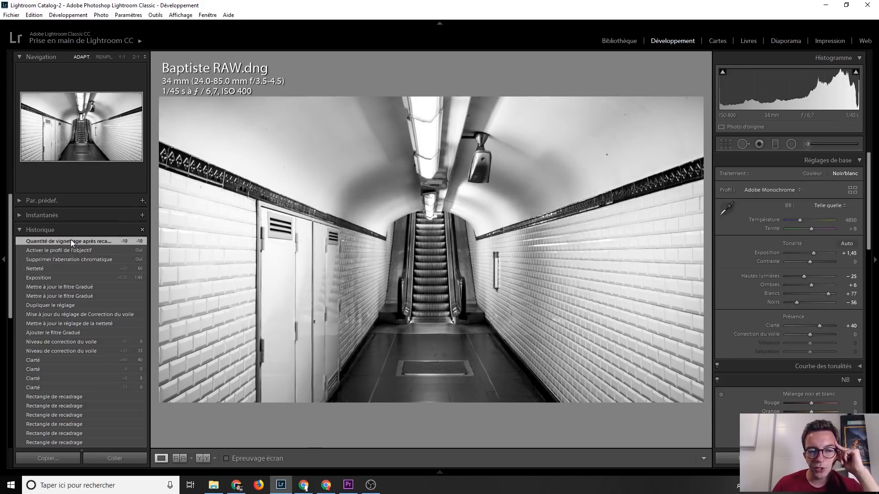
Compare the corridor RAW's final vignette state with its original import state and with the participant's JPG version.
scroll(90, 347, "down", 10)
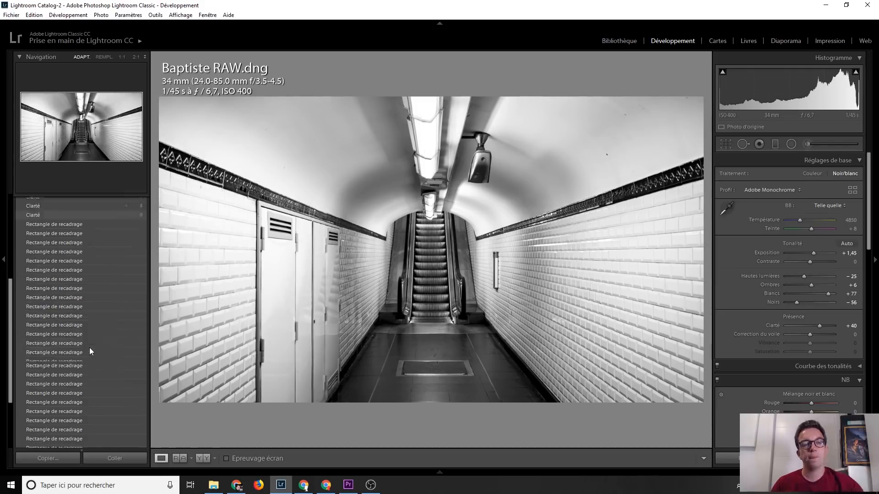
left_click(87, 425)
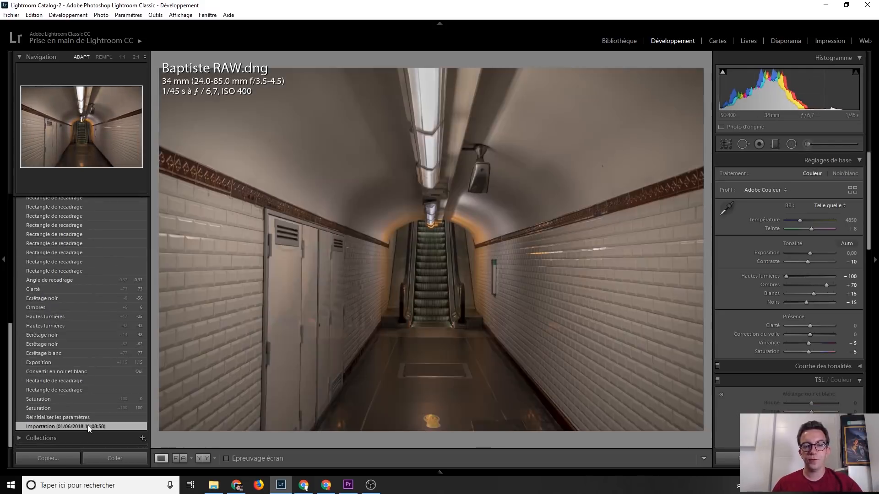
scroll(59, 328, "up", 10)
left_click(81, 242)
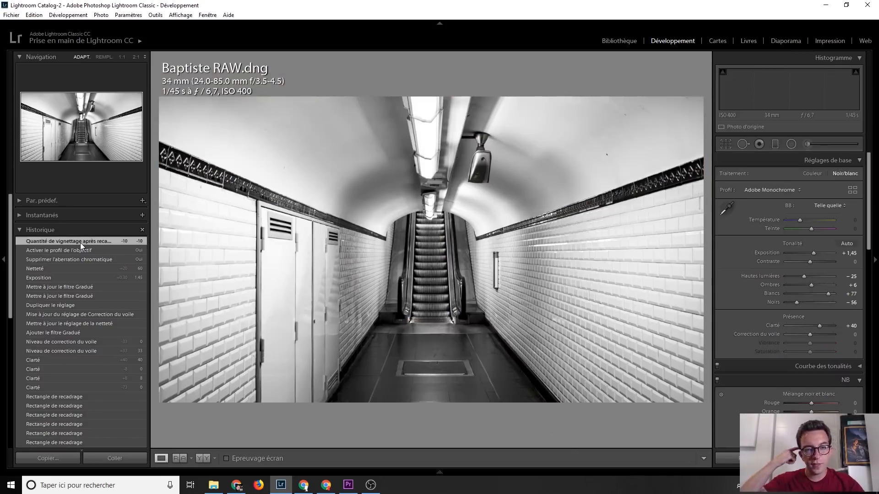
key("Right")
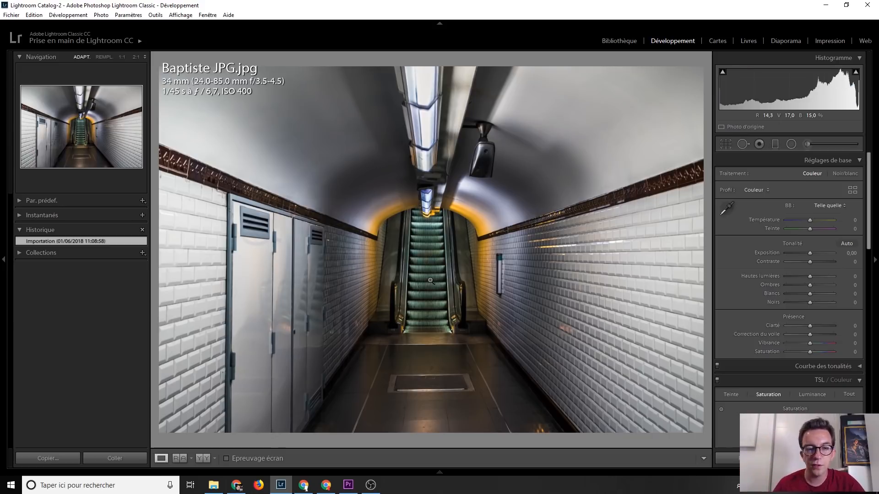
key("Right")
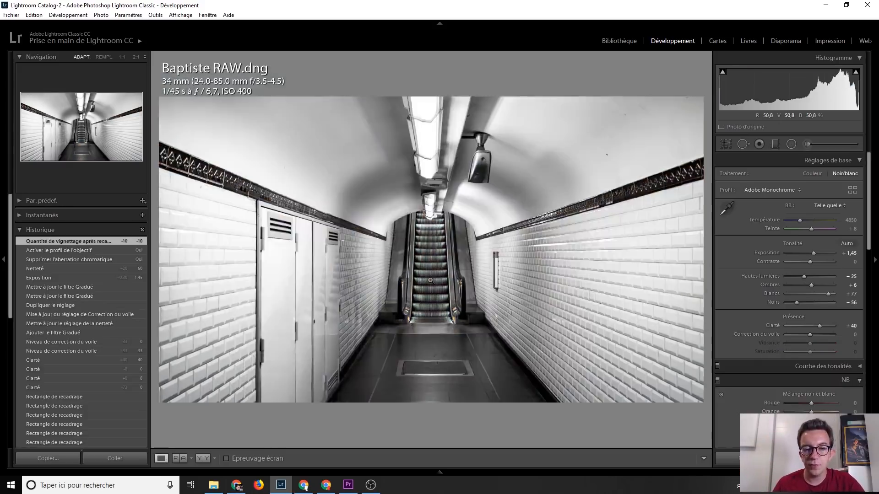
Open the coastal cliff RAW and compare its original import state with the Exposition 1,40 history state.
key("Left")
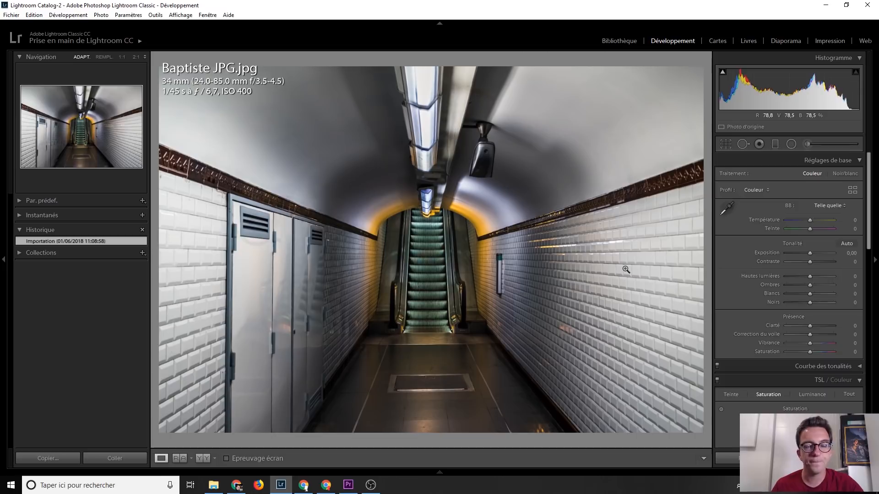
key("Right")
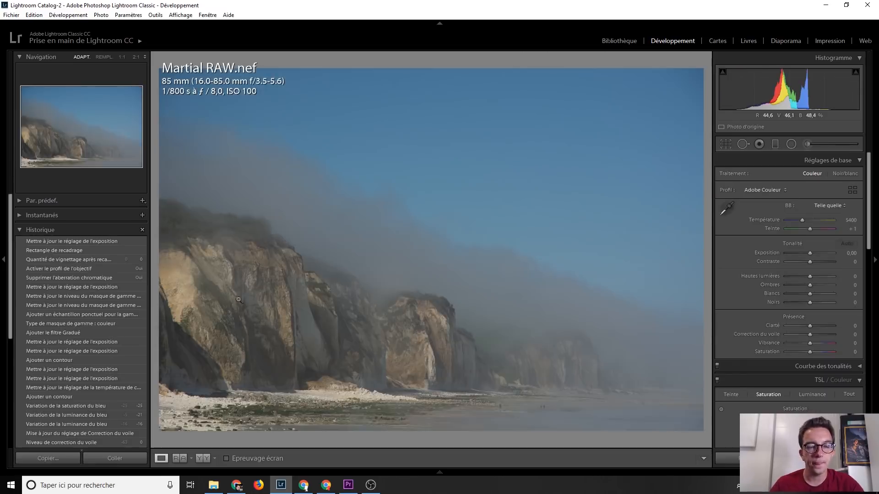
scroll(70, 323, "down", 5)
left_click(94, 423)
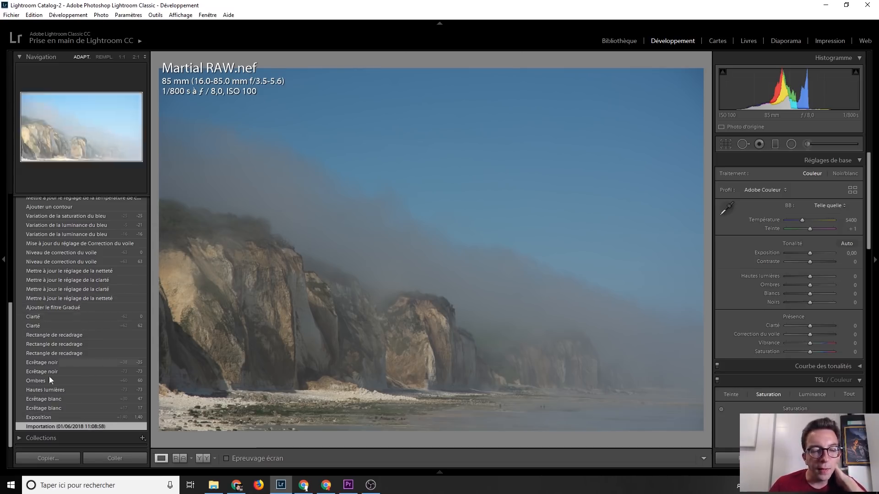
left_click(55, 419)
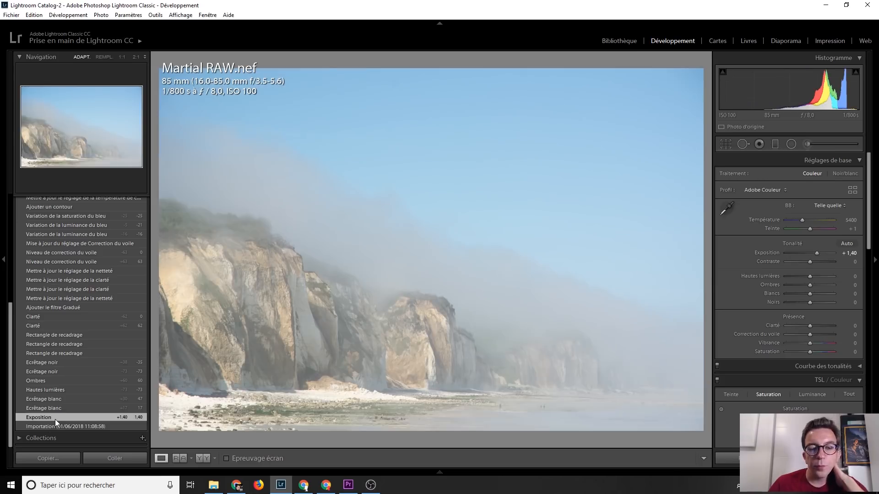
left_click(57, 427)
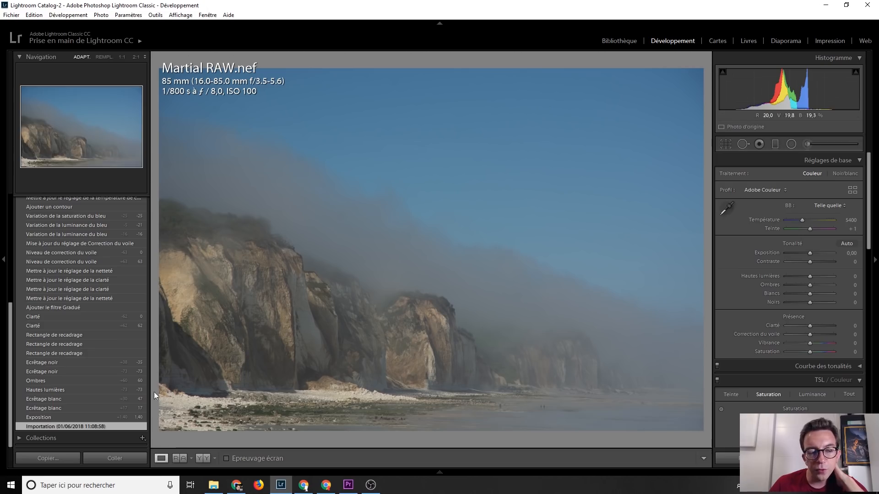
left_click(83, 414)
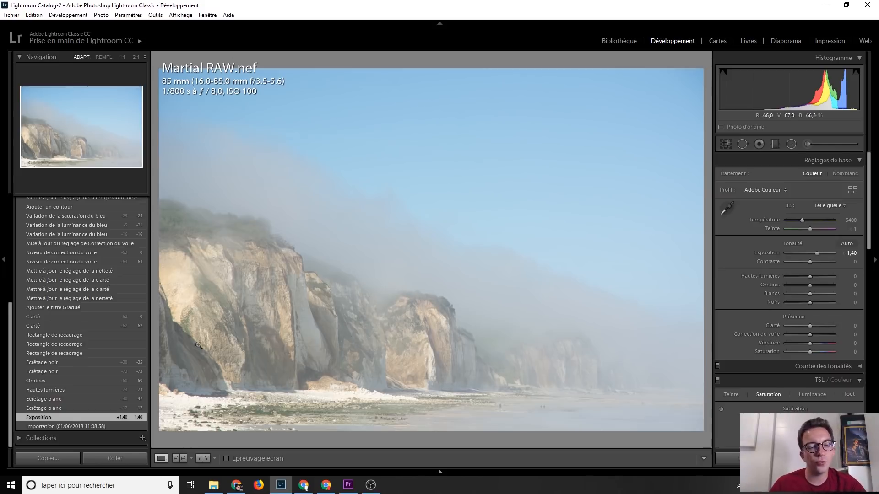
Replay the Ecrêtage noir -35 state and compare the cliff photo's first and last crop states, ending on the last crop.
left_click(70, 364)
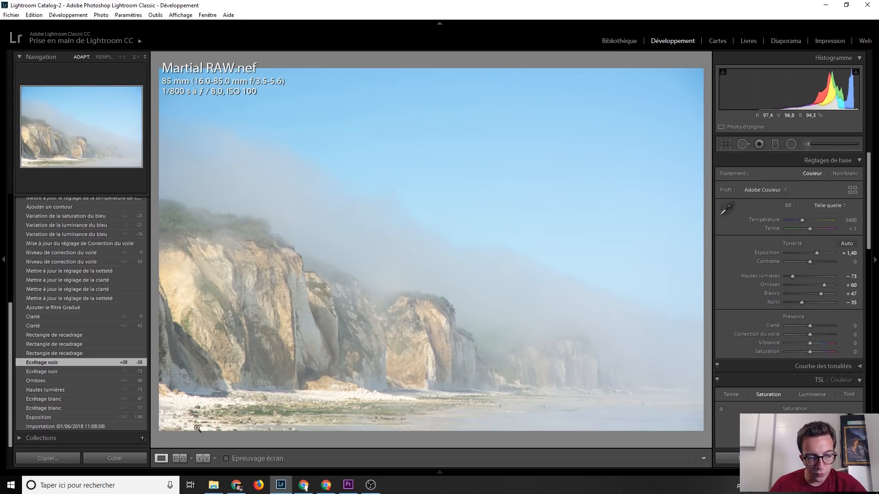
left_click(67, 335)
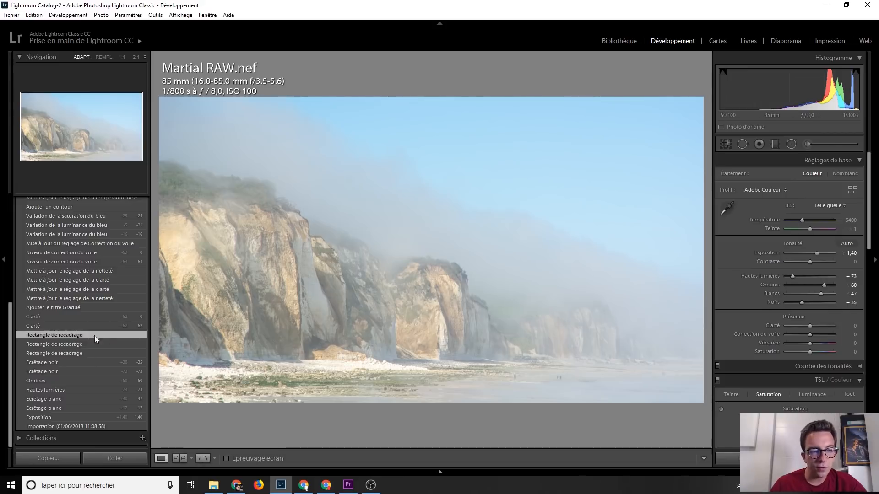
left_click(81, 353)
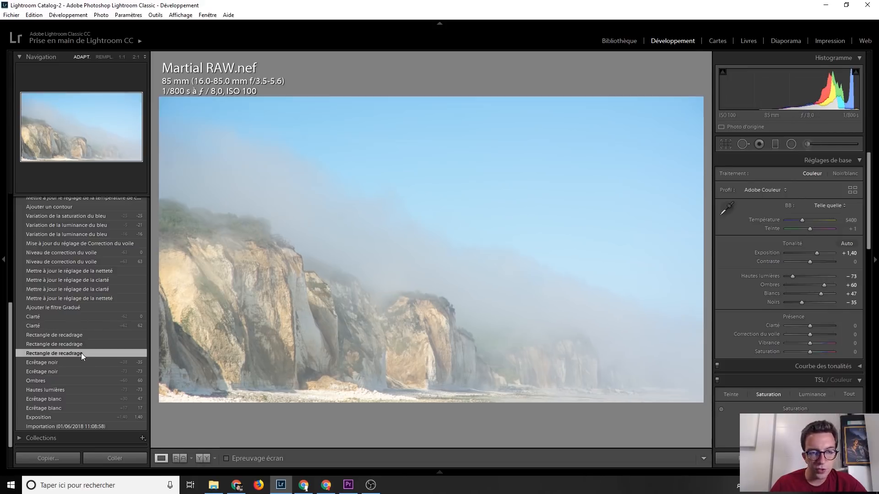
left_click(56, 335)
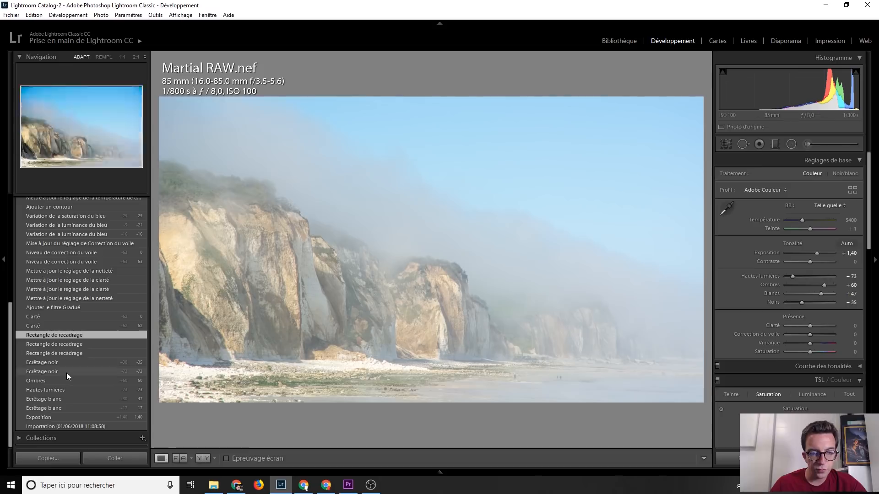
left_click(60, 353)
left_click(61, 362)
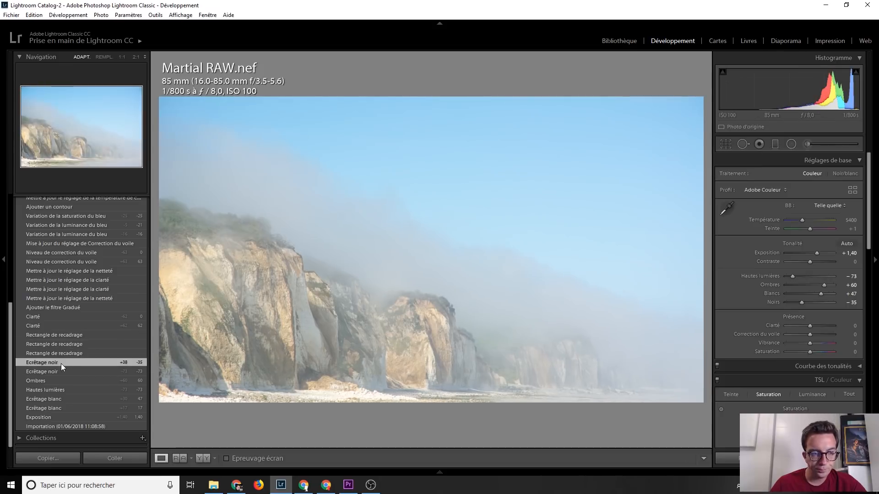
left_click(64, 337)
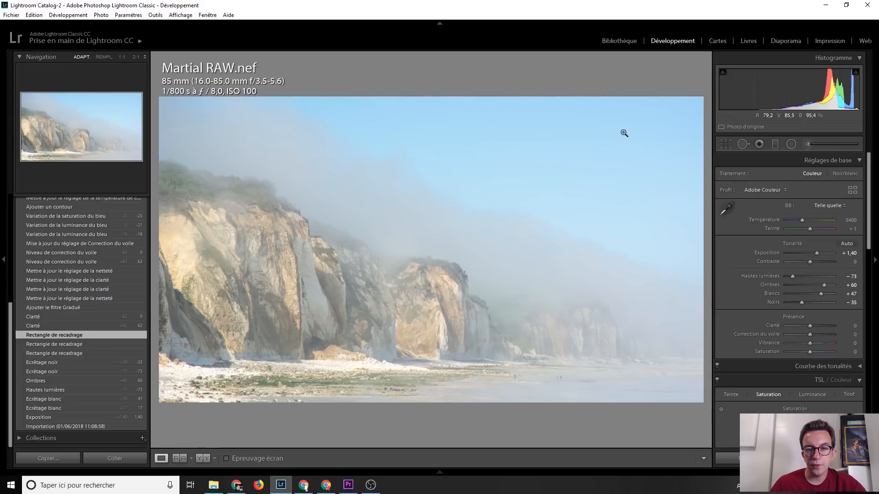
Replay the history states Clarté 62 and Clarté 0, ending on the latest graduated filter sharpness update.
left_click(65, 326)
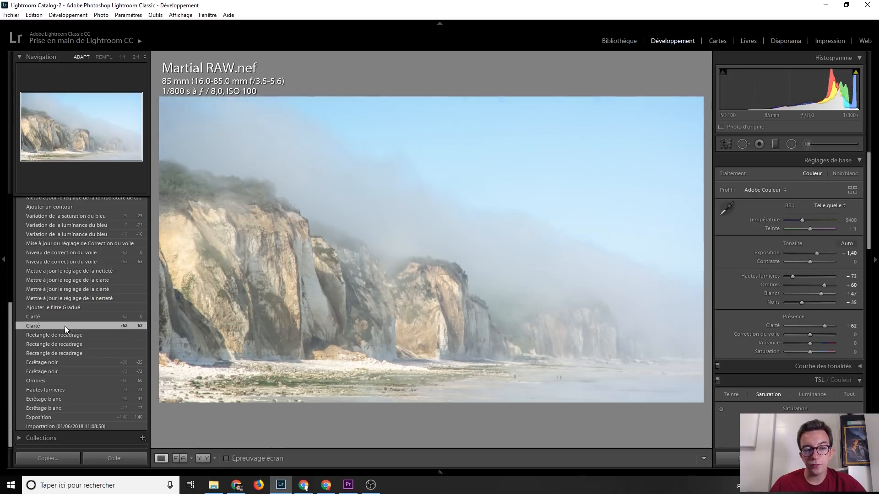
left_click(69, 317)
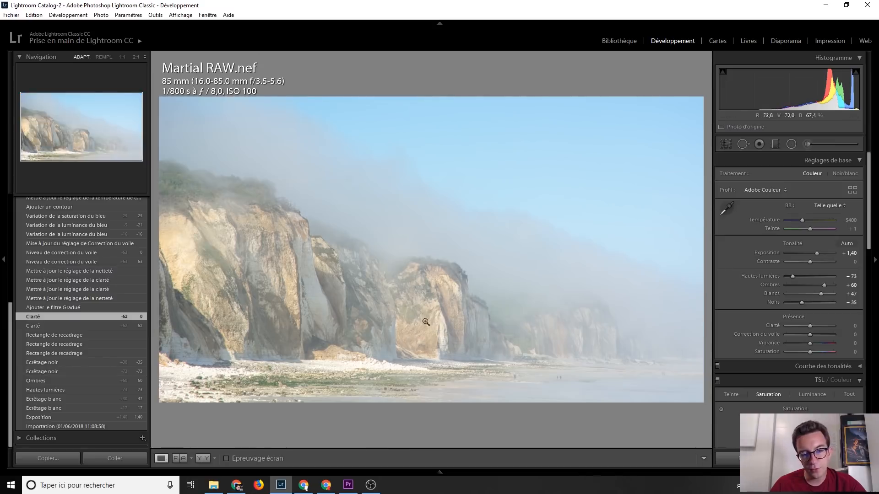
left_click(64, 271)
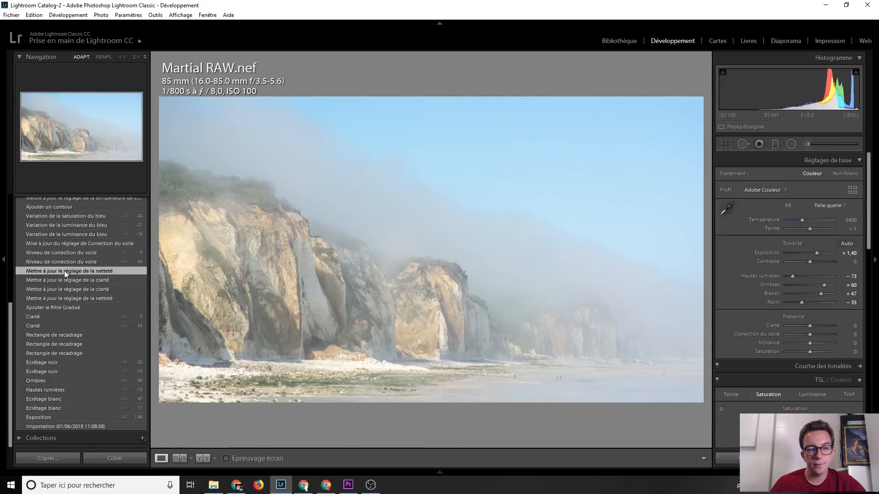
Replay the dehaze states 63 and 0 and the local dehaze update, ending on the blue saturation state of -25.
scroll(88, 301, "up", 4)
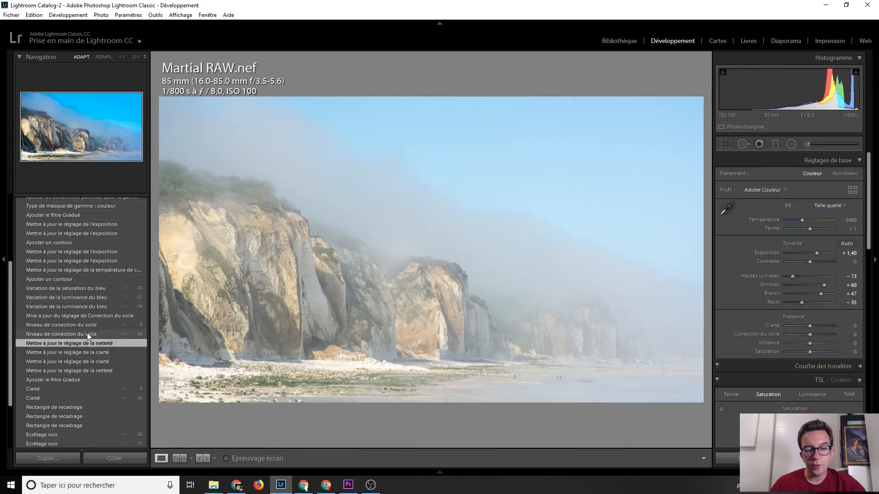
left_click(87, 333)
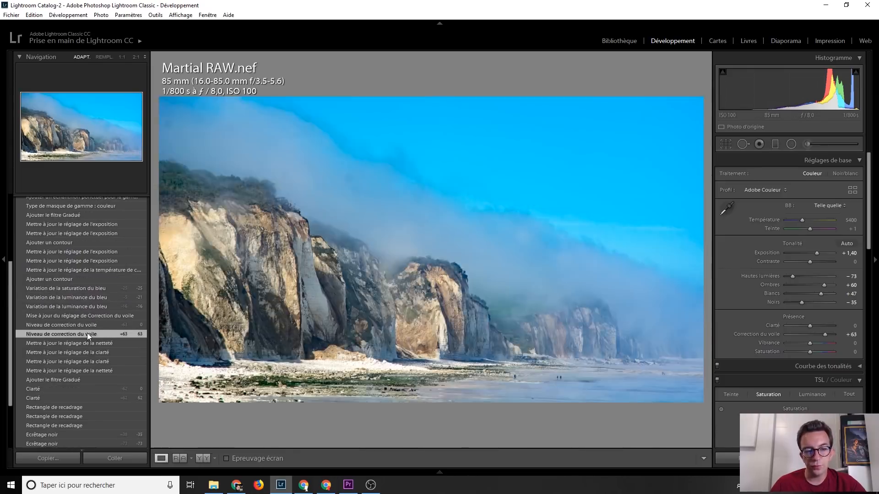
left_click(59, 324)
left_click(63, 316)
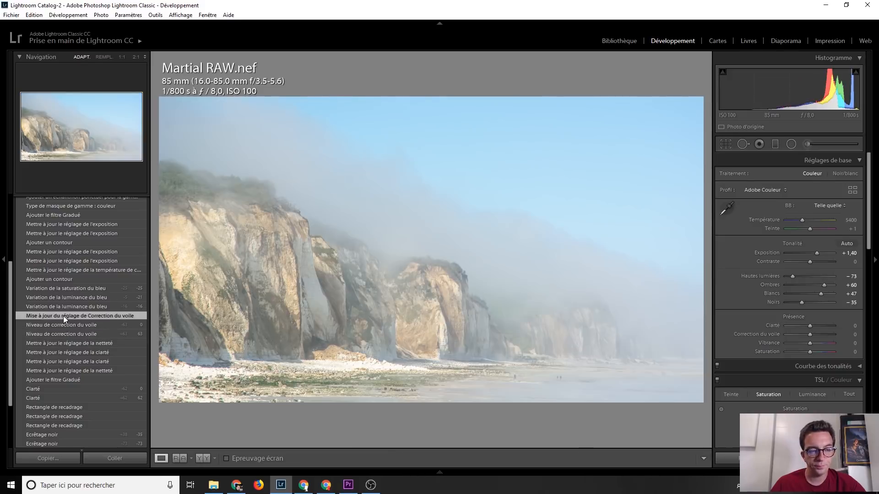
scroll(73, 315, "up", 3)
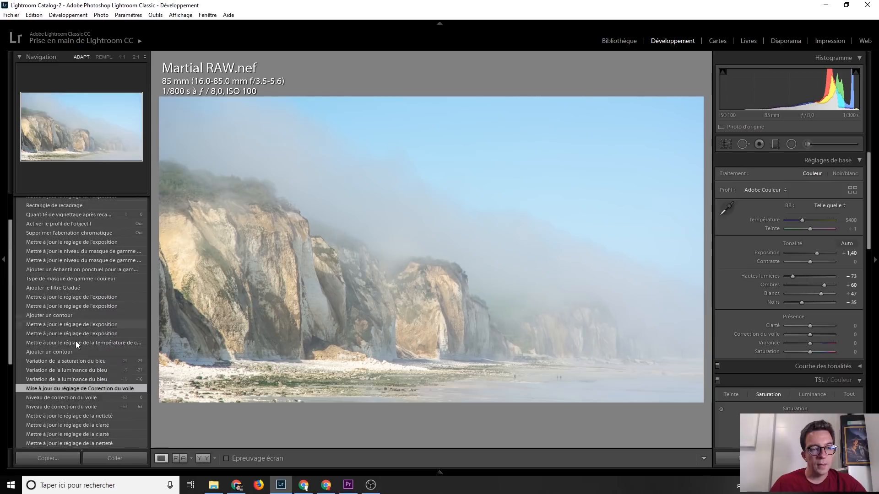
left_click(72, 361)
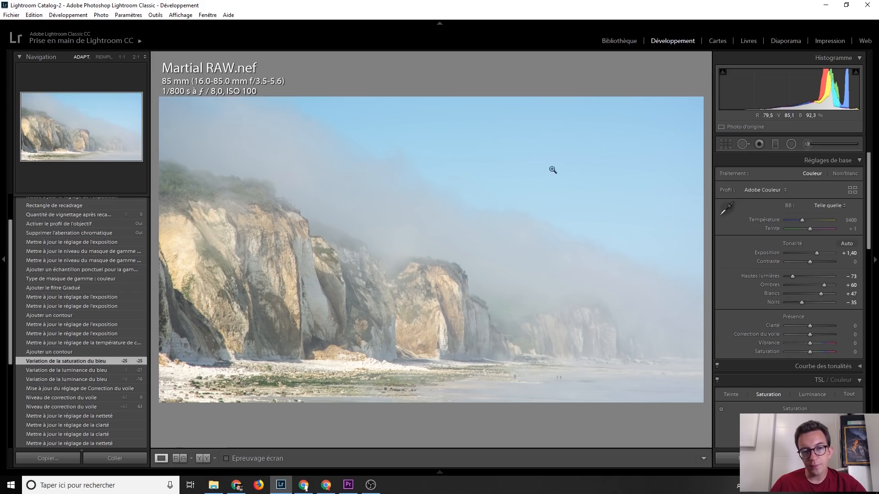
Compare the local exposure updates of the two brush masks, ending on the exposure update after the color range mask.
scroll(68, 328, "up", 2)
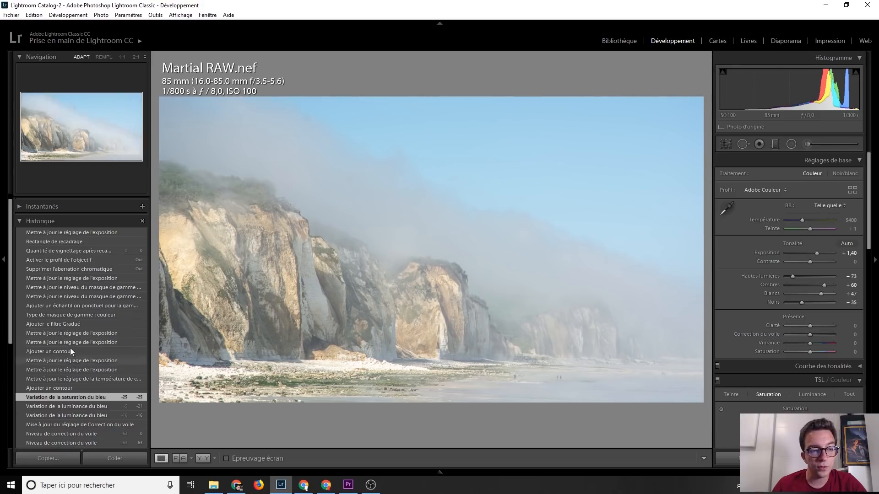
left_click(70, 333)
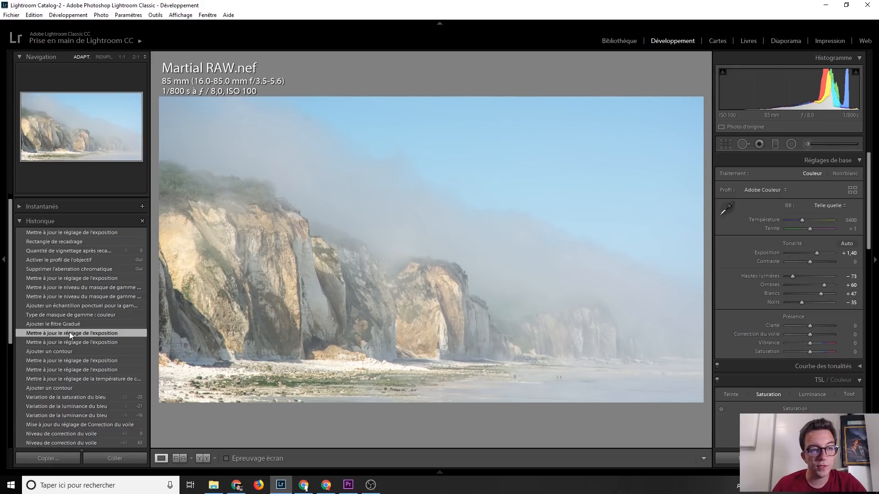
left_click(74, 359)
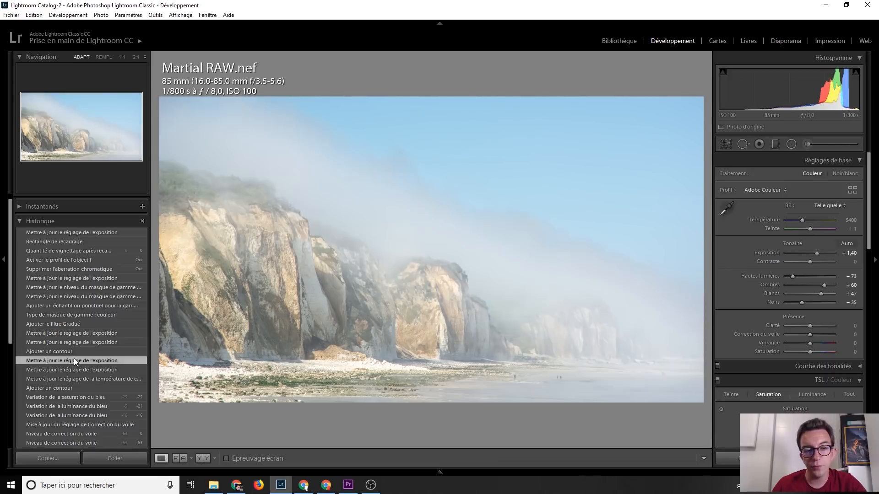
left_click(71, 334)
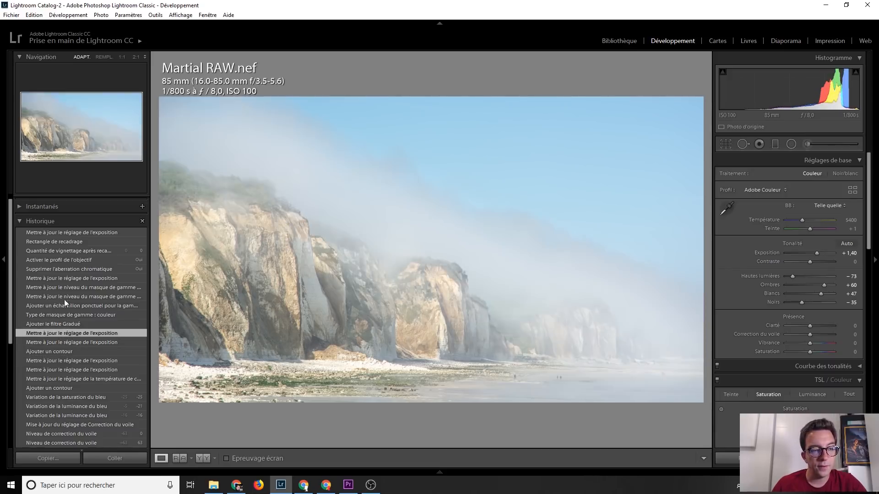
left_click(65, 280)
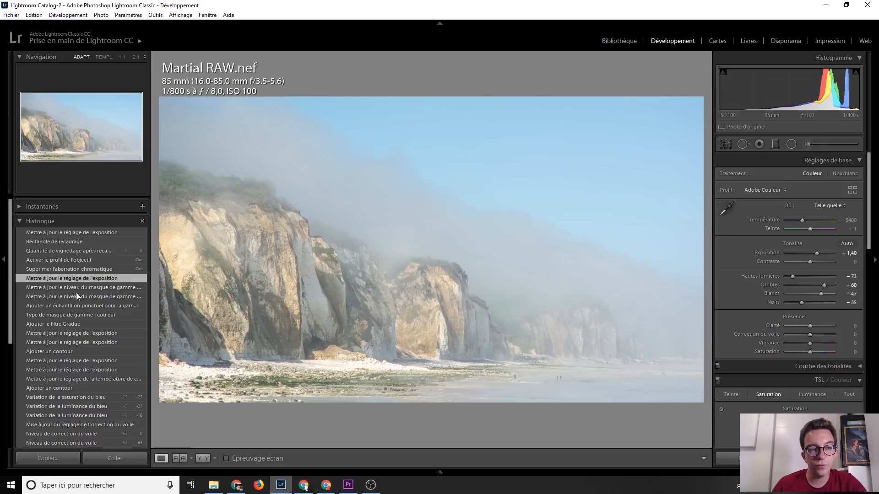
Compare the chromatic aberration removal state with the lens profile activation state, ending on the lens profile.
left_click(73, 269)
left_click(70, 260)
left_click(73, 267)
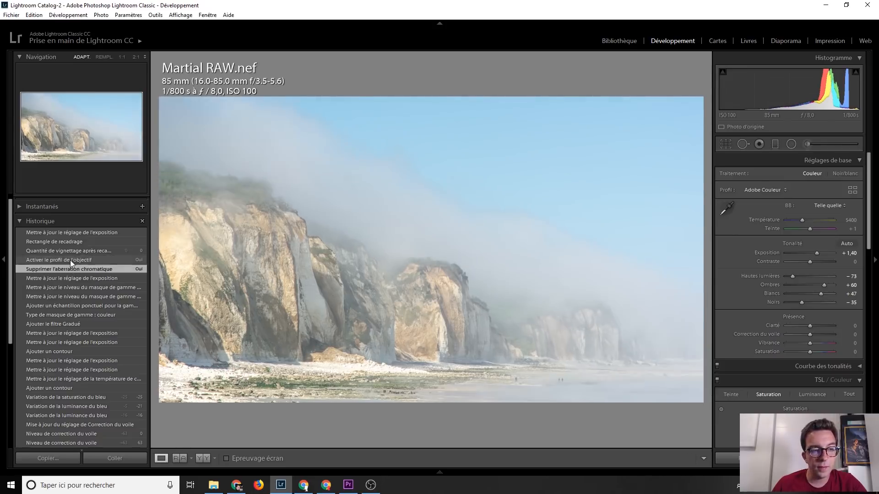
left_click(72, 261)
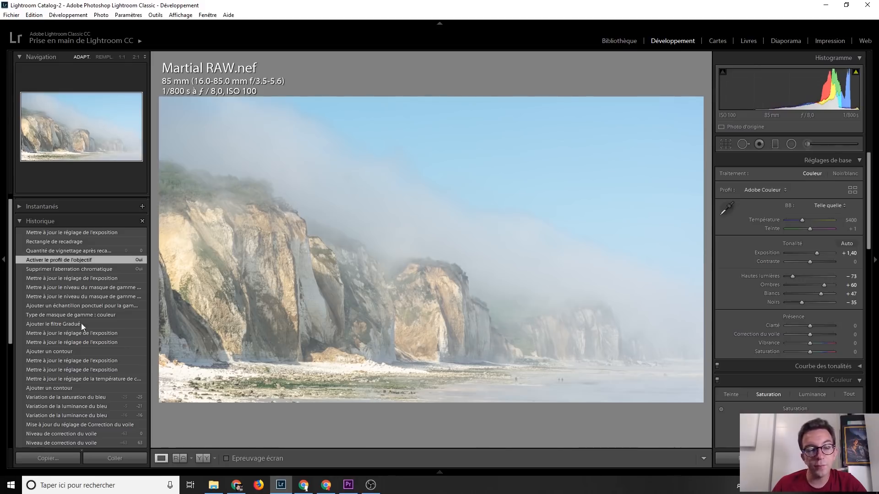
Inspect the area covered by the adjustment brush mask over the fog with its overlay, and close the brush.
left_click(809, 143)
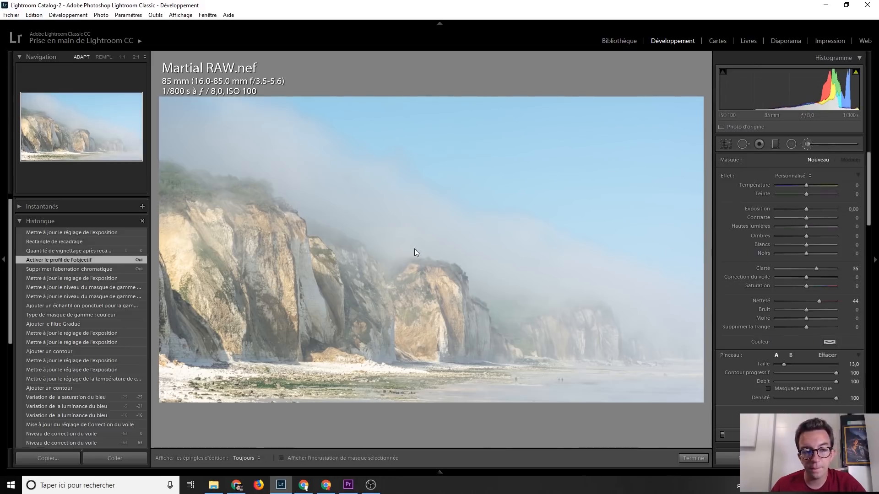
left_click(178, 139)
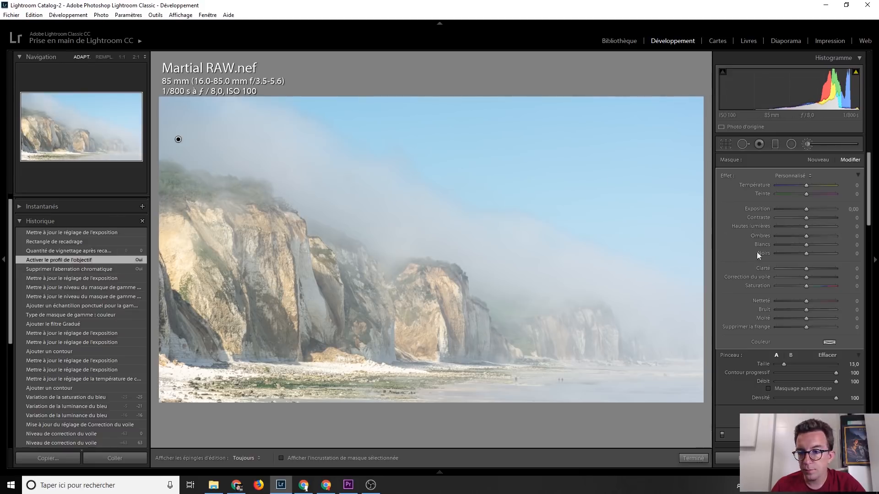
scroll(749, 213, "down", 5)
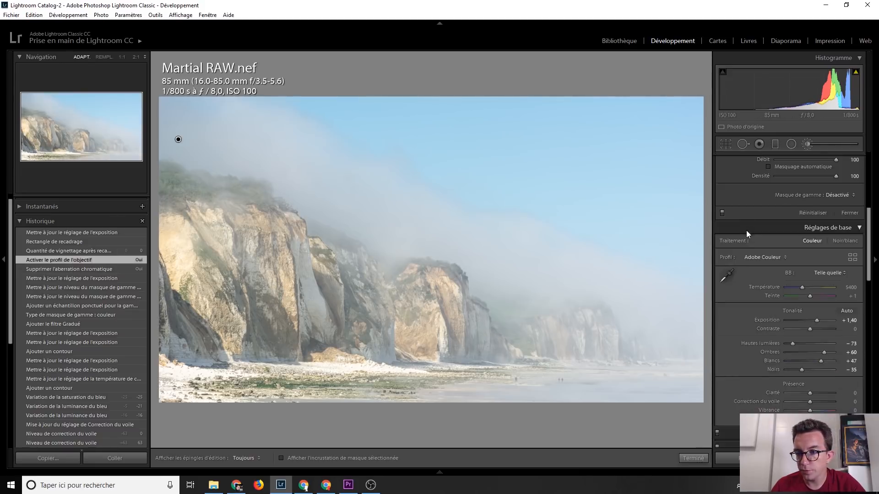
scroll(754, 298, "down", 2)
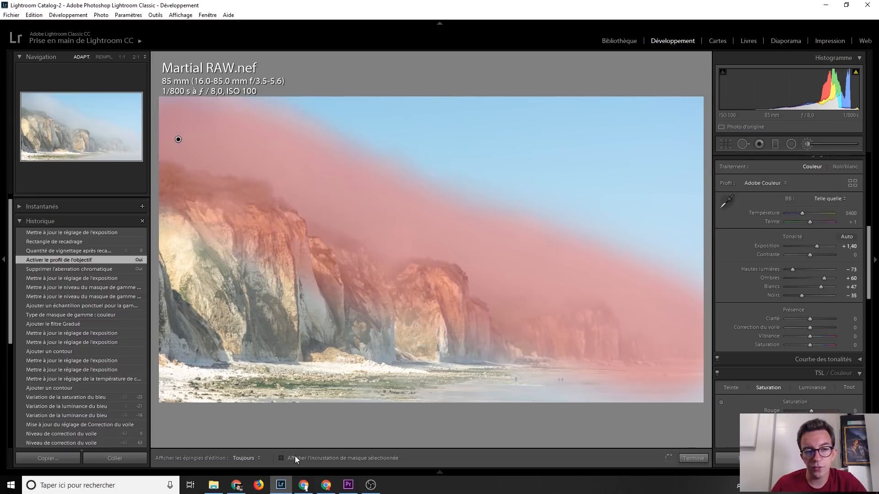
left_click(295, 458)
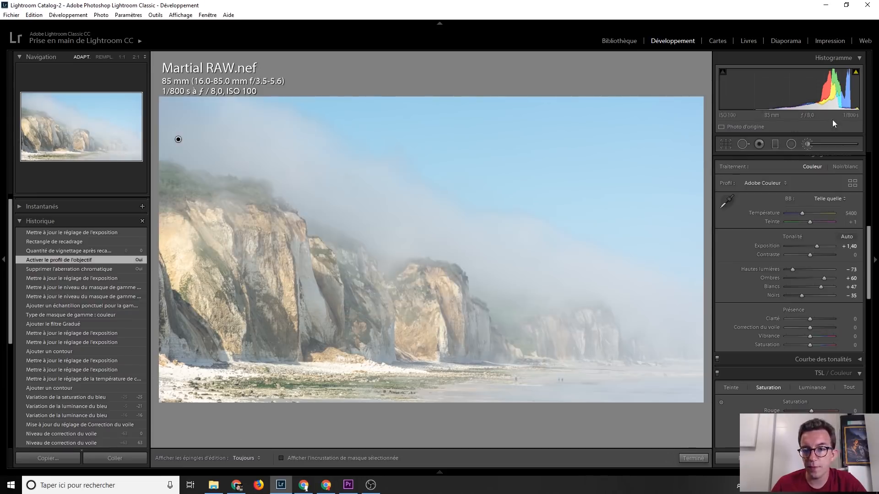
left_click(825, 151)
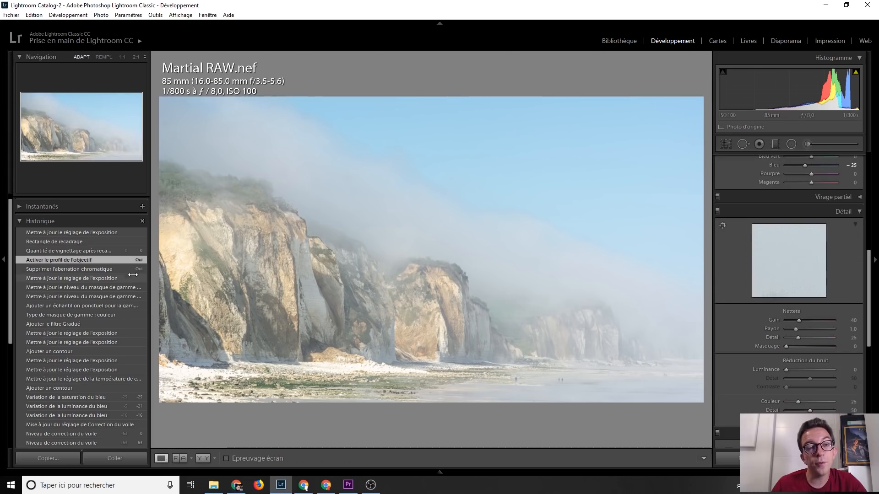
View the cliff photo at its most recent history state, the final exposure update.
scroll(87, 299, "up", 1)
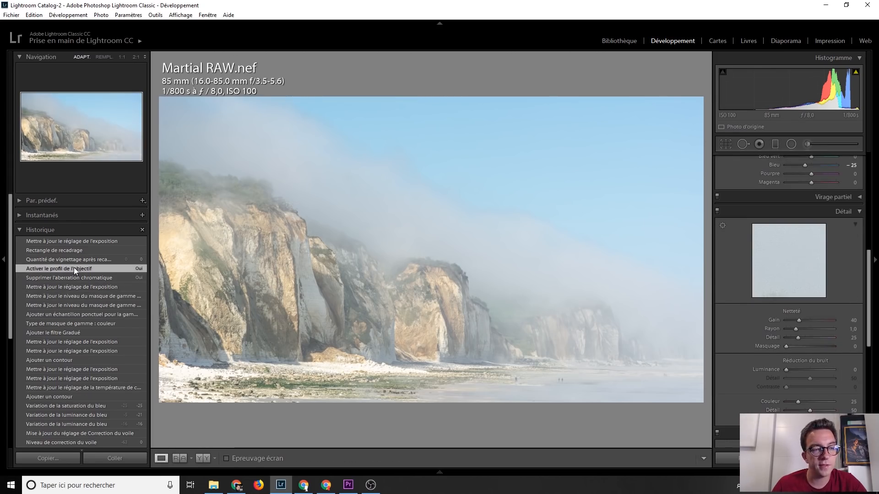
left_click(73, 242)
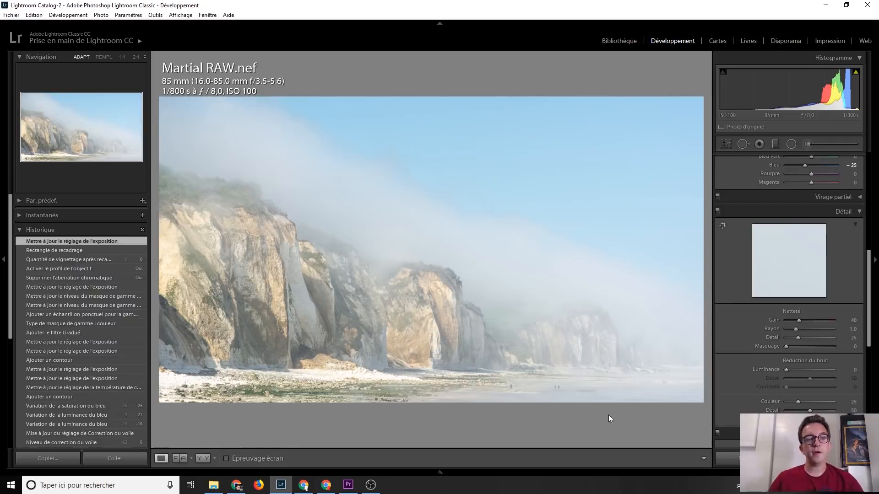
Compare the cliff RAW photo's import state with its most recent history state, the final exposure update.
scroll(81, 378, "down", 5)
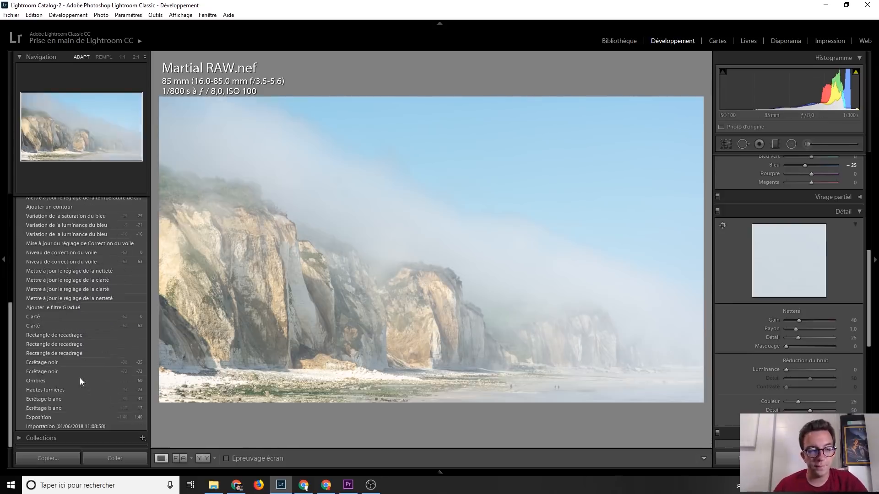
left_click(83, 427)
scroll(69, 338, "up", 10)
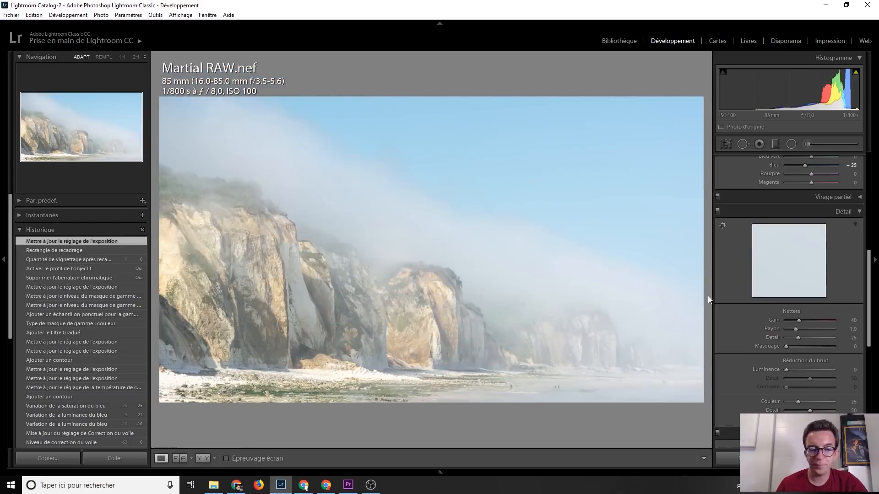
Compare the cliff photo's finished RAW edit with its matching JPG version, ending on the JPG.
key("Right")
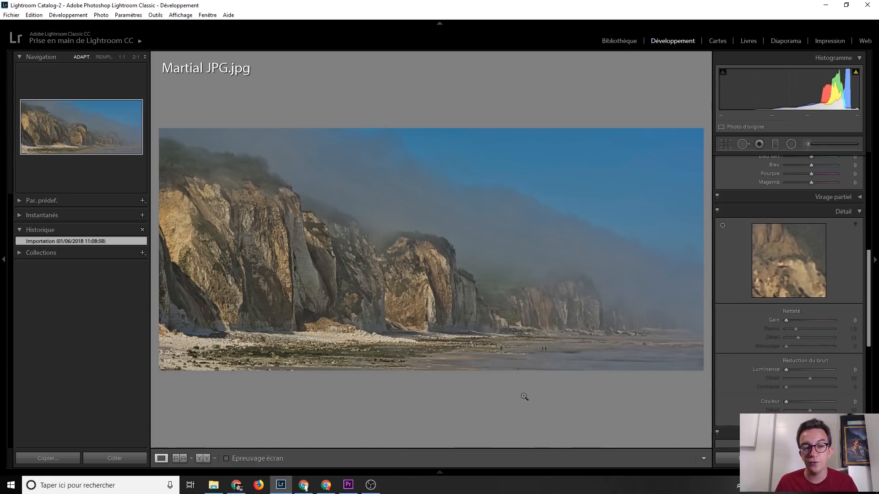
key("Right")
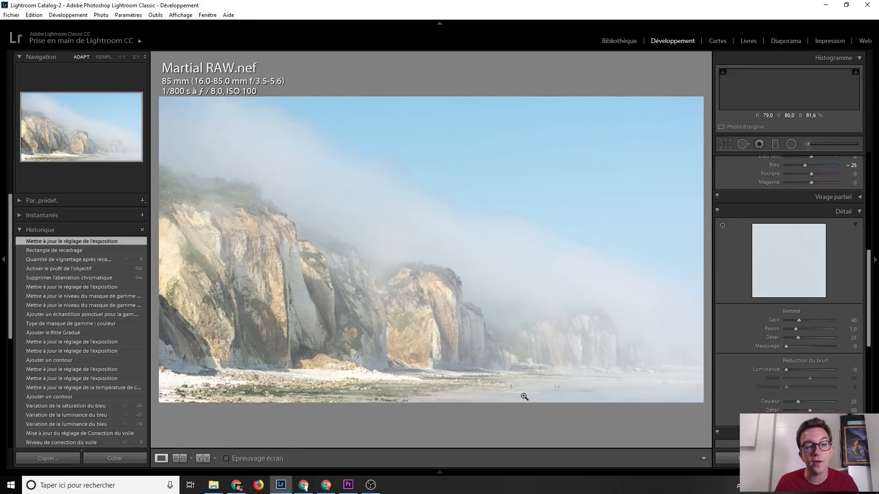
key("Left")
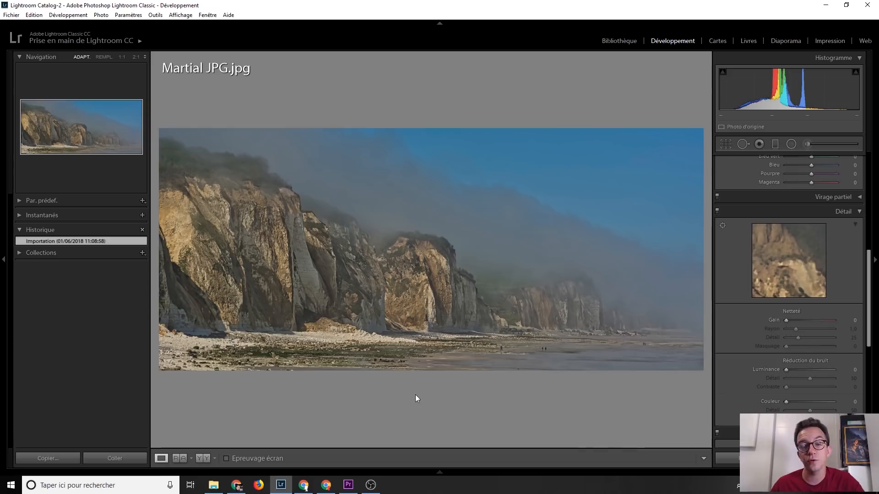
Open the butterfly RAW photo at the history state where clarity is reset to 0, and review its basic settings.
key("Right")
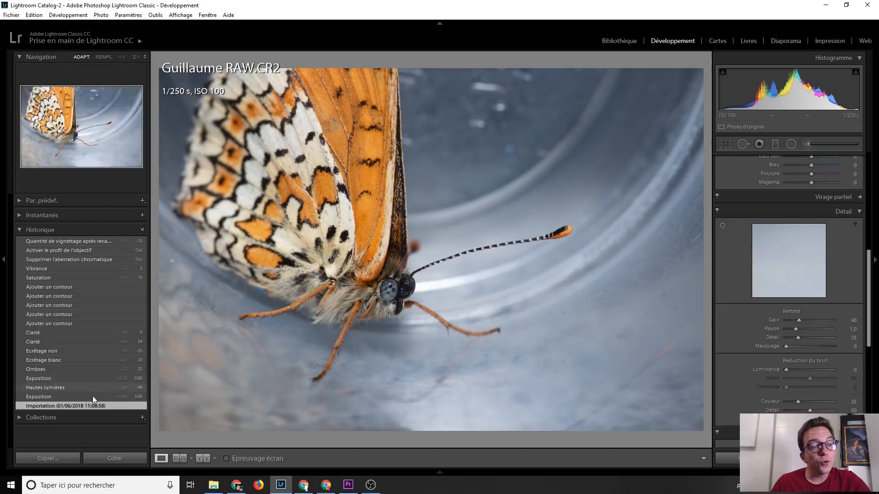
left_click(73, 333)
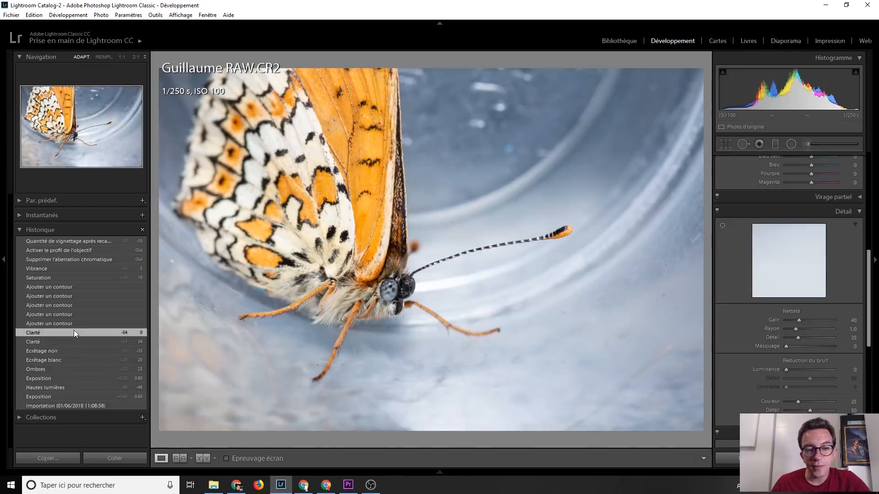
scroll(740, 252, "up", 10)
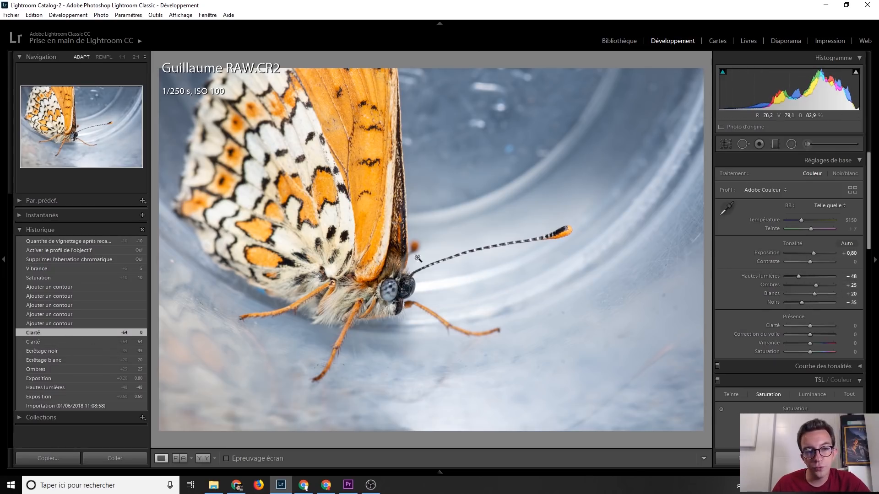
View the butterfly's last brush stroke state, inspect the settings of the adjustment brush mask near its head, and close the brush.
left_click(67, 285)
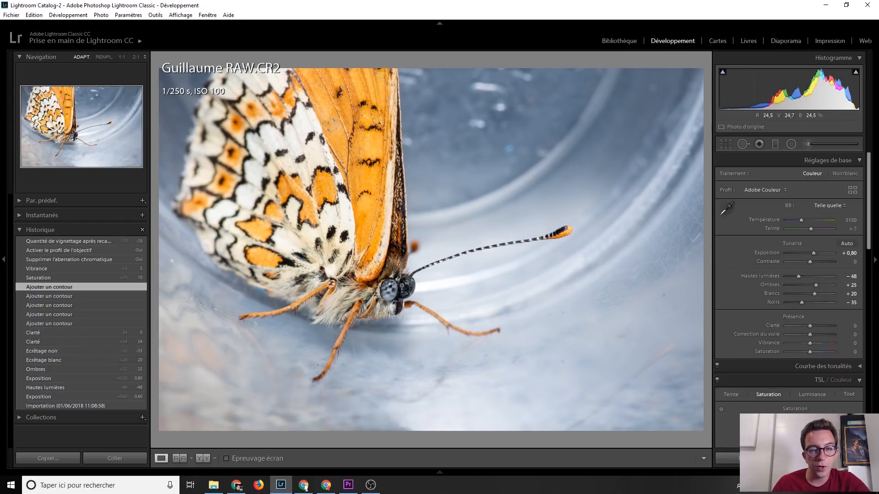
left_click(811, 145)
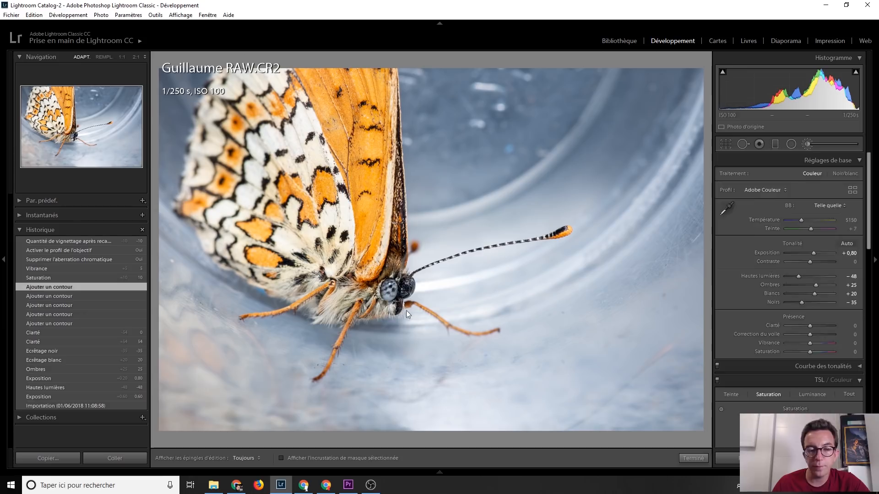
left_click(359, 287)
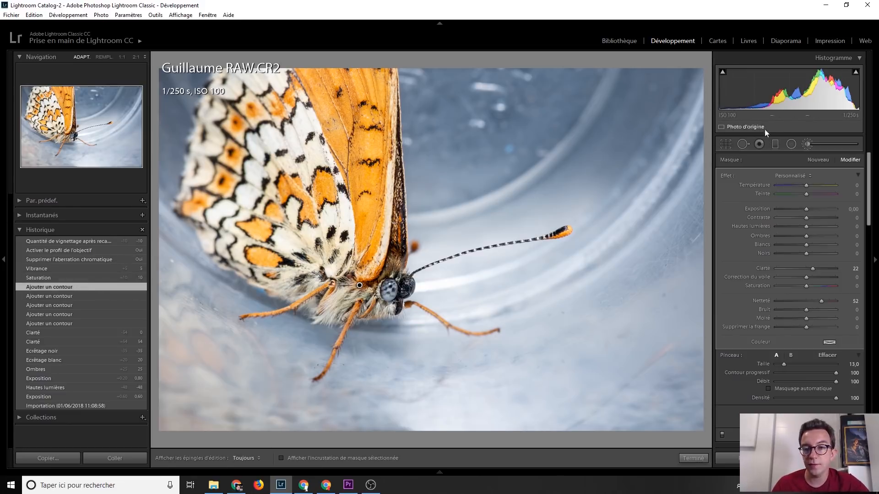
left_click(812, 143)
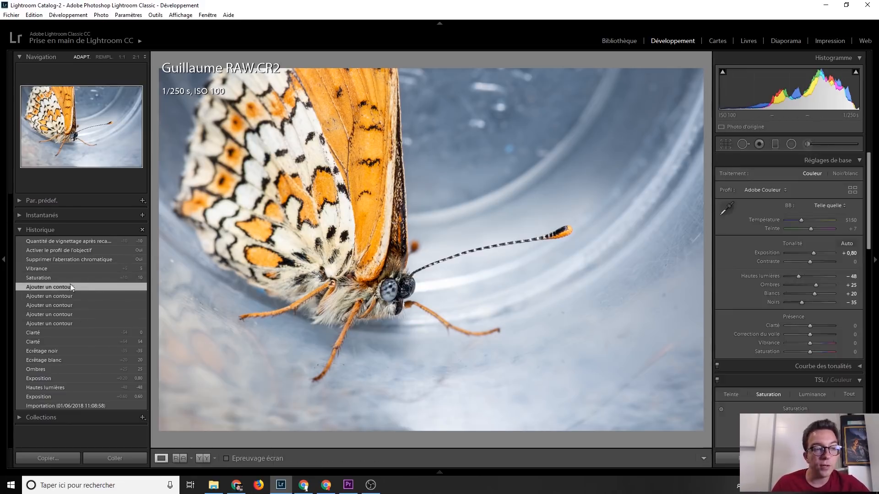
View the butterfly's vibrance and vignetting states, and compare the import state with the final vignetting state.
left_click(72, 268)
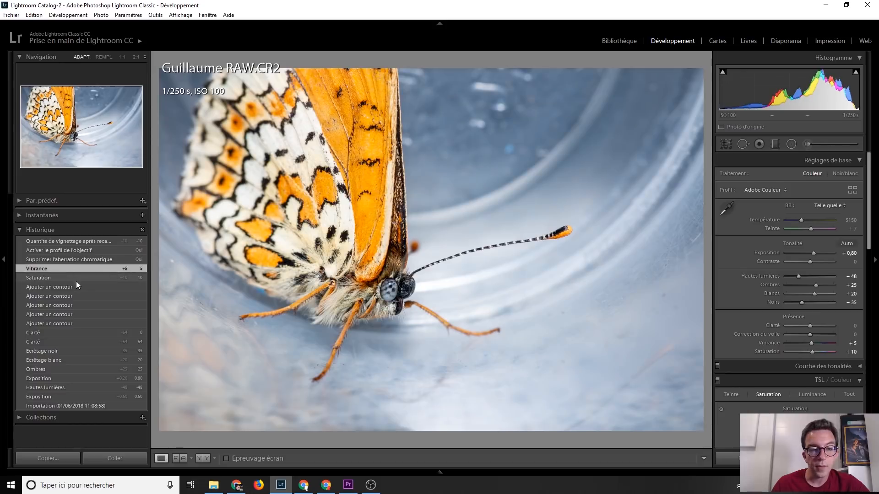
left_click(75, 243)
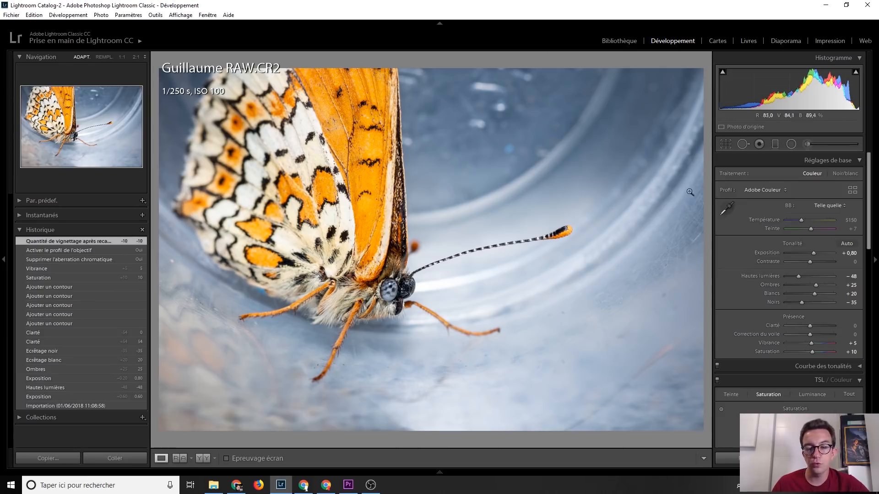
left_click(74, 408)
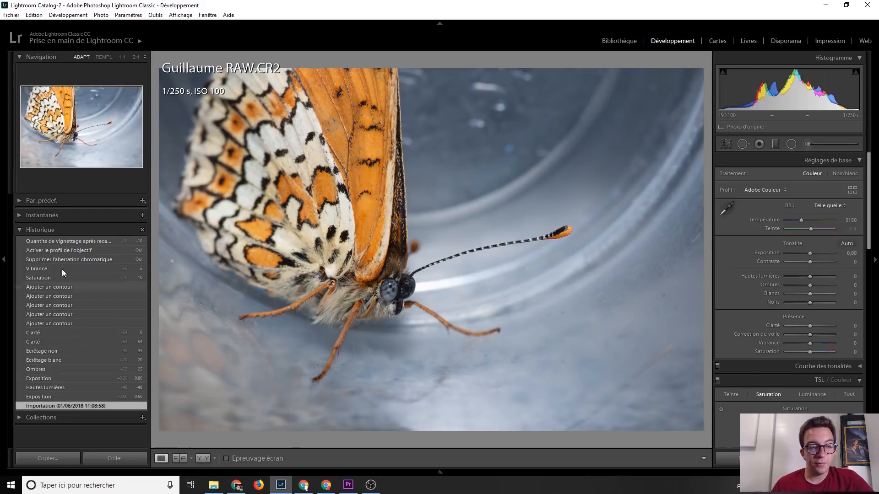
left_click(70, 240)
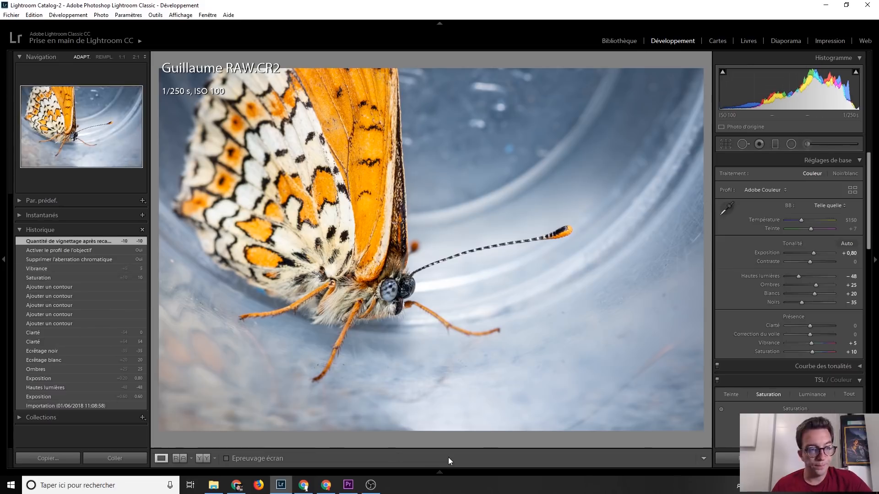
Examine the butterfly JPG's head at 1:1, return to the full view, and compare the JPG with the RAW edit.
key("Right")
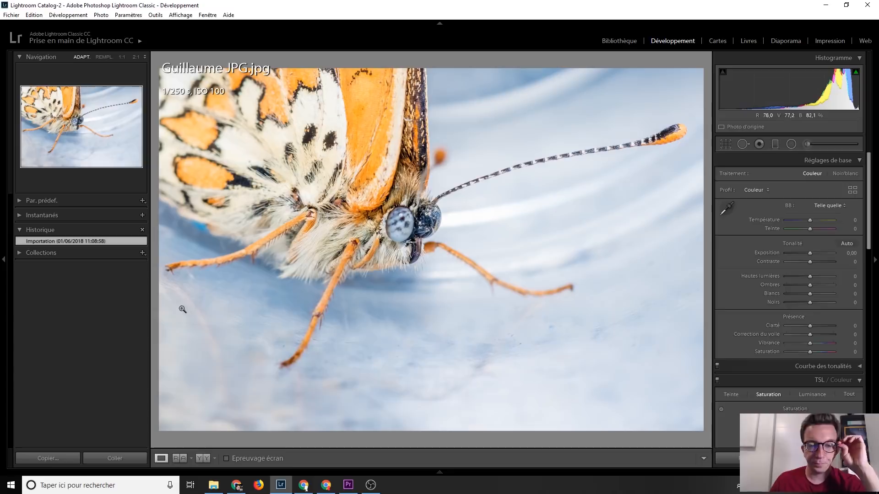
left_click(426, 220)
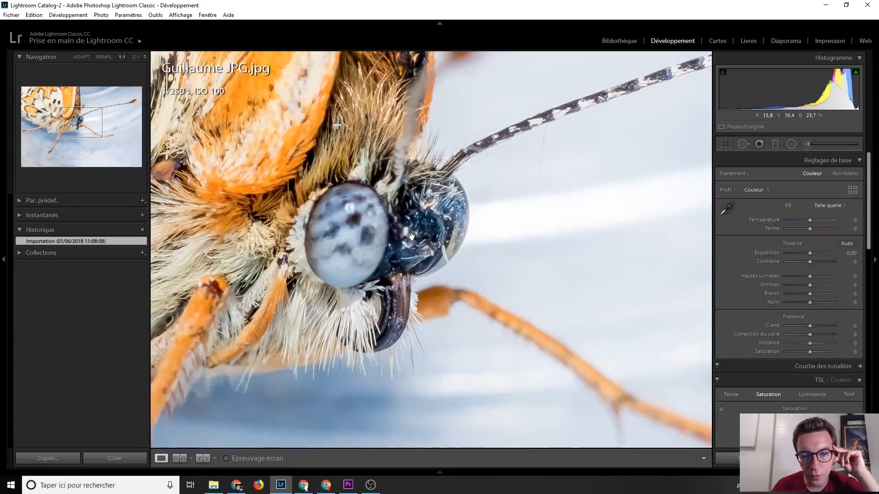
left_click(412, 235)
left_click(414, 227)
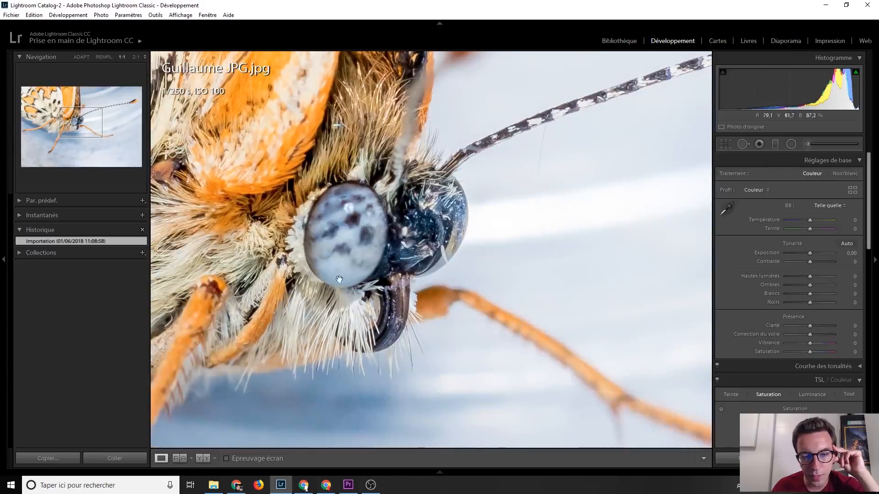
left_click(409, 250)
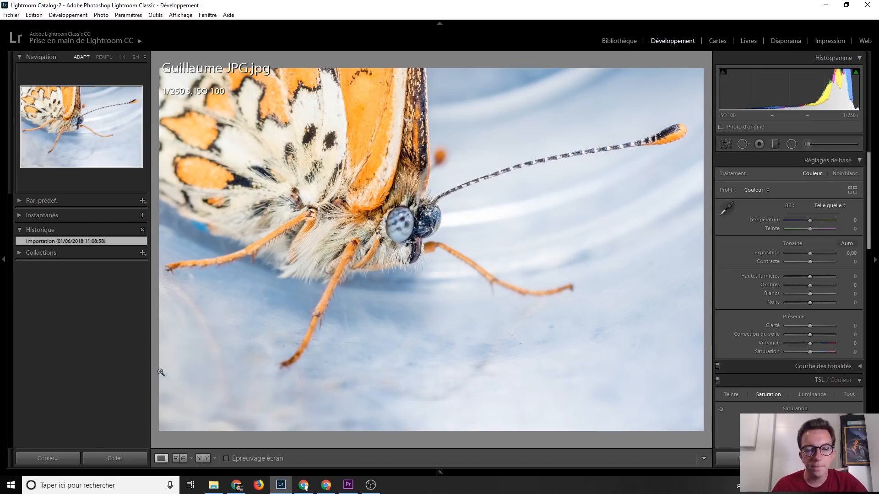
key("Right")
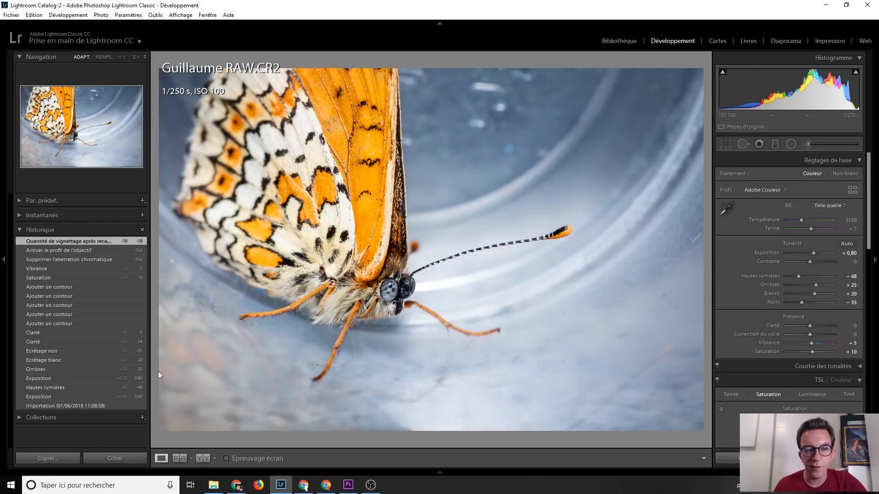
key("Left")
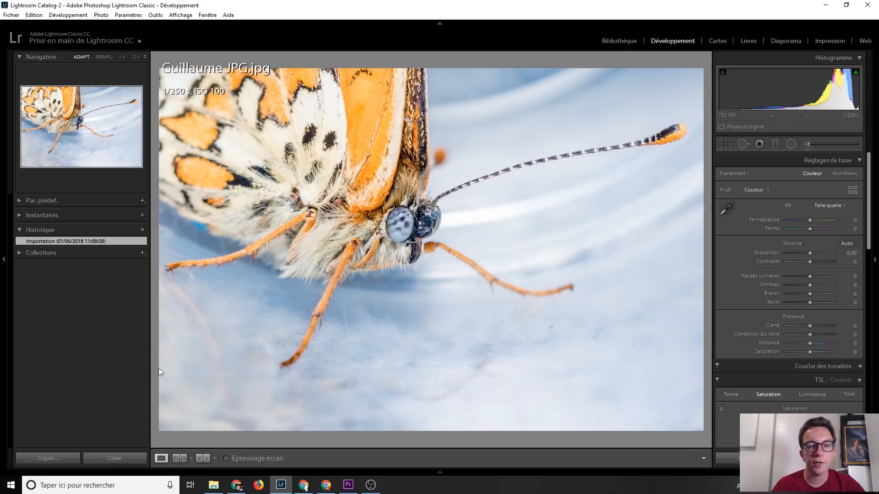
Open the snowy mountain RAW photo and replay its black-and-white conversion, first exposure, highlights and black clipping history states.
key("Left")
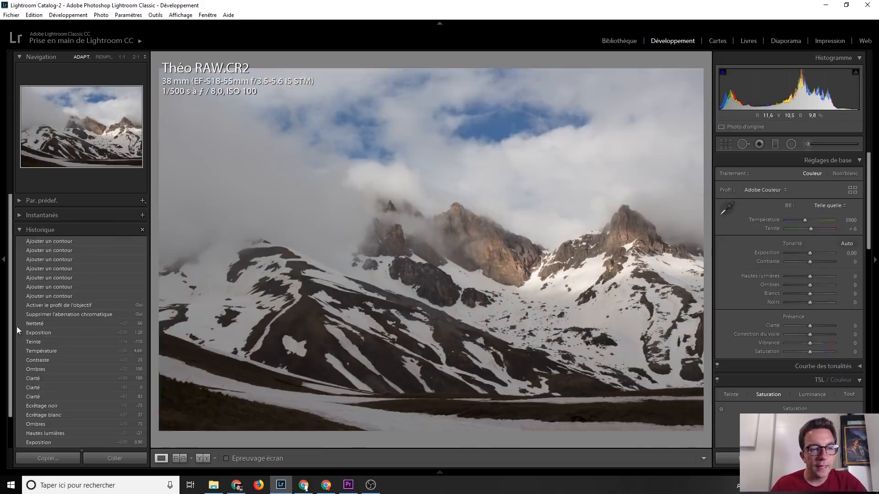
scroll(81, 328, "down", 2)
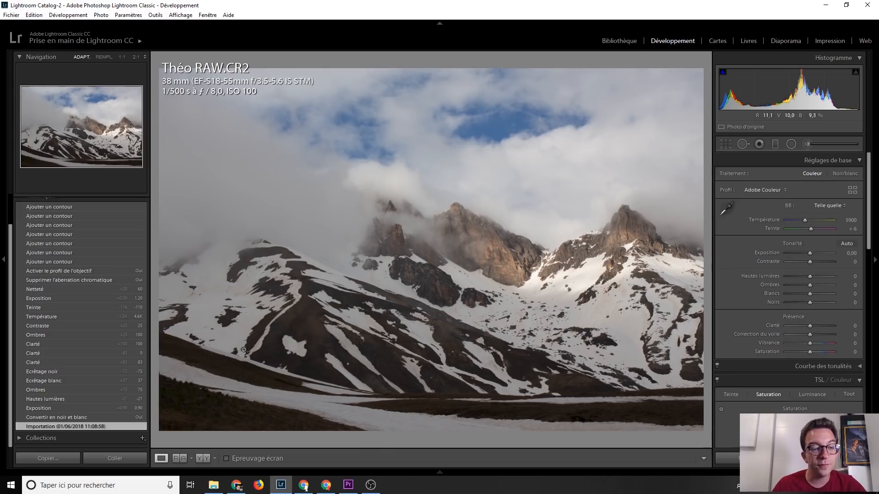
left_click(71, 416)
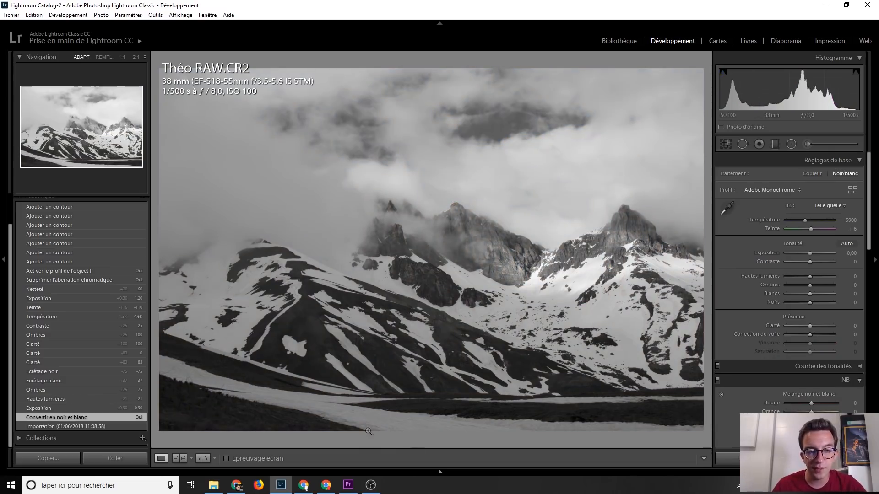
left_click(51, 409)
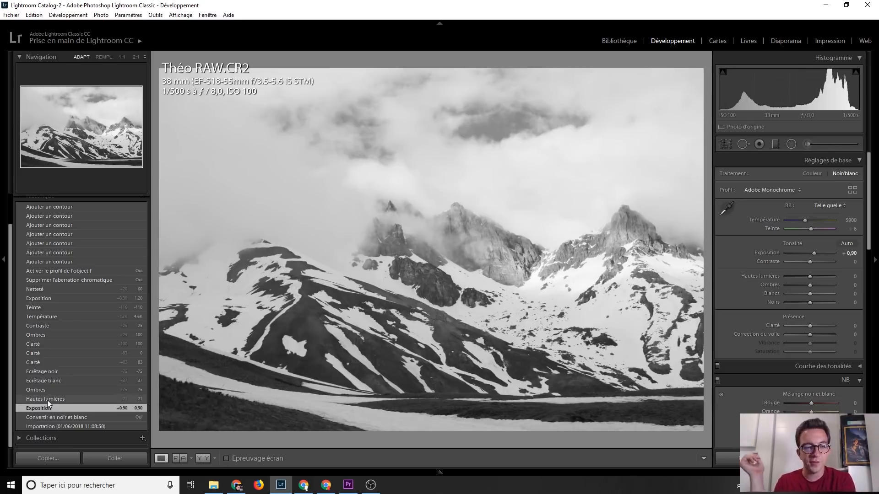
left_click(48, 400)
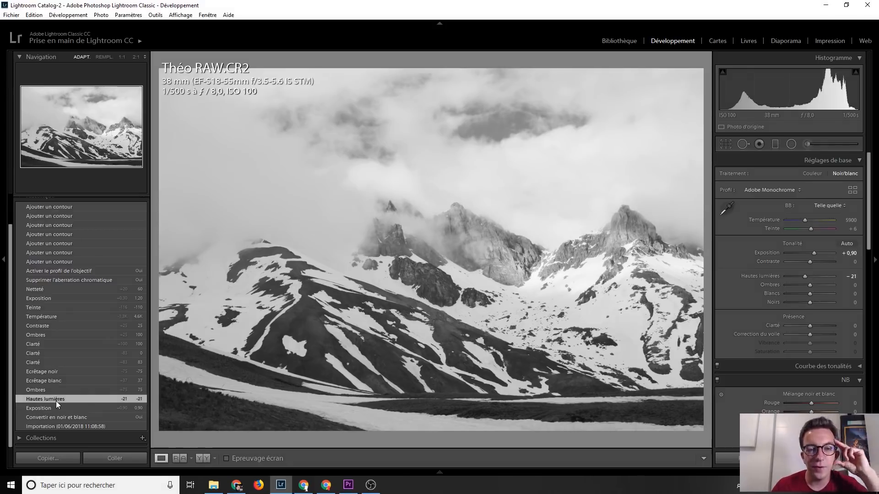
left_click(66, 370)
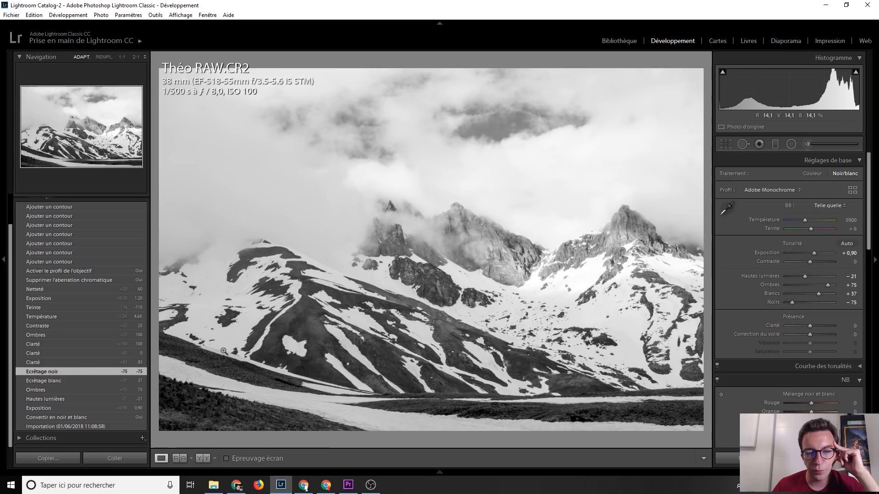
Replay the mountain photo's contrast, temperature and tint history states in order.
scroll(70, 385, "up", 1)
scroll(68, 388, "up", 1)
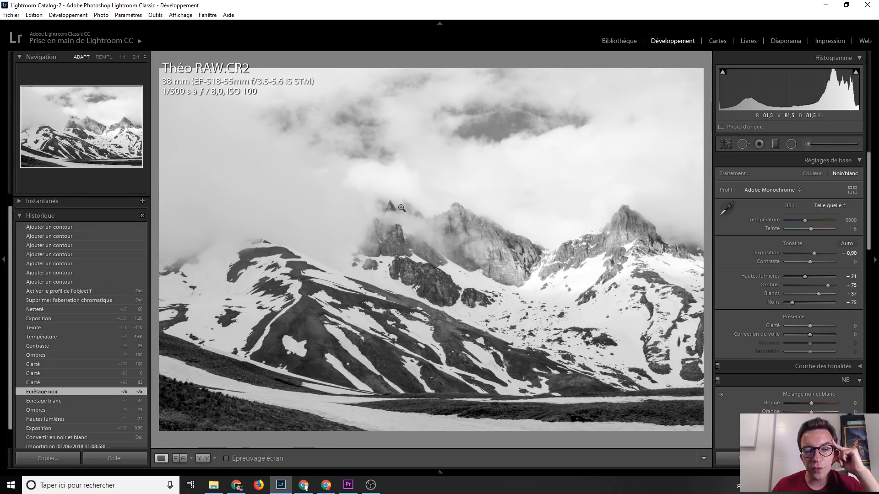
left_click(65, 346)
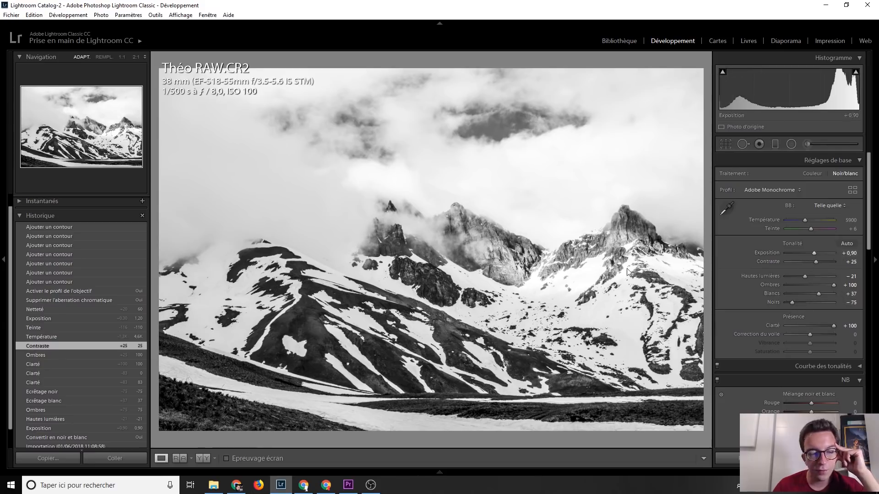
left_click(75, 336)
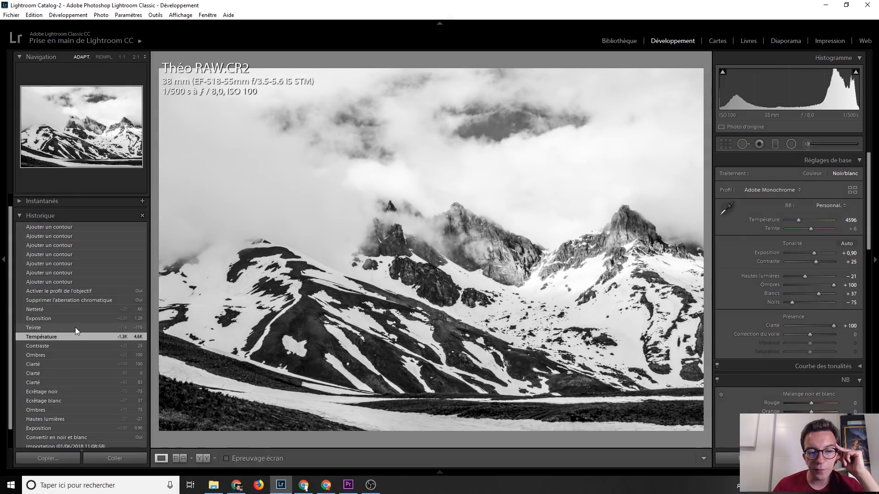
left_click(76, 326)
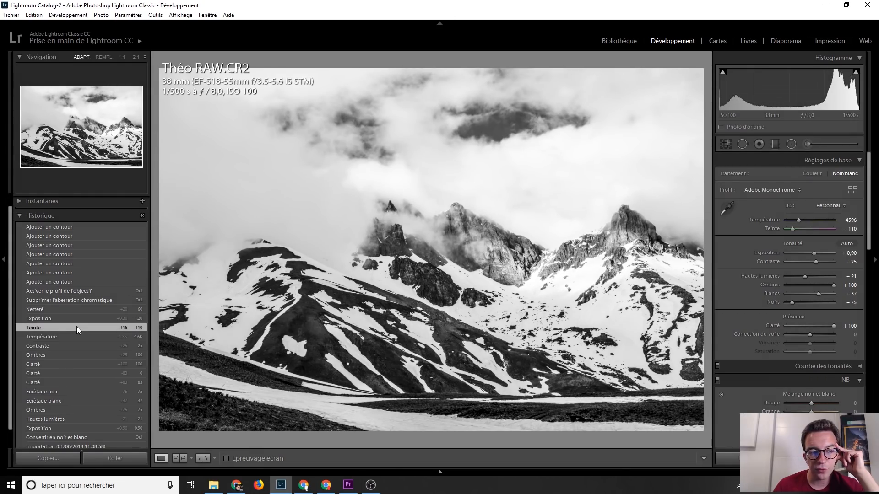
Compare the mountain photo's contrast state with its temperature state, ending on the temperature.
left_click(80, 343)
left_click(80, 336)
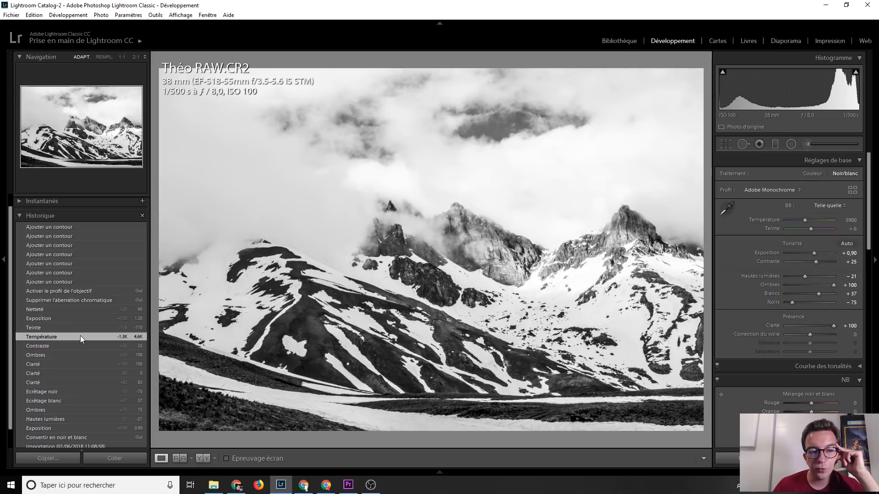
left_click(79, 343)
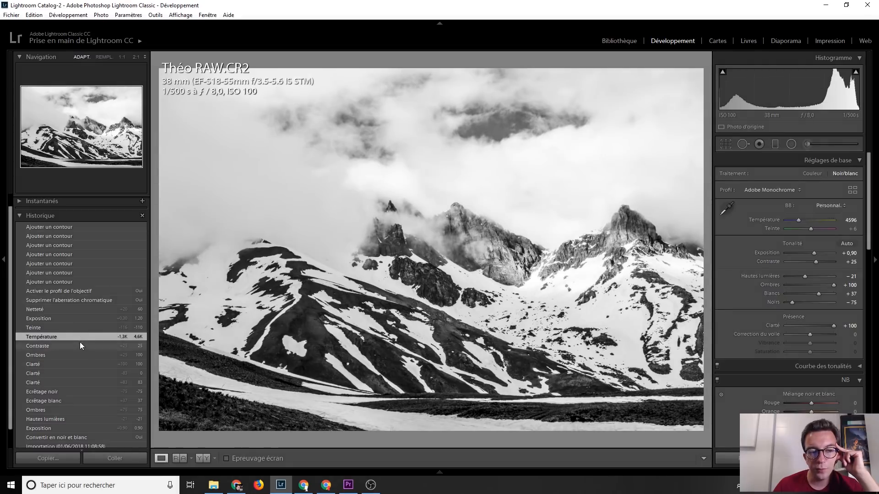
left_click(78, 337)
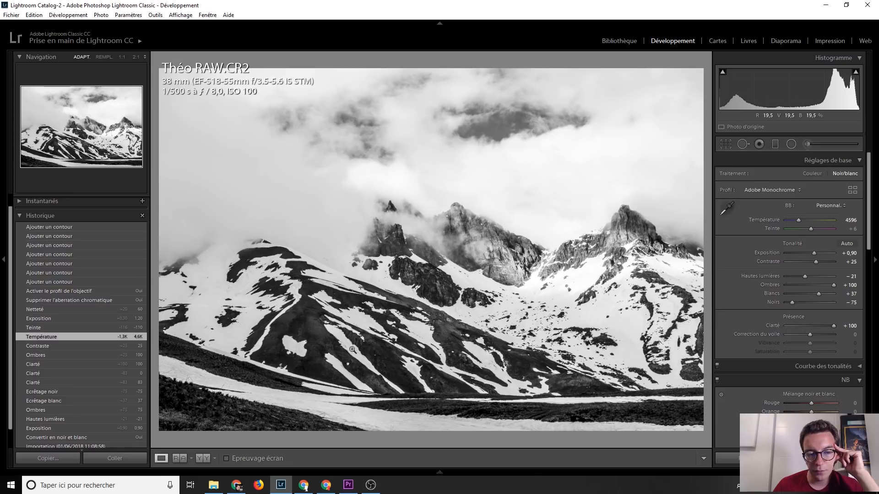
Replay the mountain photo's tint, second exposure, sharpening and lens profile history states in order.
left_click(66, 328)
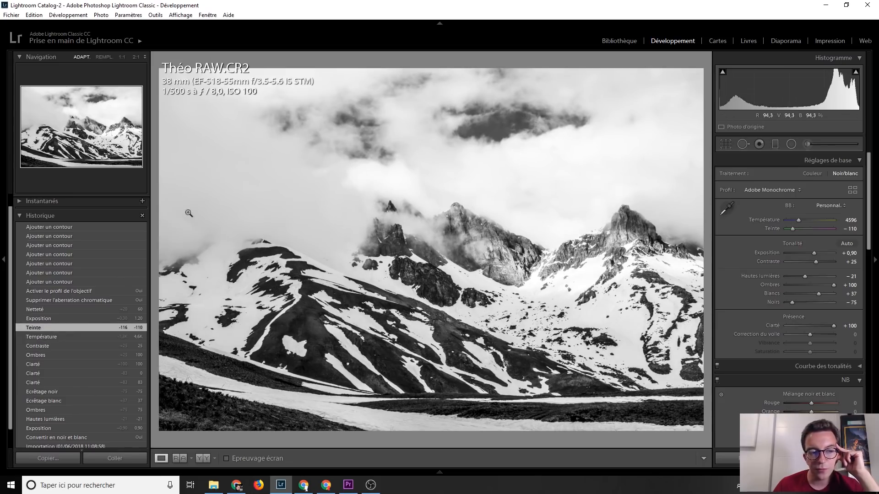
scroll(85, 336, "up", 1)
left_click(85, 335)
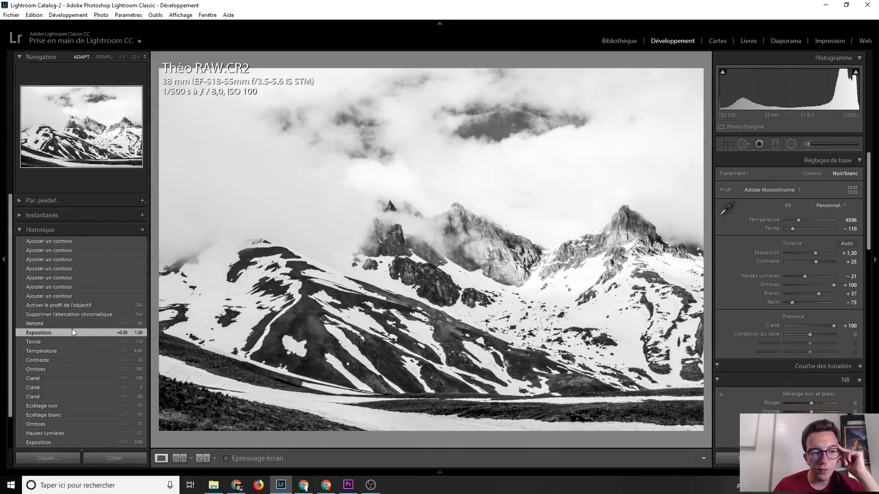
left_click(48, 323)
left_click(60, 307)
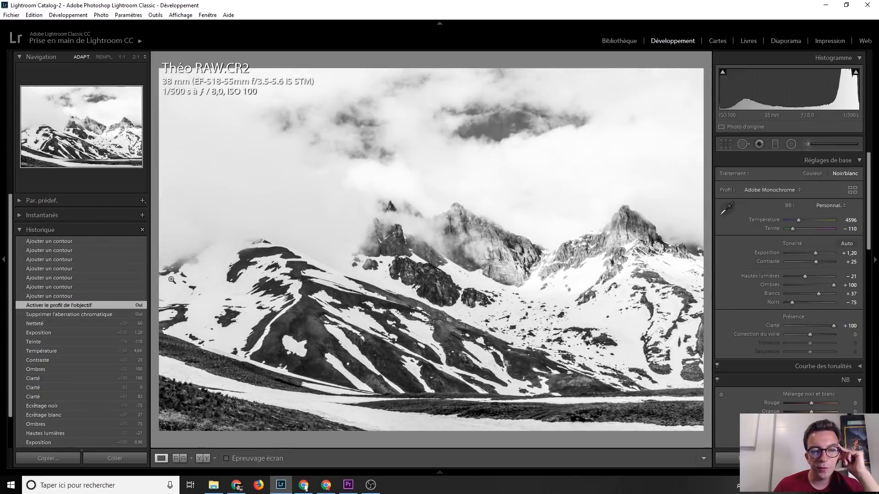
Compare the mountain photo's latest brush stroke state with its chromatic aberration removal state, ending on the latest brush stroke.
left_click(82, 243)
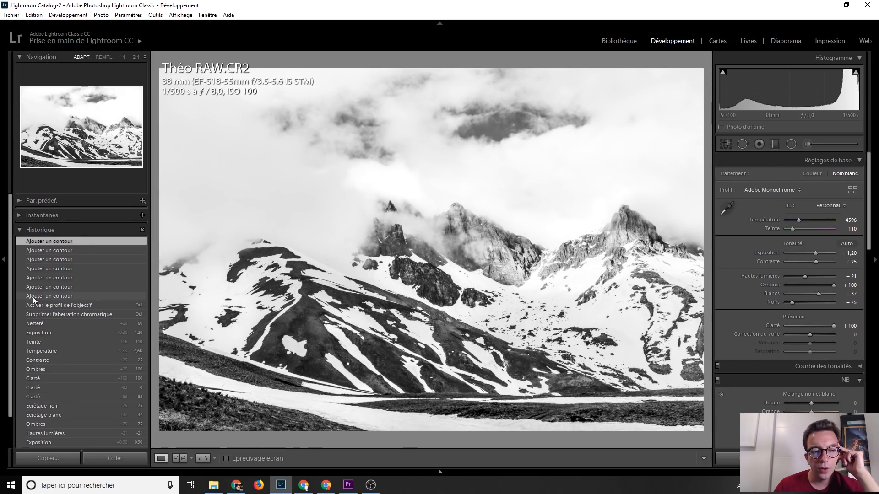
left_click(61, 313)
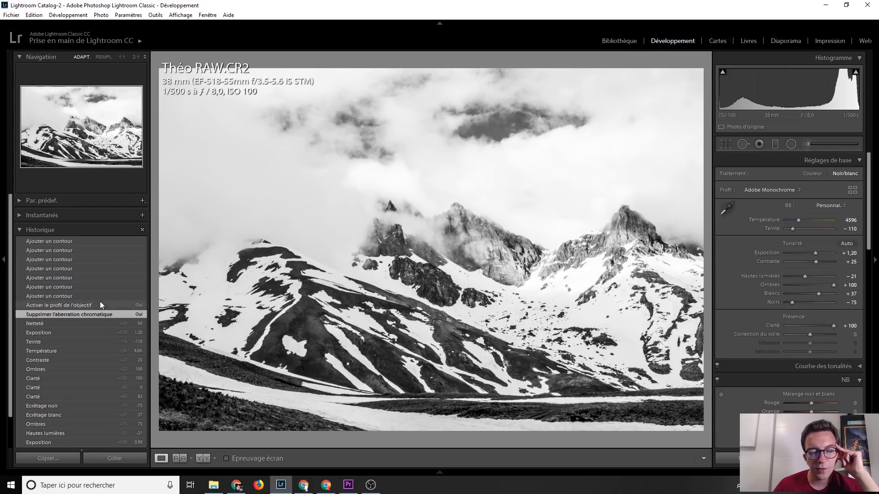
left_click(66, 243)
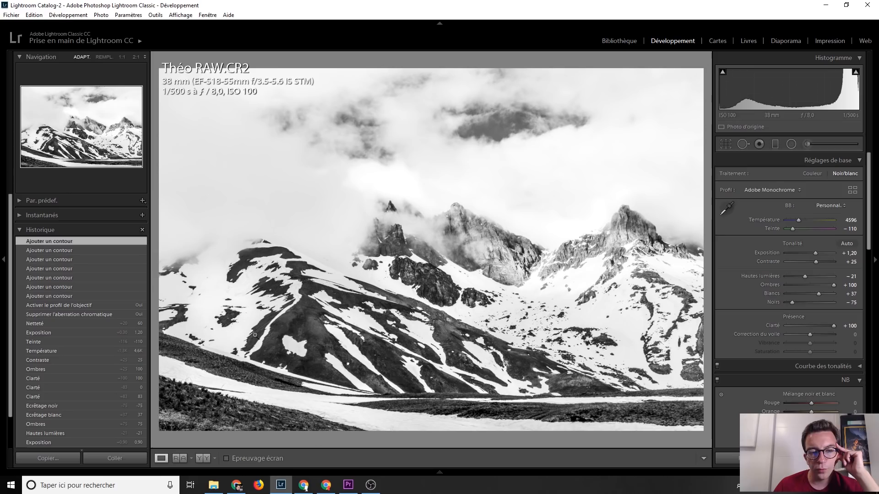
Inspect the settings of the adjustment brush mask in the upper-left corner of the mountain photo's sky, and close the brush.
left_click(813, 144)
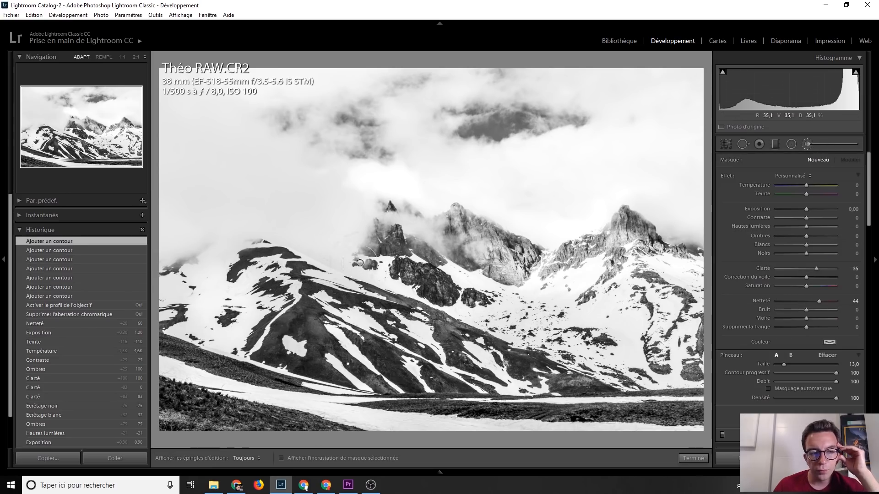
left_click(189, 96)
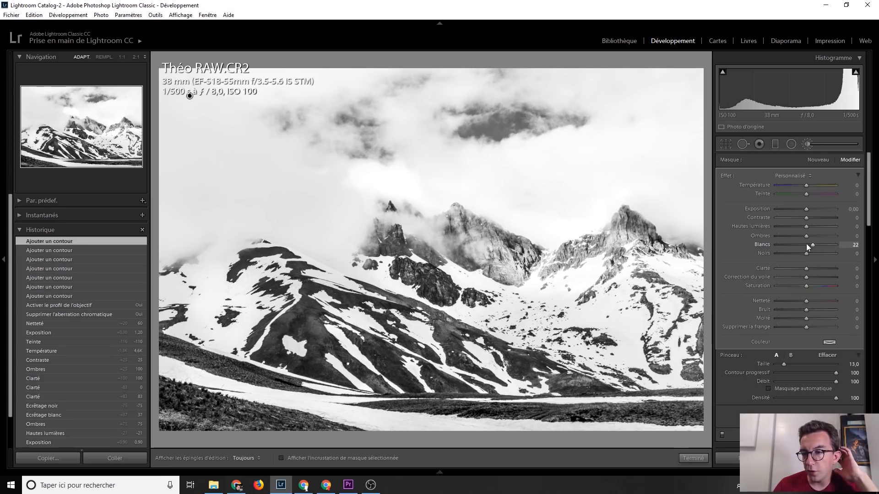
left_click(814, 145)
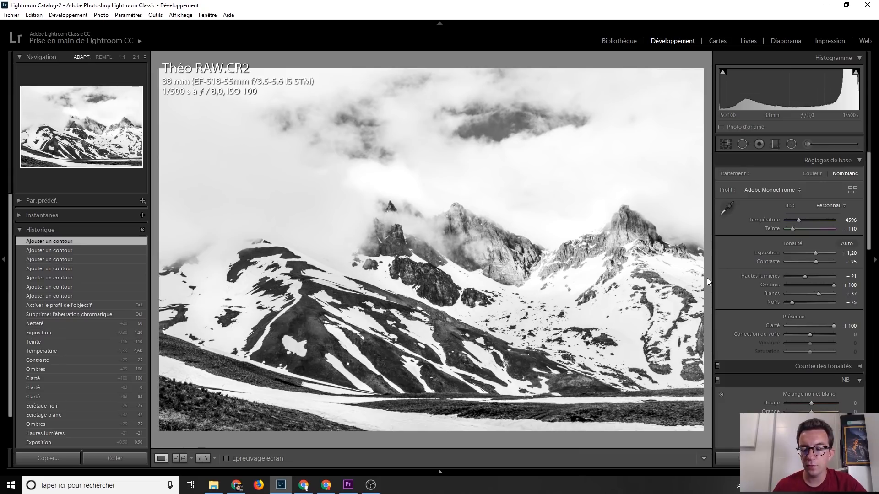
Compare the mountain photo's JPG version with the RAW edit several times, ending on the JPG.
key("Right")
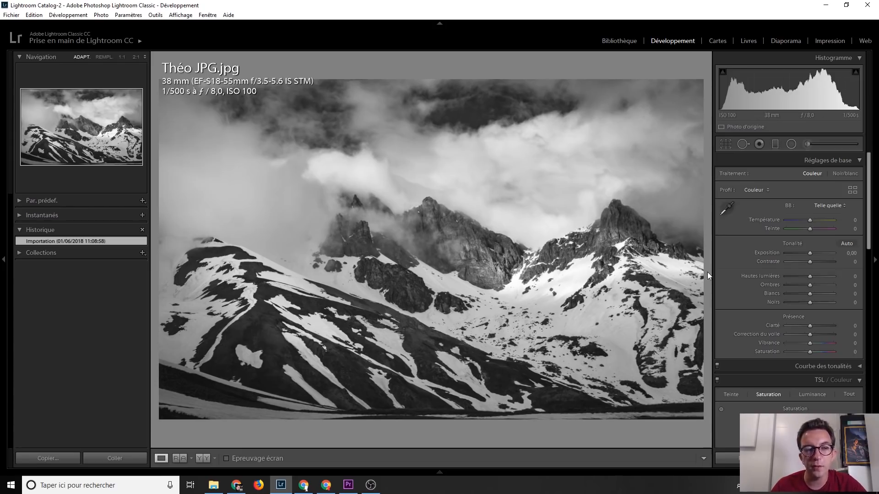
key("Right")
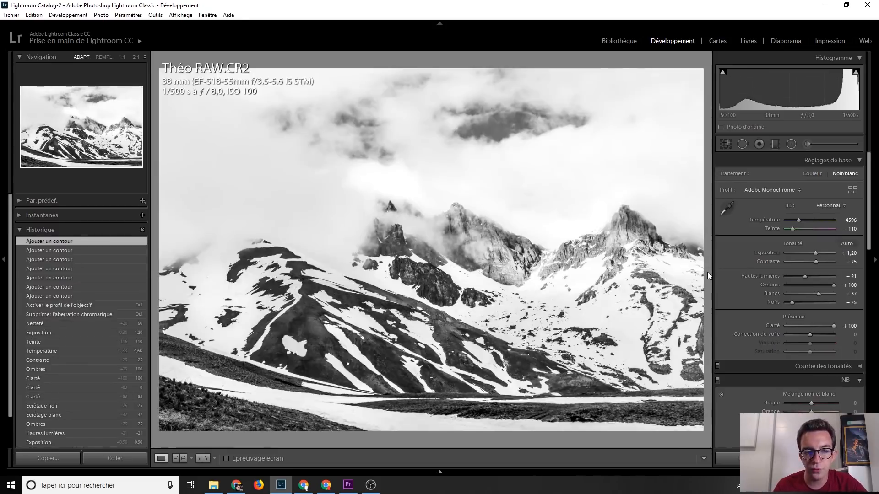
key("Left")
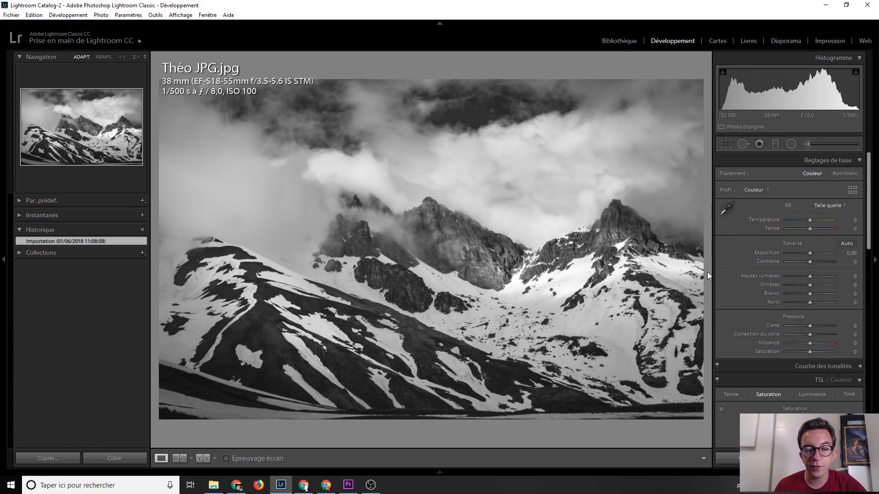
key("Right")
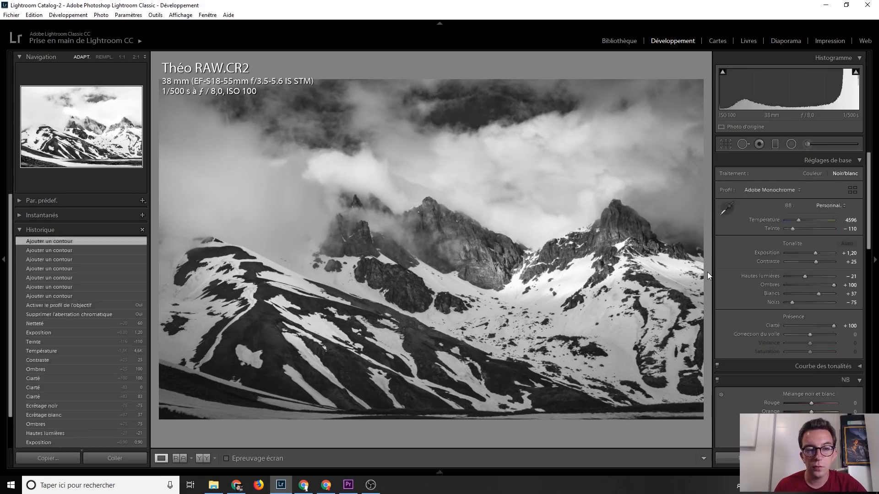
key("Left")
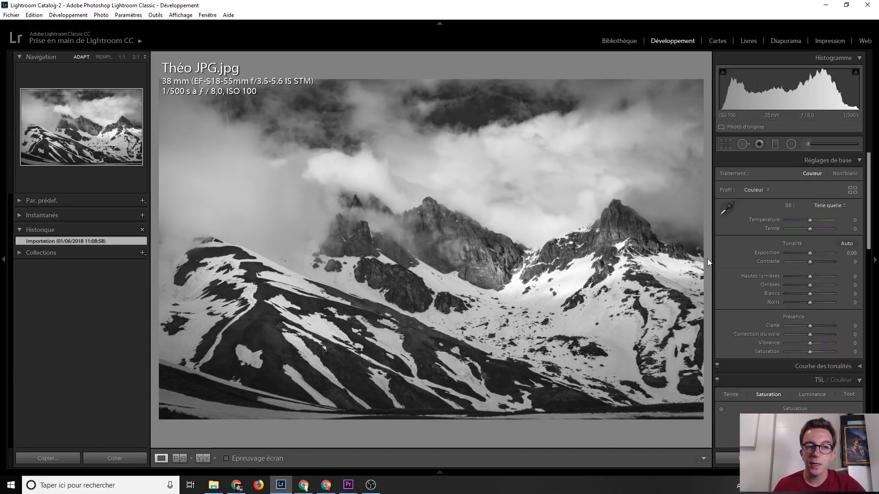
Open the editable version of the covered walkway portrait and replay its early crop rectangle and crop angle history states.
key("Right")
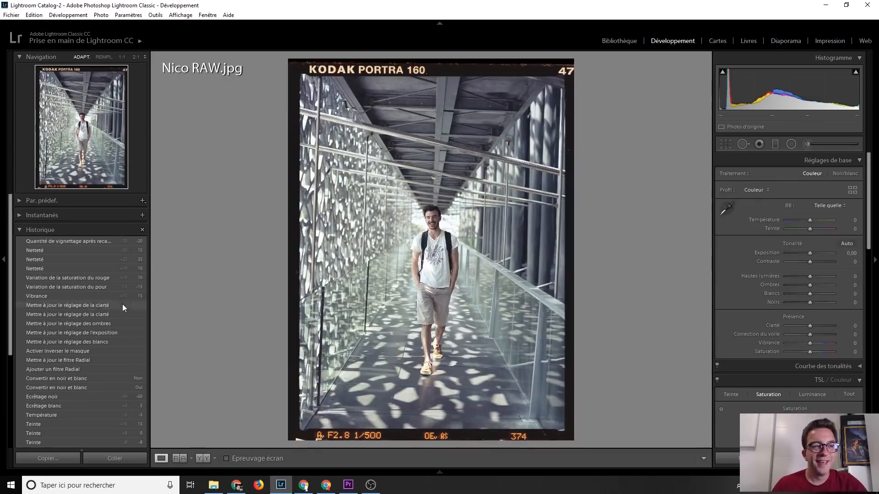
scroll(97, 307, "down", 5)
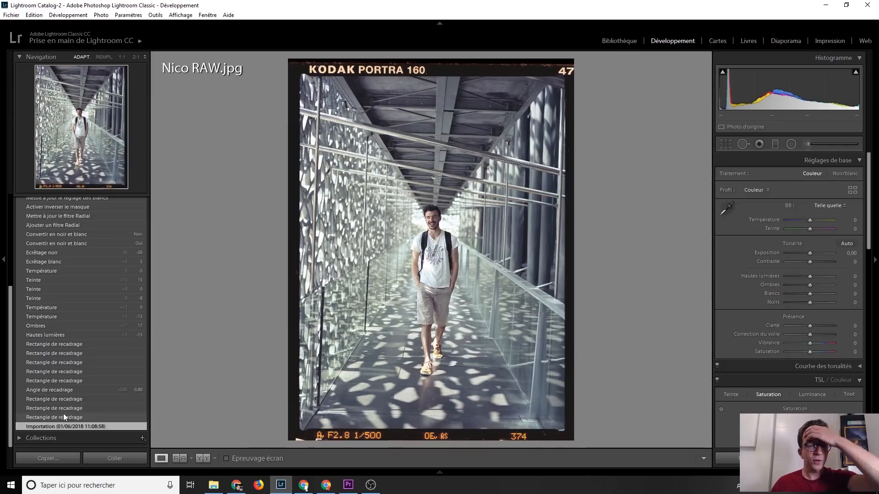
left_click(62, 396)
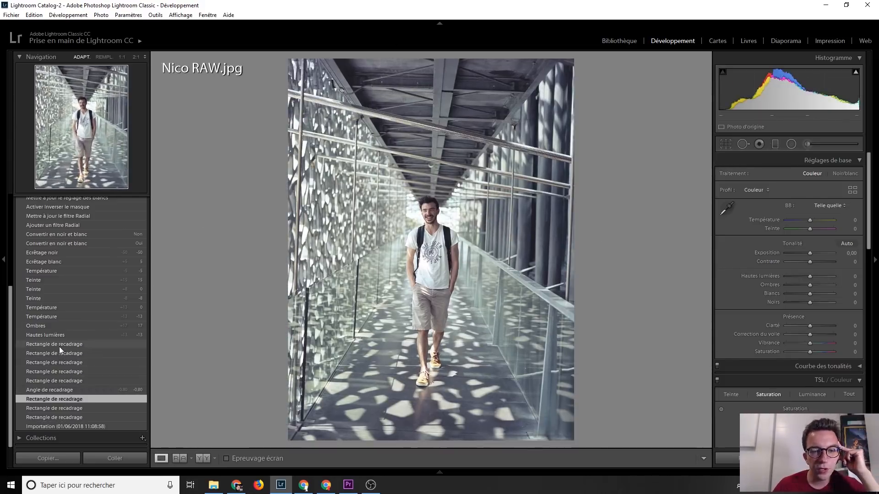
left_click(59, 390)
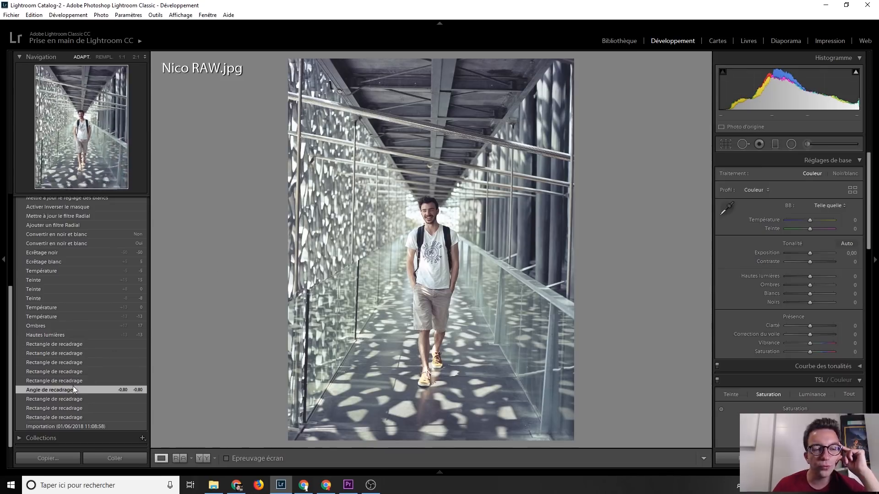
Compare the portrait's last crop rectangle state with its crop angle state, ending on the last crop.
left_click(59, 346)
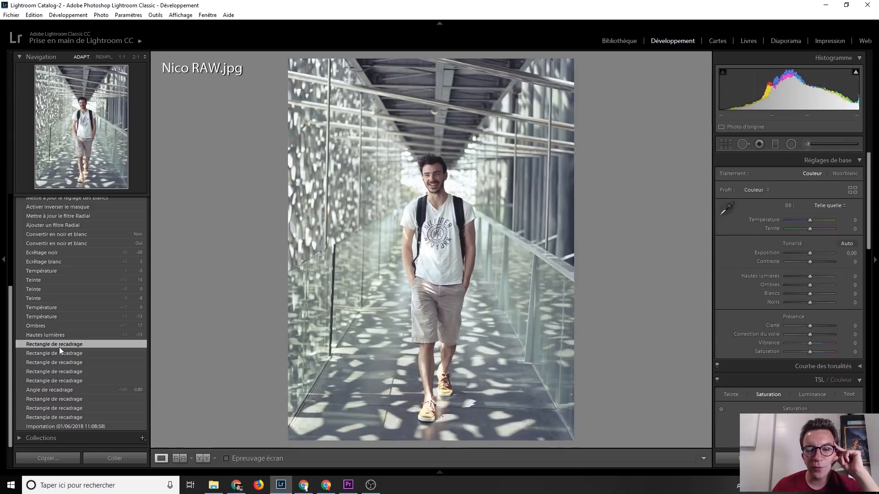
left_click(56, 390)
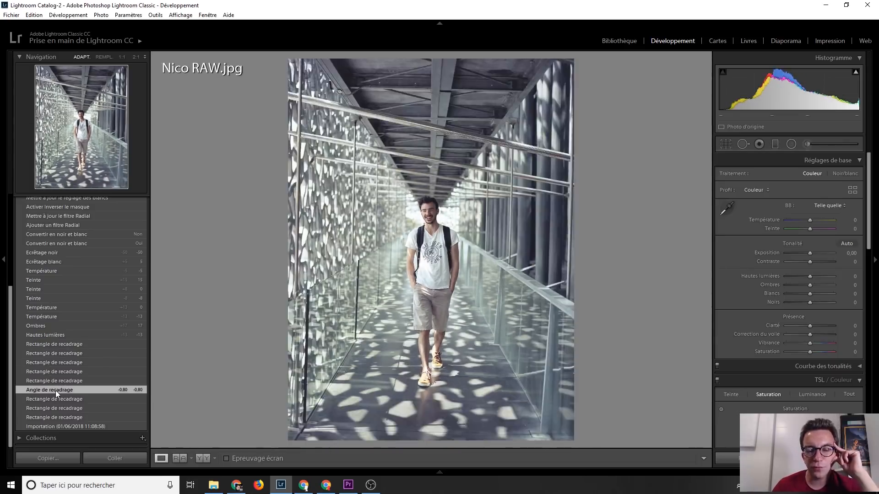
left_click(61, 345)
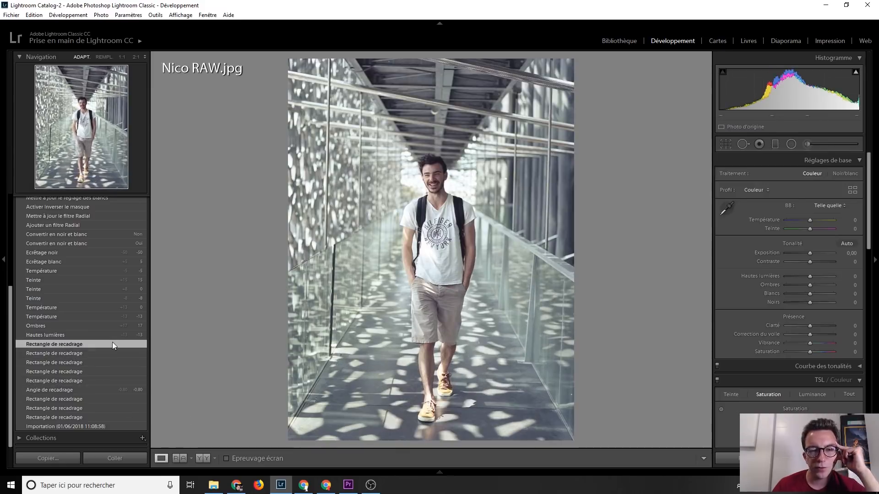
Replay the portrait's highlights, shadows, temperature reset, +15 tint and -5 temperature history states in order.
left_click(69, 339)
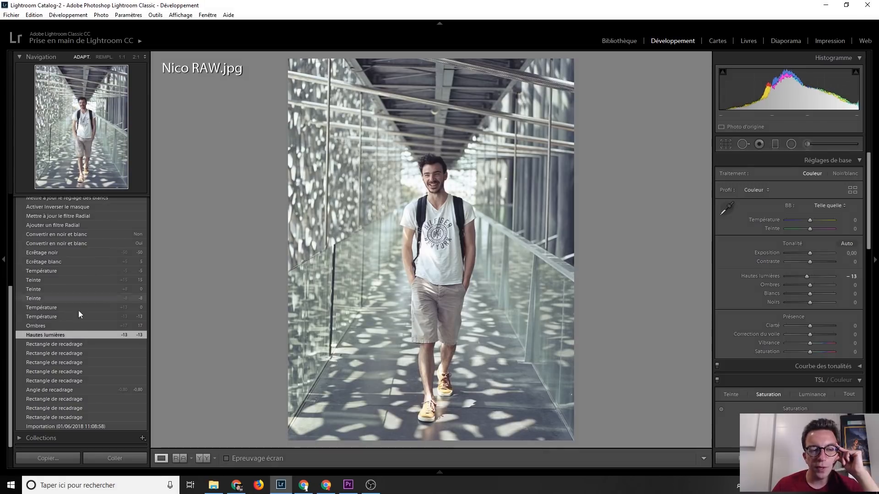
left_click(68, 326)
scroll(76, 322, "up", 2)
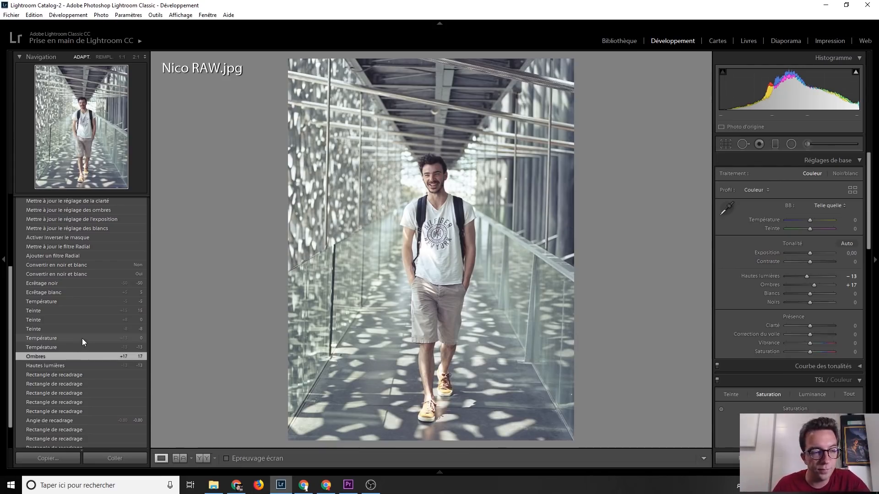
left_click(82, 340)
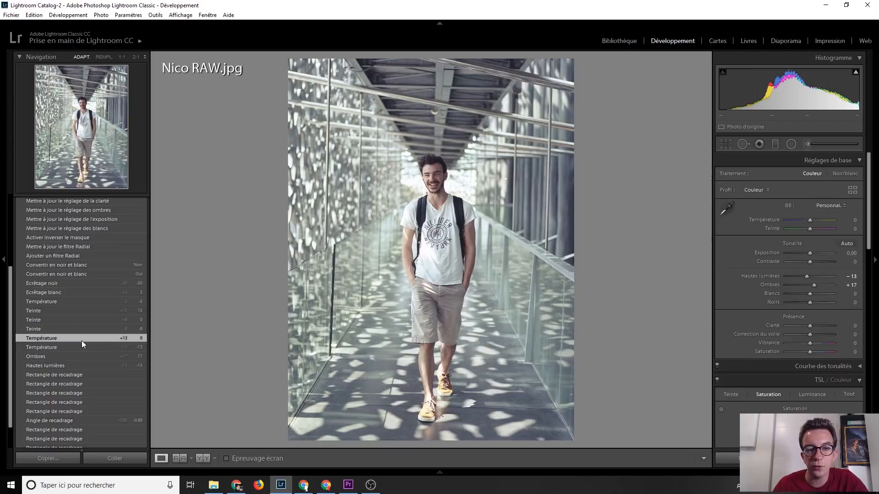
left_click(67, 310)
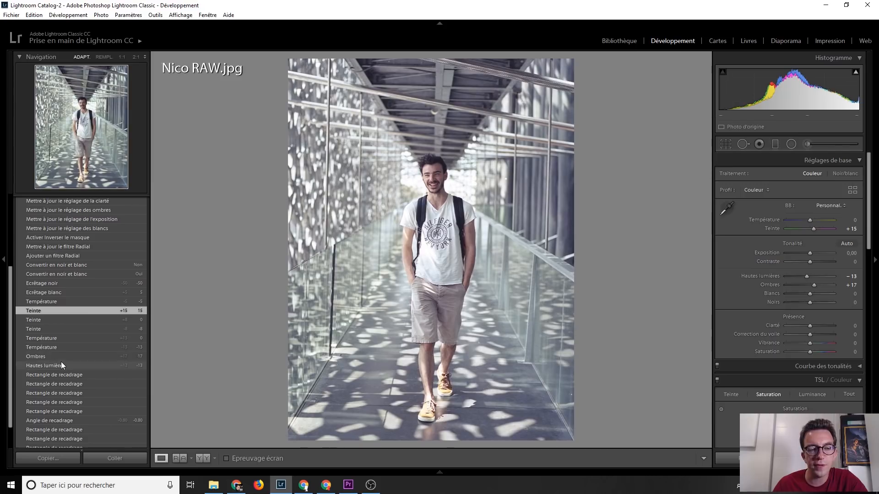
left_click(84, 301)
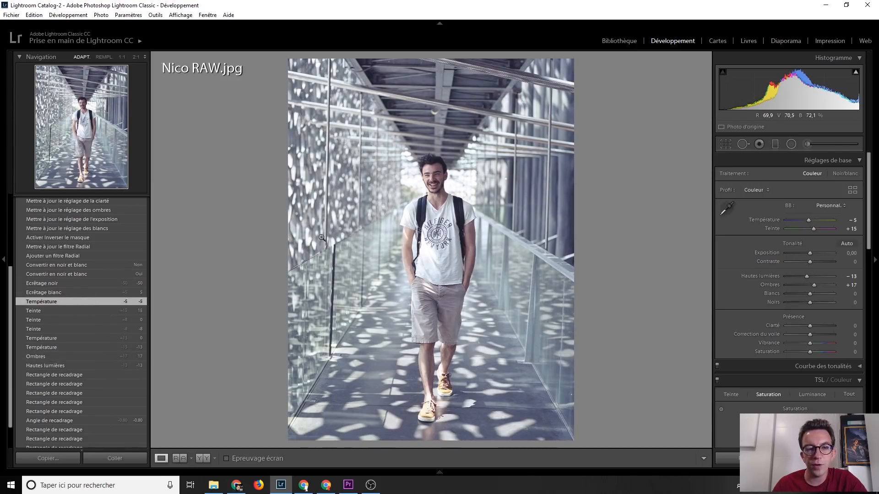
Compare the portrait's black clipping state with its white clipping state, ending on the black clipping.
scroll(97, 320, "up", 1)
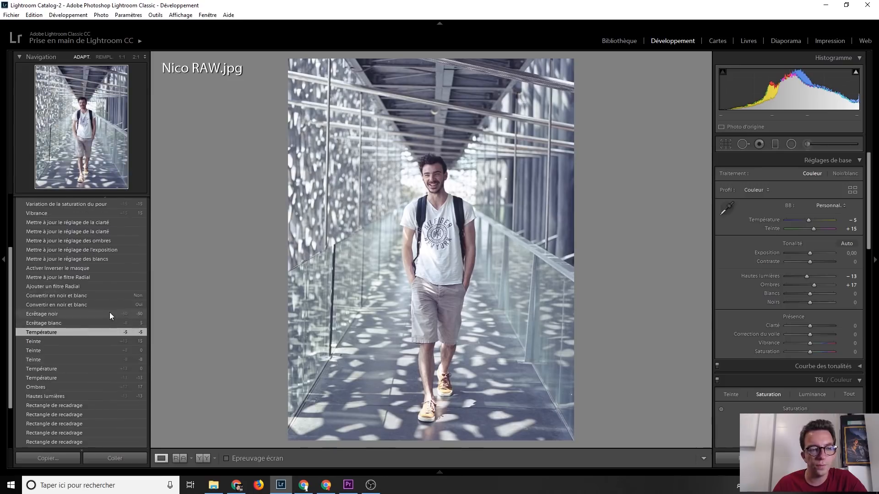
scroll(105, 316, "up", 1)
left_click(84, 347)
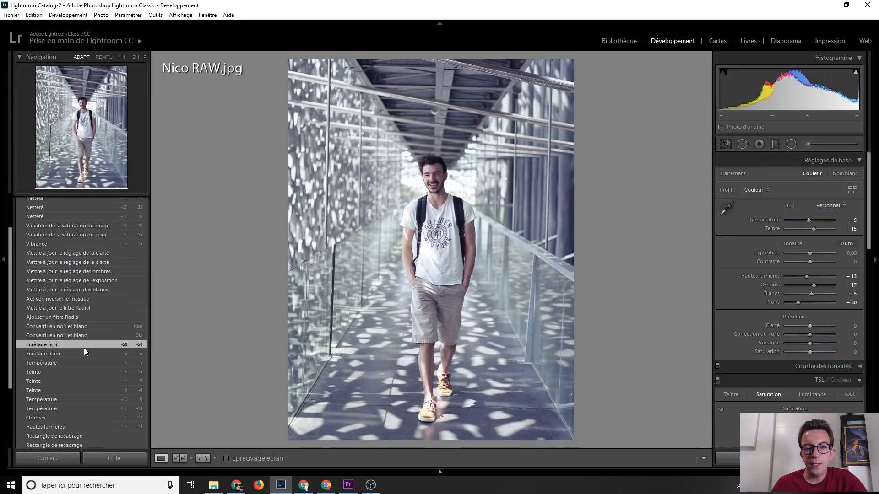
left_click(84, 354)
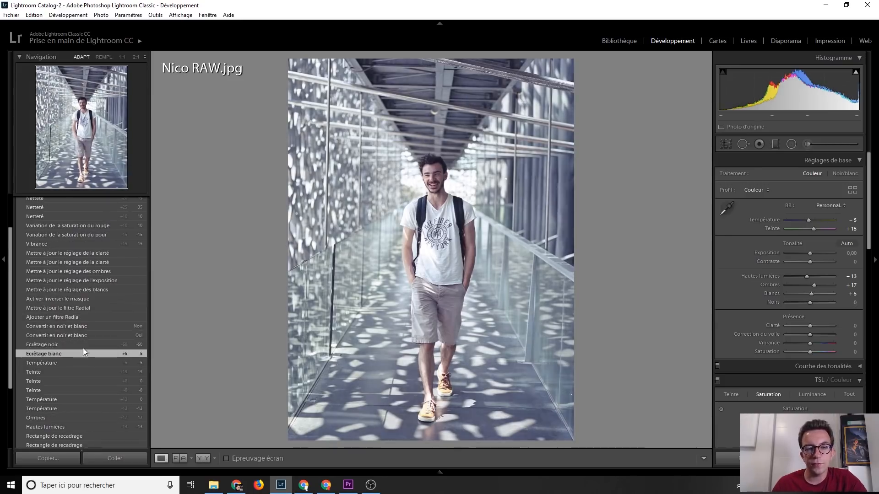
left_click(84, 347)
Replay the portrait's black-and-white conversion state and the state that restores color.
scroll(84, 347, "up", 1)
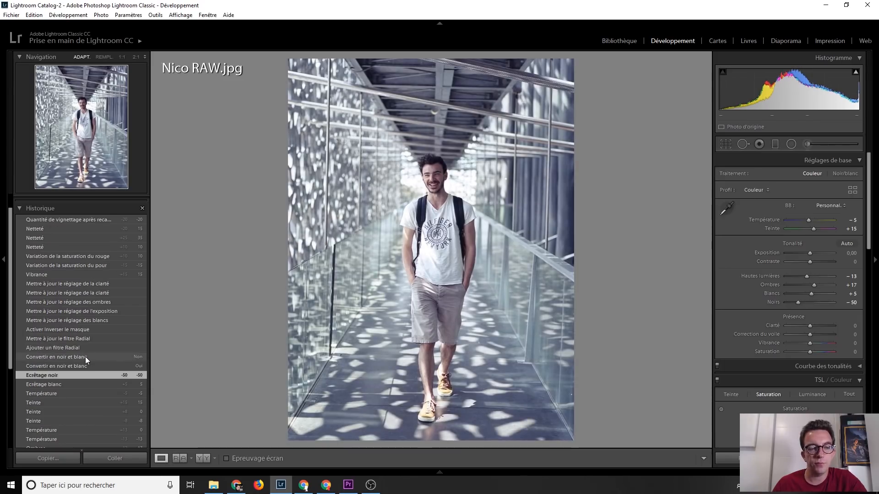
left_click(85, 362)
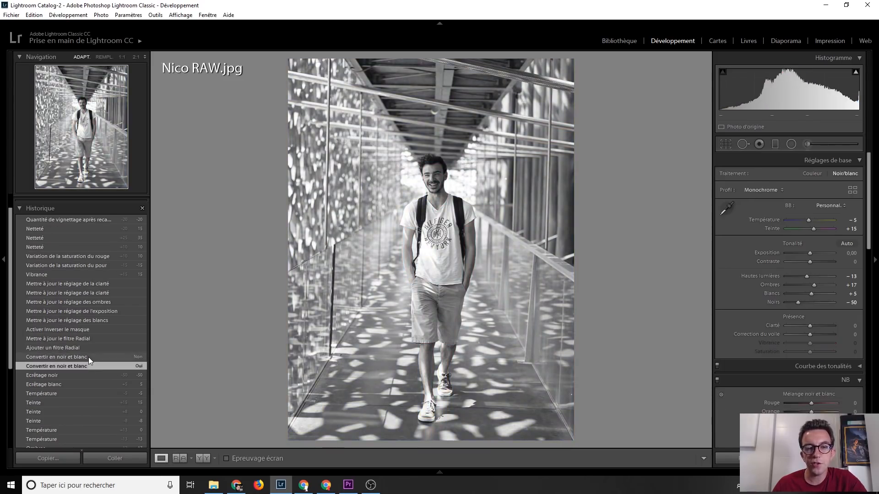
left_click(89, 357)
Go to the portrait's last clarity update state and inspect the settings of the radial filter around the man.
scroll(89, 357, "up", 1)
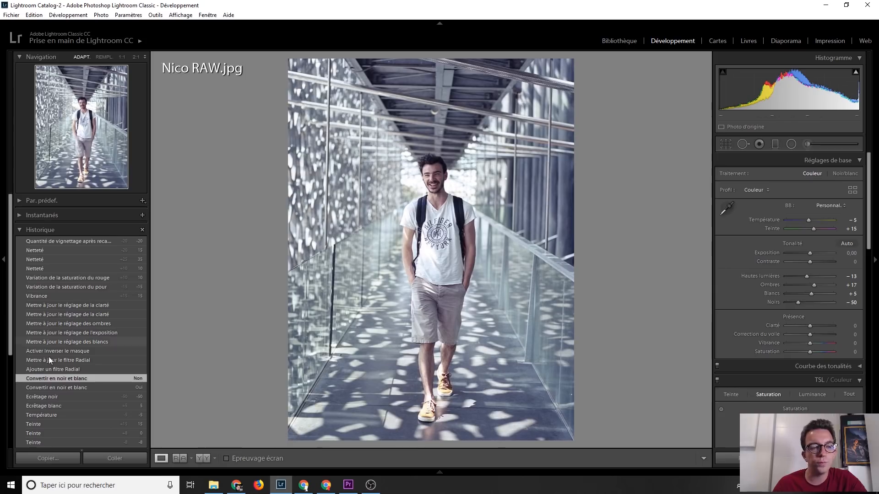
left_click(61, 305)
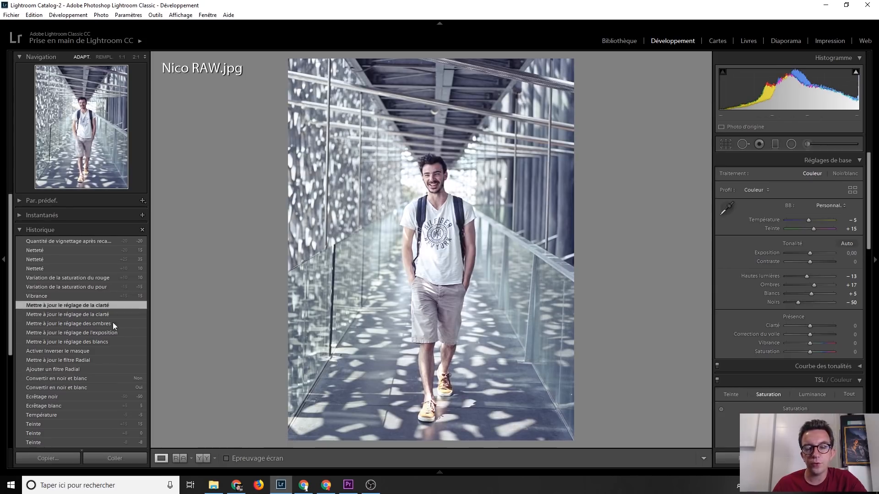
left_click(792, 145)
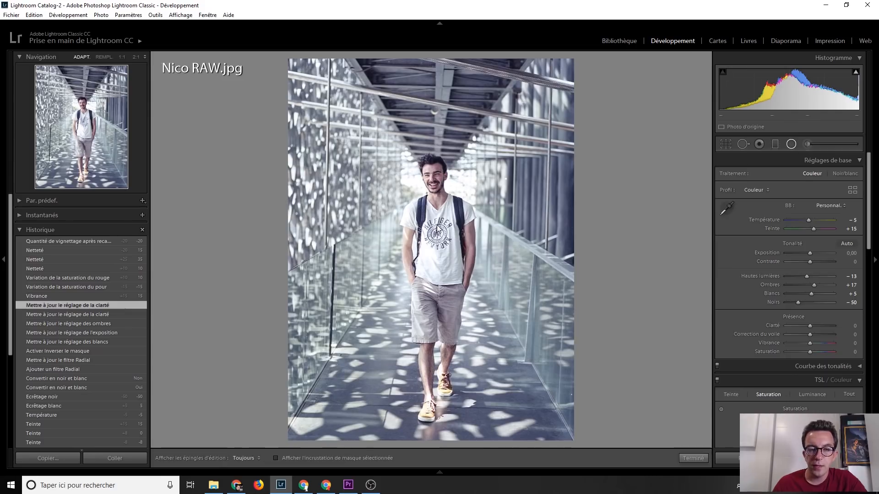
left_click(437, 265)
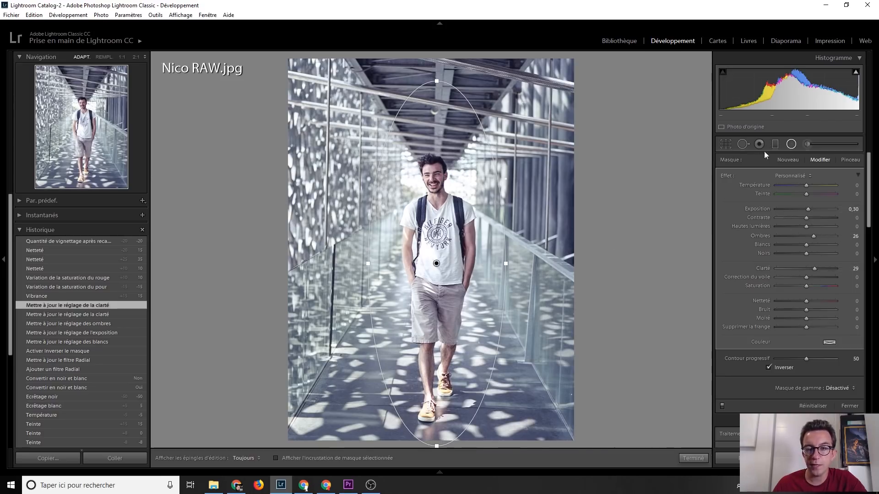
Close the radial filter settings and compare the portrait's color-restored history state with its last clarity update state.
left_click(787, 145)
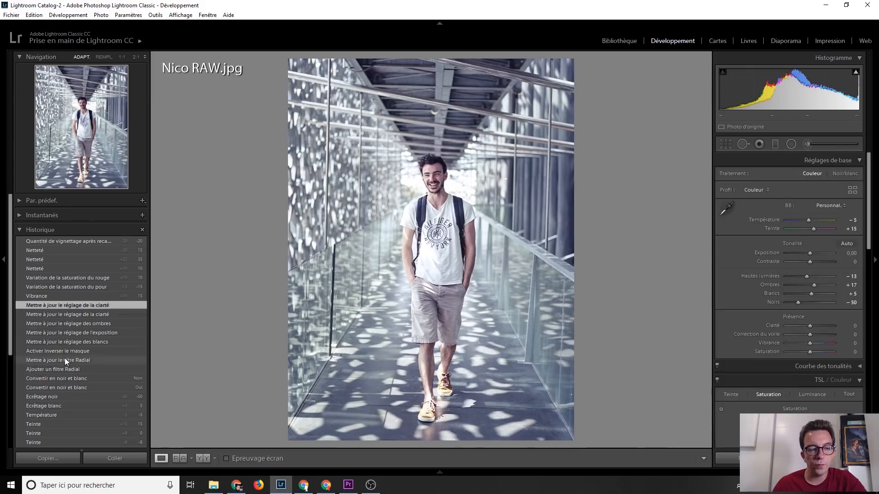
left_click(65, 378)
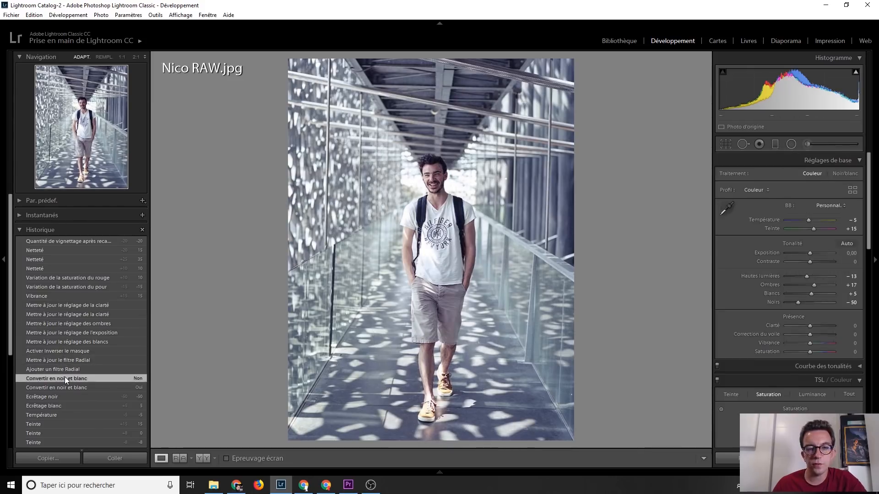
left_click(70, 306)
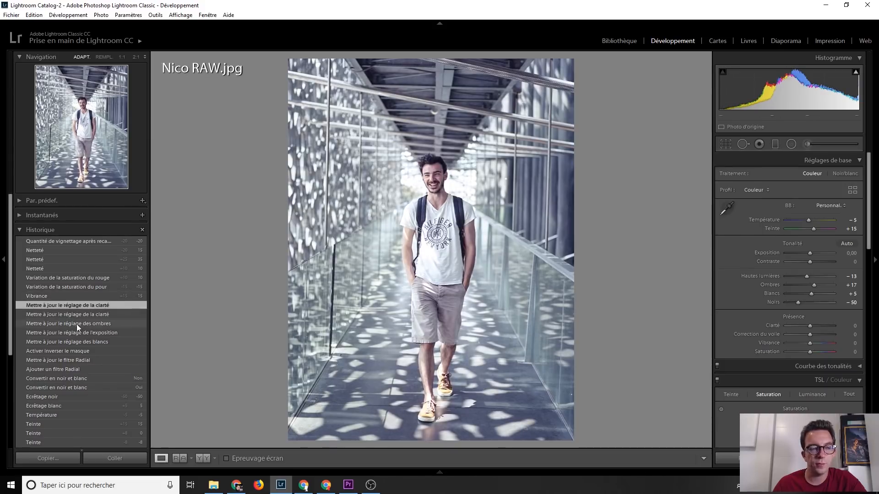
Replay the portrait's +15 vibrance, +10 red saturation and -20 post-crop vignetting history states in order.
left_click(71, 298)
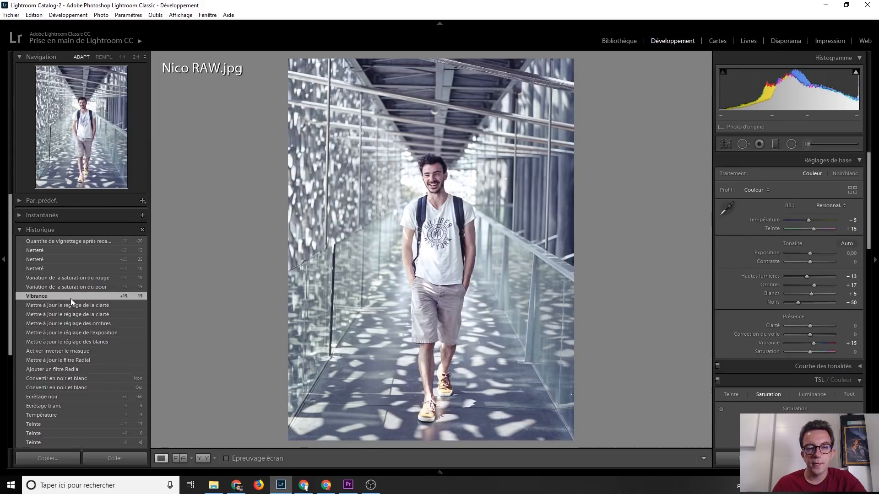
left_click(73, 279)
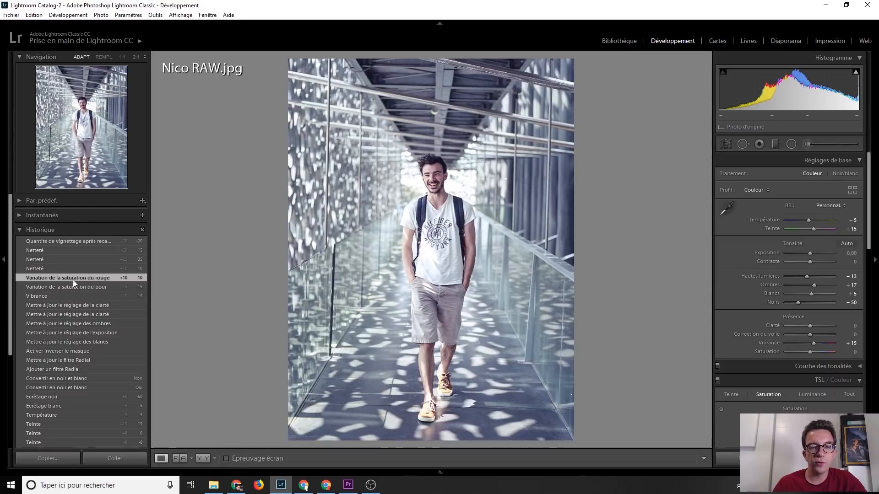
left_click(70, 242)
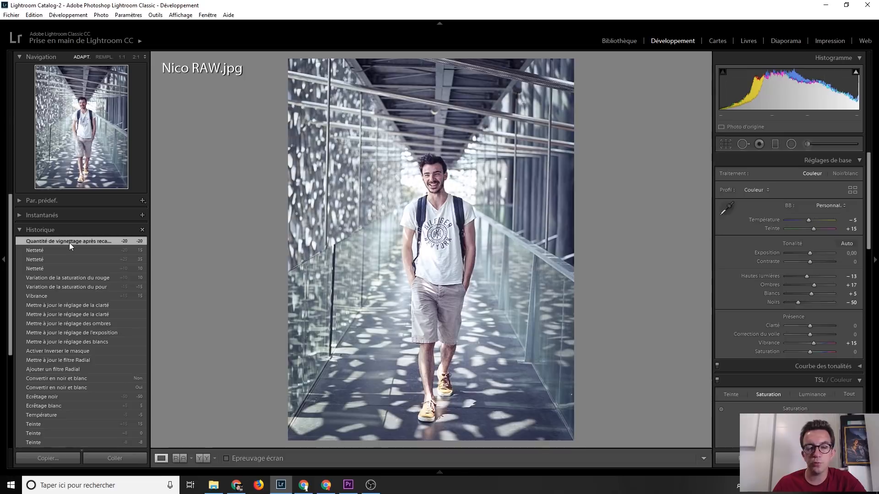
Compare the portrait's original import state with its final -20 vignetting state, ending on the final state.
scroll(99, 320, "down", 5)
left_click(86, 425)
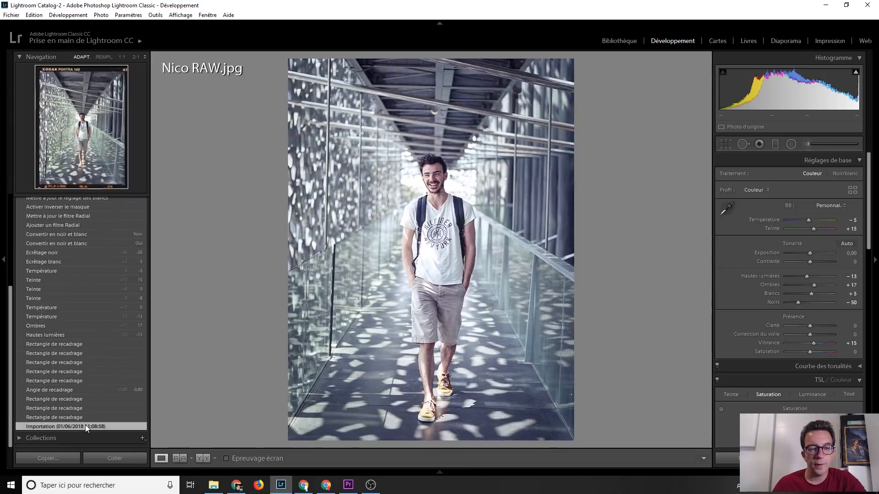
scroll(51, 330, "up", 5)
left_click(63, 240)
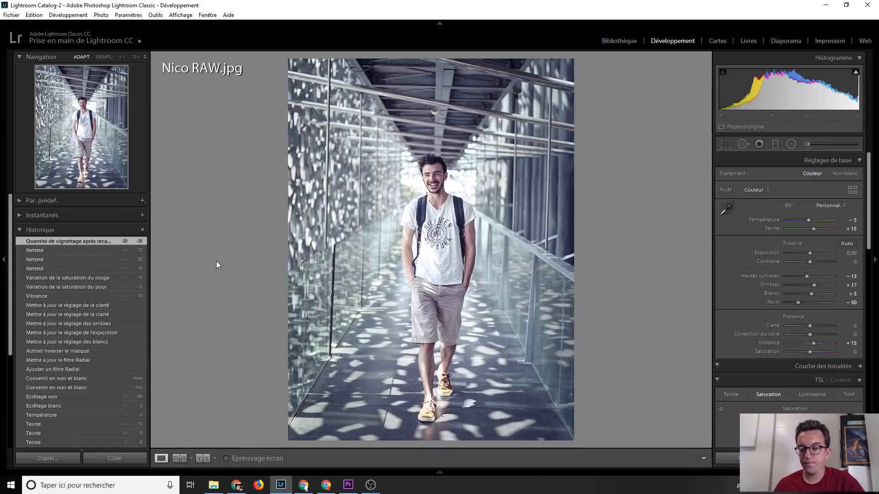
Compare the matching JPG with the editable portrait file, returning the editable file to its import state.
key("Left")
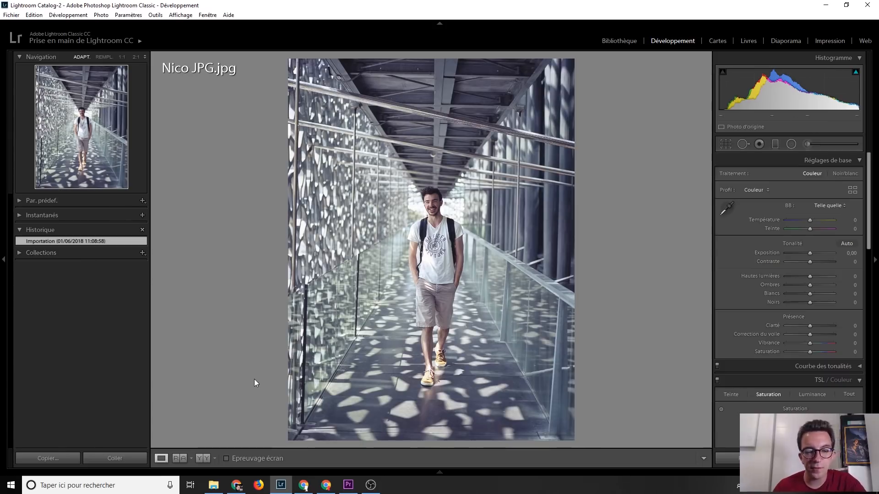
key("Right")
scroll(98, 419, "down", 10)
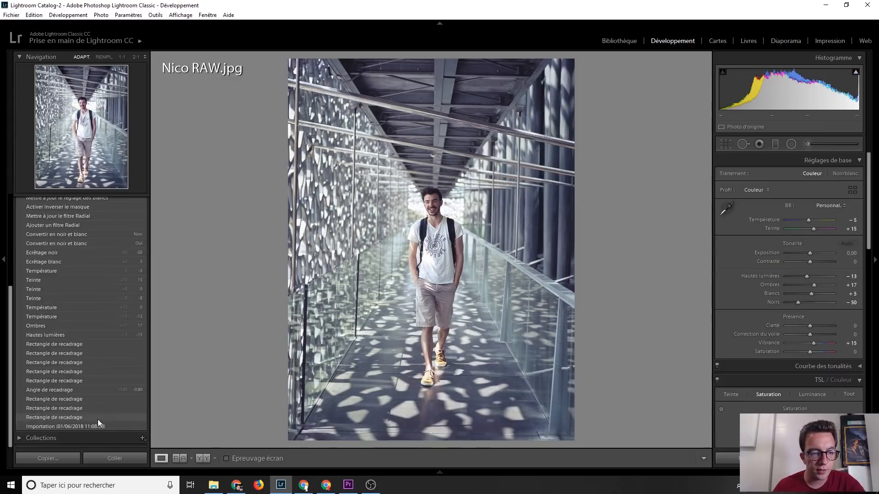
key("Left")
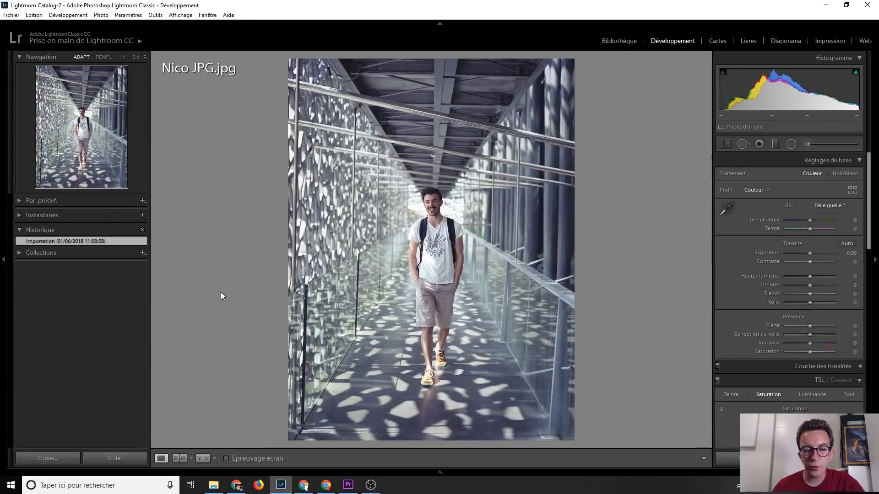
key("Right")
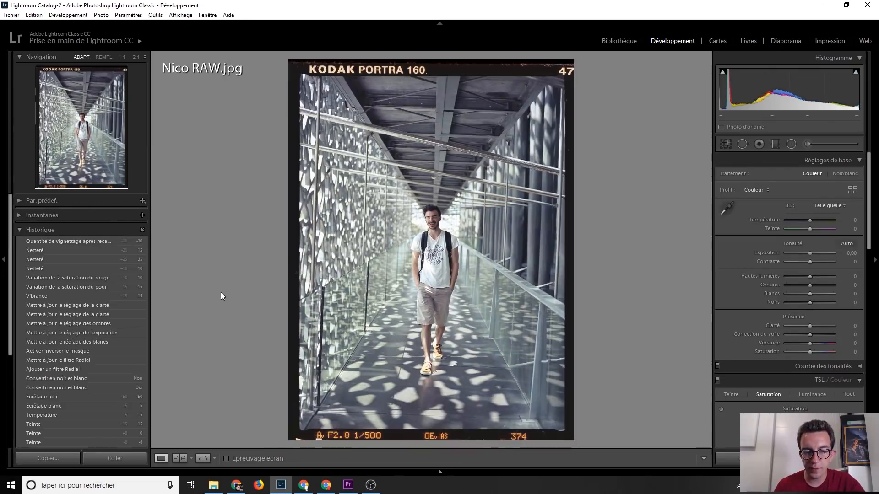
Return the editable portrait to its final -20 vignetting state and compare it with the matching JPG.
key("Left")
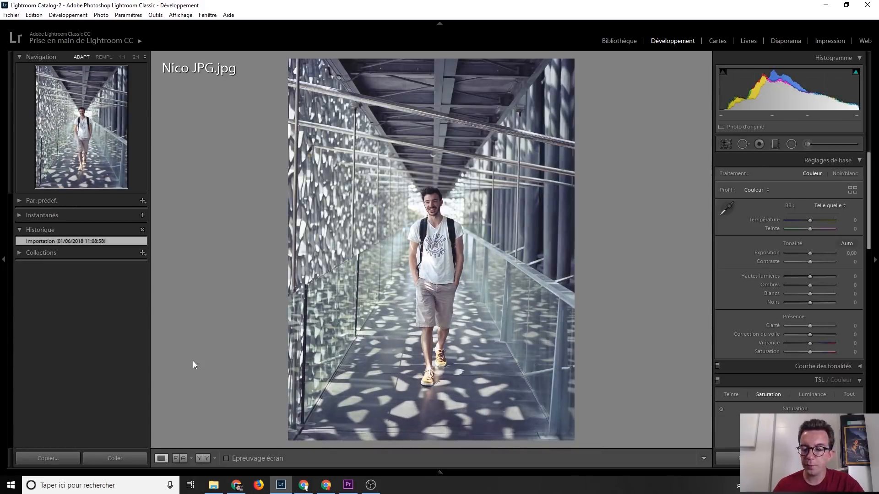
key("Right")
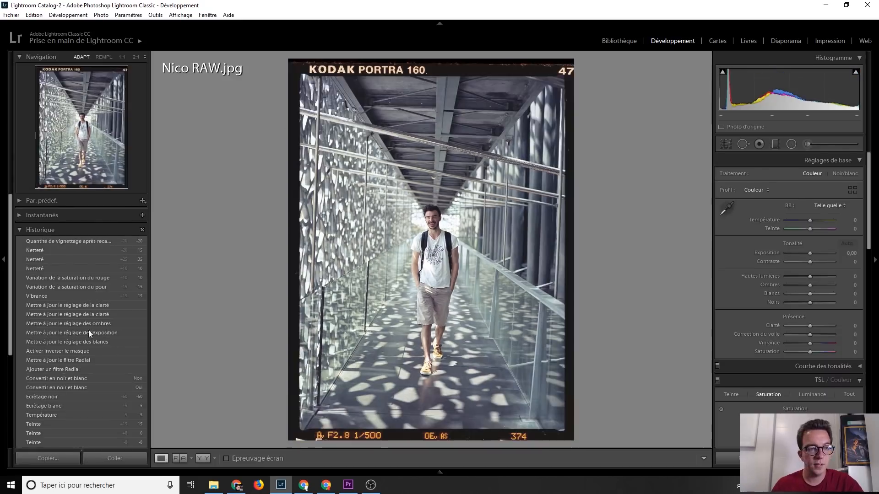
left_click(87, 241)
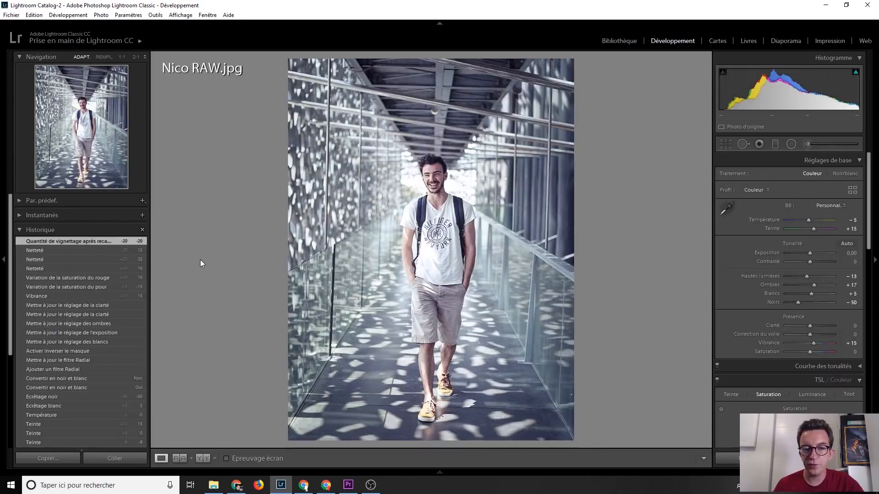
key("Left")
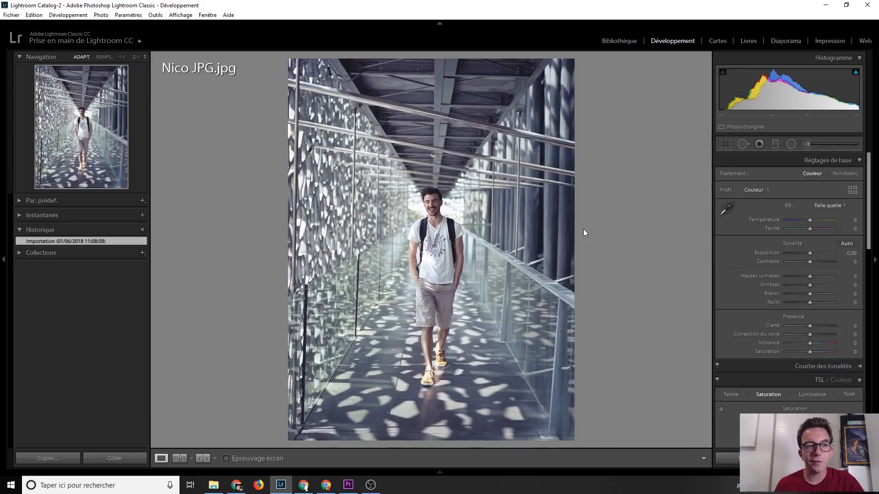
Go to the lighthouse ORF photo and replay its -100 highlights, -0.39 exposure, exposure reset and highlights reset history states.
key("Right")
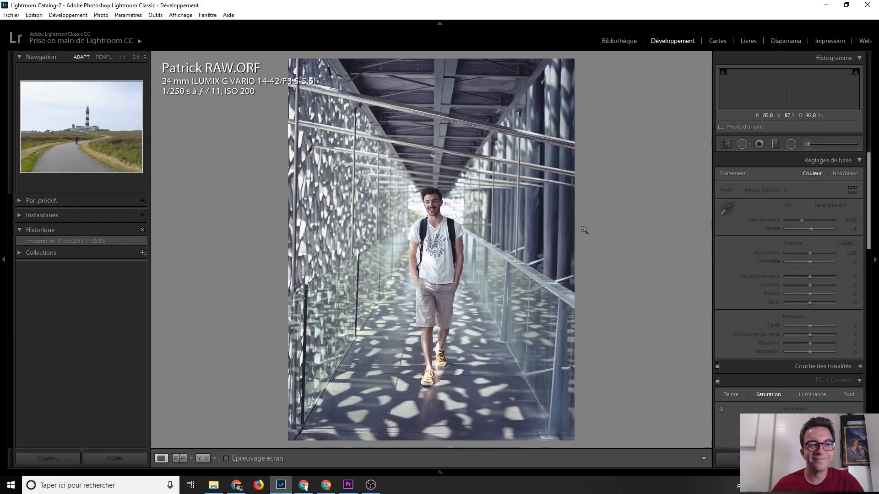
scroll(104, 288, "down", 15)
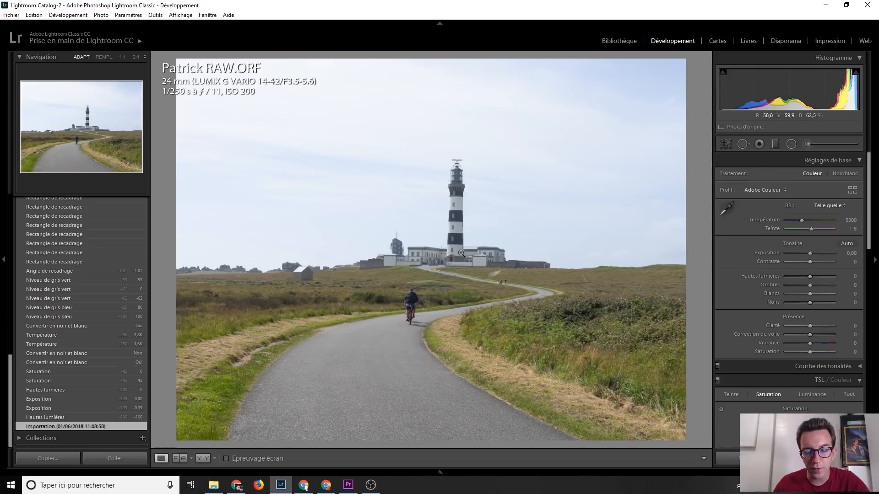
left_click(75, 417)
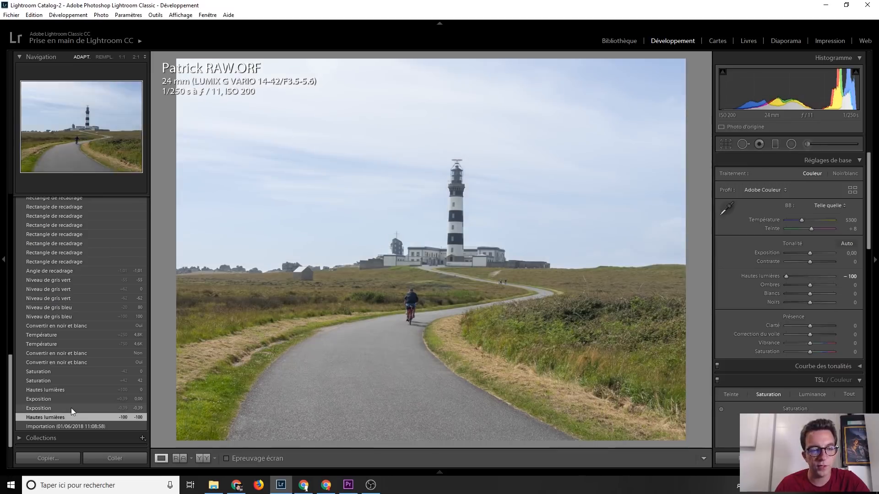
left_click(72, 409)
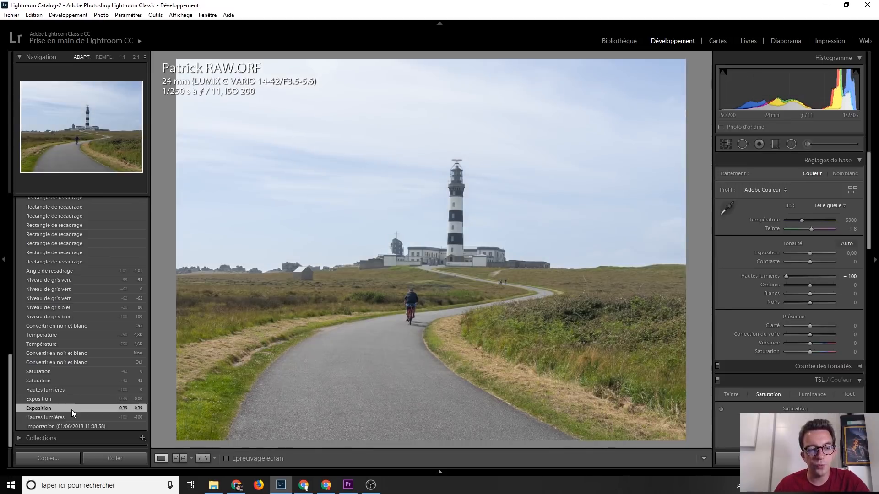
left_click(69, 401)
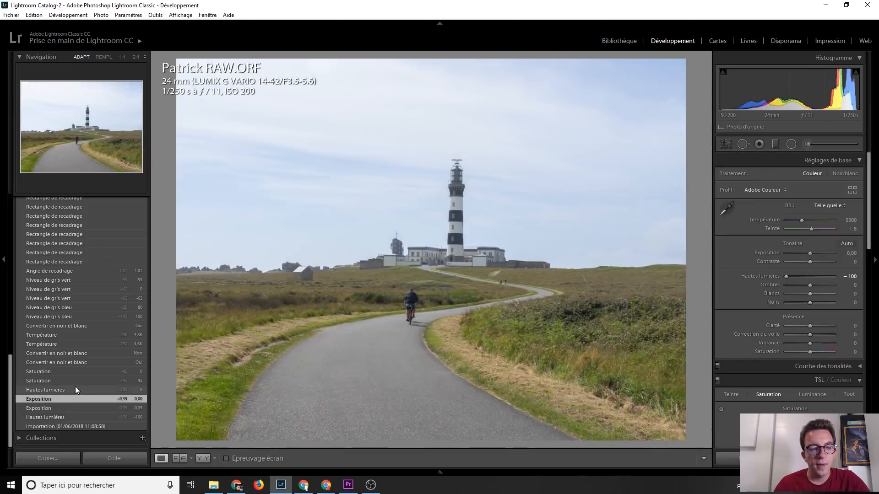
left_click(76, 389)
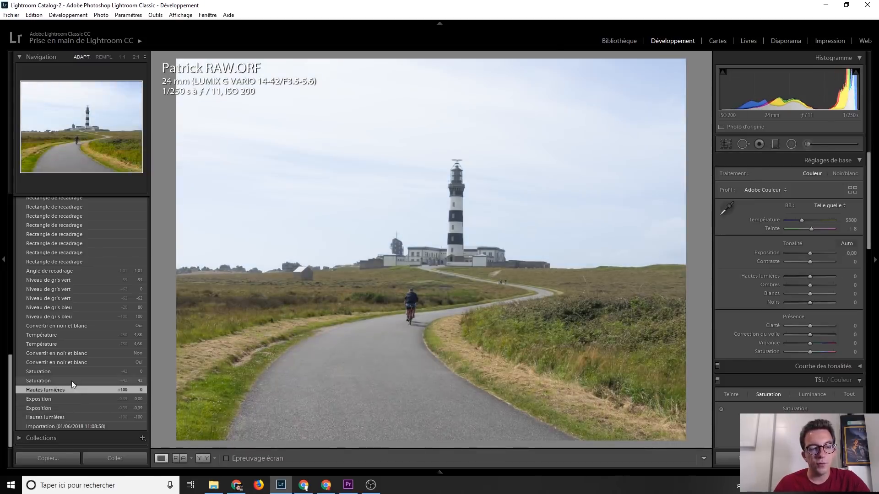
Replay the lighthouse photo's +42 saturation, saturation reset, first black-and-white conversion and color restoration states.
left_click(72, 380)
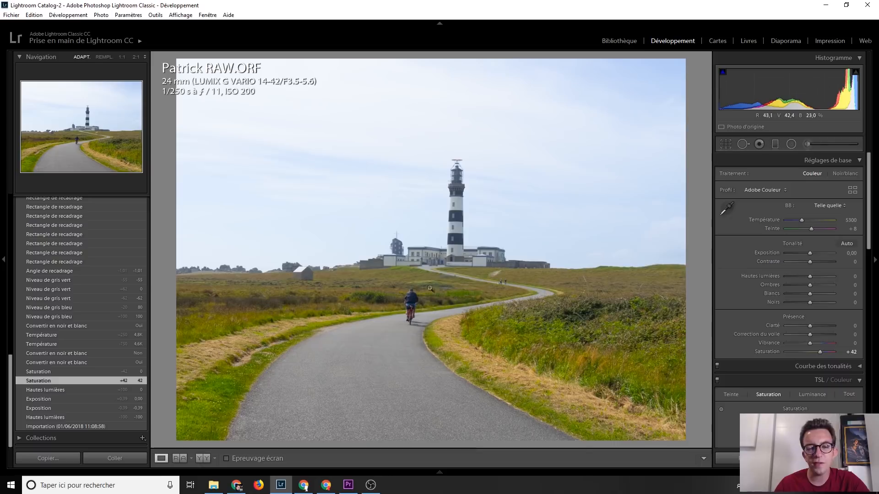
left_click(58, 372)
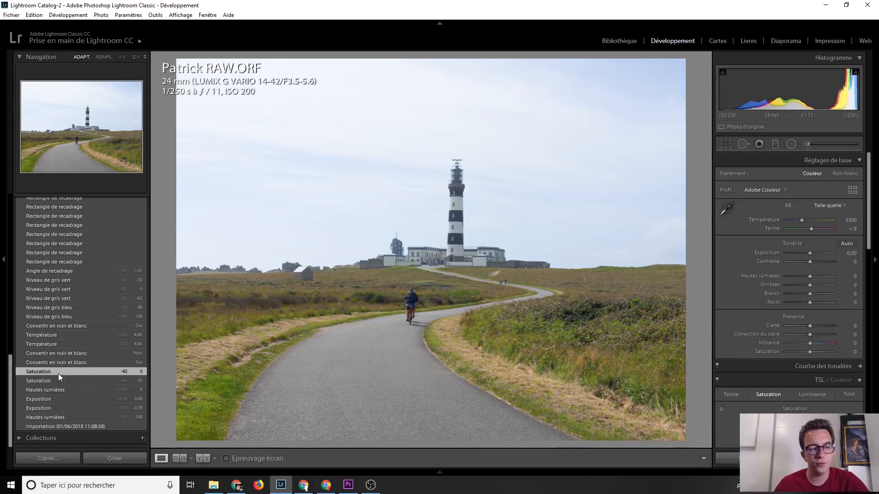
left_click(72, 363)
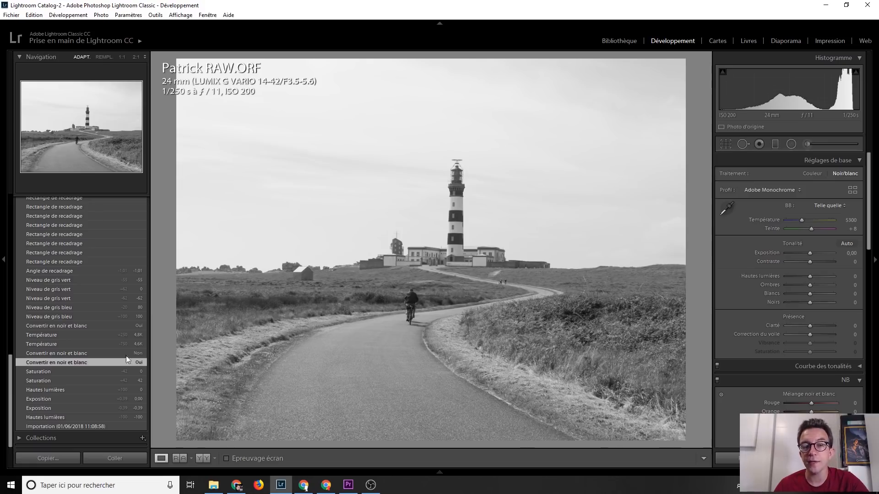
left_click(81, 352)
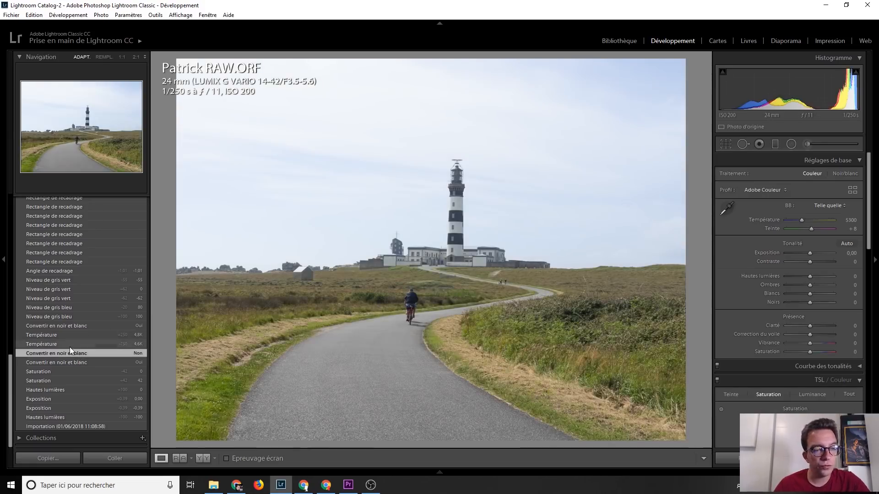
Compare the lighthouse photo's 4550 and 4800 temperature states, ending on the second black-and-white conversion state.
left_click(69, 344)
left_click(76, 335)
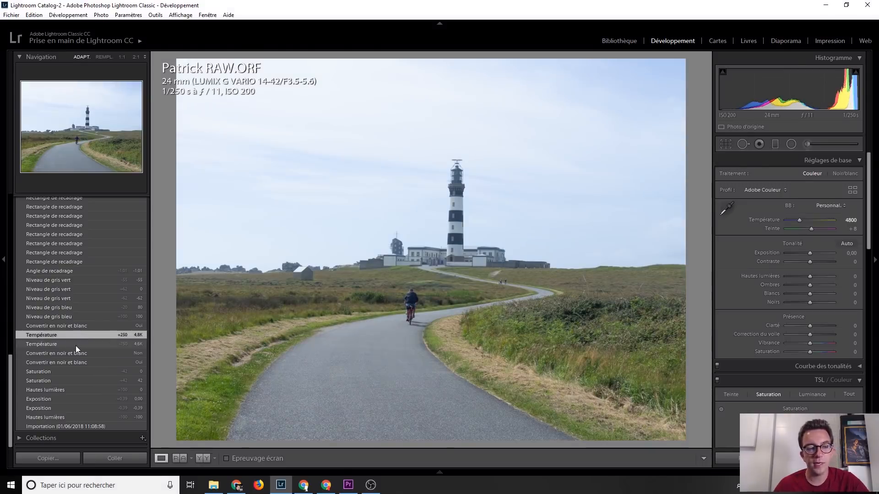
left_click(73, 343)
left_click(74, 337)
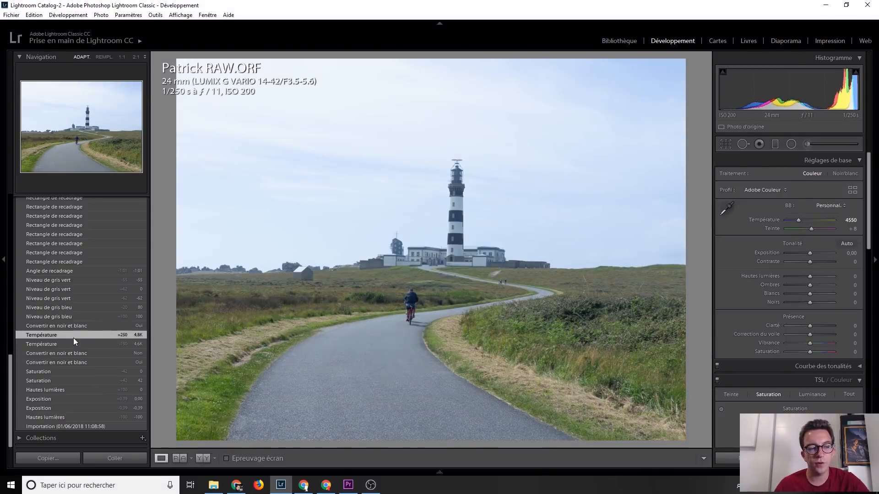
left_click(81, 326)
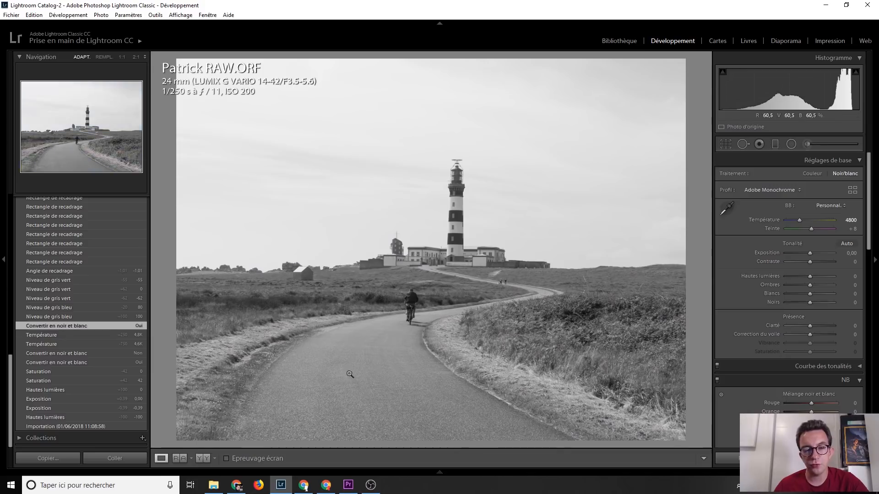
Inspect the black-and-white mix while comparing the lighthouse photo's second conversion state with its -55 green gray level state.
scroll(63, 356, "up", 3)
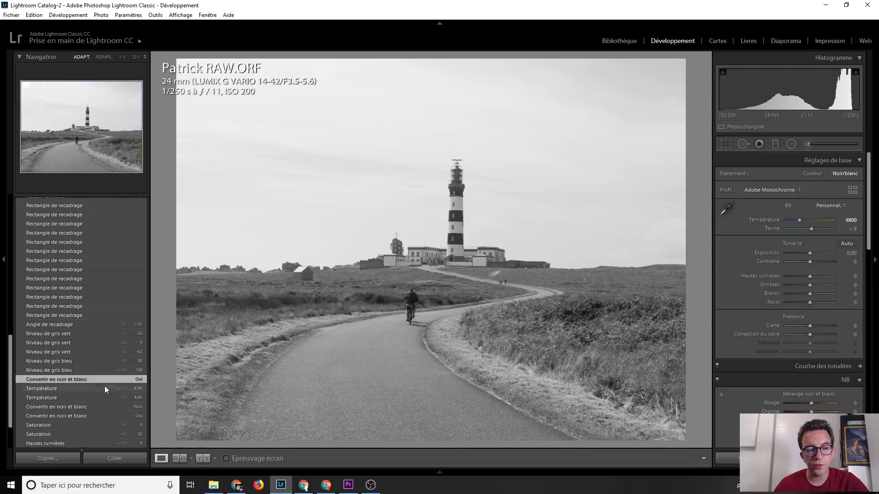
scroll(799, 300, "down", 3)
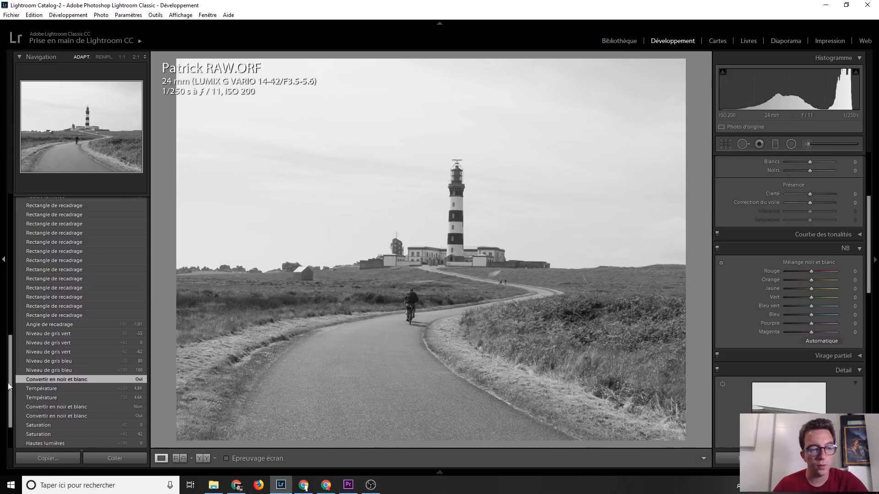
left_click(70, 333)
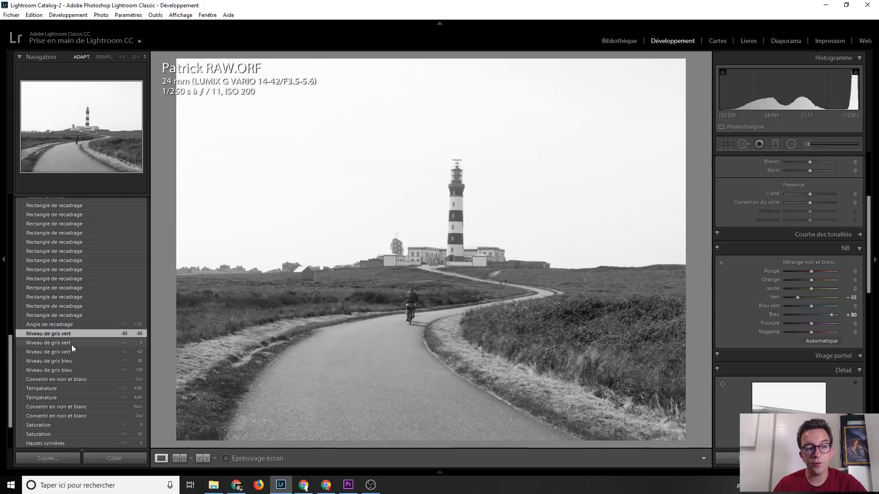
left_click(74, 379)
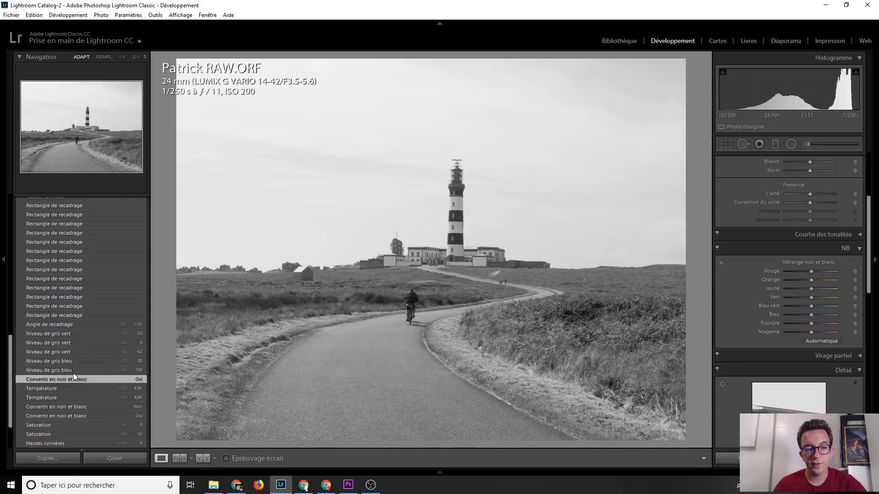
left_click(69, 335)
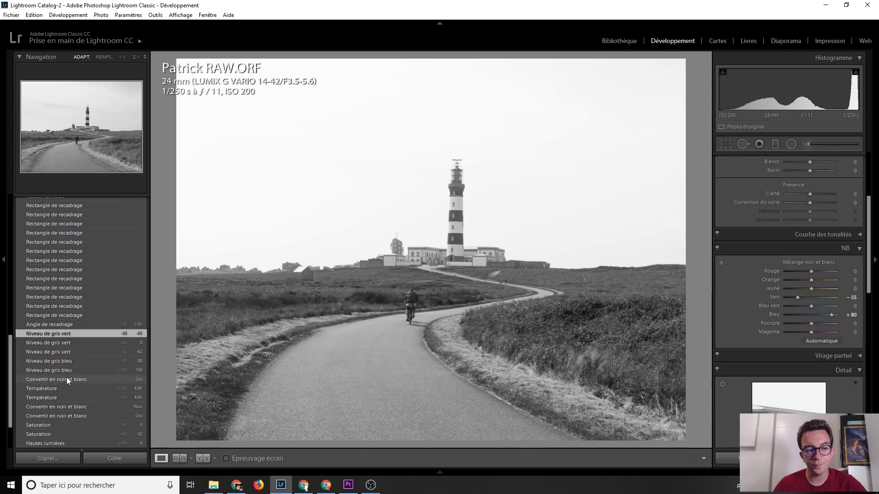
left_click(87, 379)
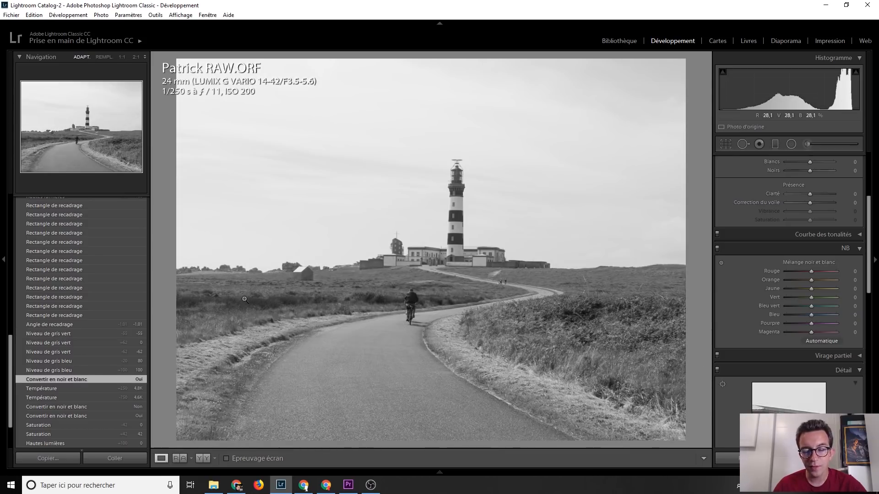
Replay the lighthouse photo's -55 green gray level, -1.01 crop angle and final crop rectangle history states.
left_click(73, 333)
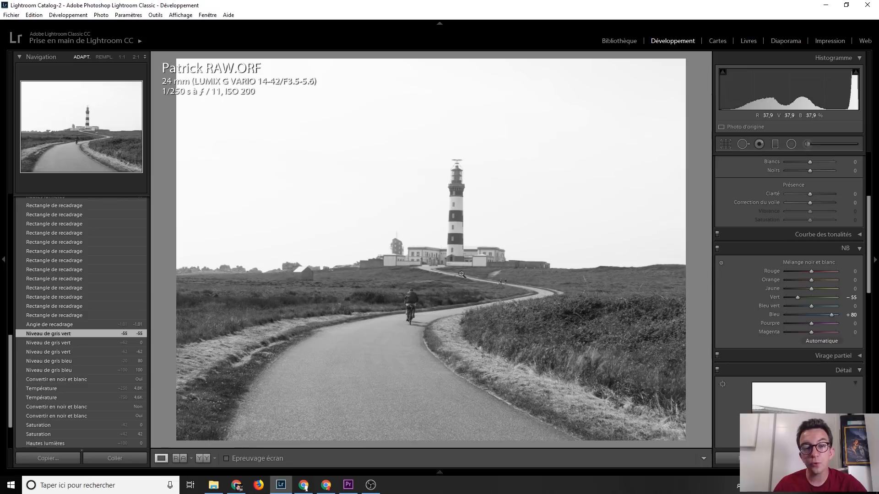
left_click(67, 327)
scroll(70, 360, "up", 4)
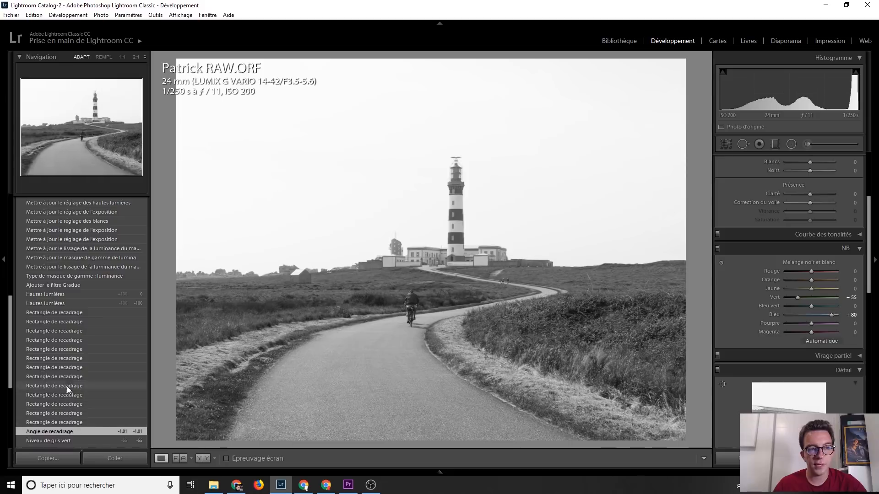
left_click(64, 313)
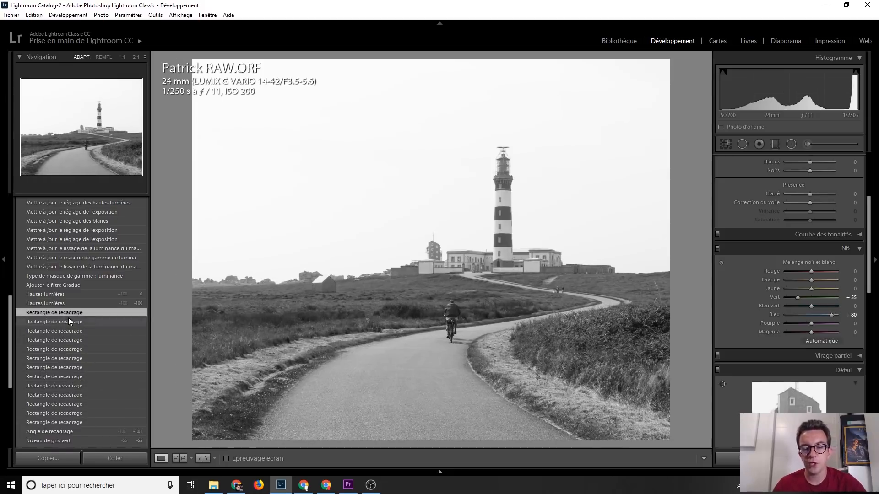
left_click(440, 472)
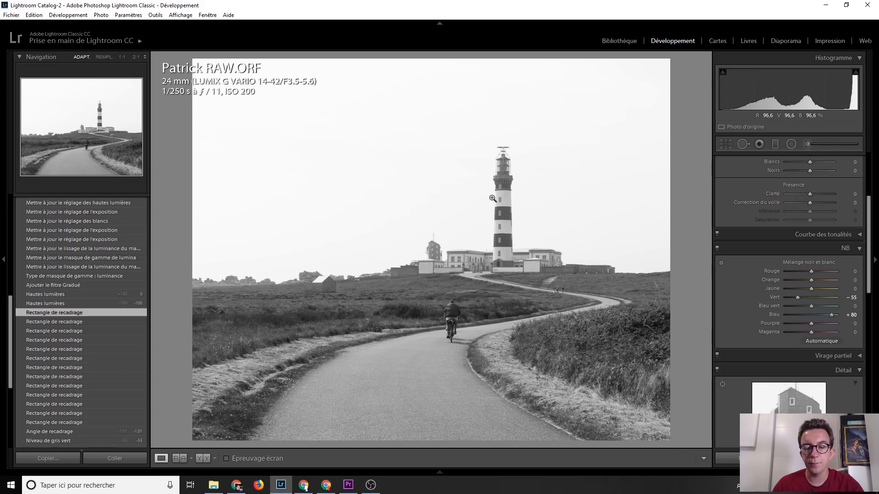
Compare the graduated filter addition with the preceding -100 highlights state, ending on the filter's first dehaze update.
scroll(76, 328, "up", 4)
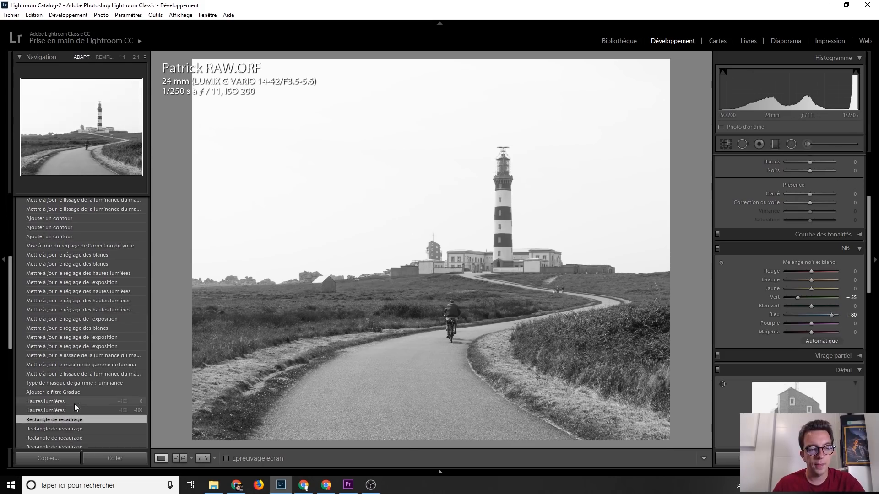
left_click(76, 391)
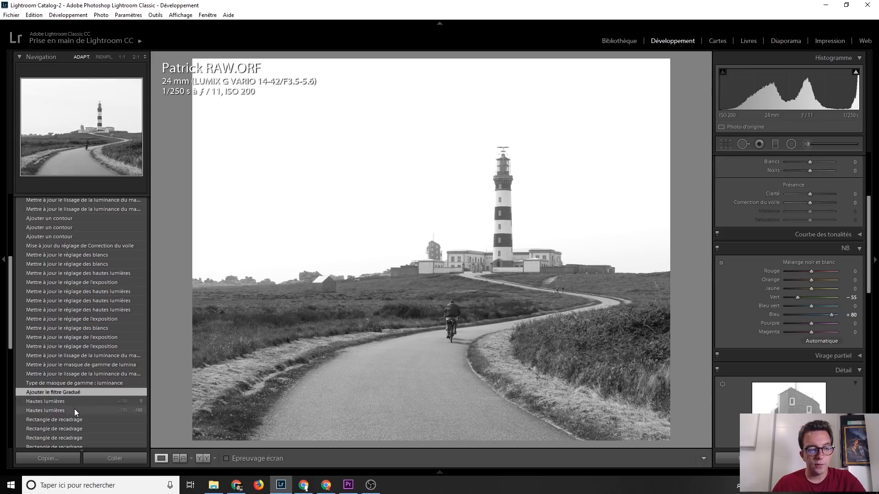
left_click(74, 408)
left_click(78, 392)
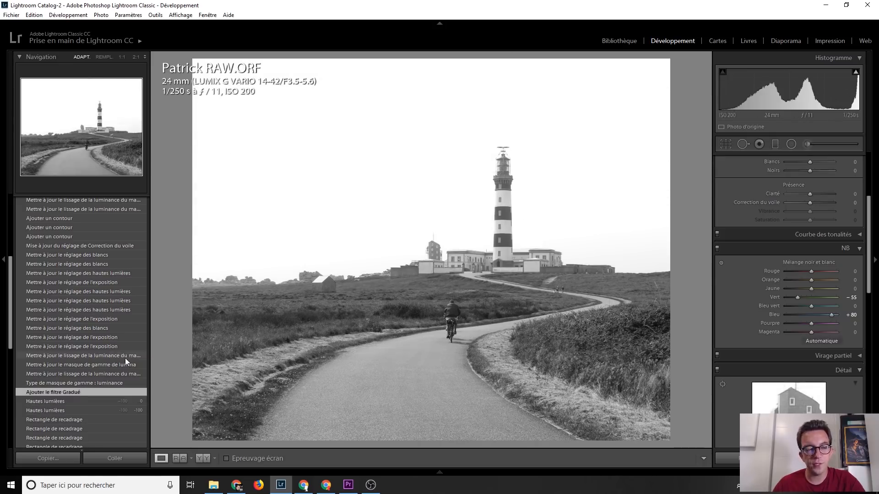
left_click(62, 248)
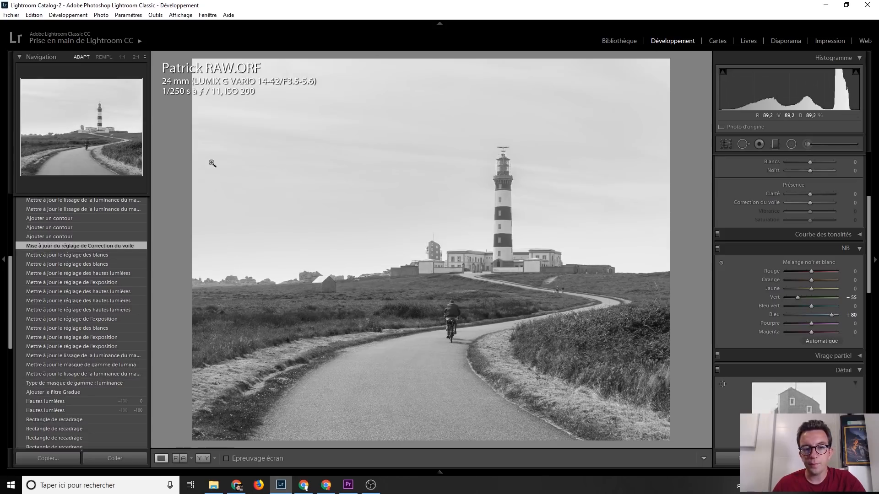
Compare the lighthouse photo's second dehaze update state with its first one, ending on the first.
scroll(95, 321, "up", 2)
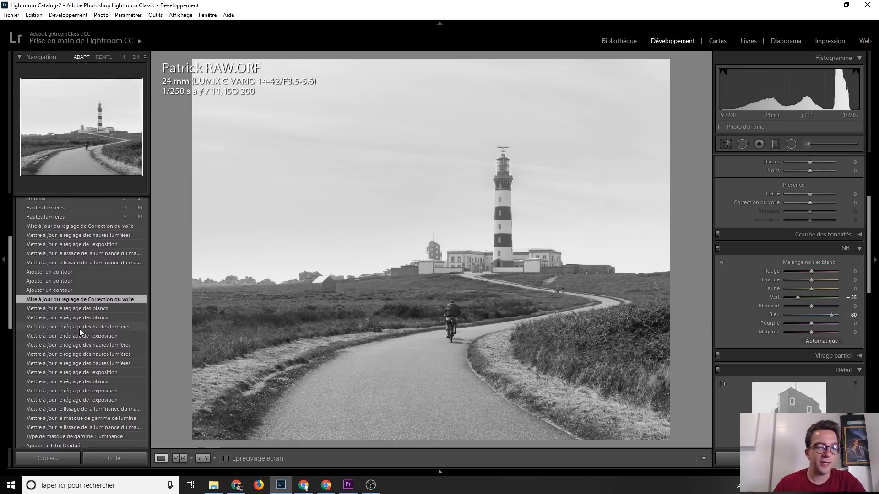
scroll(79, 329, "up", 2)
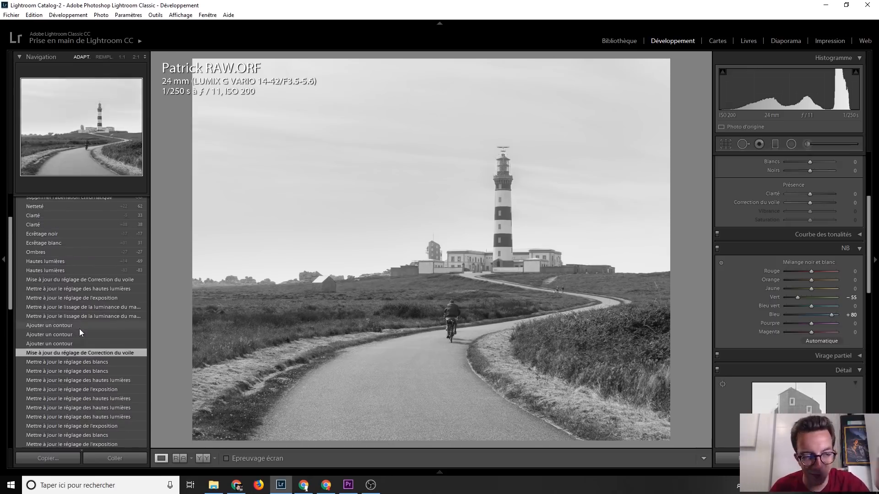
left_click(81, 280)
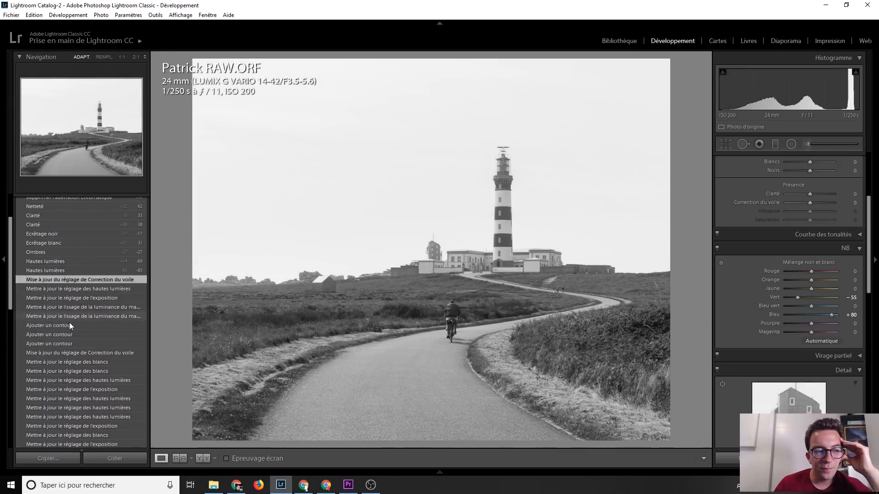
left_click(70, 352)
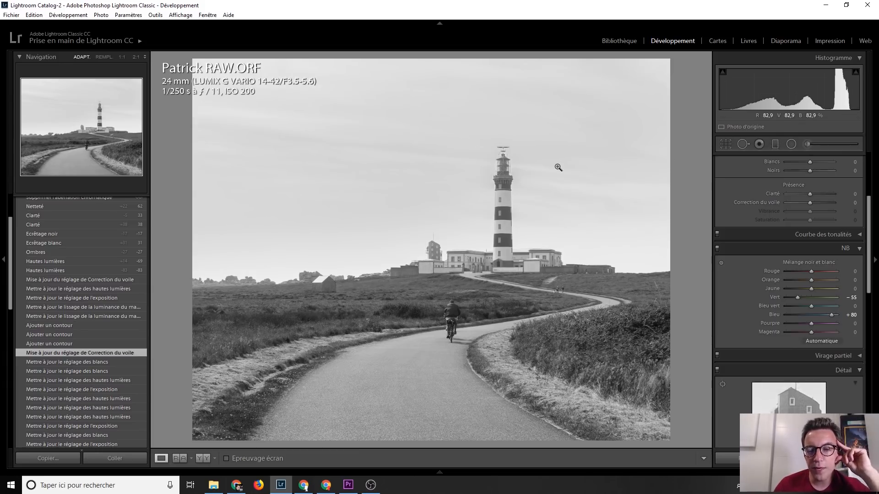
Inspect the sky graduated filter's settings and luminance range mask, and examine the top of the lighthouse at 1:1.
left_click(776, 144)
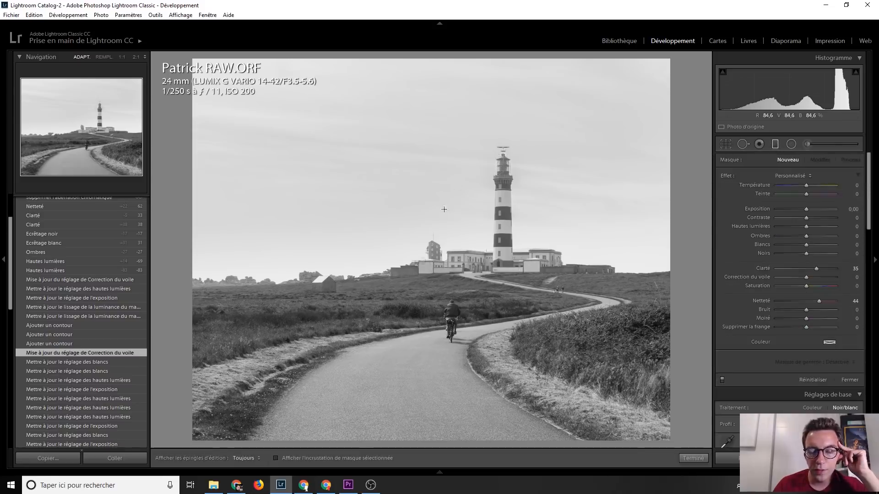
left_click(421, 261)
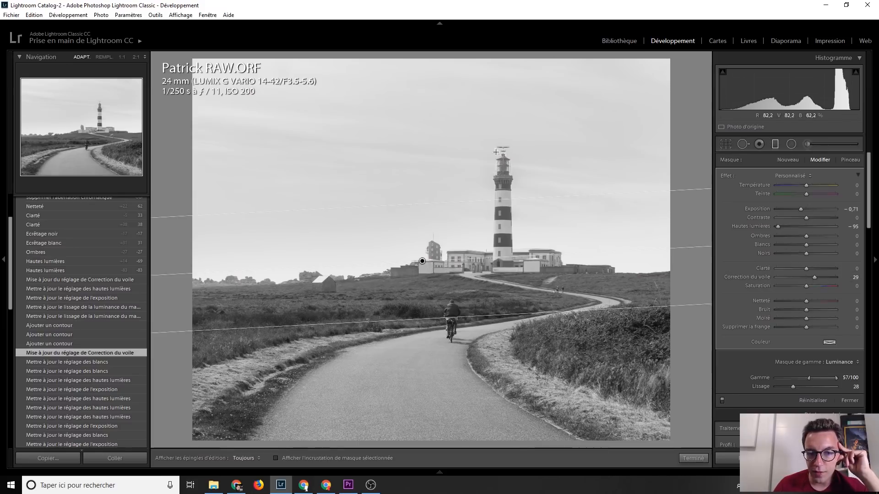
left_click(773, 144)
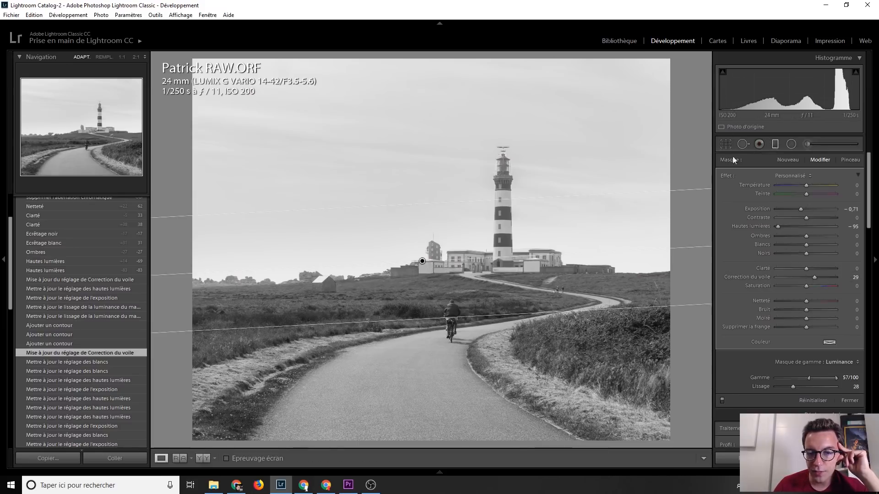
left_click(497, 161)
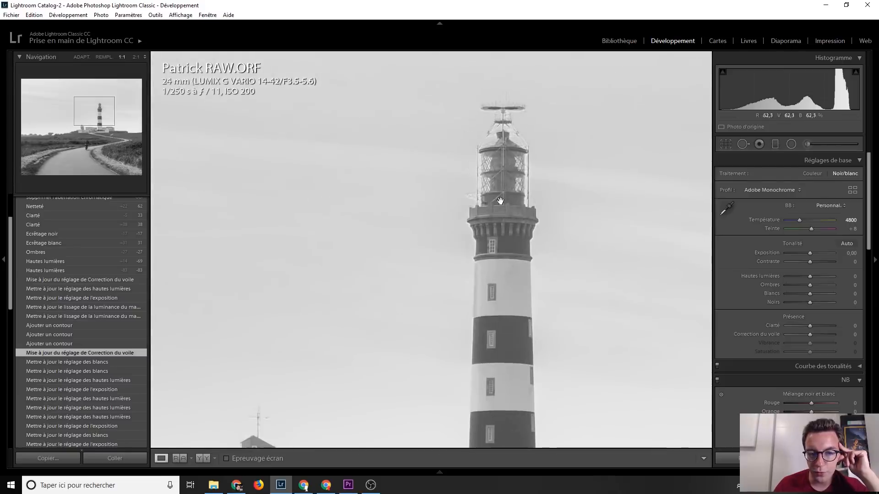
left_click(508, 160)
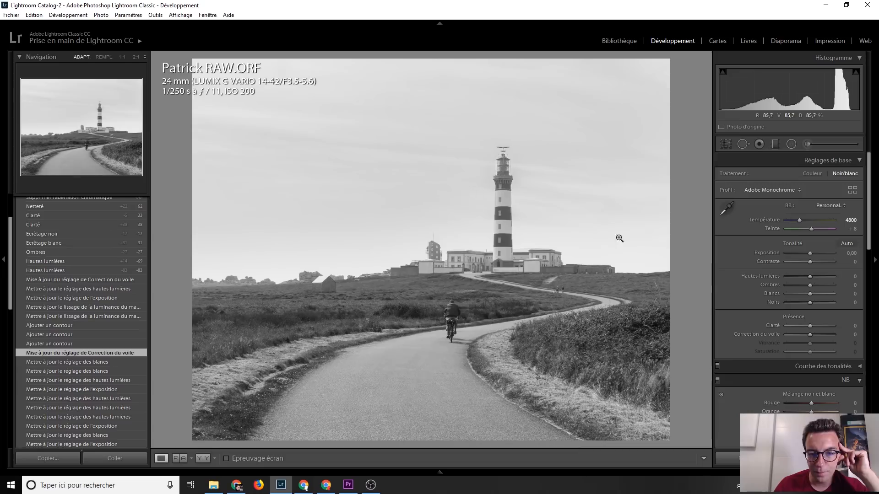
Replay the second dehaze update, -69 highlights, -27 shadows, +31 whites, -17 blacks and +33 clarity history states.
left_click(76, 279)
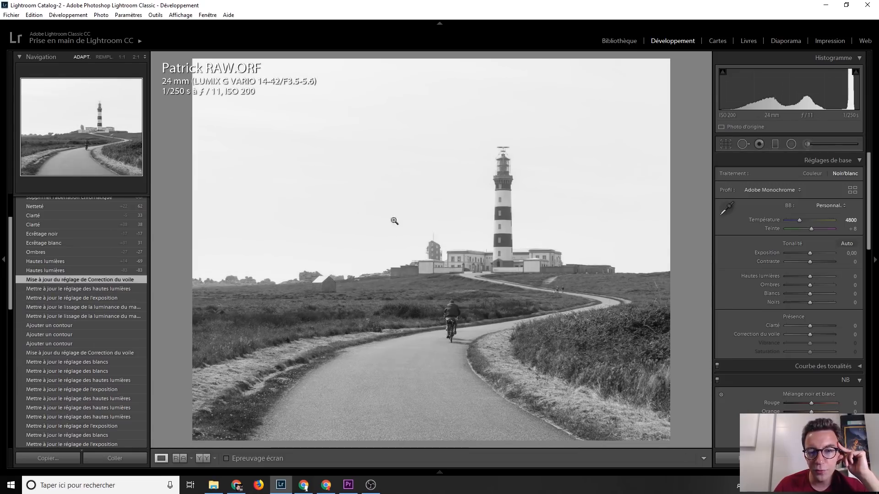
scroll(60, 332, "up", 3)
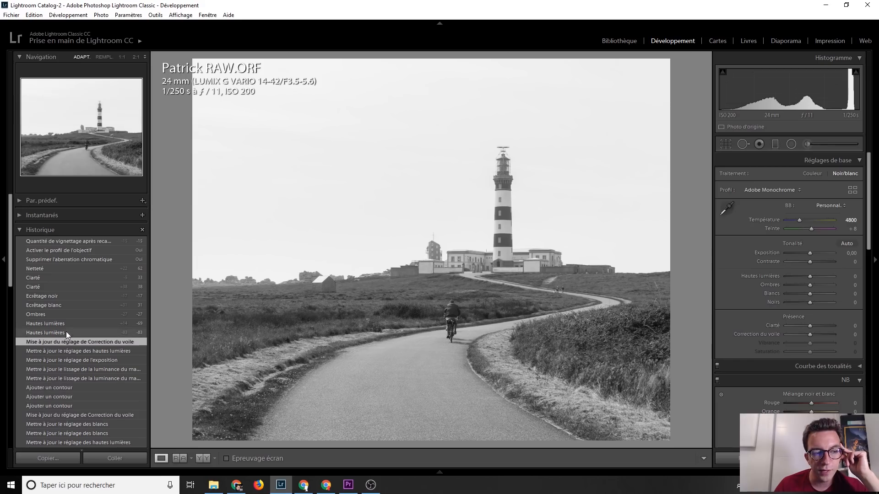
left_click(66, 323)
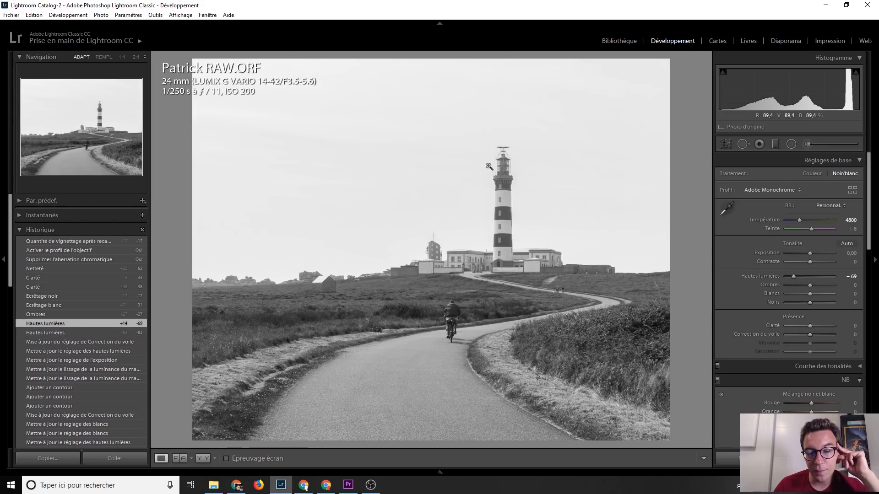
left_click(64, 315)
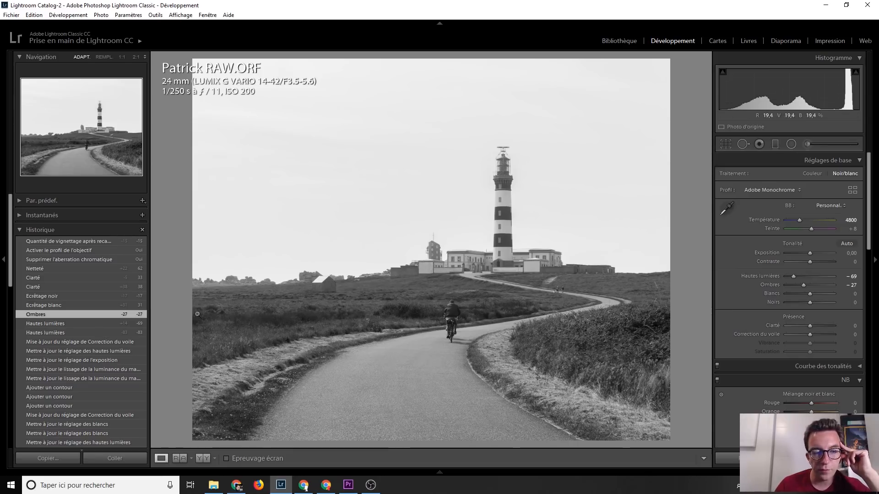
left_click(65, 305)
left_click(65, 295)
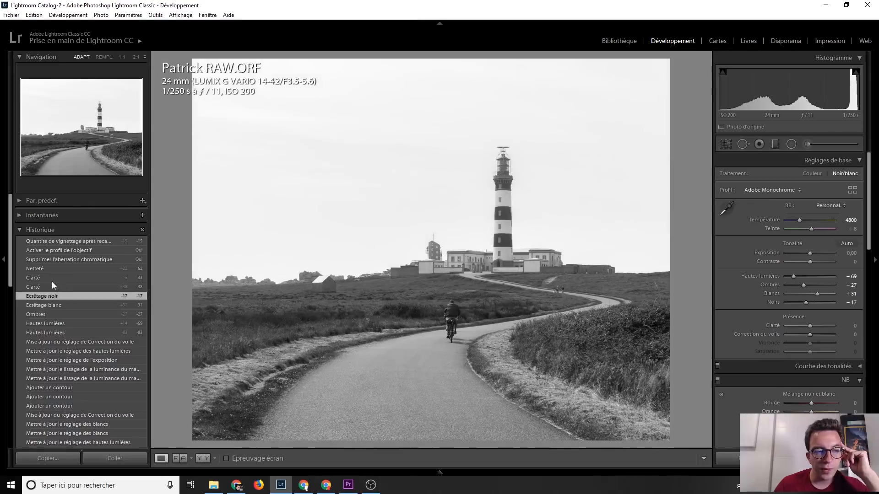
left_click(53, 277)
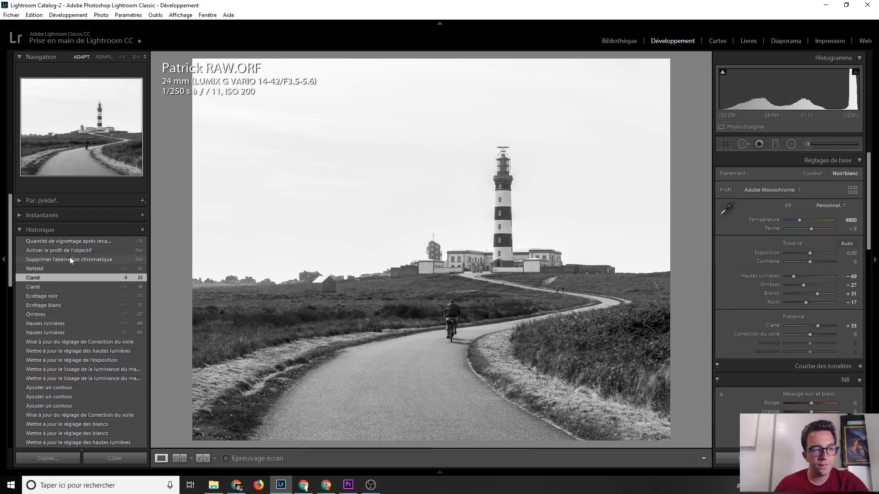
Compare the final -15 vignette state with the original import state, ending on the vignette state.
left_click(75, 243)
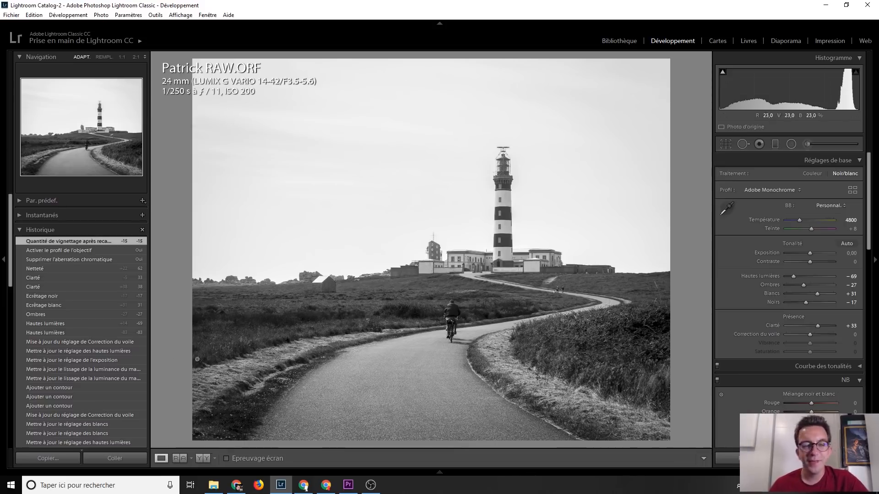
scroll(111, 359, "down", 10)
left_click(98, 424)
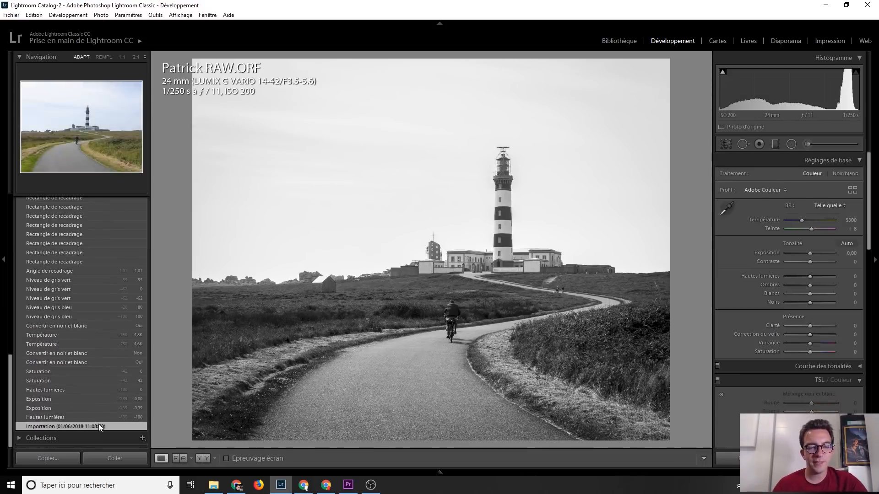
scroll(52, 336, "up", 15)
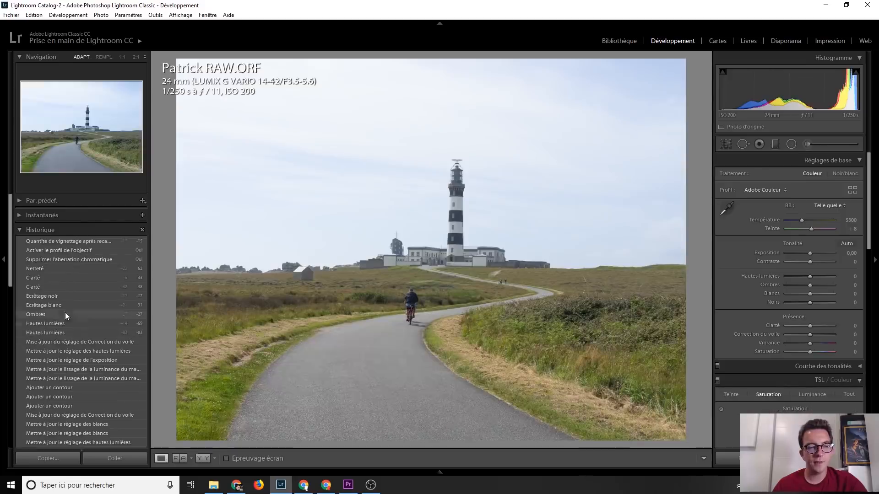
left_click(81, 240)
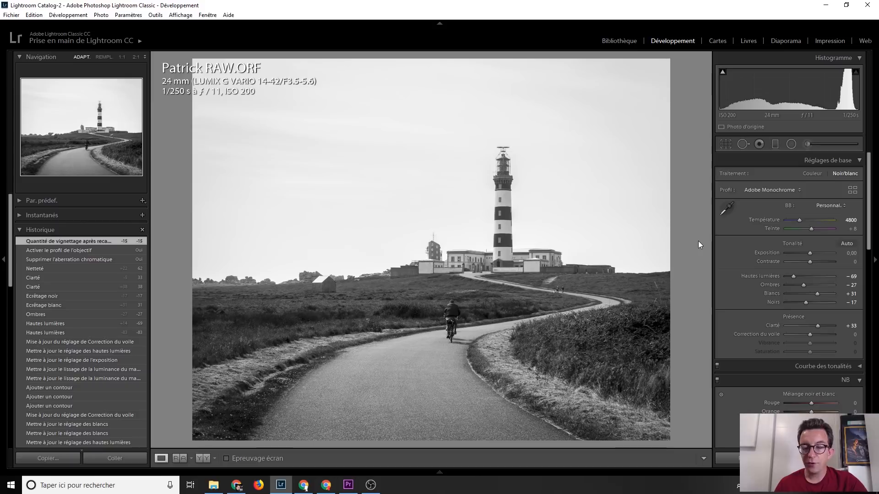
Go to the matching lighthouse JPG and examine the top of the tower at 1:1 before returning to the full view.
key("Right")
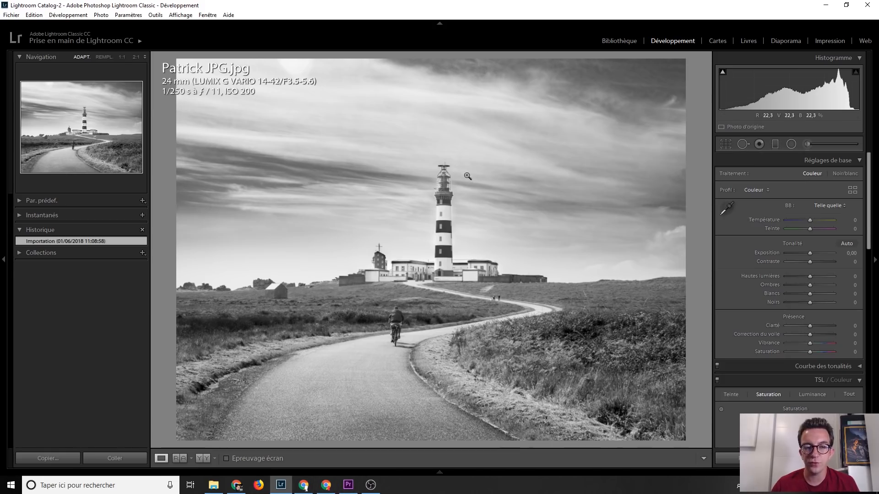
left_click(441, 176)
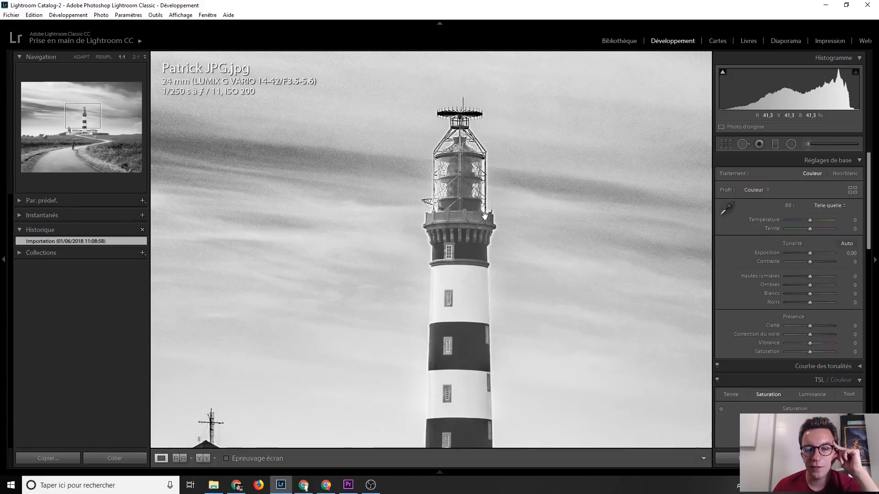
left_click(458, 210)
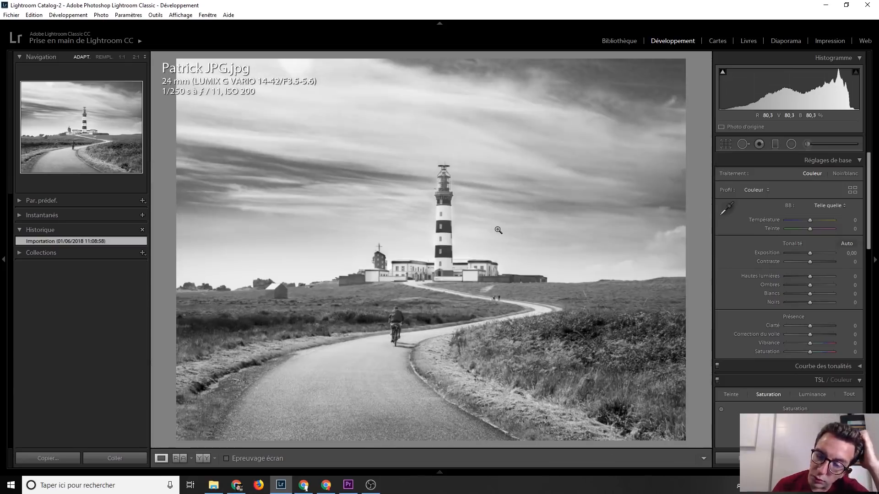